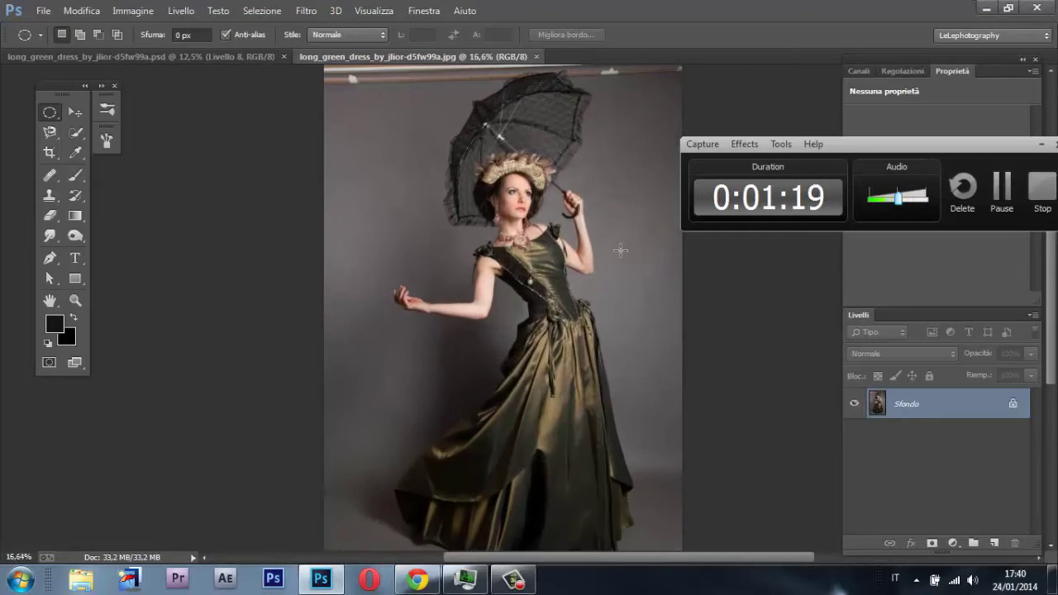
Step: Compare the original long_green_dress JPG photo with the finished composite in the PSD document
scroll(538, 261, up, 1)
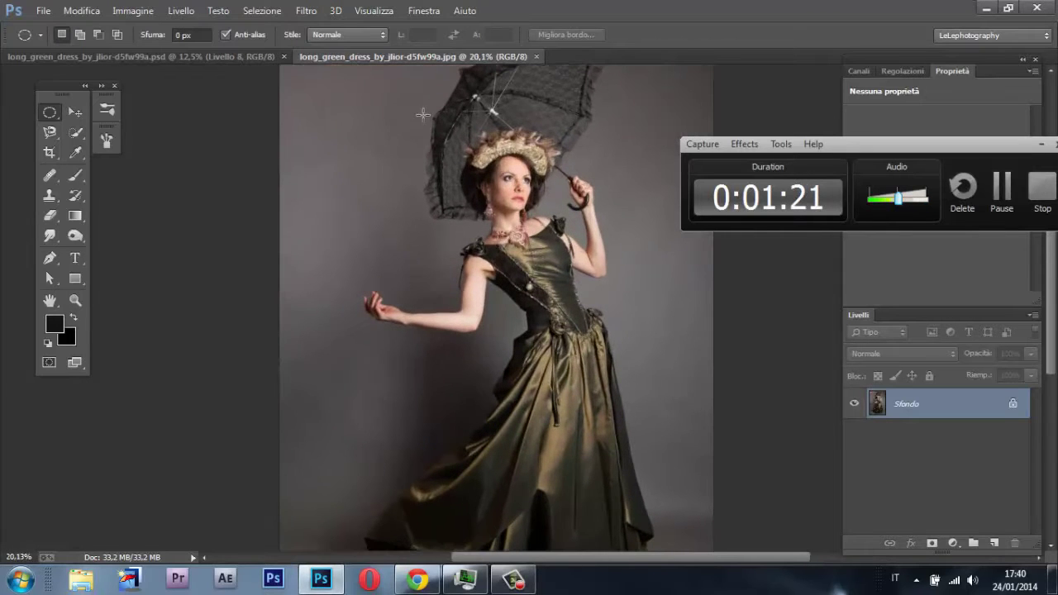
scroll(422, 114, down, 2)
click(190, 56)
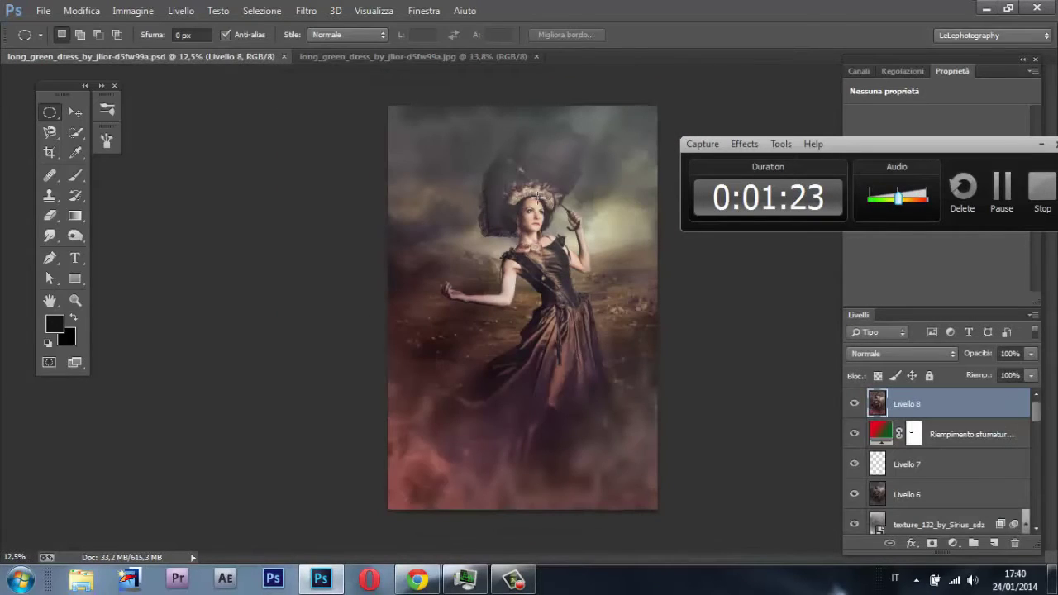
scroll(551, 274, up, 1)
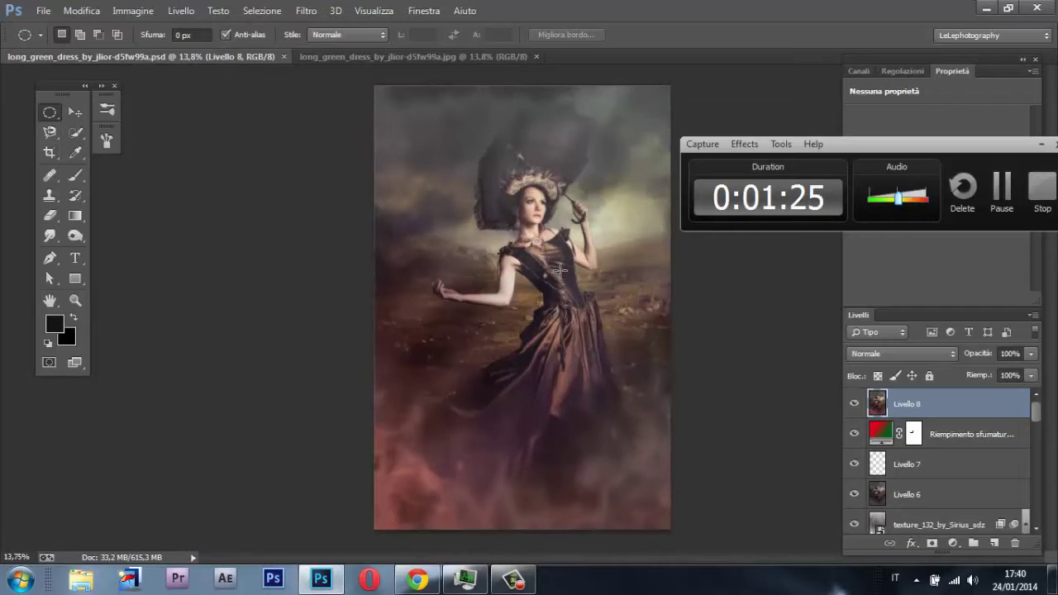
click(429, 56)
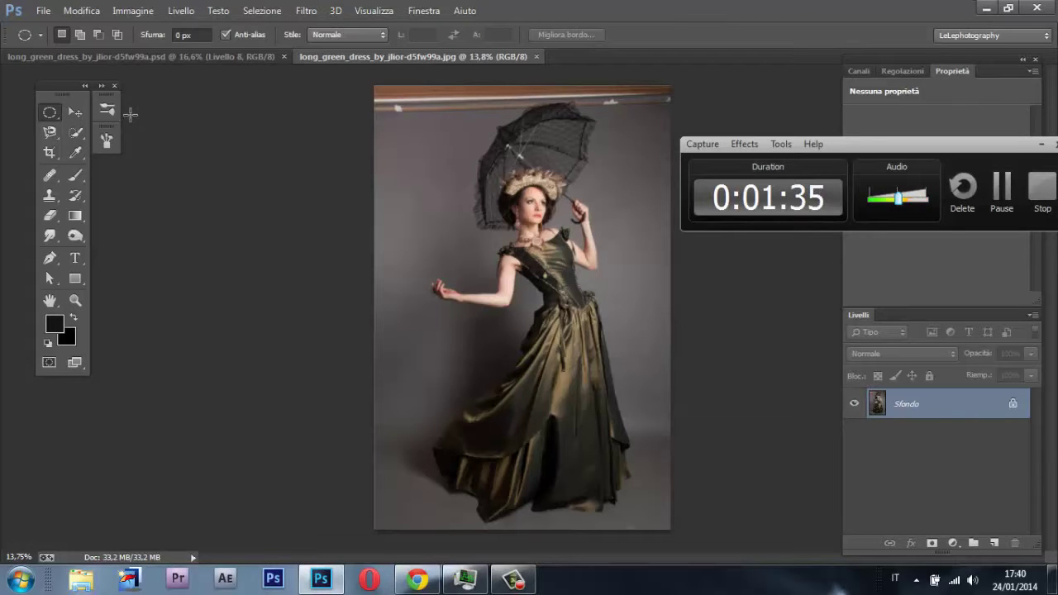
Step: Draw a Pen path along the bent arm from the armpit past the elbow, then around the grey background beside it
key(p)
scroll(502, 259, up, 4)
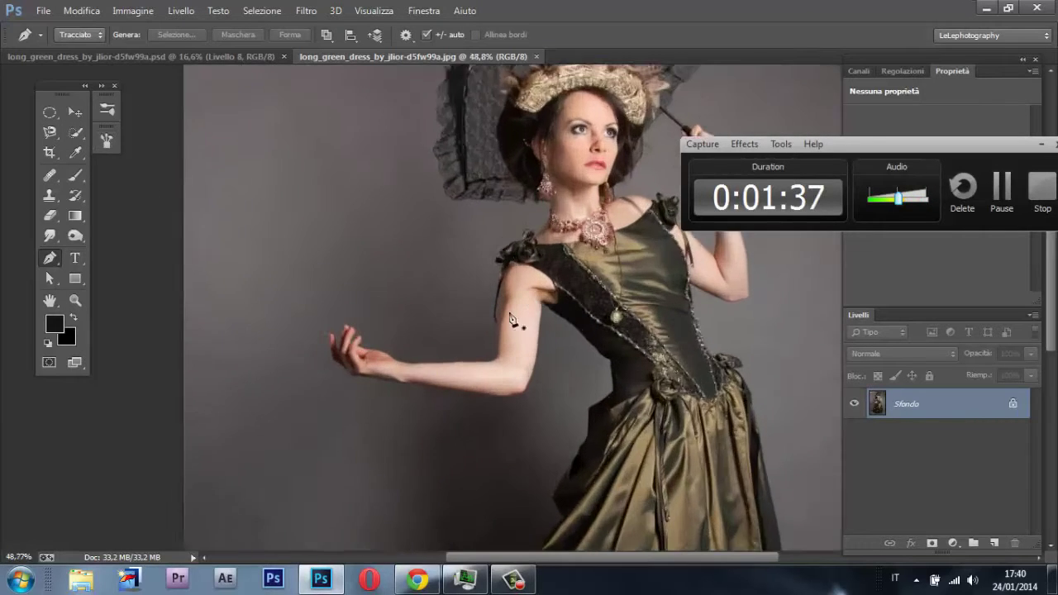
scroll(511, 320, up, 5)
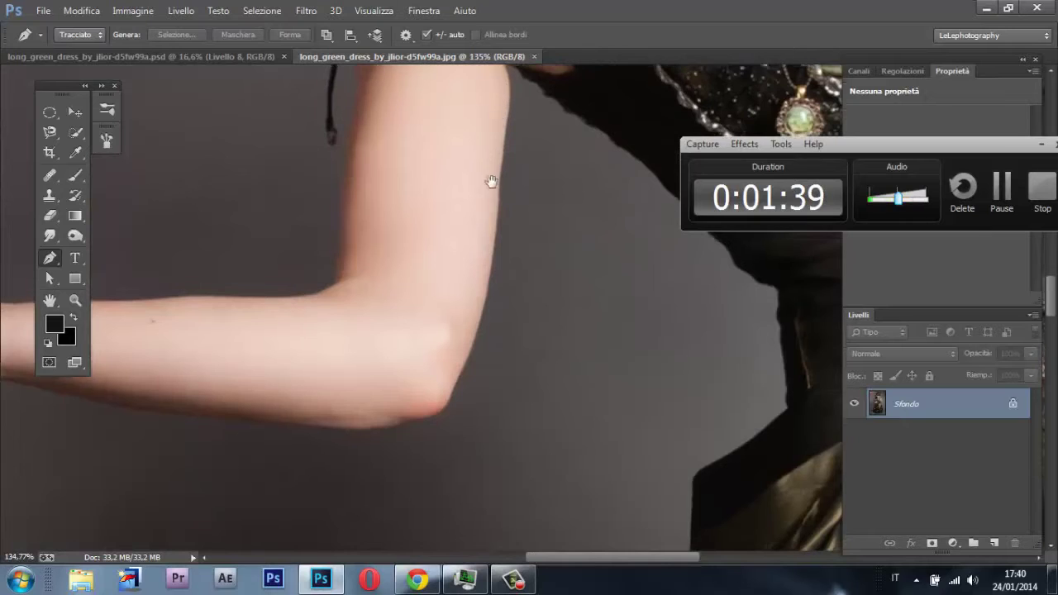
drag(491, 181, 479, 265)
click(489, 151)
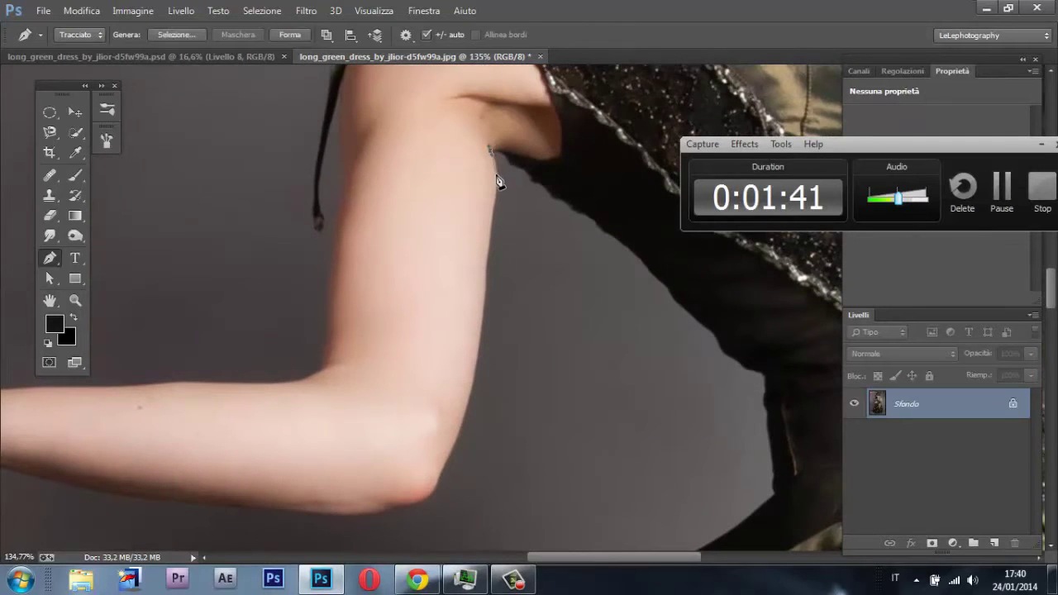
click(495, 195)
click(478, 369)
drag(440, 478, 377, 511)
drag(302, 513, 266, 510)
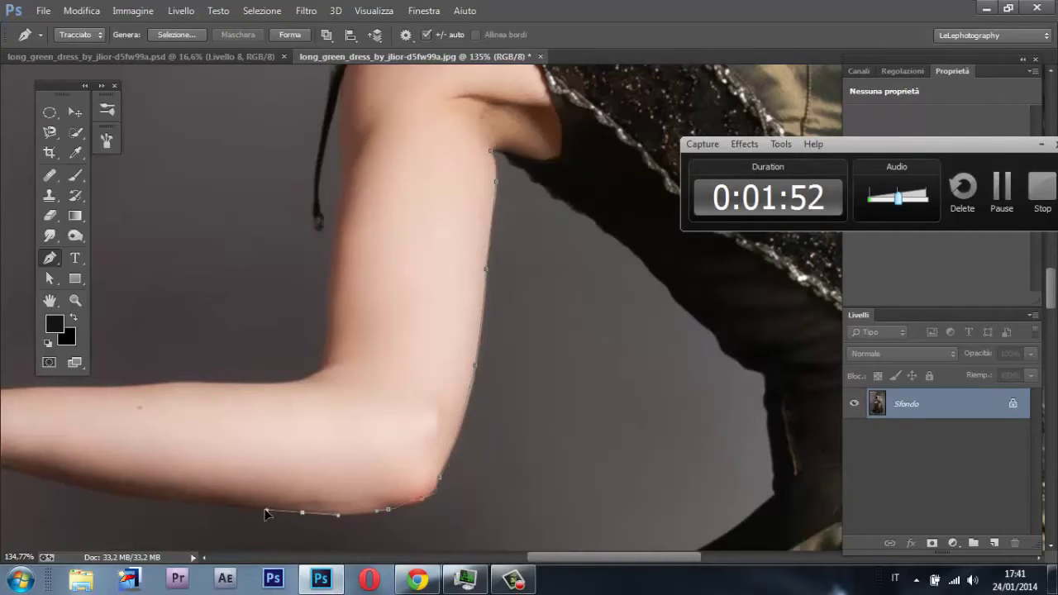
click(197, 533)
click(665, 525)
click(562, 252)
click(499, 161)
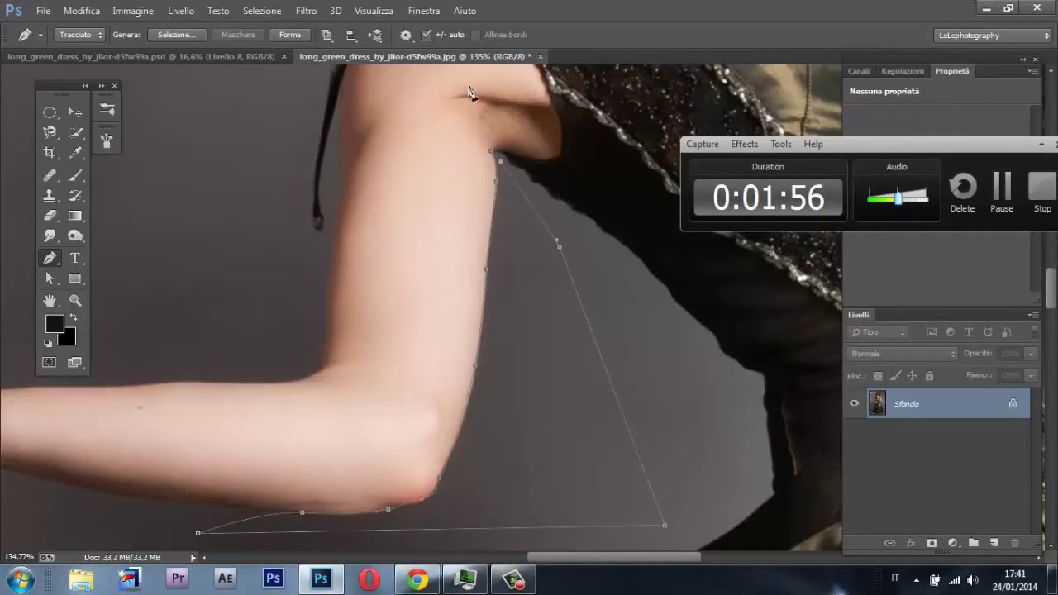
Step: Convert the path beside the arm into a selection, add a layer mask from it, and invert the mask
click(176, 35)
key(Return)
key(Delete)
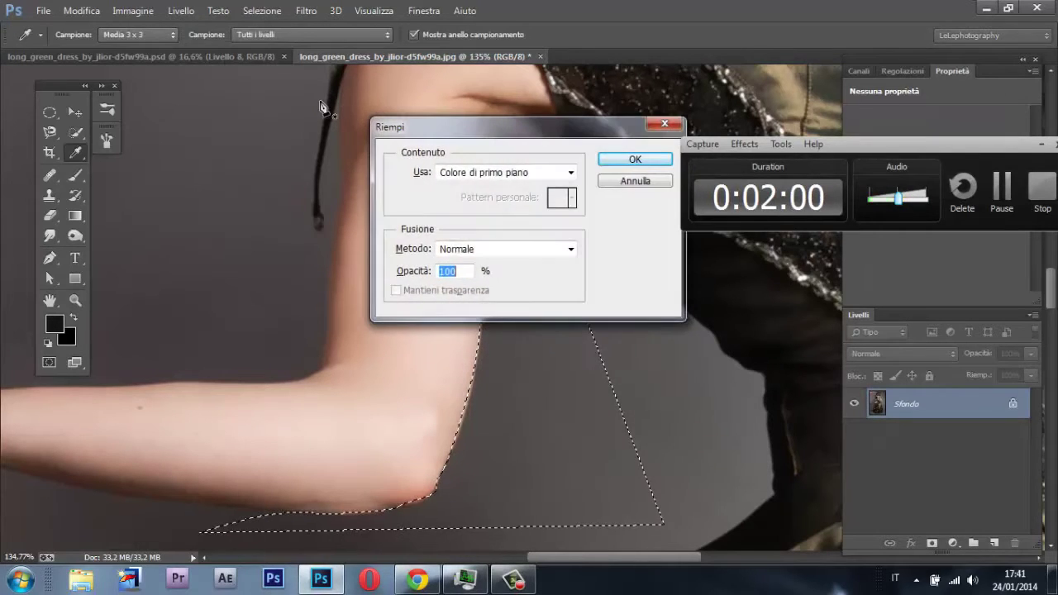
key(Escape)
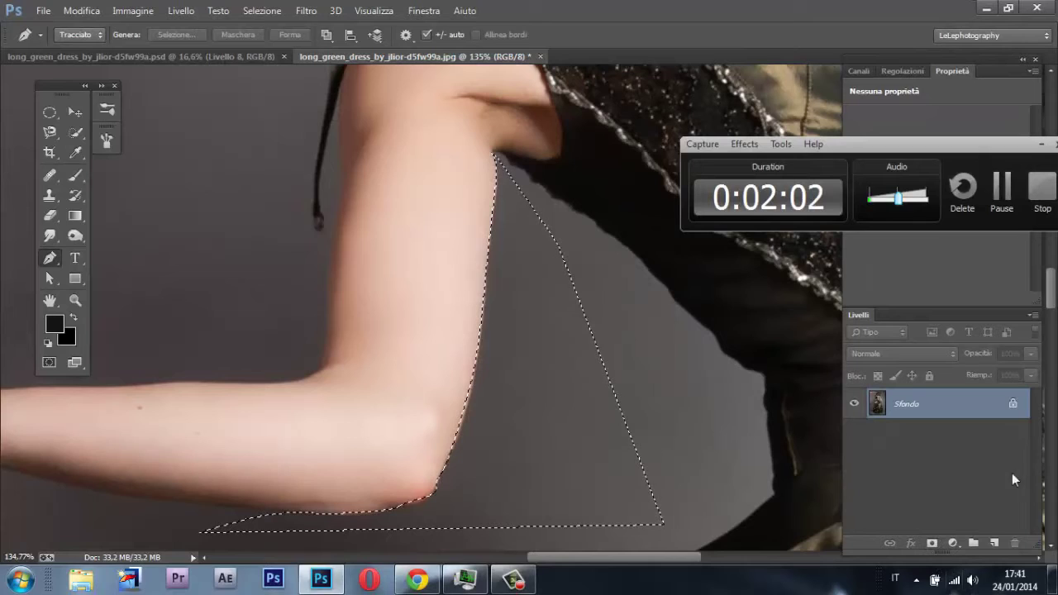
click(933, 542)
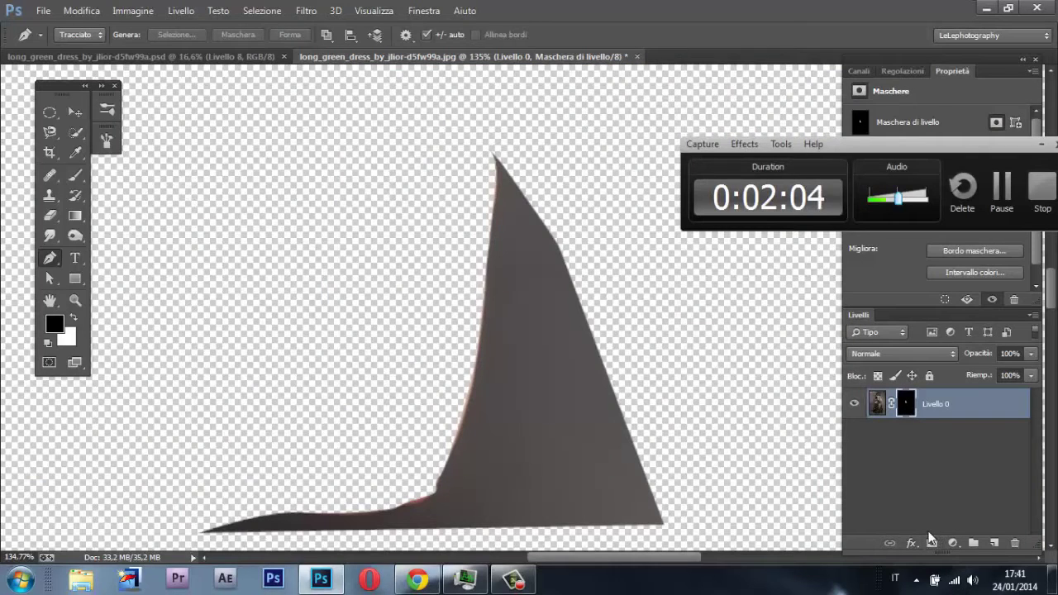
key(ctrl+i)
Step: Draw a second Pen path along the underside of the forearm and around the background below it
scroll(609, 390, down, 6)
scroll(491, 352, up, 6)
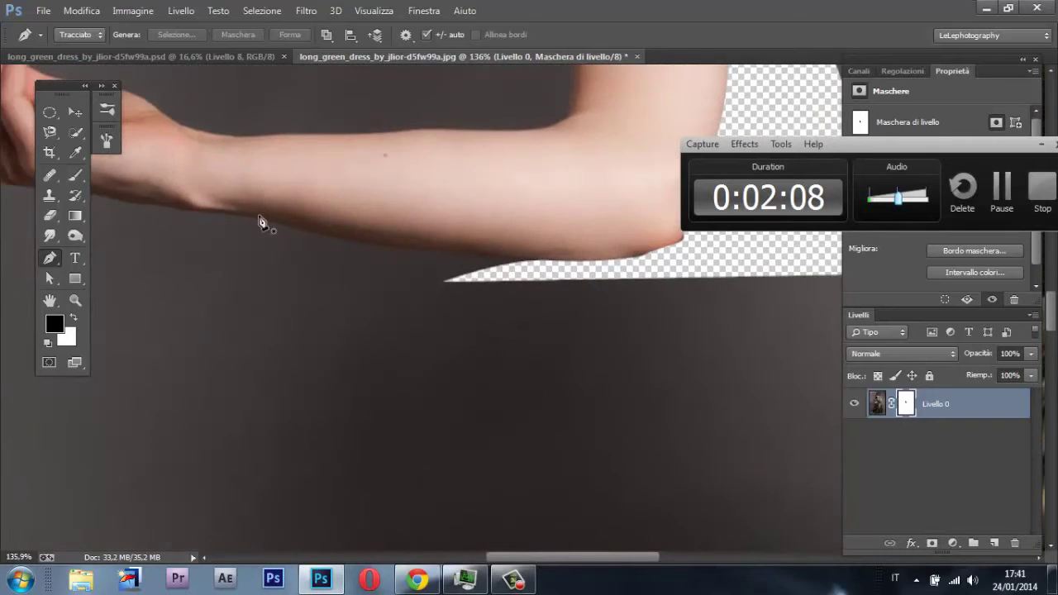
click(294, 229)
click(266, 218)
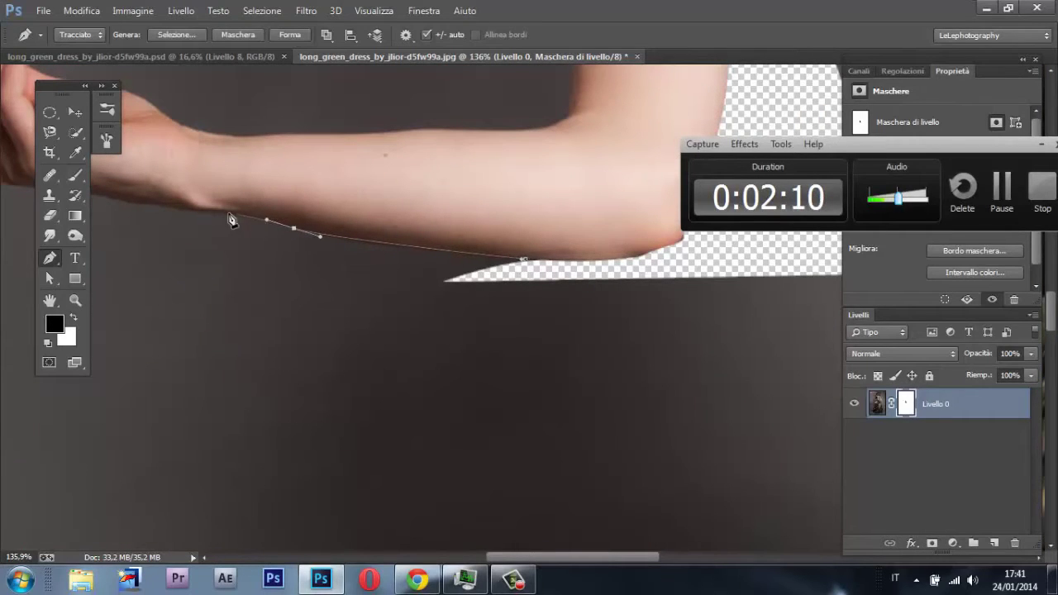
click(235, 215)
click(205, 213)
drag(151, 244, 153, 259)
drag(211, 350, 364, 406)
drag(699, 330, 658, 307)
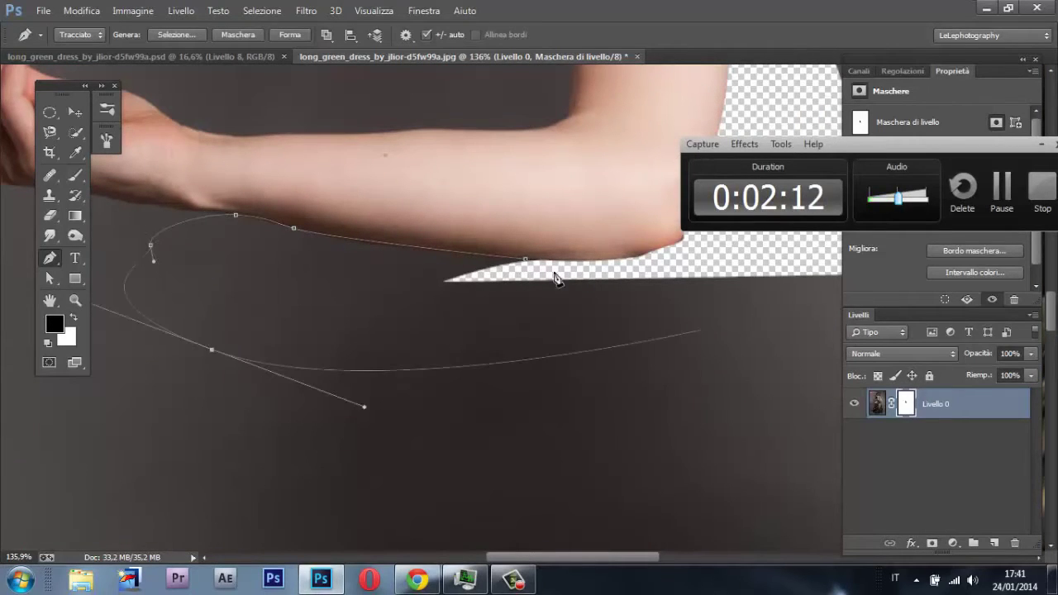
drag(544, 270, 487, 272)
Step: Turn the forearm path into a new selection with a 0-pixel feather, hide that area on the layer mask, and deselect
right_click(553, 290)
click(612, 254)
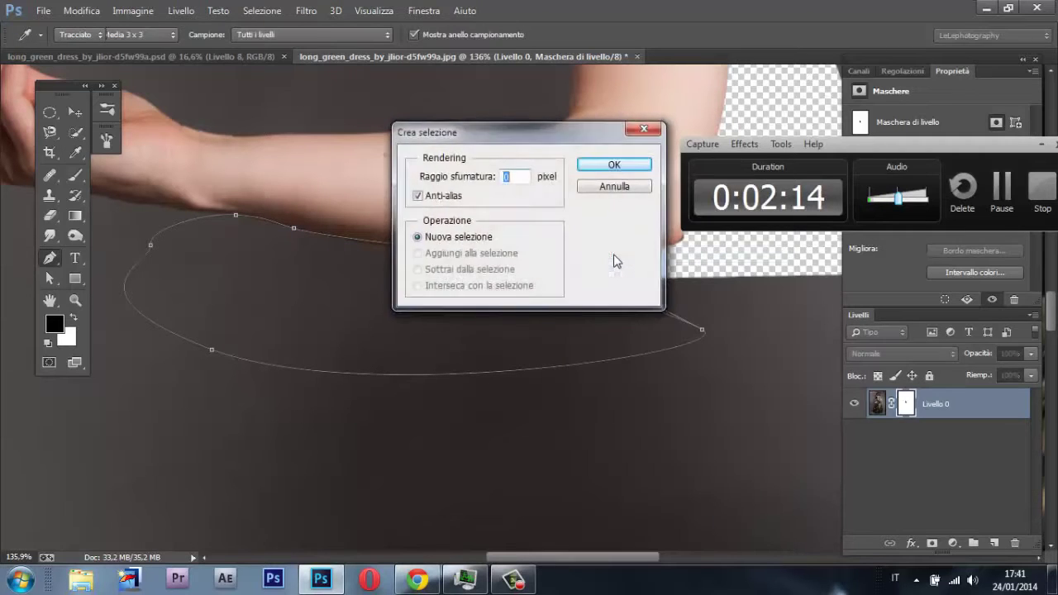
key(Return)
key(x)
key(Delete)
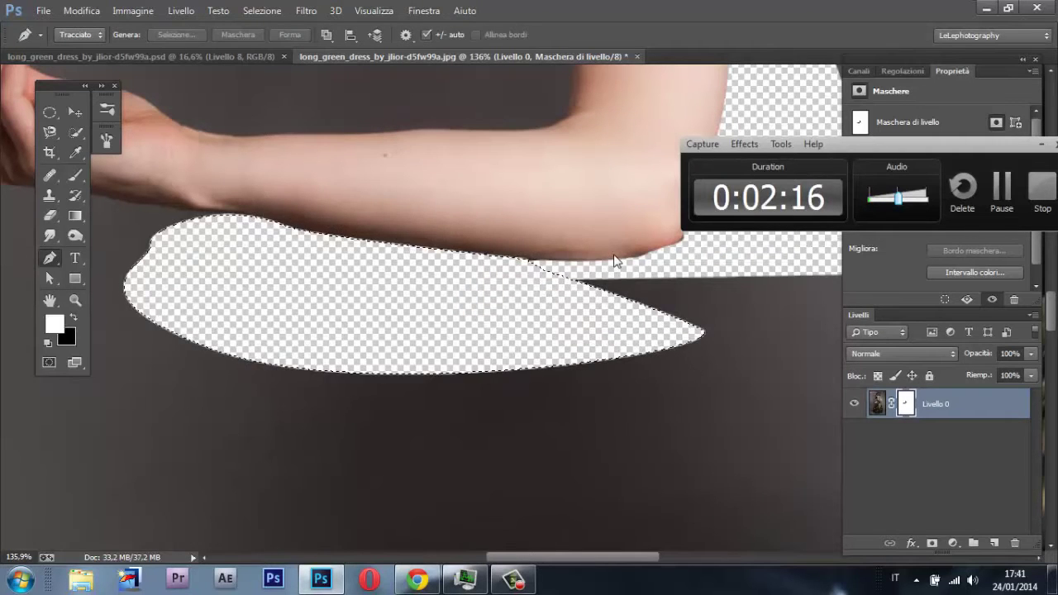
key(ctrl+d)
Step: Delete the layer mask from Livello 0
scroll(616, 261, down, 1)
scroll(615, 260, down, 15)
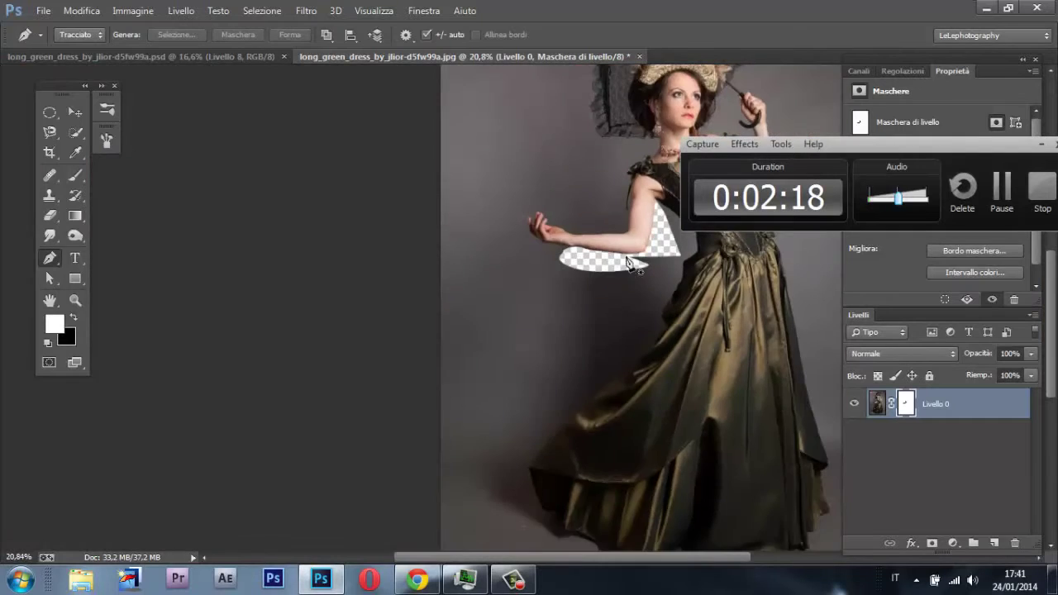
scroll(565, 180, up, 2)
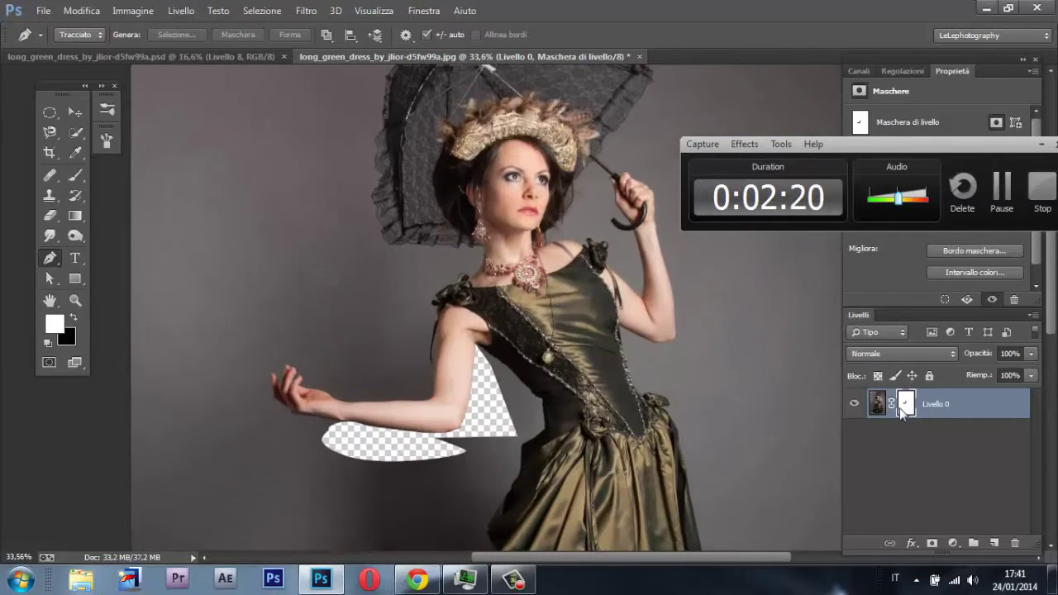
right_click(906, 403)
click(900, 277)
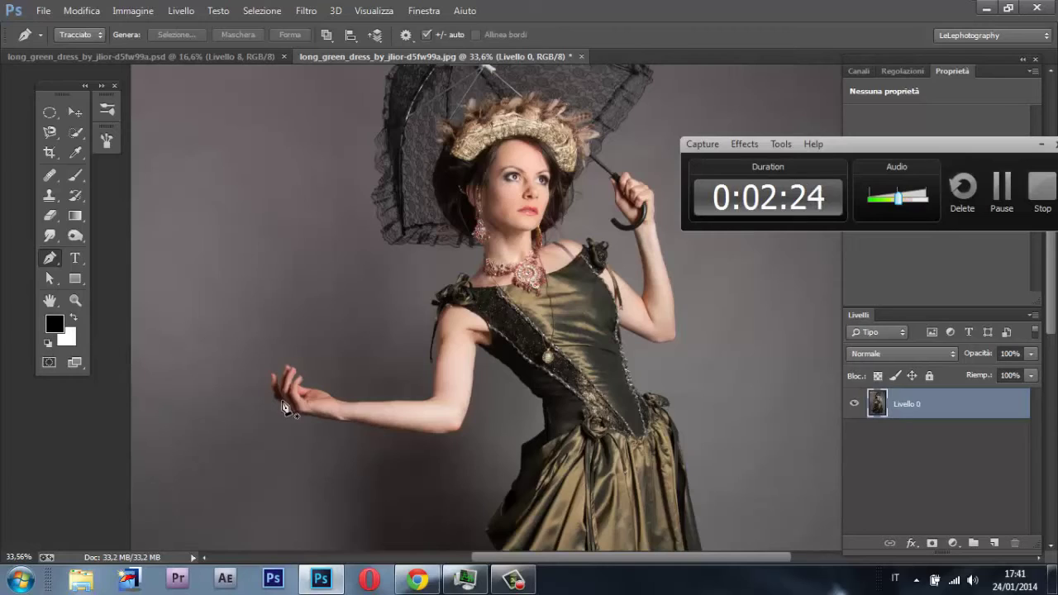
Step: Enter Quick Mask mode, load the Pennelli base brush set, and choose the 18 px brush
key(q)
key(b)
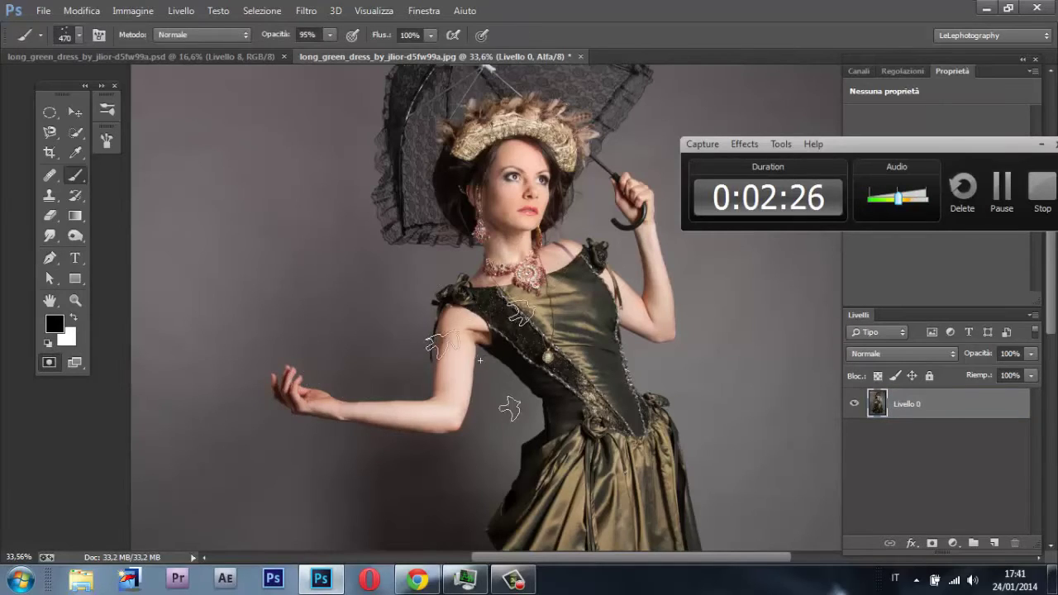
right_click(480, 360)
click(703, 371)
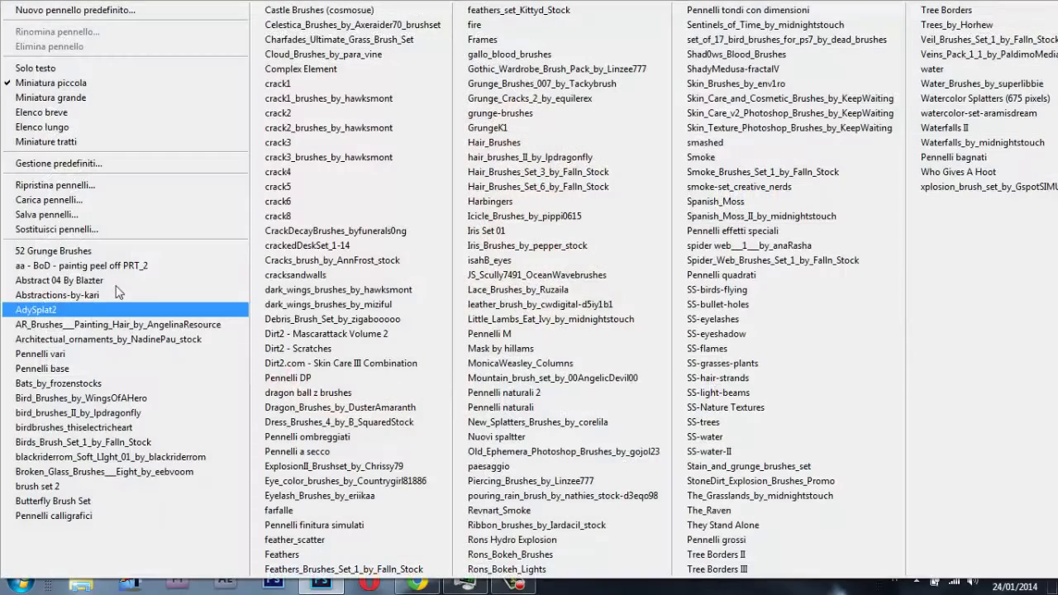
click(82, 368)
click(605, 483)
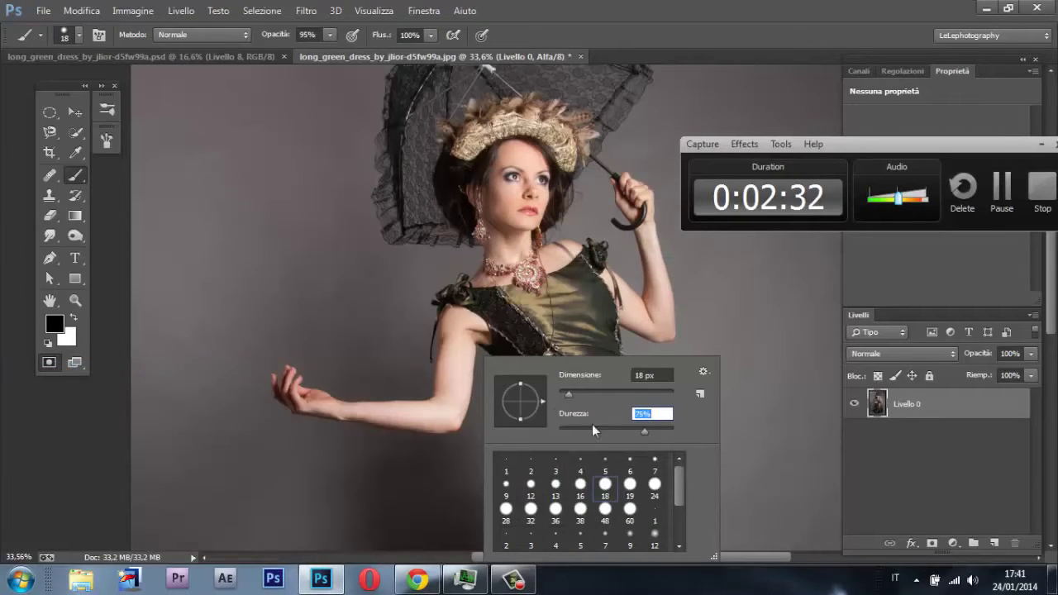
click(41, 434)
Step: Paint a Quick Mask outline around the bare skin of the shoulder and upper arm, and leave Quick Mask mode
scroll(446, 329, up, 10)
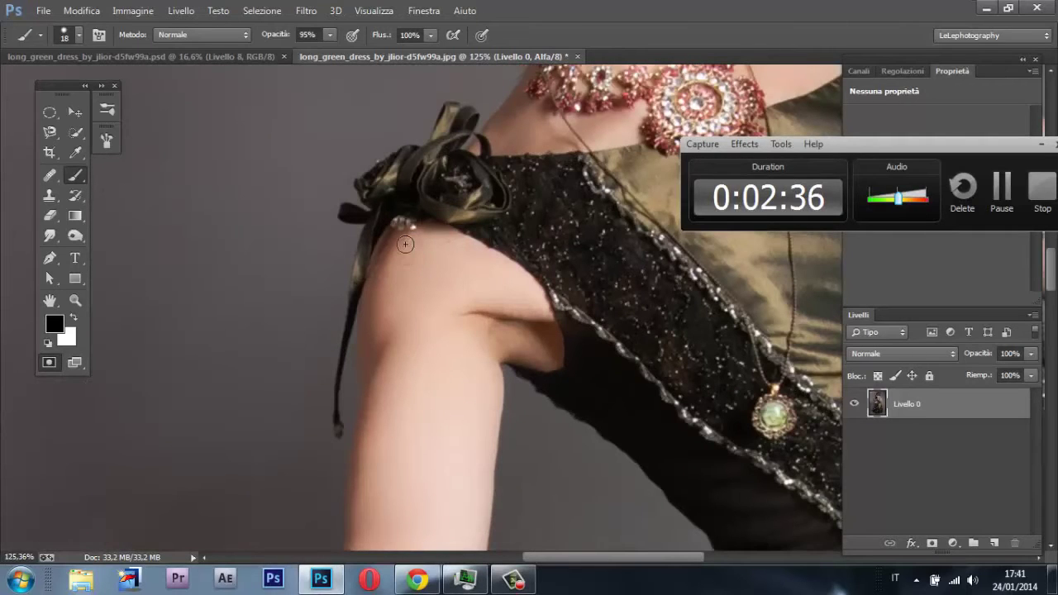
mouse_move(405, 243)
mouse_down()
mouse_move(379, 260)
mouse_move(388, 224)
mouse_up()
mouse_move(377, 282)
mouse_down()
mouse_move(373, 314)
mouse_move(486, 330)
mouse_move(536, 370)
mouse_move(563, 362)
mouse_up()
mouse_move(452, 246)
mouse_down()
mouse_move(504, 269)
mouse_move(547, 356)
mouse_move(539, 300)
mouse_move(520, 266)
mouse_up()
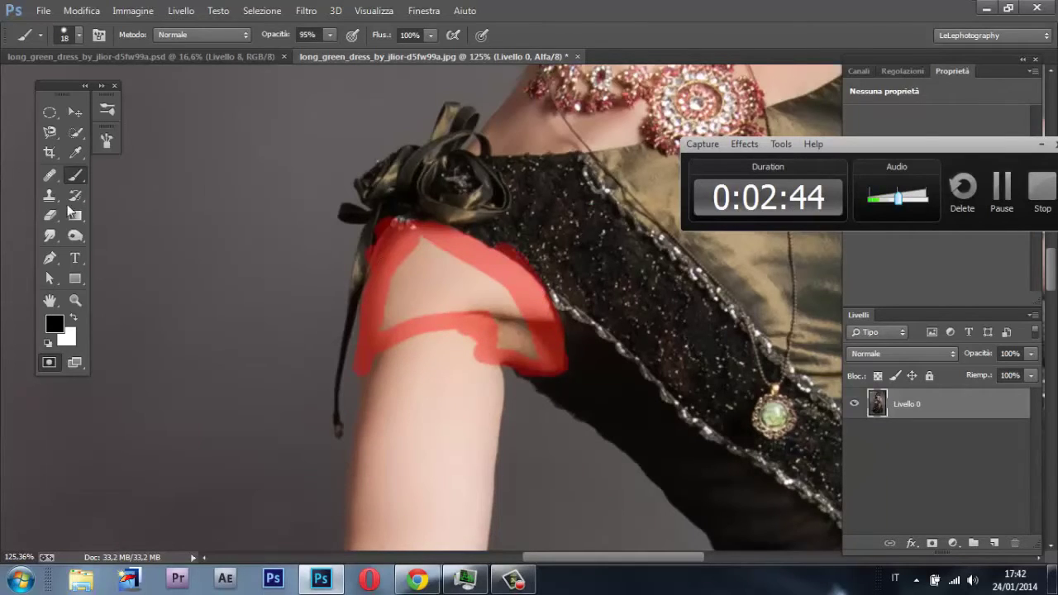
key(q)
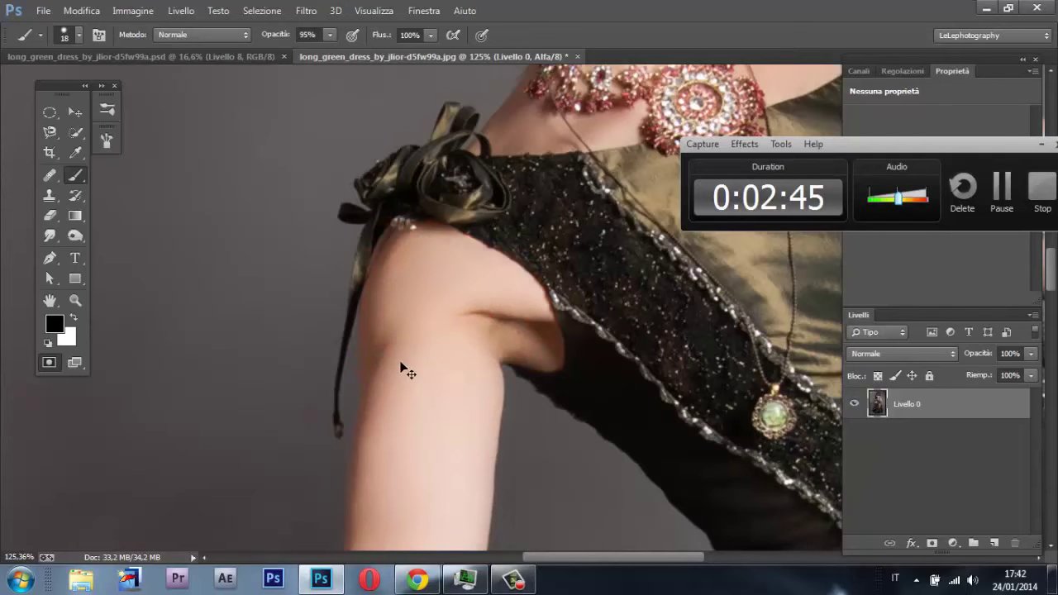
Step: Examine the Quick Mask options for masked and selected areas, and cancel the dialog
double_click(44, 365)
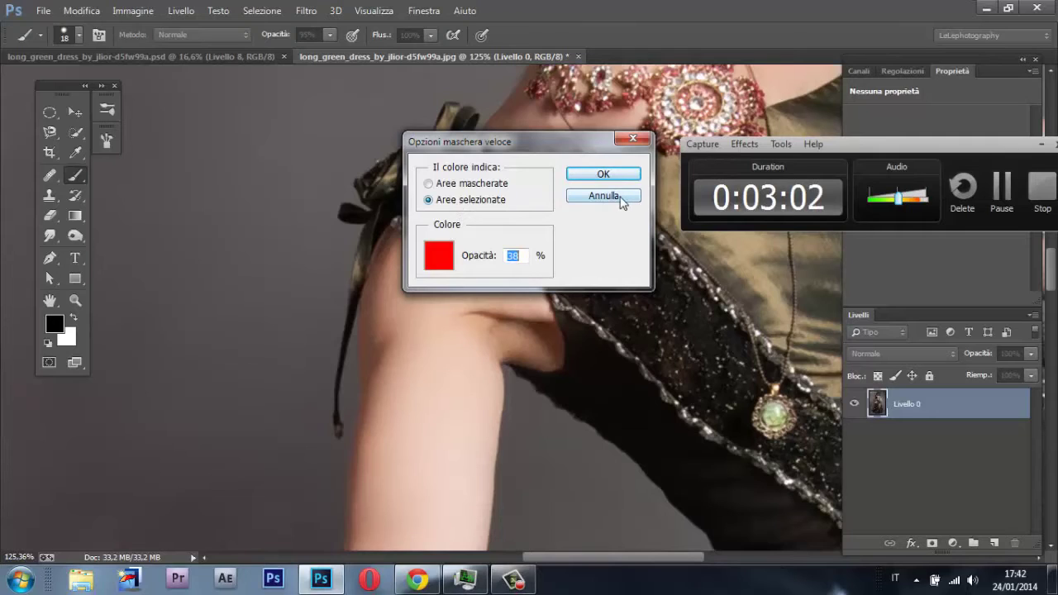
click(448, 186)
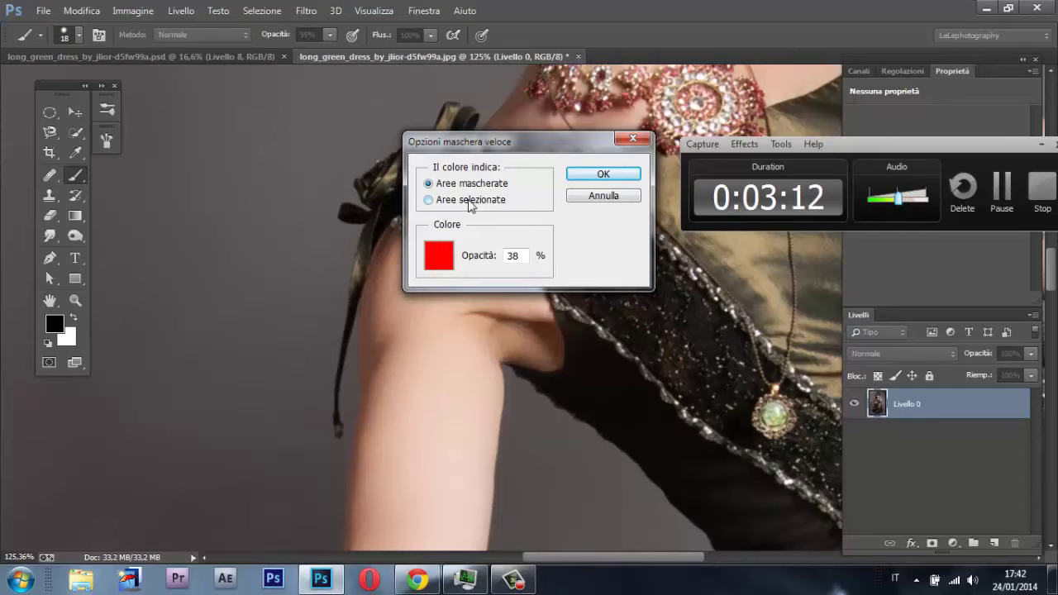
click(604, 195)
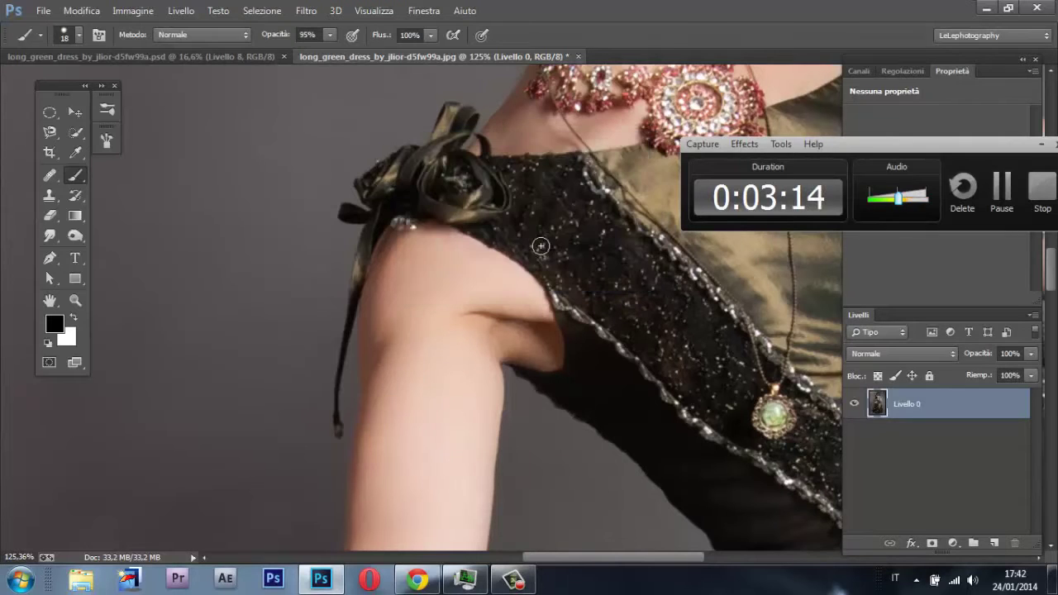
Step: Paint a Quick Mask over the whole woman, her dress and the umbrella with a 517 px brush, and convert it to a selection
mouse_move(453, 258)
mouse_down()
mouse_move(478, 246)
mouse_move(497, 306)
mouse_up()
scroll(482, 248, down, 6)
key(ctrl+0)
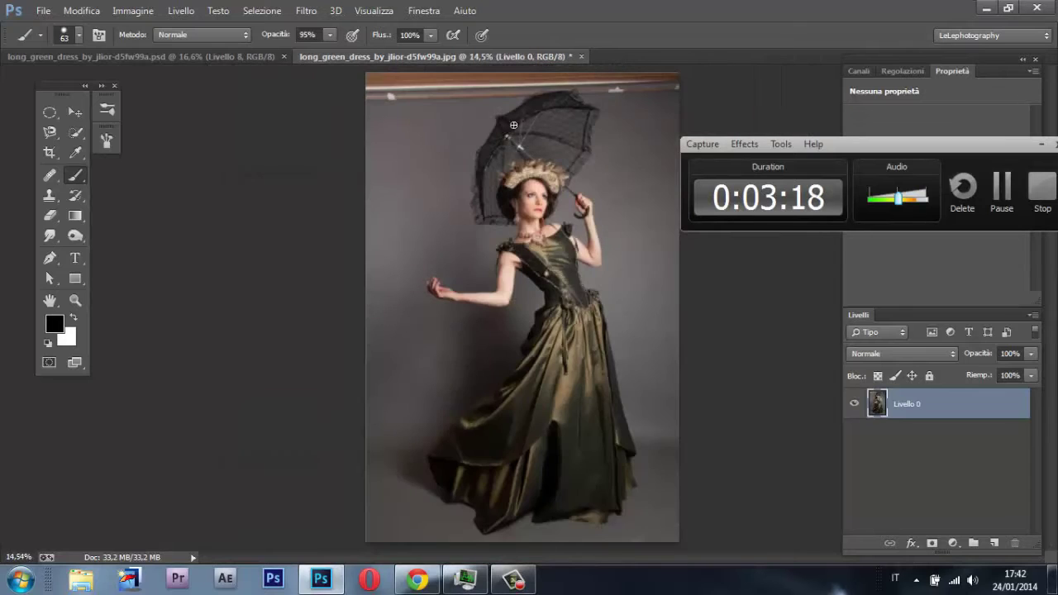
drag(537, 121, 547, 121)
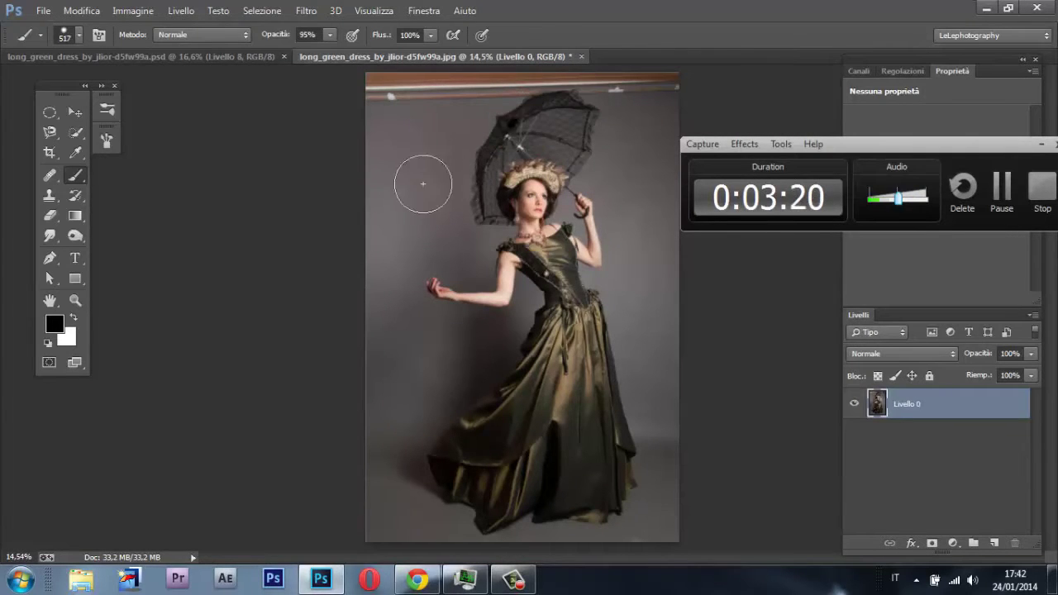
key(q)
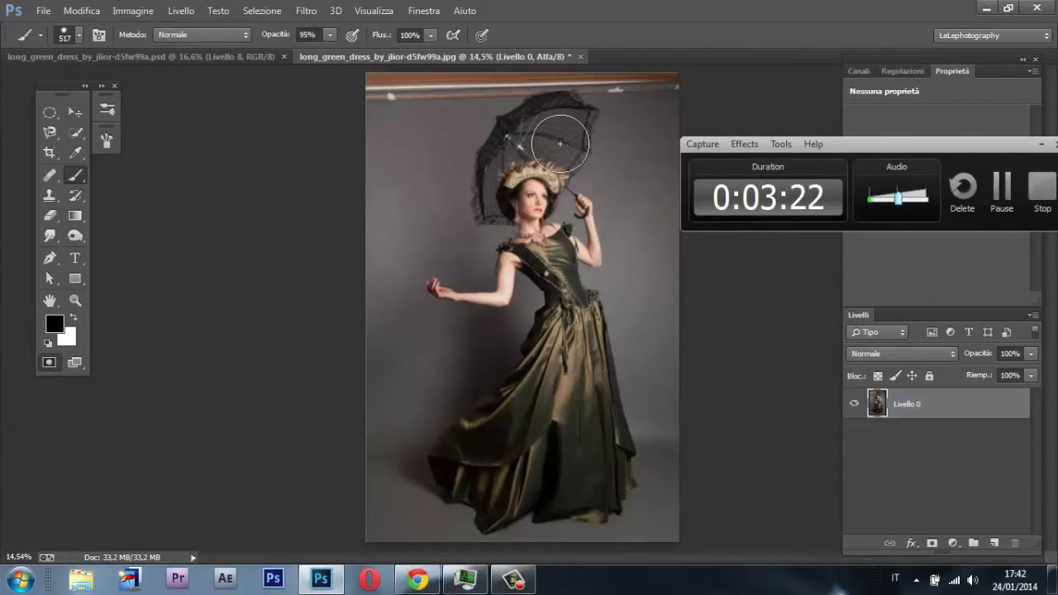
click(532, 126)
mouse_move(564, 122)
mouse_down()
mouse_move(580, 136)
mouse_move(496, 189)
mouse_move(504, 182)
mouse_move(535, 240)
mouse_up()
mouse_move(565, 325)
mouse_down()
mouse_move(589, 219)
mouse_move(548, 280)
mouse_move(506, 278)
mouse_move(557, 321)
mouse_move(605, 498)
mouse_move(459, 467)
mouse_move(488, 426)
mouse_move(527, 463)
mouse_move(636, 468)
mouse_move(540, 407)
mouse_move(590, 389)
mouse_up()
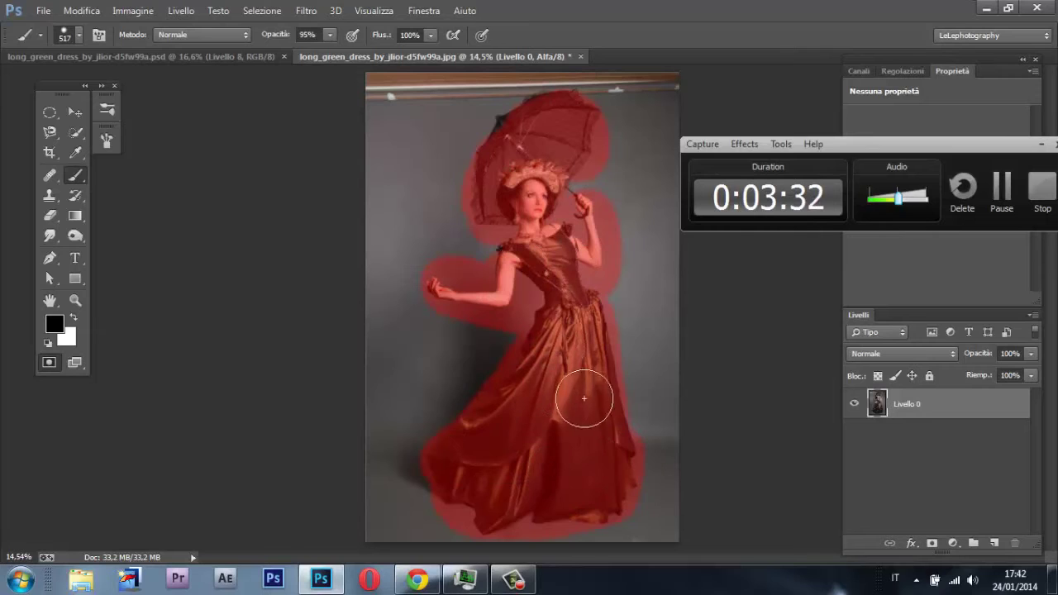
mouse_move(566, 165)
mouse_down()
mouse_move(485, 142)
mouse_move(501, 121)
mouse_move(555, 106)
mouse_up()
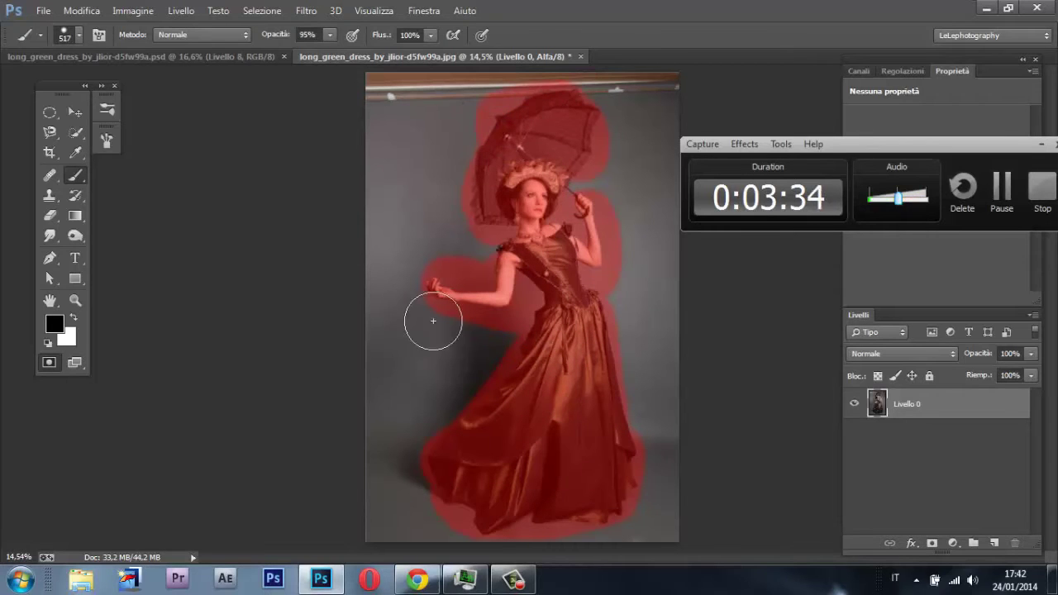
key(q)
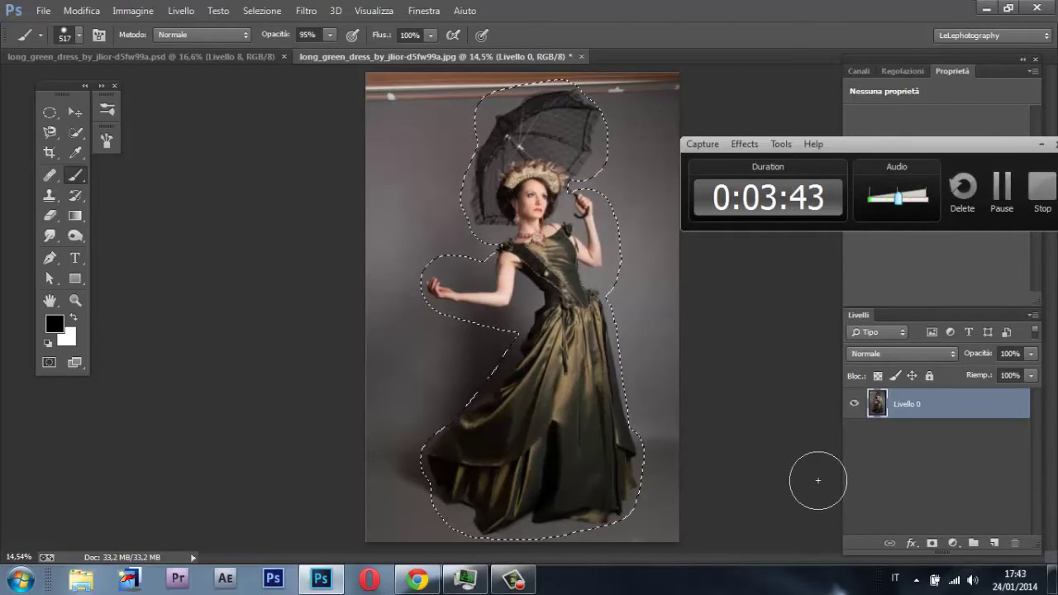
Step: Add a layer mask from the selection so only the woman, her dress and the umbrella show
click(932, 543)
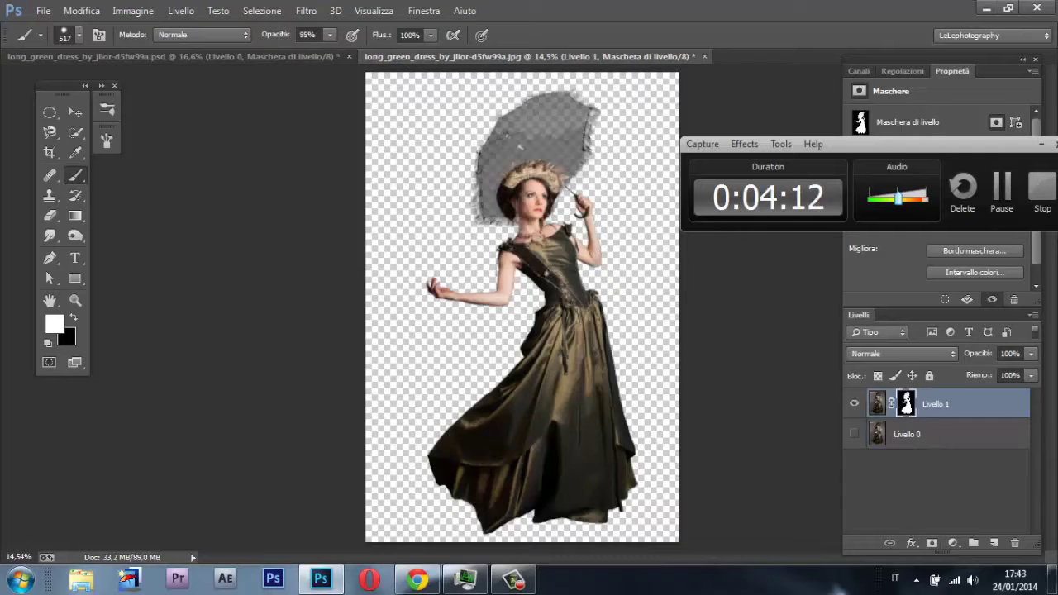
click(1041, 145)
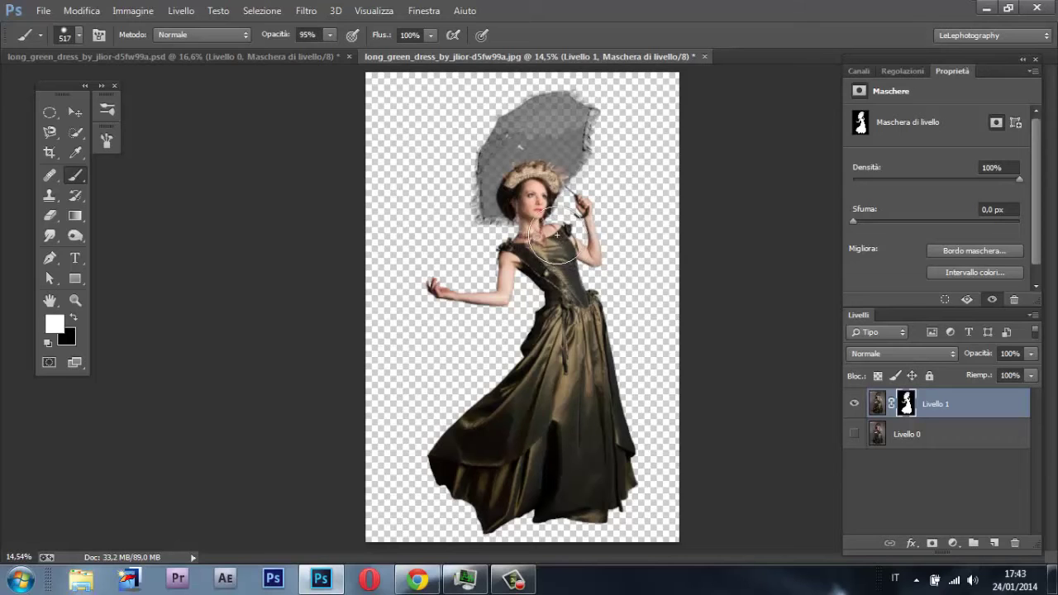
Step: Place Manipulated__Mountain_path_by_DebauchedSeductress.jpg from the Stock deviantart > background > nuovo folder into the document
click(43, 11)
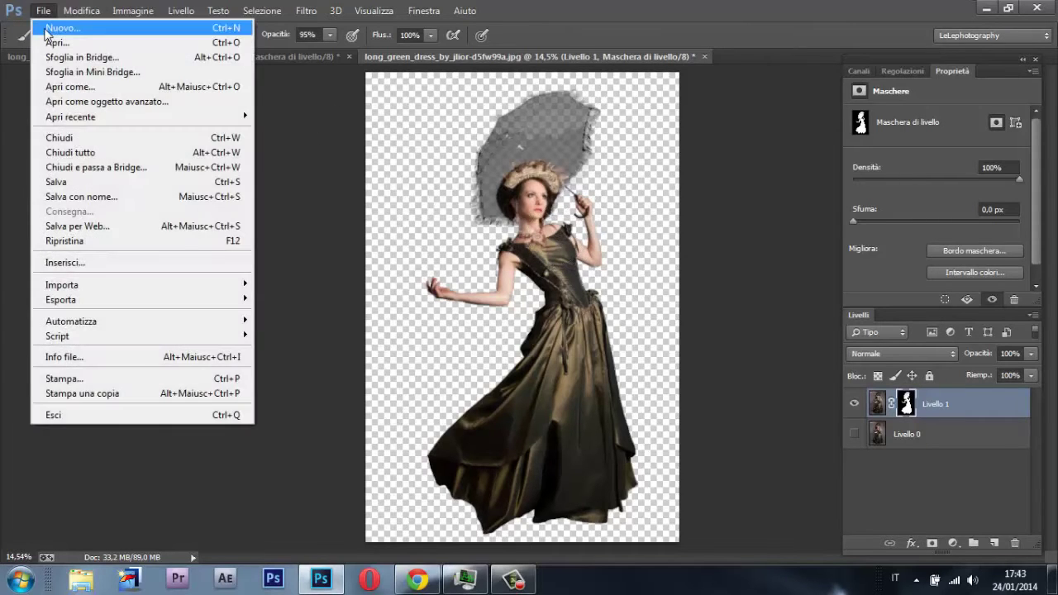
click(87, 263)
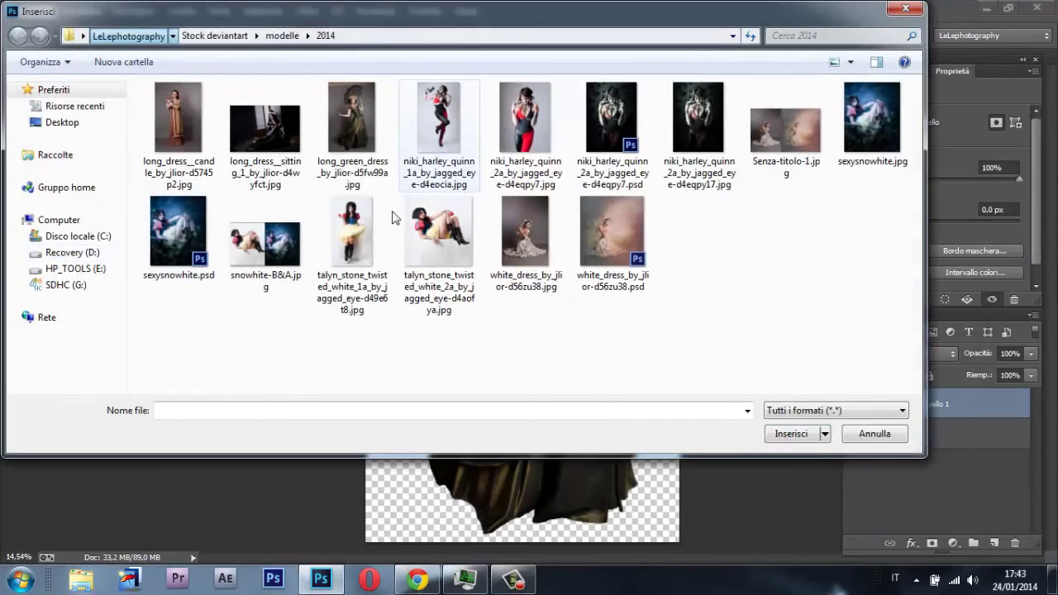
click(541, 322)
key(Right)
key(Right)
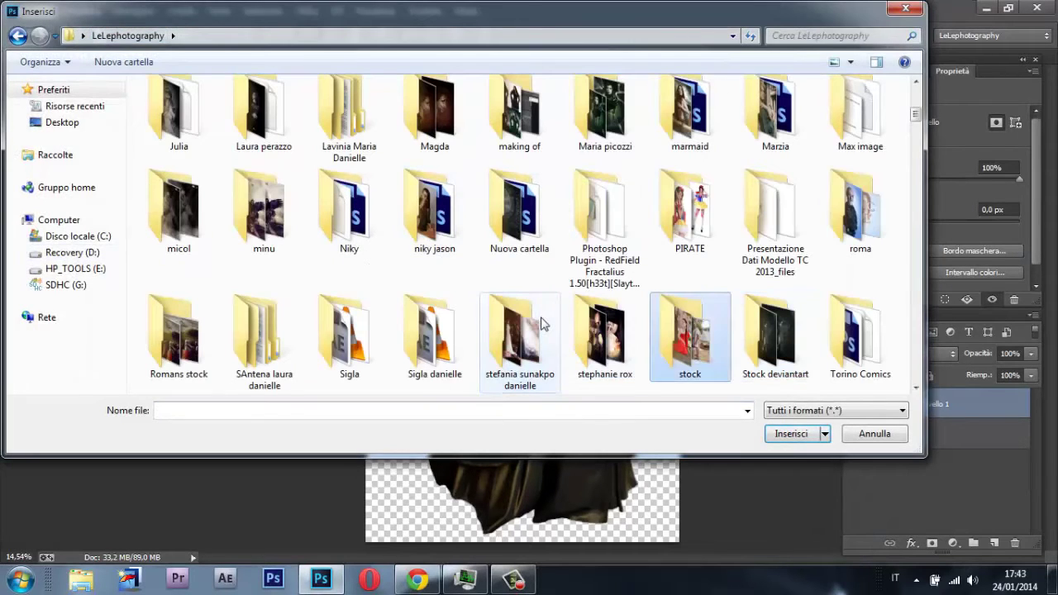
key(Right)
key(Return)
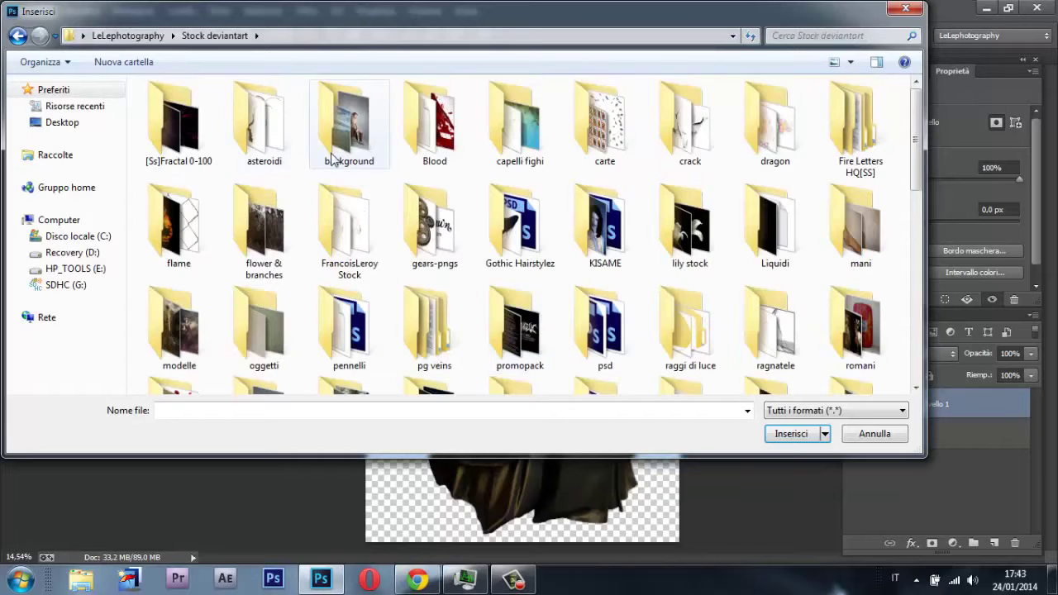
double_click(330, 159)
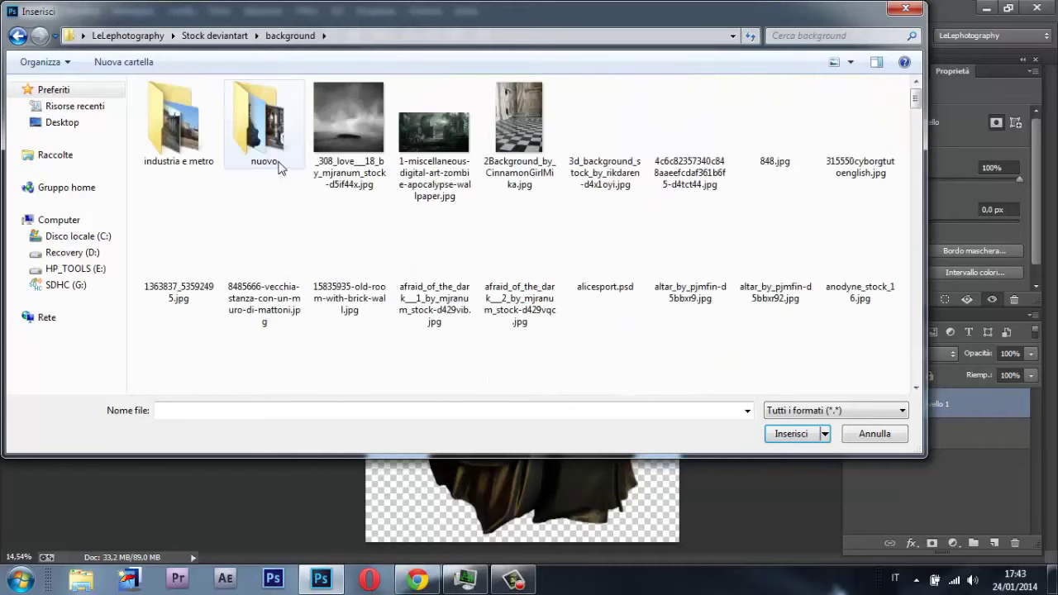
double_click(279, 165)
click(502, 325)
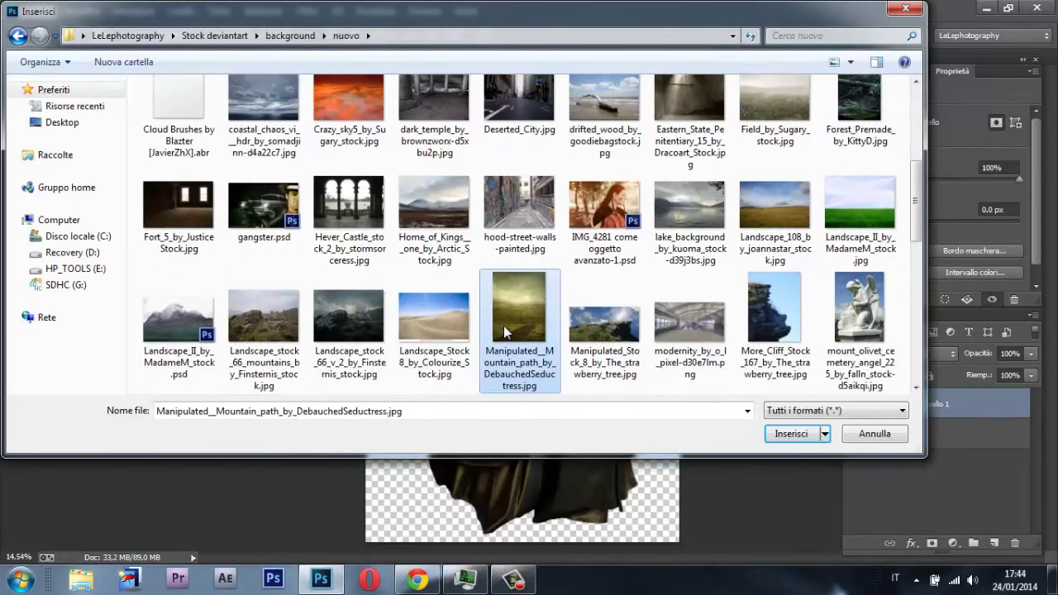
click(785, 436)
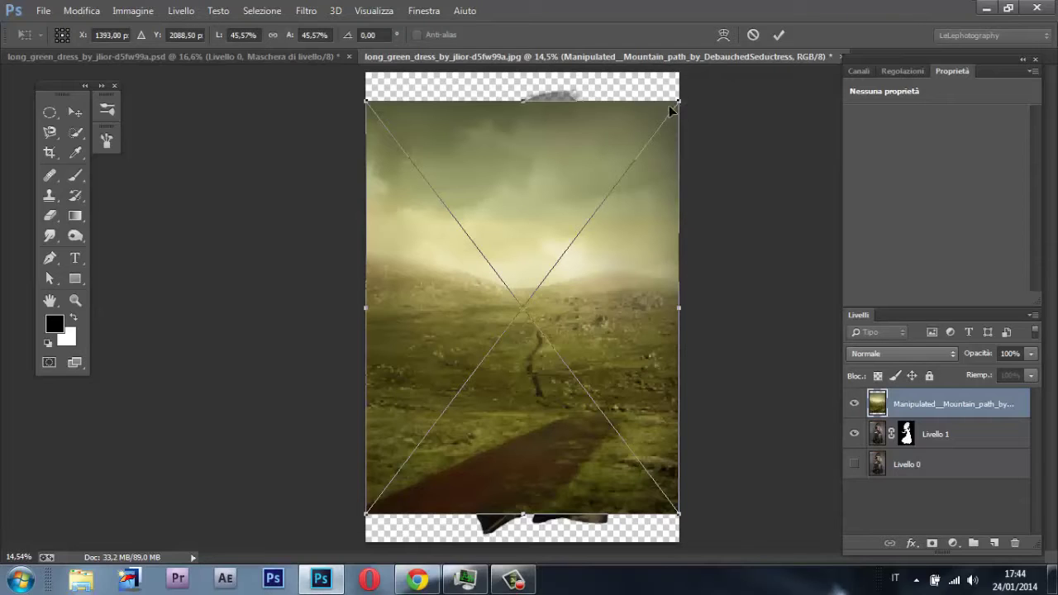
Step: Scale the placed mountain path image to 53.64% so it covers the whole canvas, and commit the placement
drag(679, 100, 707, 66)
scroll(639, 171, down, 3)
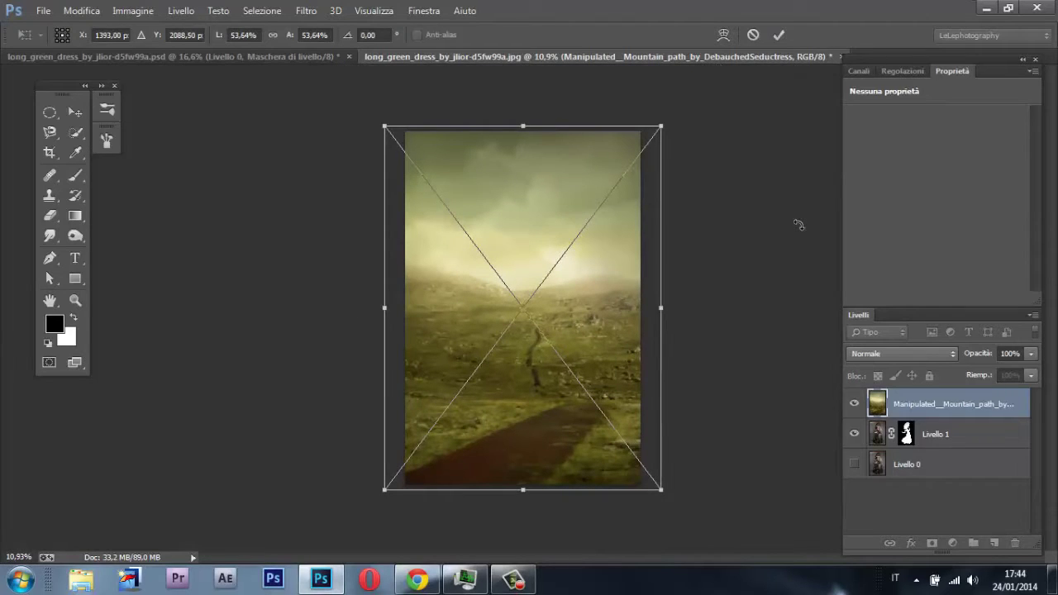
key(b)
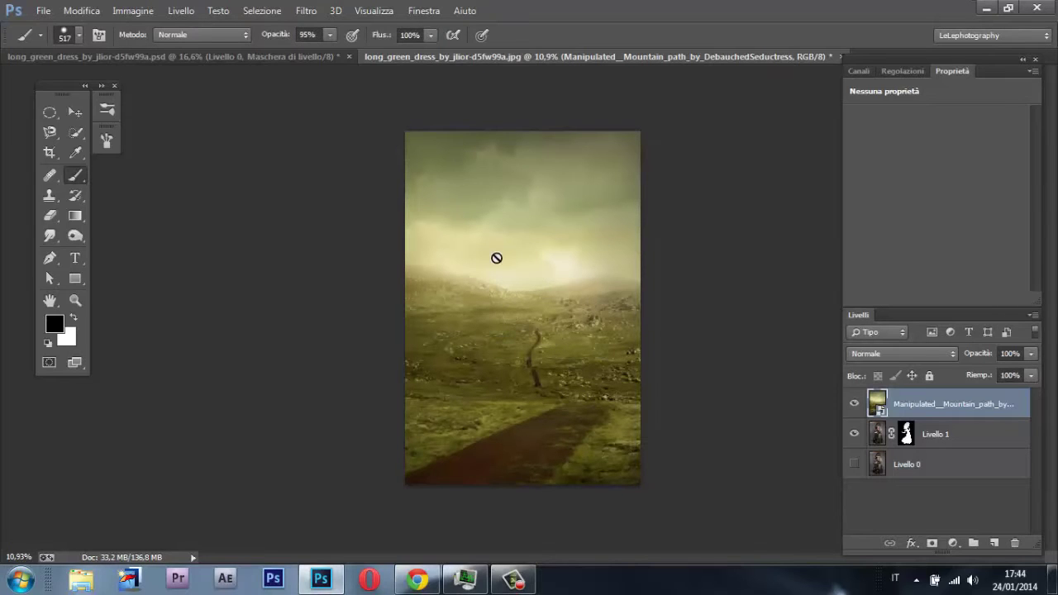
Step: Switch to full-screen mode and rasterize the mountain path layer
key(f)
key(ctrl+0)
drag(555, 347, 548, 207)
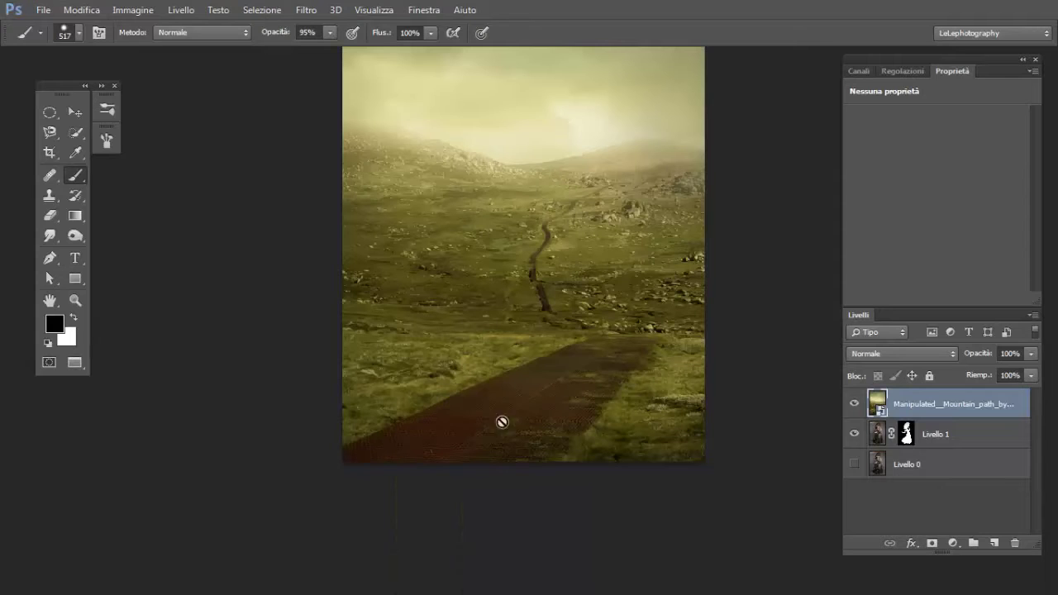
scroll(490, 431, up, 2)
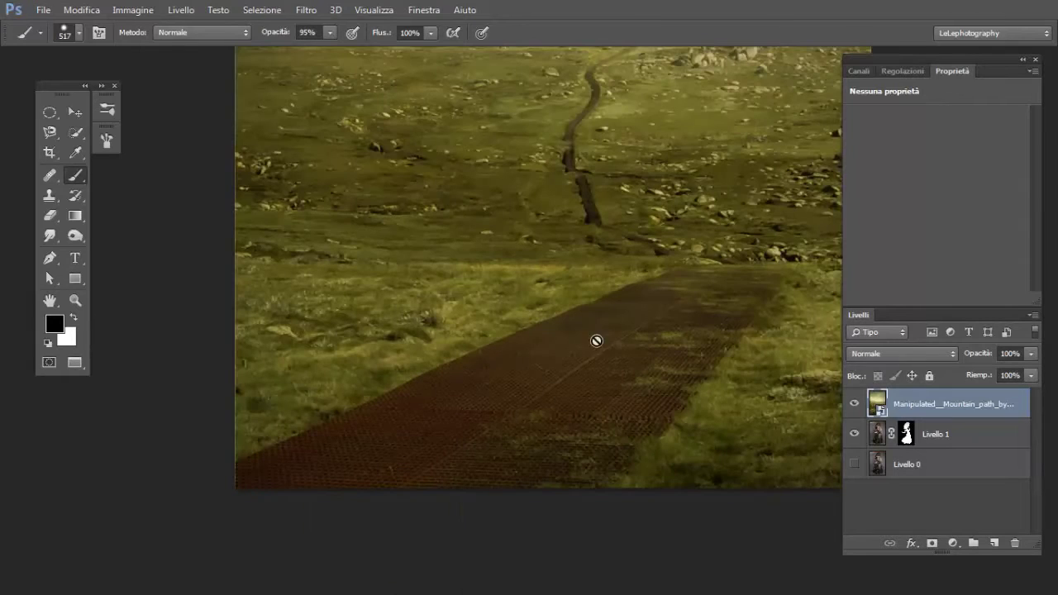
scroll(609, 344, down, 2)
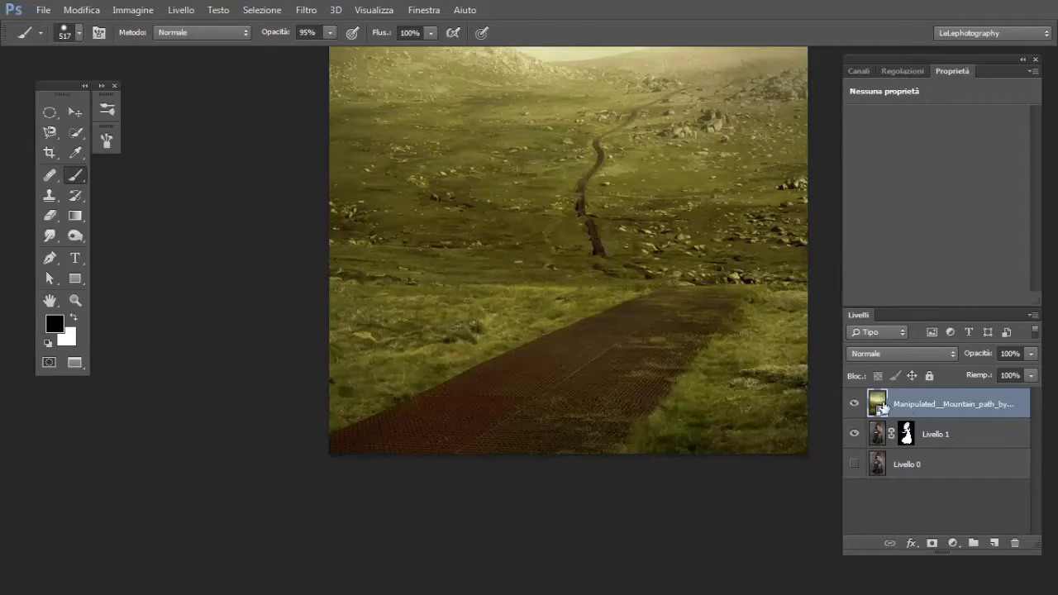
right_click(955, 404)
click(661, 232)
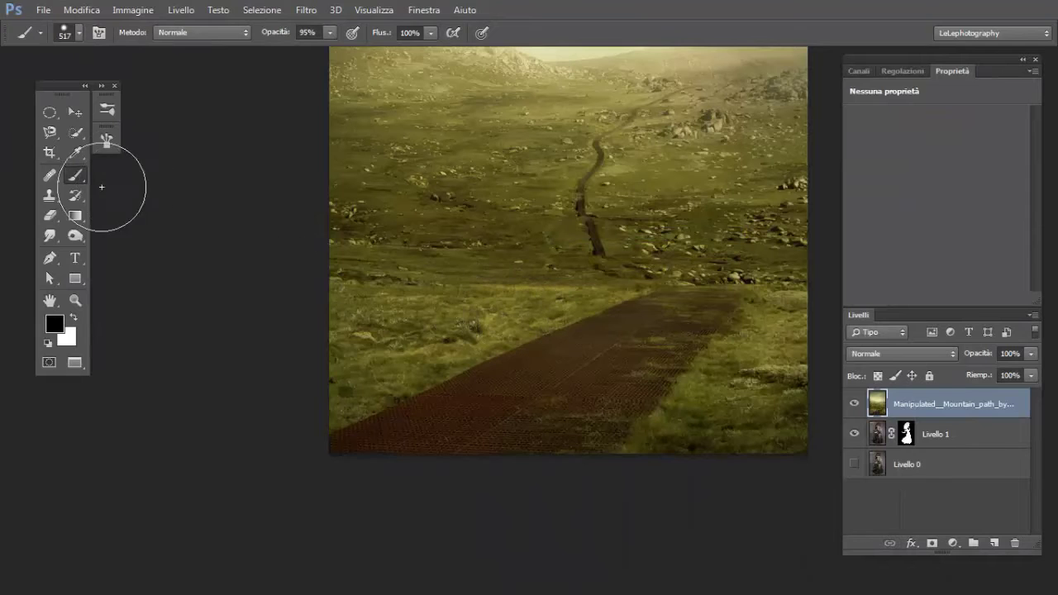
Step: Clone grass over the upper edge of the reddish-brown foreground path using a 547 px Clone Stamp
click(50, 196)
drag(472, 330, 581, 322)
mouse_move(498, 308)
mouse_down()
mouse_move(470, 309)
mouse_move(477, 304)
mouse_up()
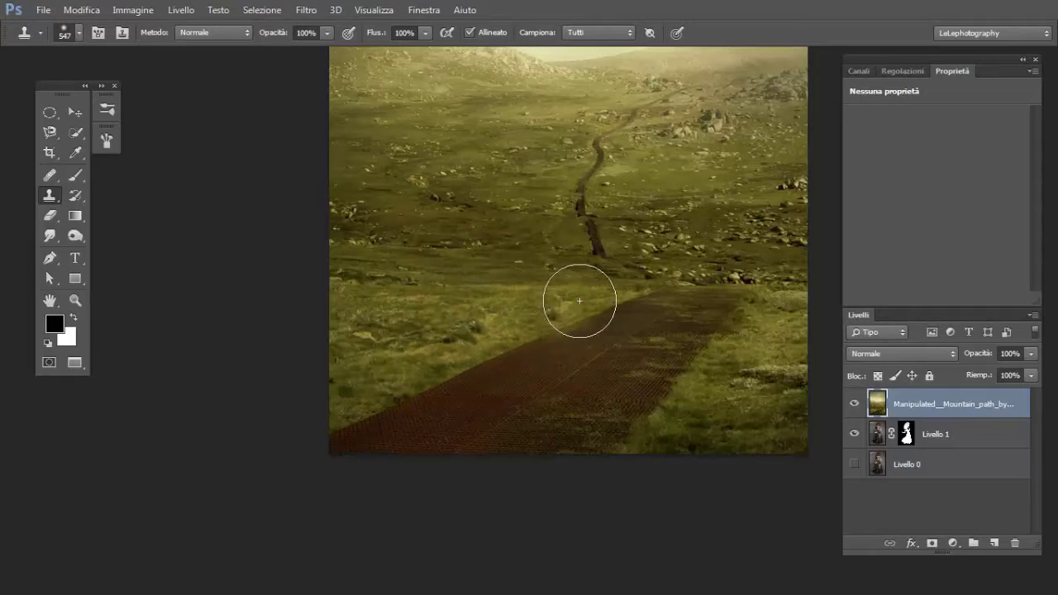
drag(587, 325, 734, 300)
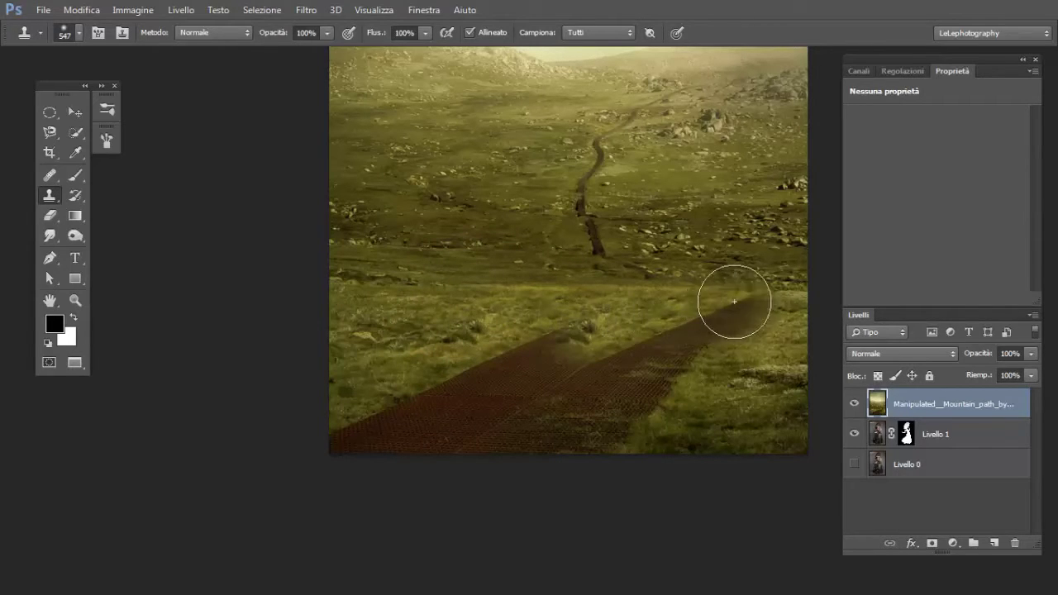
Step: Cover the rest of the foreground path with cloned grass, using Clone Stamp sizes of 277 px and 529 px
alt+right_click(645, 298)
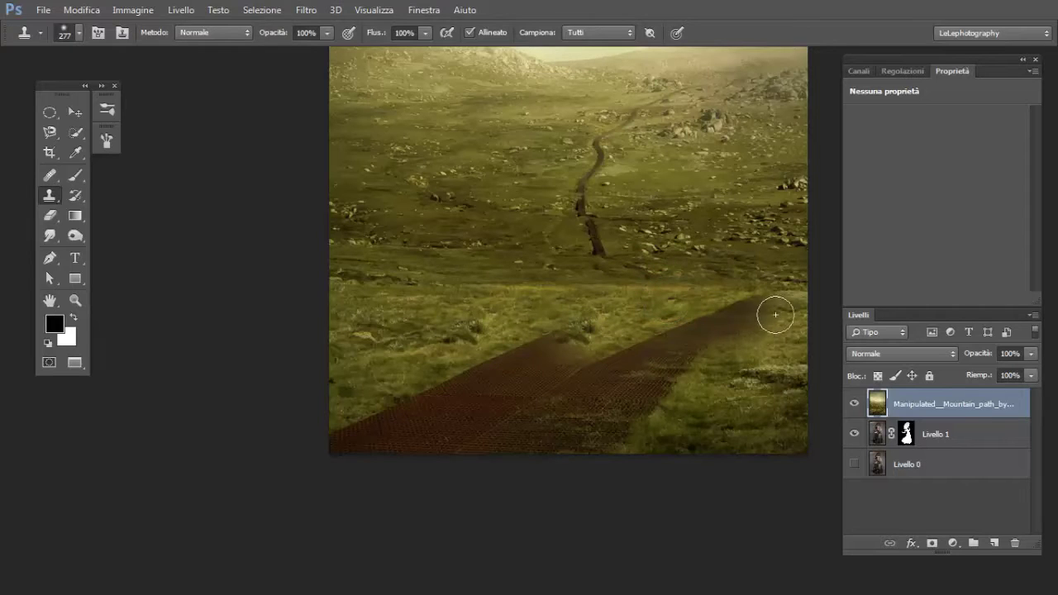
mouse_move(775, 314)
mouse_down()
mouse_move(763, 305)
mouse_move(652, 340)
mouse_up()
alt+right_click(695, 346)
drag(709, 361, 766, 371)
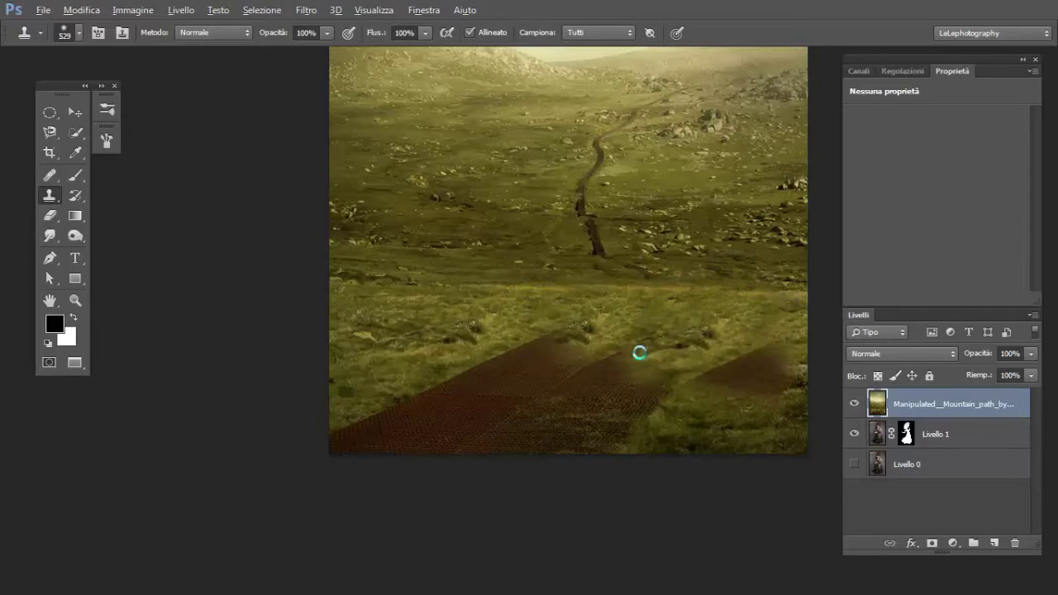
mouse_move(639, 353)
mouse_down()
mouse_move(552, 343)
mouse_move(519, 351)
mouse_move(442, 389)
mouse_move(448, 376)
mouse_move(375, 426)
mouse_move(583, 438)
mouse_move(555, 379)
mouse_move(524, 390)
mouse_move(582, 373)
mouse_move(640, 407)
mouse_move(619, 430)
mouse_move(671, 442)
mouse_move(751, 421)
mouse_move(756, 400)
mouse_move(785, 386)
mouse_move(789, 403)
mouse_move(793, 379)
mouse_move(782, 424)
mouse_move(742, 439)
mouse_up()
alt+click(449, 328)
scroll(592, 307, down, 1)
key(ctrl+minus)
key(ctrl+minus)
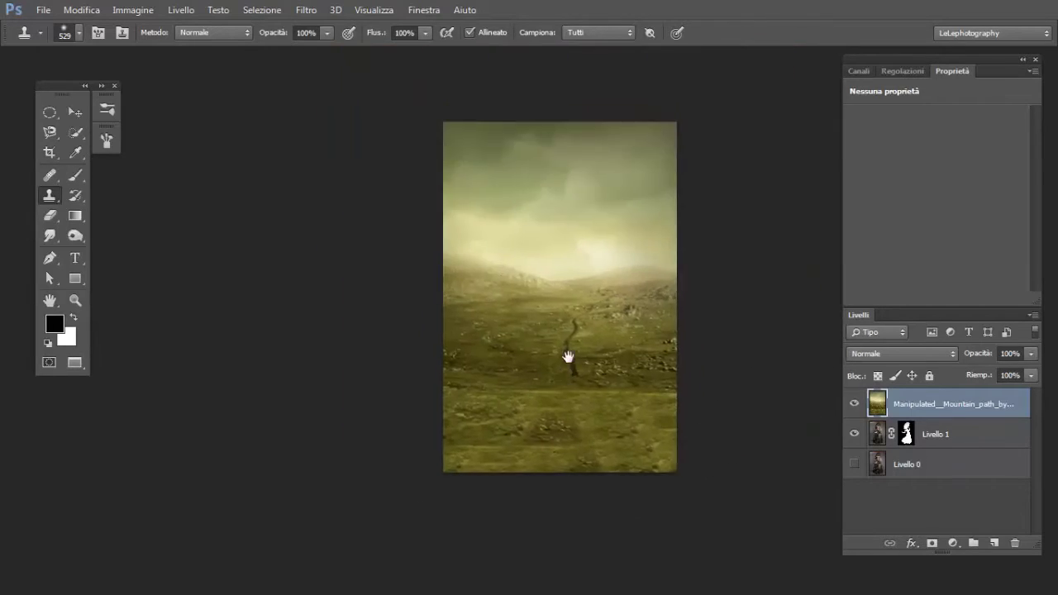
Step: Convert the mountain path layer to a smart object and move it beneath the masked woman layer, Livello 1
right_click(948, 414)
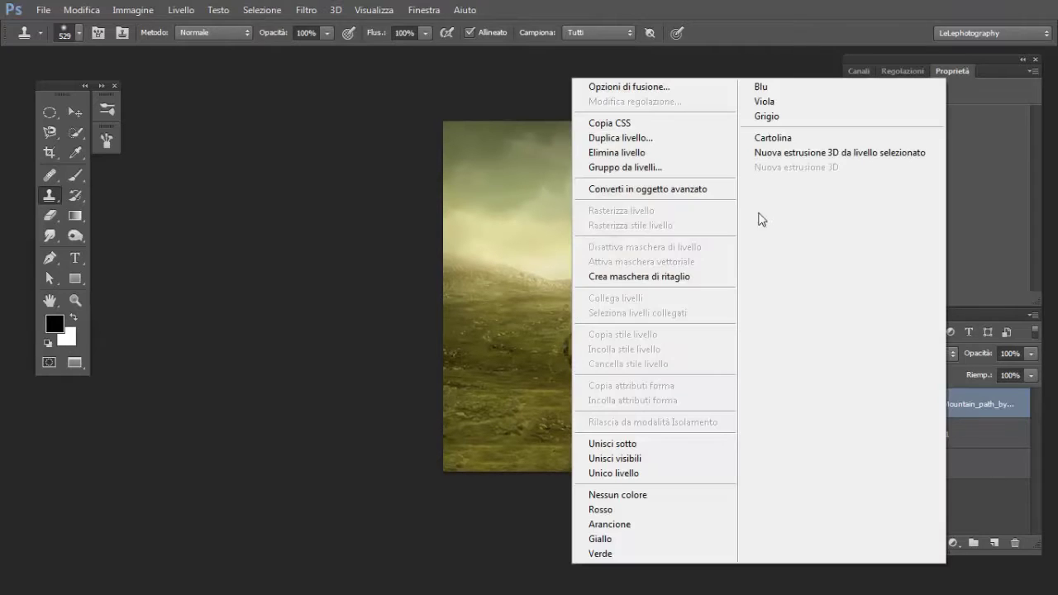
click(651, 190)
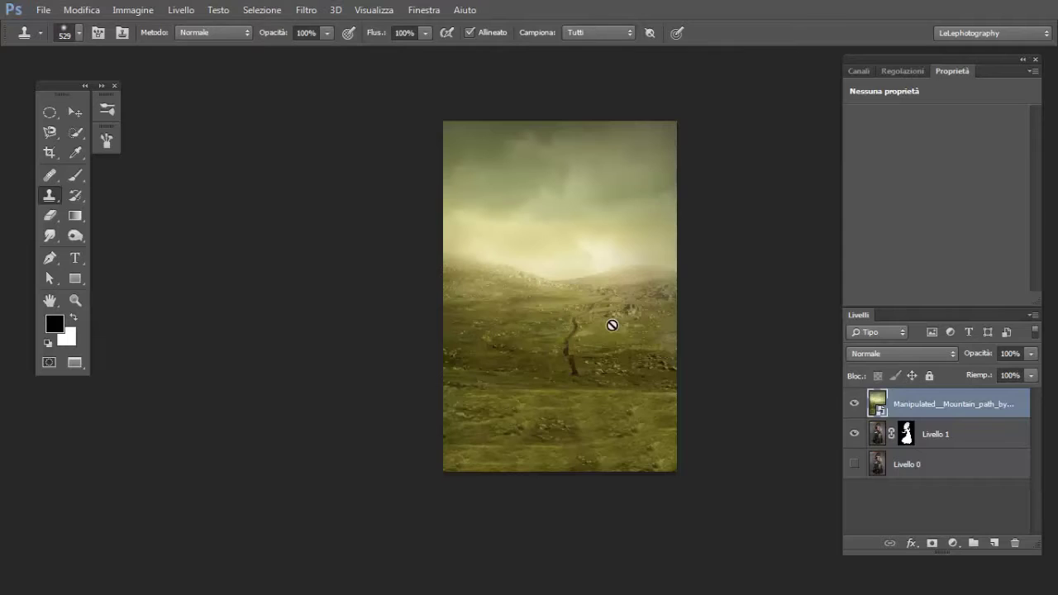
scroll(612, 323, up, 2)
drag(606, 288, 604, 322)
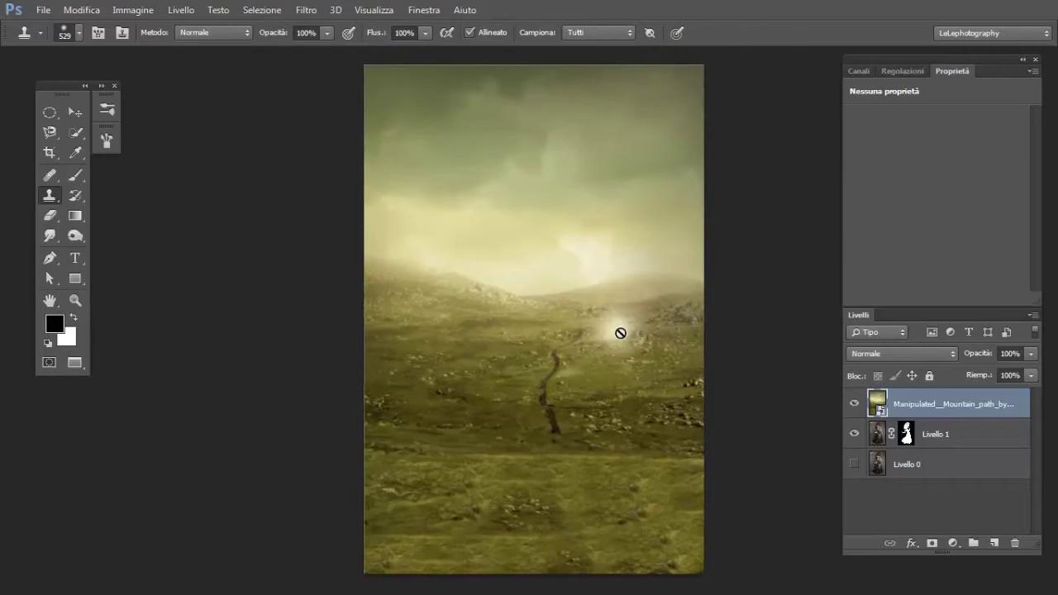
drag(919, 405, 883, 442)
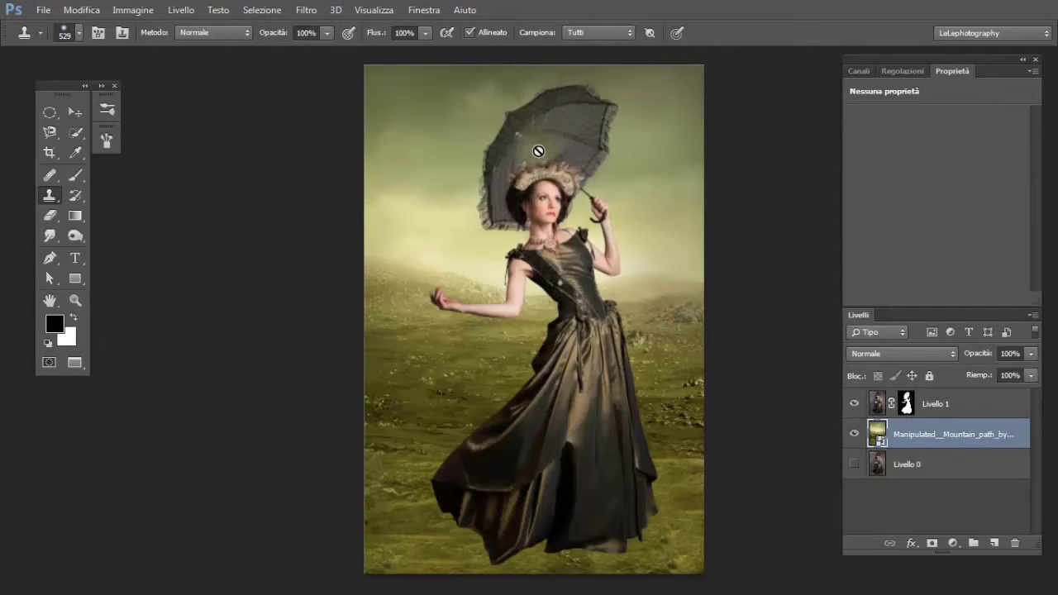
Step: Place stock_stormy_clouds_by_minifoot-d4794un.jpg from the Stock deviantart > SKy folder above the mountain path layer
key(b)
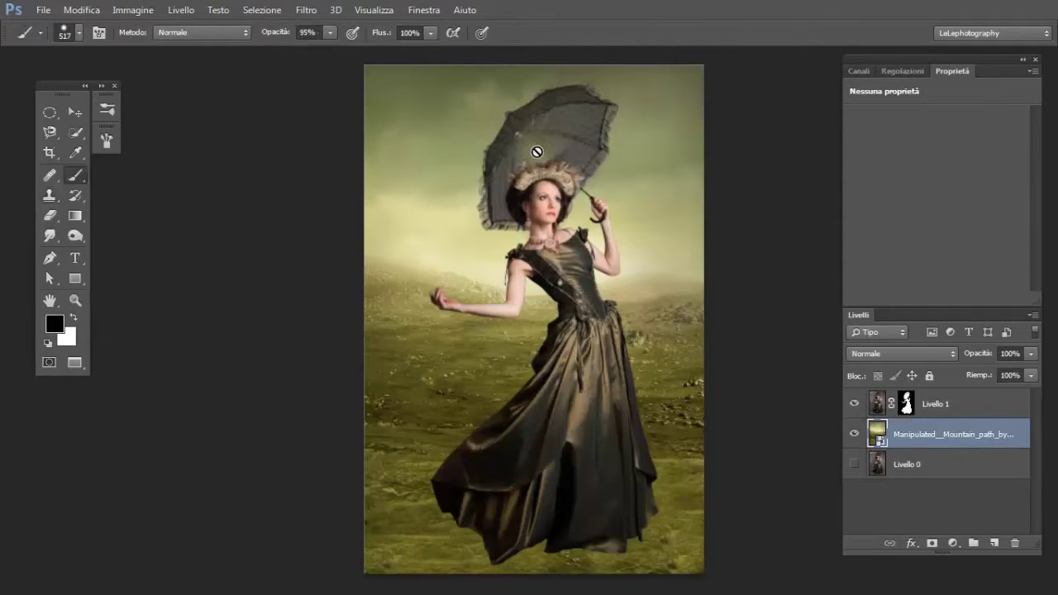
click(46, 10)
click(99, 266)
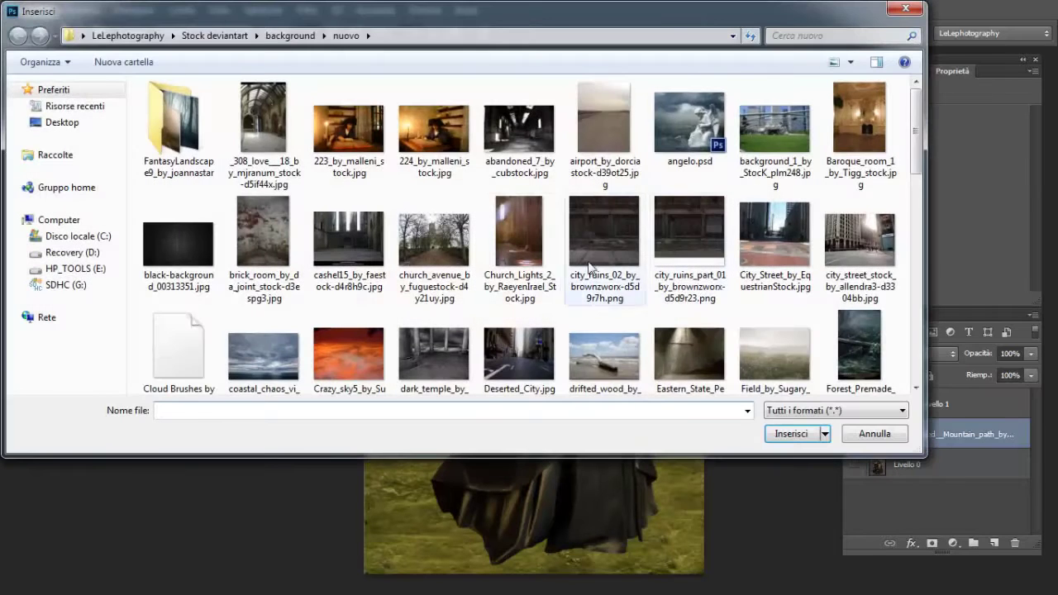
click(215, 35)
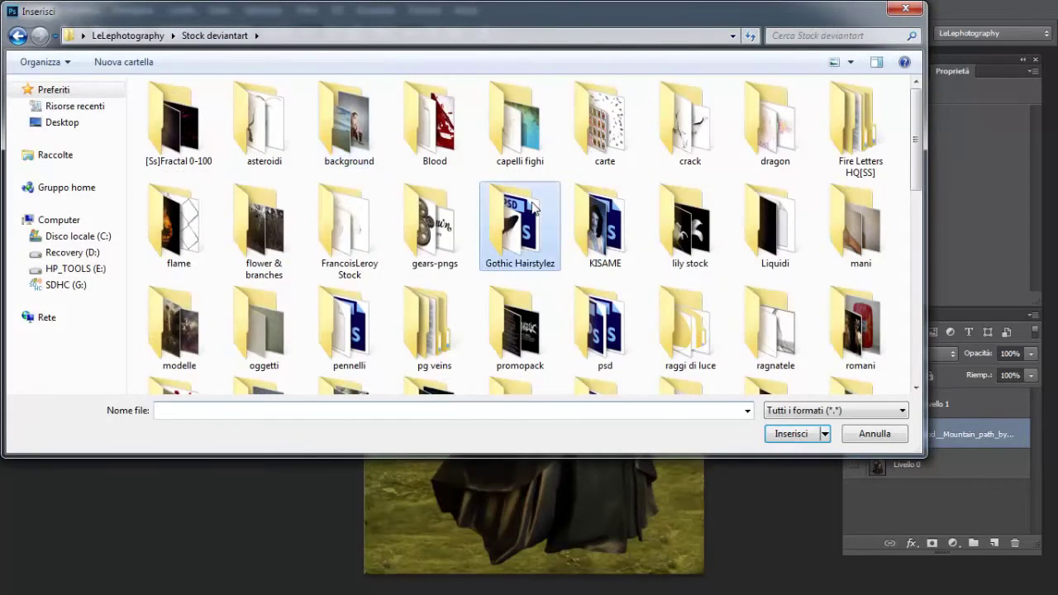
text(sky)
key(Return)
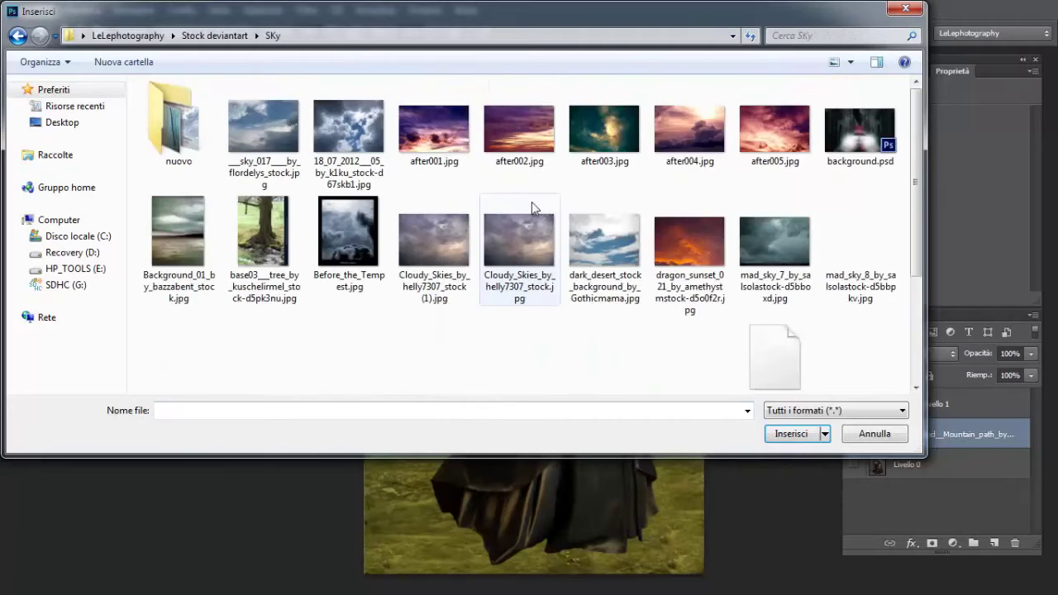
click(851, 349)
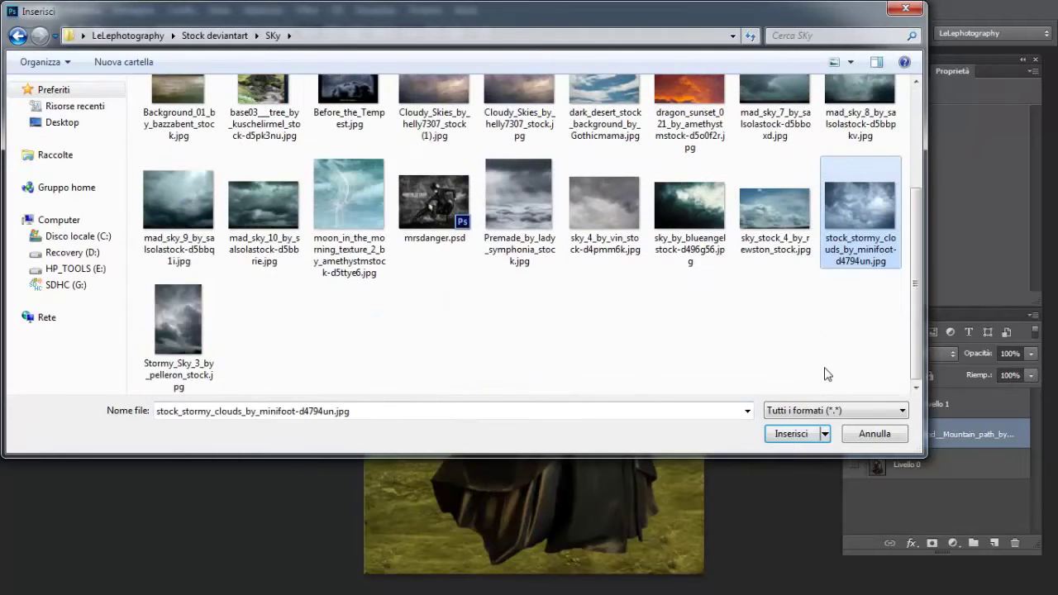
click(795, 433)
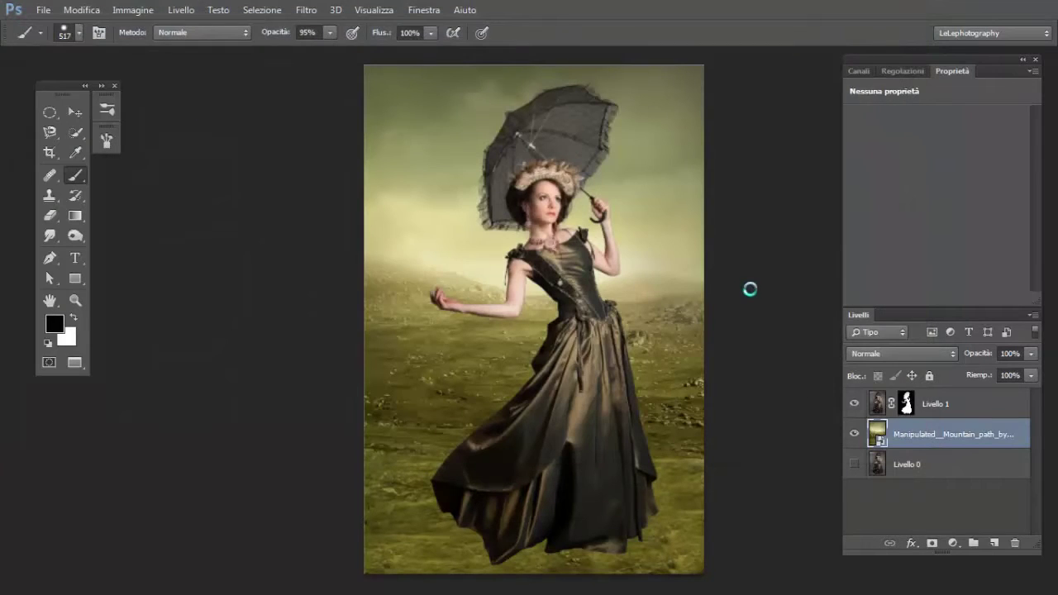
Step: Scale the stormy clouds to about 46.71% by 46.27%, position them over the sky down to the horizon, and commit the placement
drag(599, 305, 576, 136)
drag(695, 272, 727, 292)
drag(659, 209, 653, 211)
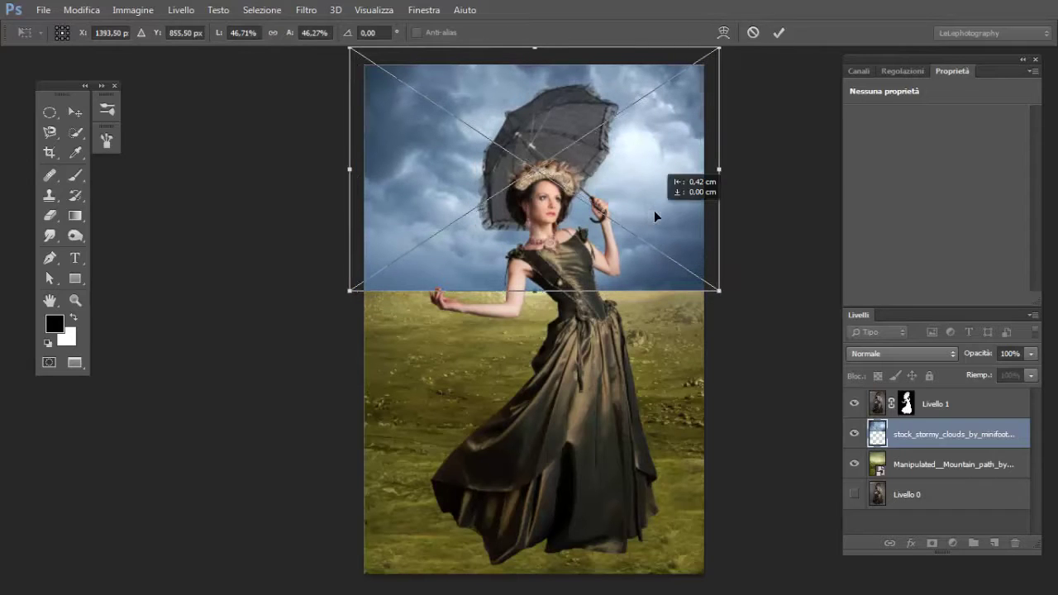
key(Return)
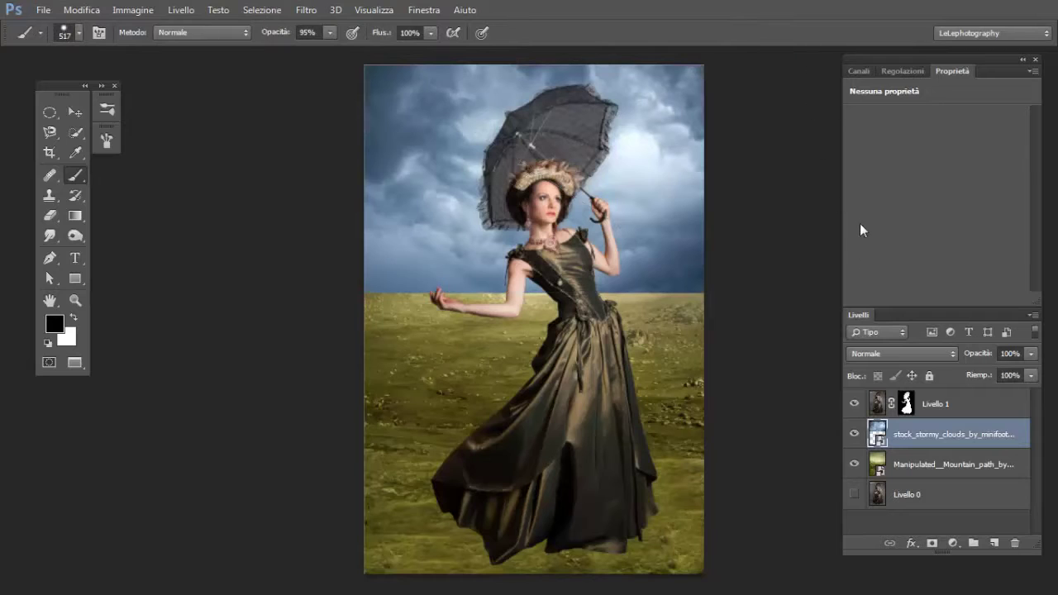
Step: Set the stormy clouds layer's blend mode to Sovrapponi (Overlay)
click(877, 353)
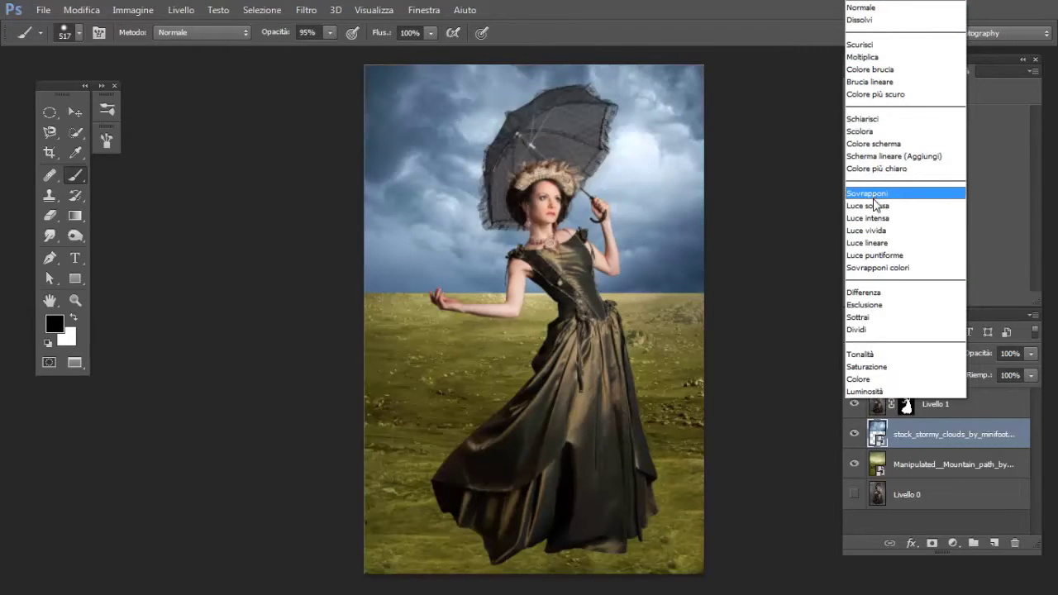
click(812, 204)
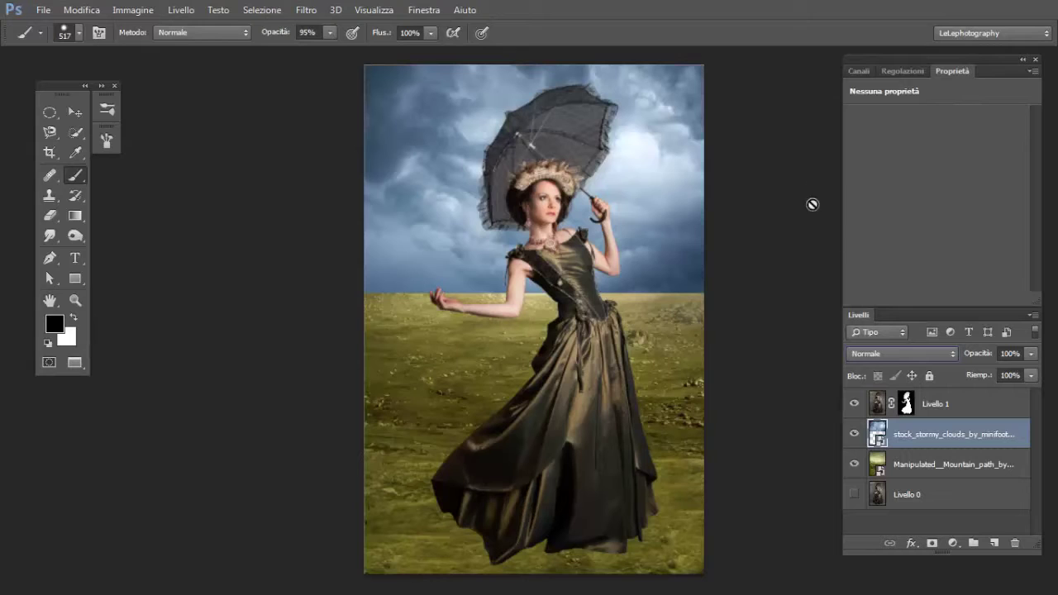
click(890, 355)
click(875, 195)
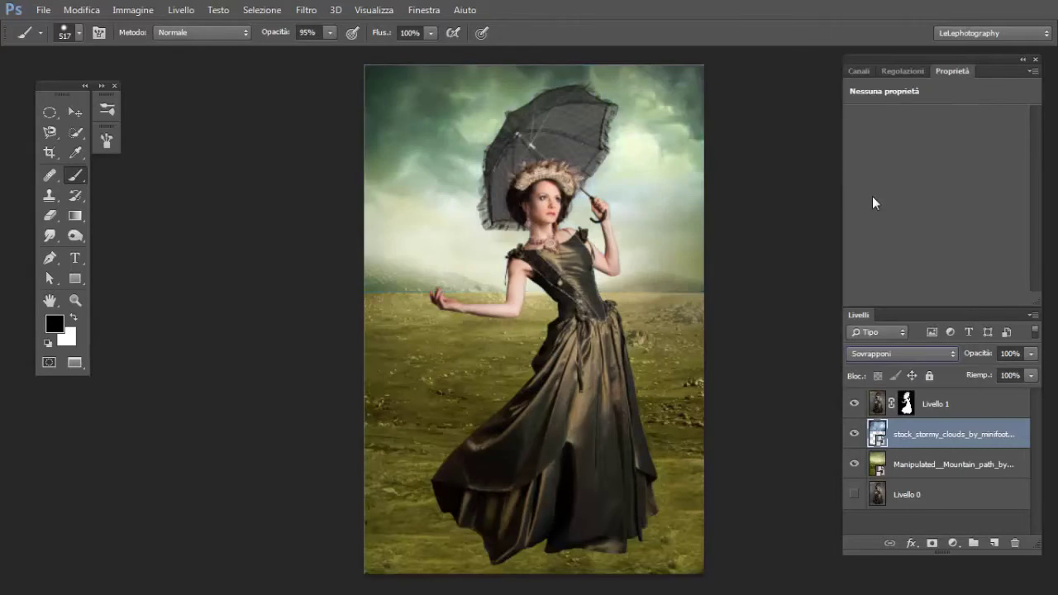
Step: Add a layer mask to the stormy clouds layer and activate the Brush tool
click(931, 543)
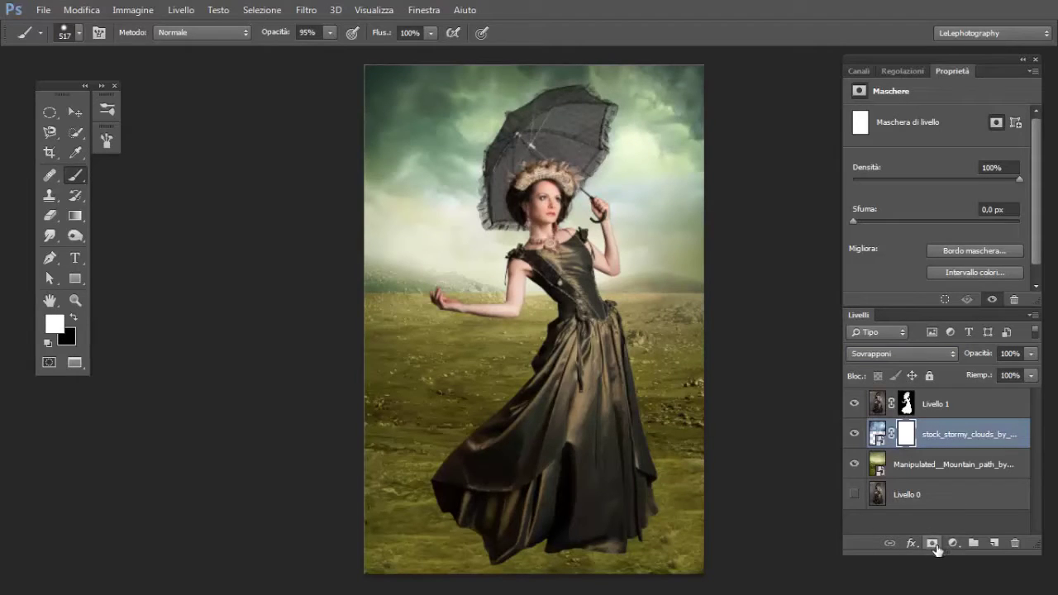
key(shift+b)
click(81, 187)
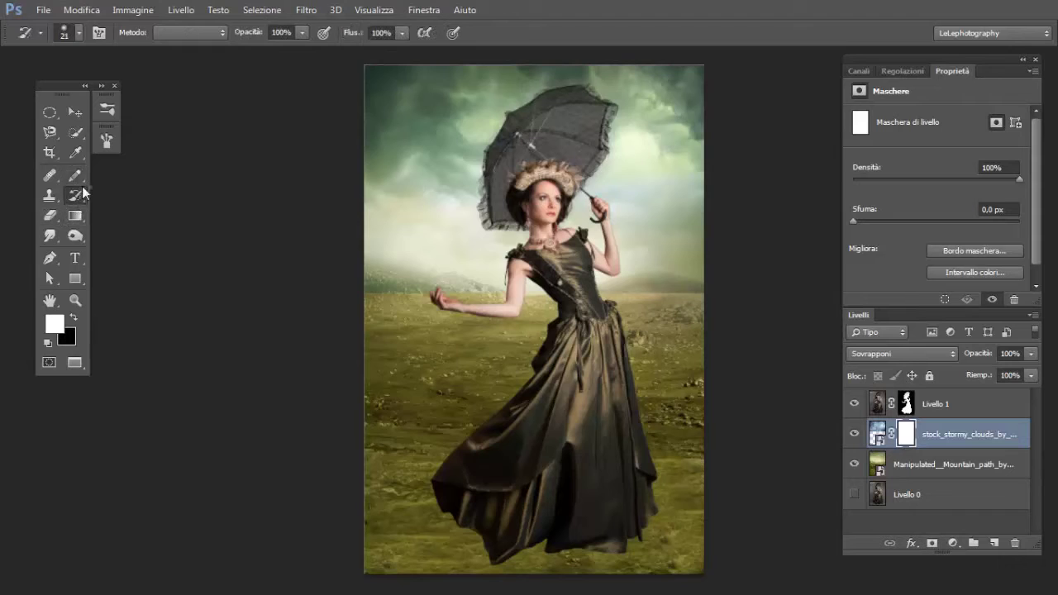
click(84, 175)
click(99, 175)
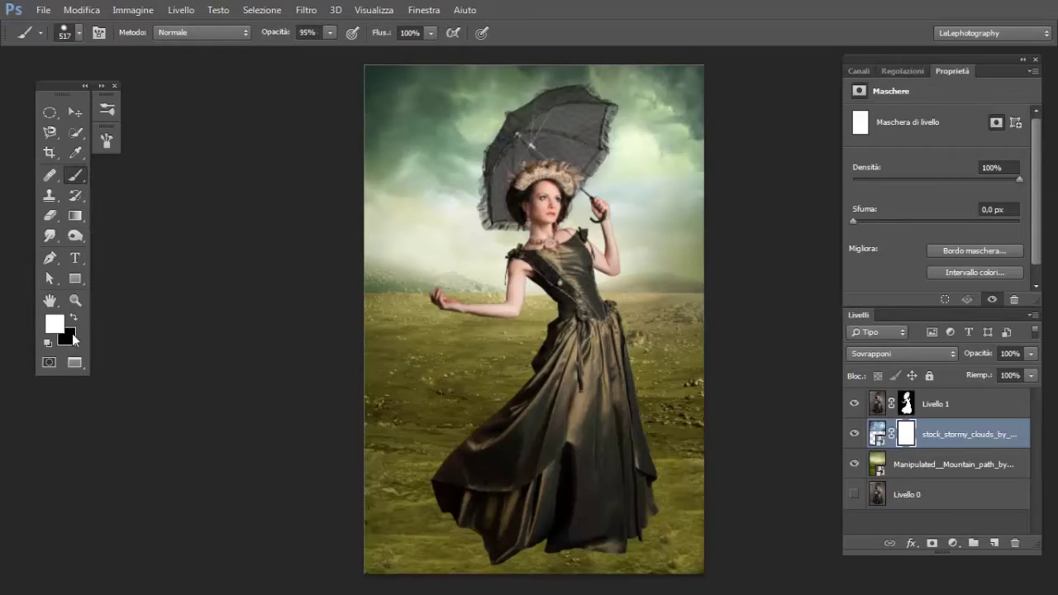
Step: Paint black on the clouds mask along the horizon with a soft brush of about 783 px, then compare the clouds layer hidden and shown
alt+drag(665, 379, 651, 380)
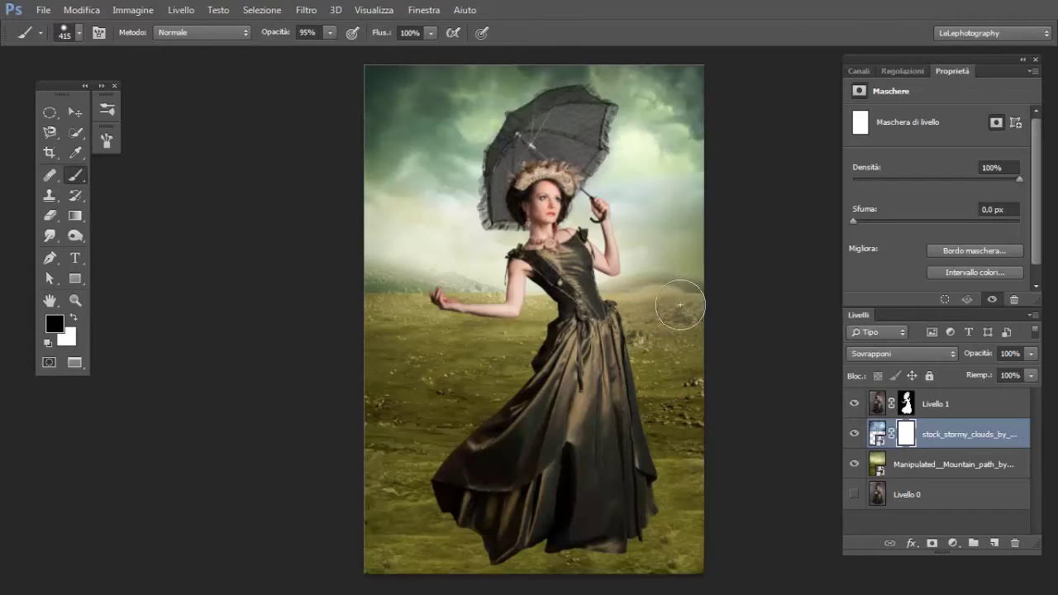
drag(680, 304, 680, 303)
right_click(638, 303)
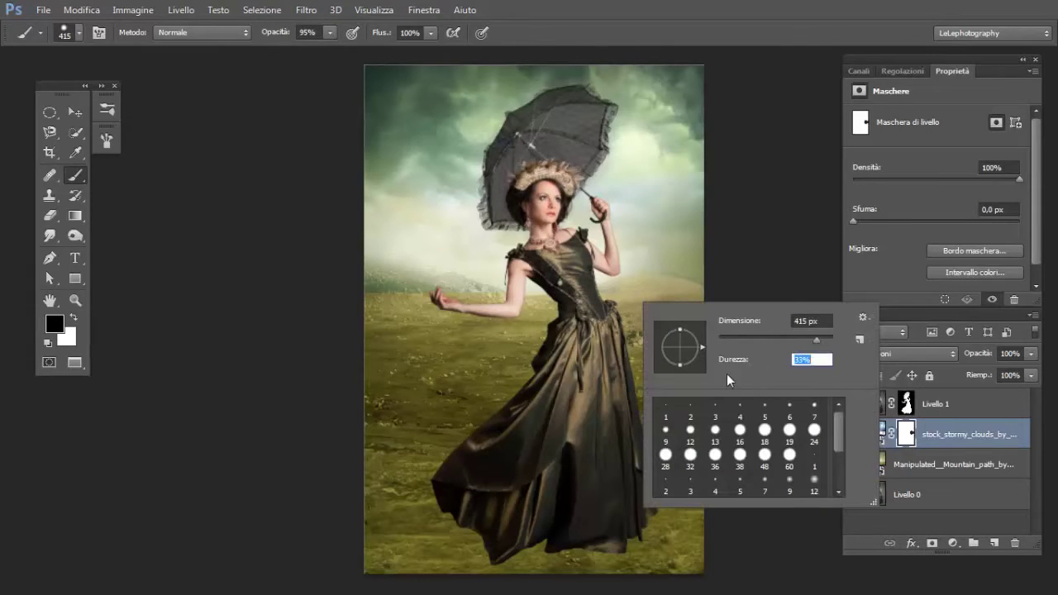
click(728, 374)
key(Return)
drag(627, 337, 668, 331)
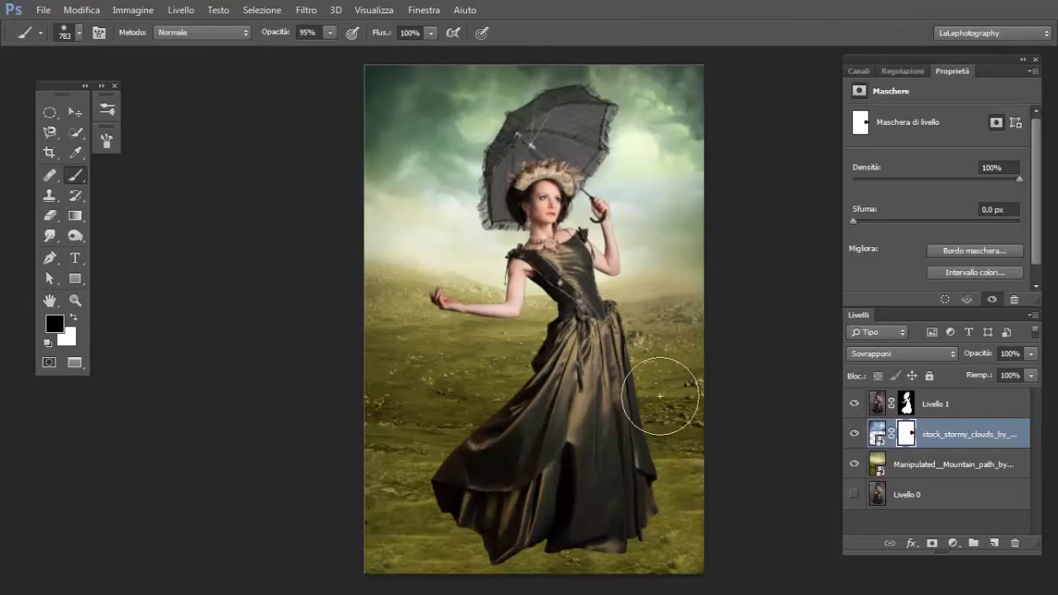
mouse_move(659, 396)
mouse_down()
mouse_move(446, 322)
mouse_move(360, 269)
mouse_move(395, 298)
mouse_move(619, 334)
mouse_move(655, 262)
mouse_up()
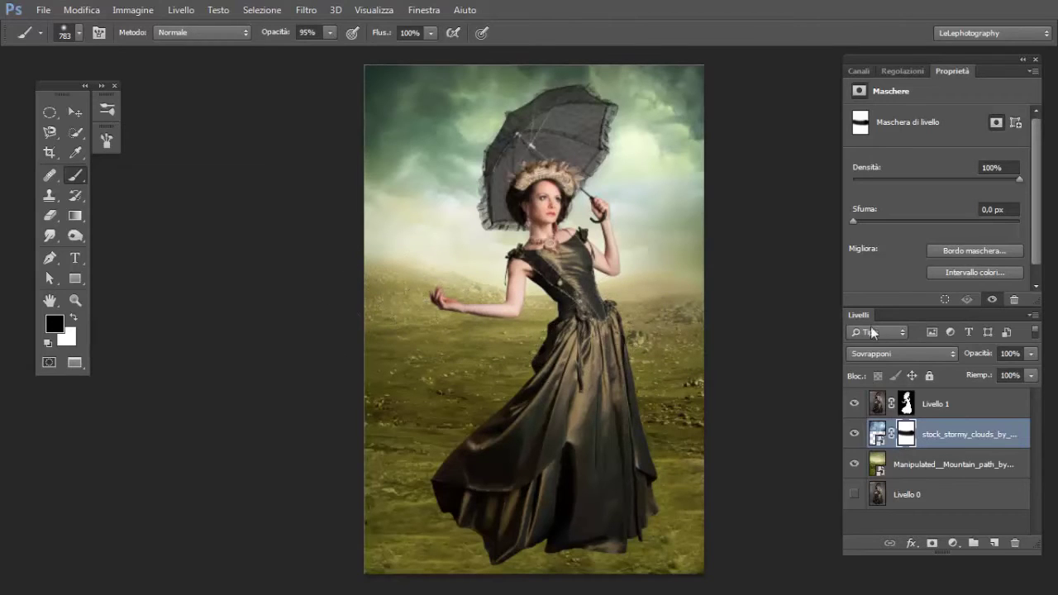
click(854, 434)
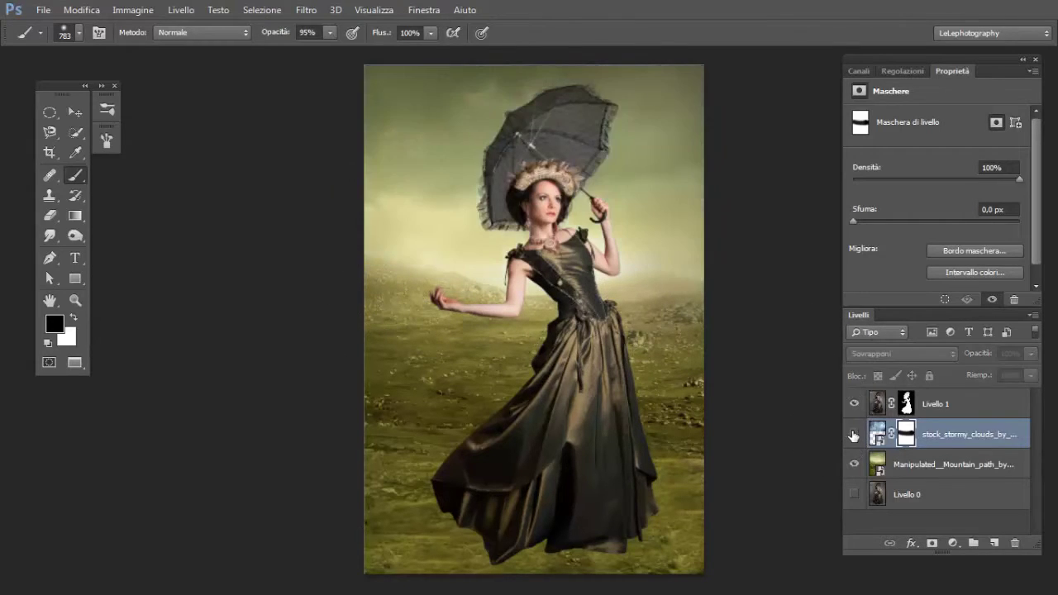
click(854, 434)
Step: Duplicate Livello 1 and apply the layer mask of the copy
click(949, 405)
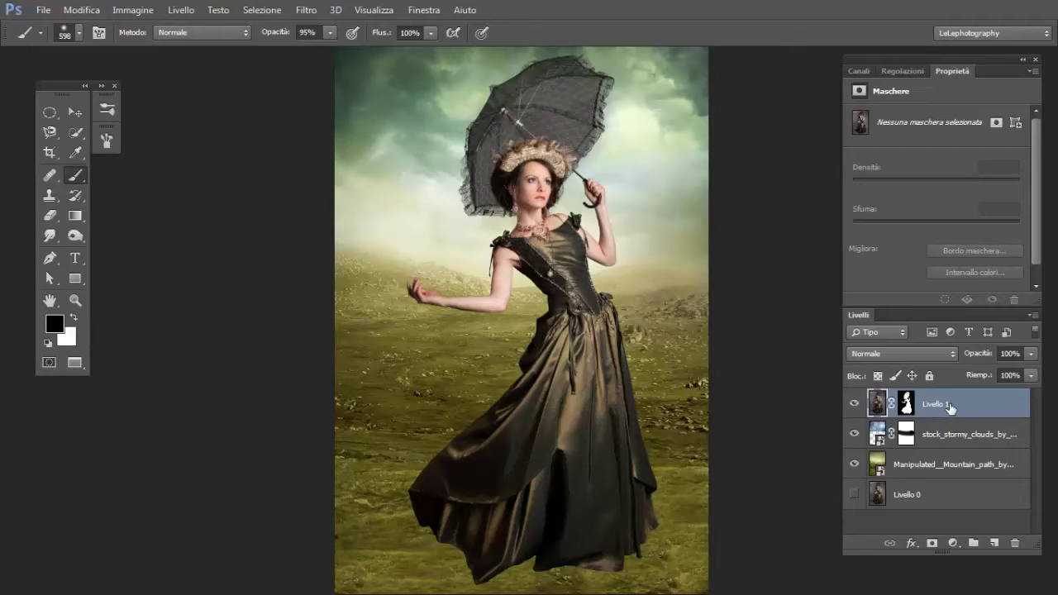
key(ctrl+j)
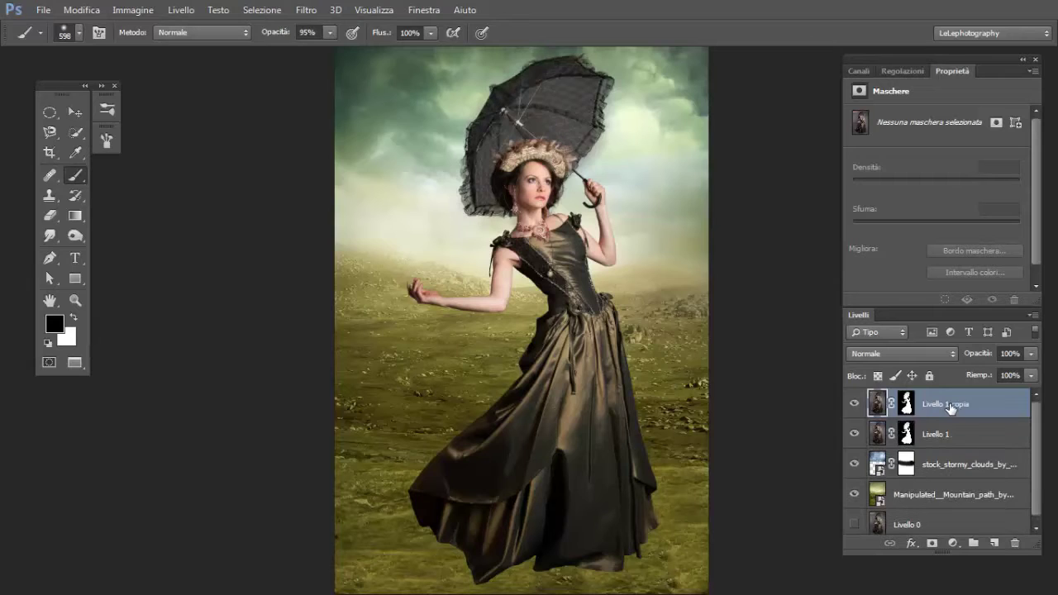
right_click(906, 403)
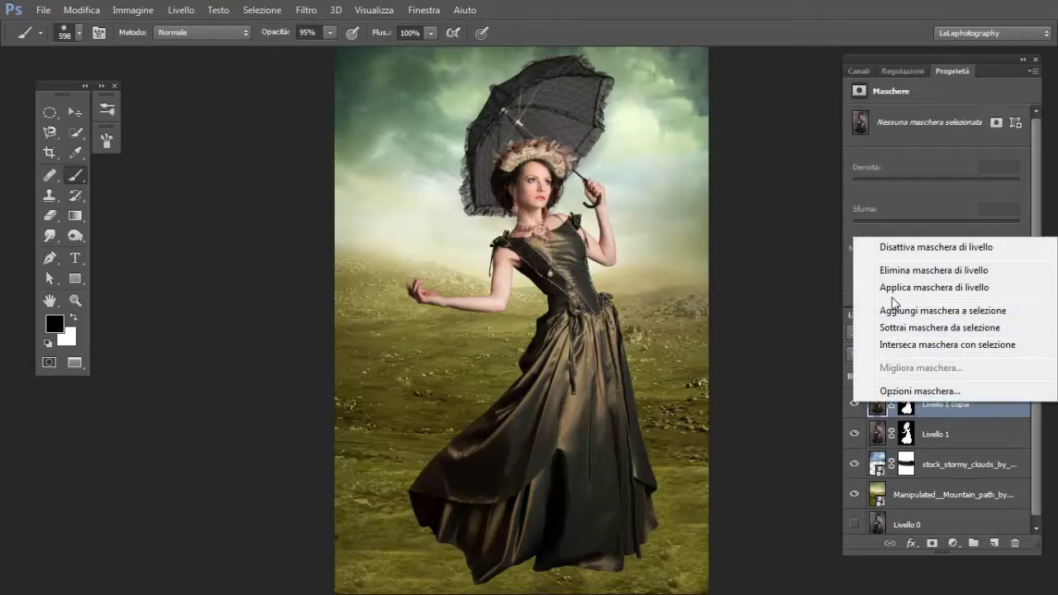
click(896, 288)
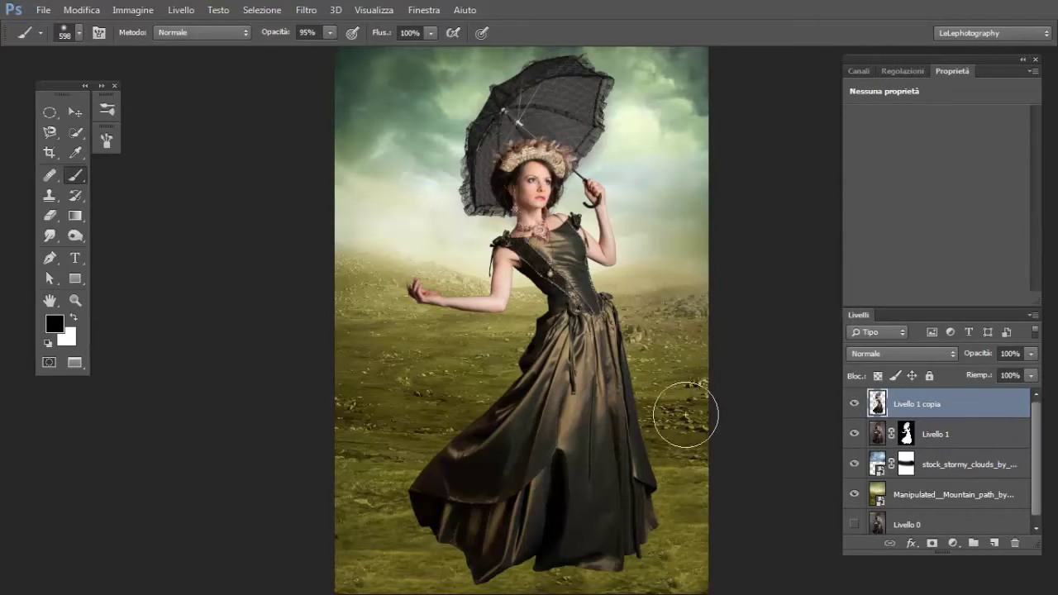
Step: Convert Livello 1 copia to a smart object and open it in the Liquify (Fluidifica) filter
right_click(917, 405)
click(596, 189)
click(306, 12)
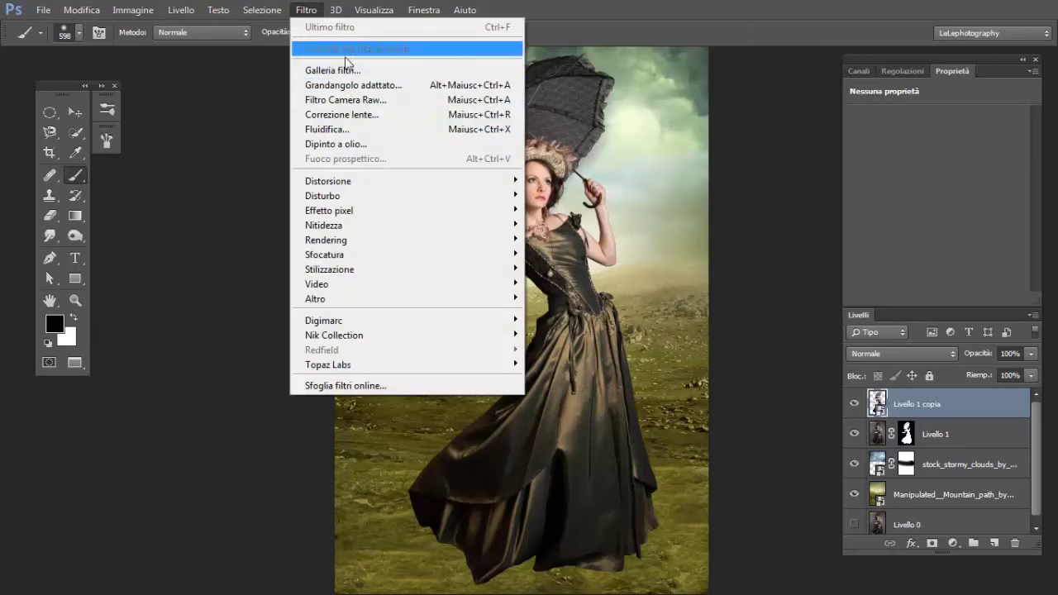
click(359, 133)
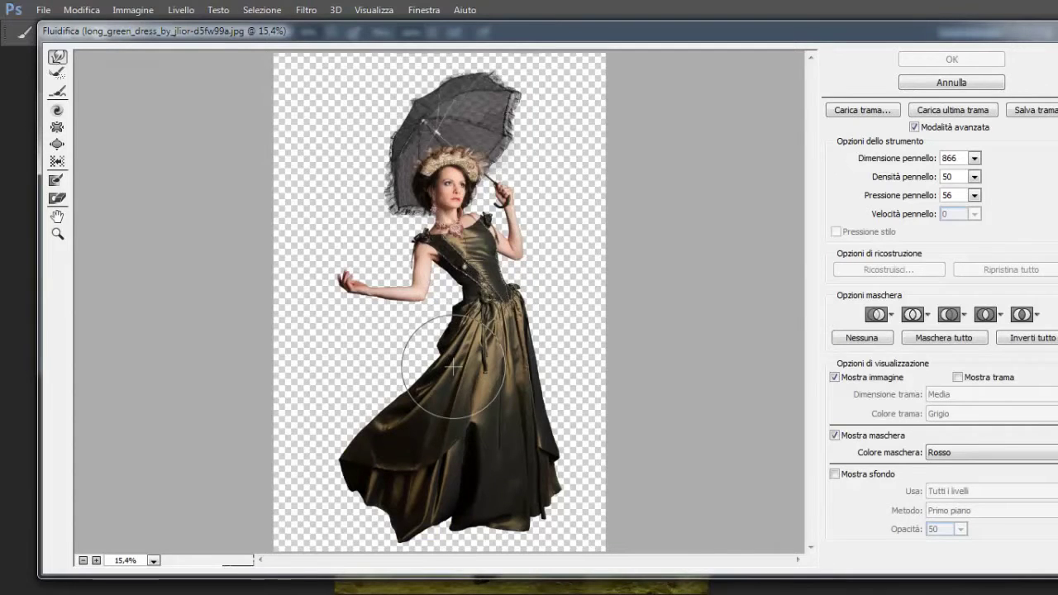
alt+click(385, 293)
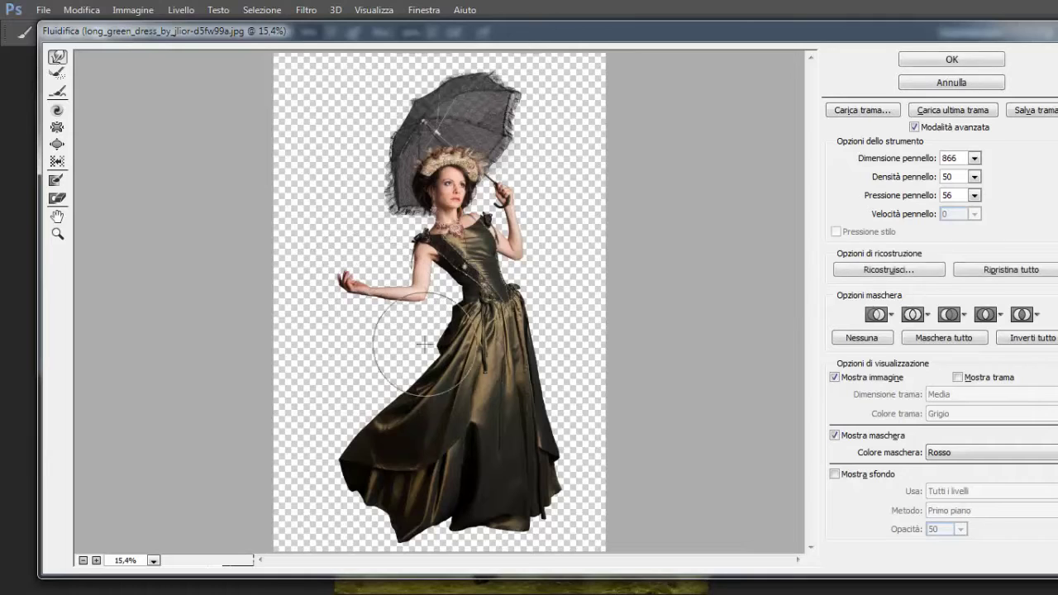
key(ctrl+z)
Step: Warp the lower skirt outward behind the woman into a flowing train with a brush of about 854 px, and apply the Liquify filter
drag(901, 163, 893, 163)
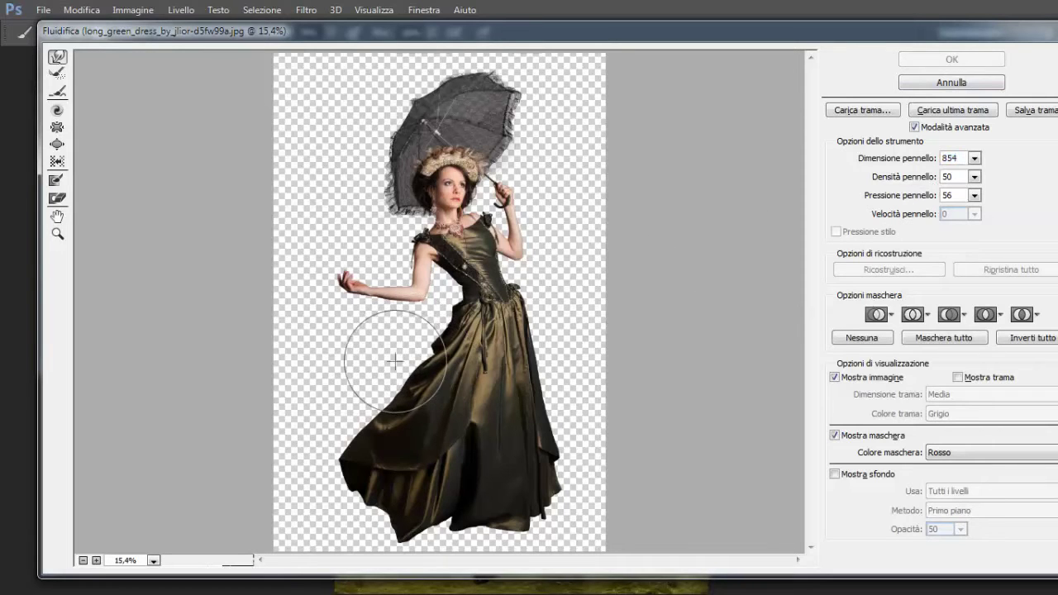
mouse_move(373, 360)
mouse_down()
mouse_move(388, 404)
mouse_move(348, 404)
mouse_move(334, 452)
mouse_move(280, 454)
mouse_move(355, 463)
mouse_move(282, 465)
mouse_move(345, 428)
mouse_move(359, 444)
mouse_move(380, 438)
mouse_move(358, 411)
mouse_move(421, 418)
mouse_move(472, 373)
mouse_move(427, 369)
mouse_move(416, 376)
mouse_move(474, 398)
mouse_move(415, 372)
mouse_move(442, 361)
mouse_move(449, 327)
mouse_move(424, 365)
mouse_move(405, 369)
mouse_move(394, 400)
mouse_move(376, 403)
mouse_move(336, 445)
mouse_move(295, 449)
mouse_move(295, 469)
mouse_move(312, 460)
mouse_move(284, 491)
mouse_move(340, 456)
mouse_move(347, 427)
mouse_up()
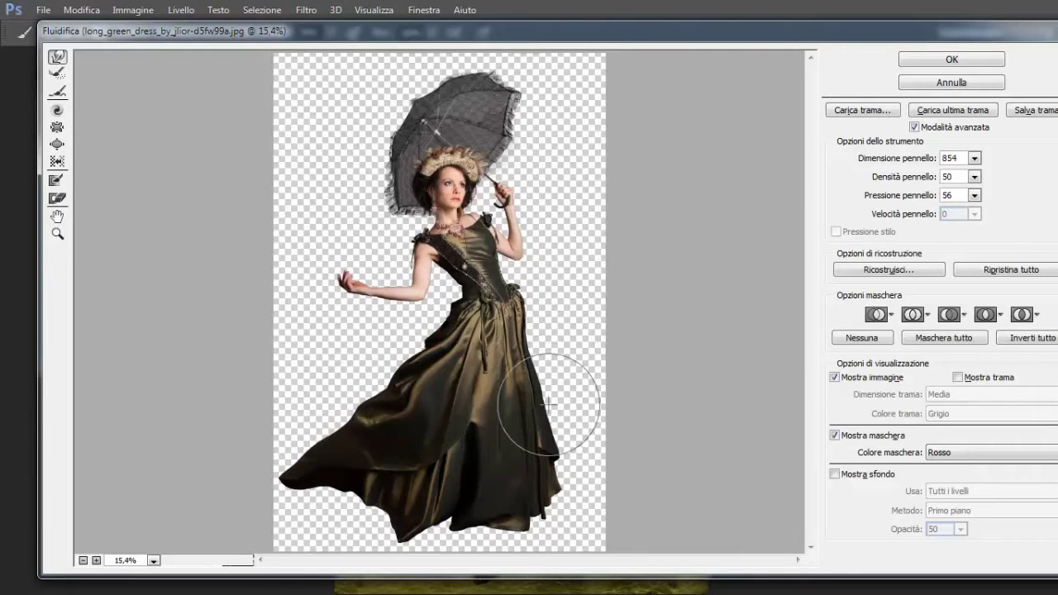
mouse_move(558, 443)
mouse_down()
mouse_move(548, 481)
mouse_move(422, 514)
mouse_move(453, 409)
mouse_move(474, 421)
mouse_move(417, 457)
mouse_move(500, 421)
mouse_move(458, 367)
mouse_move(380, 448)
mouse_up()
scroll(371, 504, up, 2)
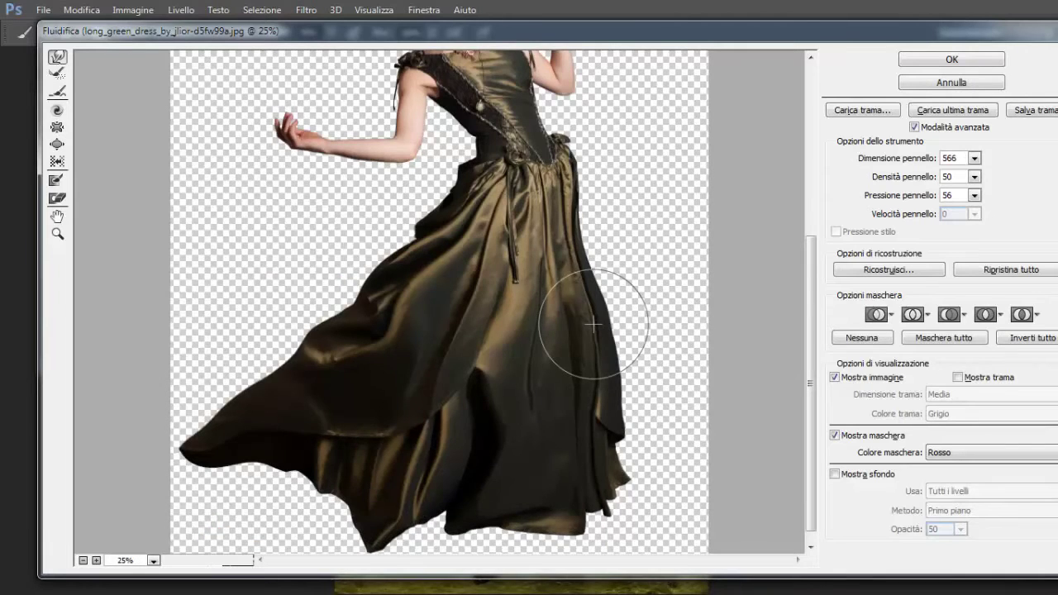
scroll(592, 324, up, 5)
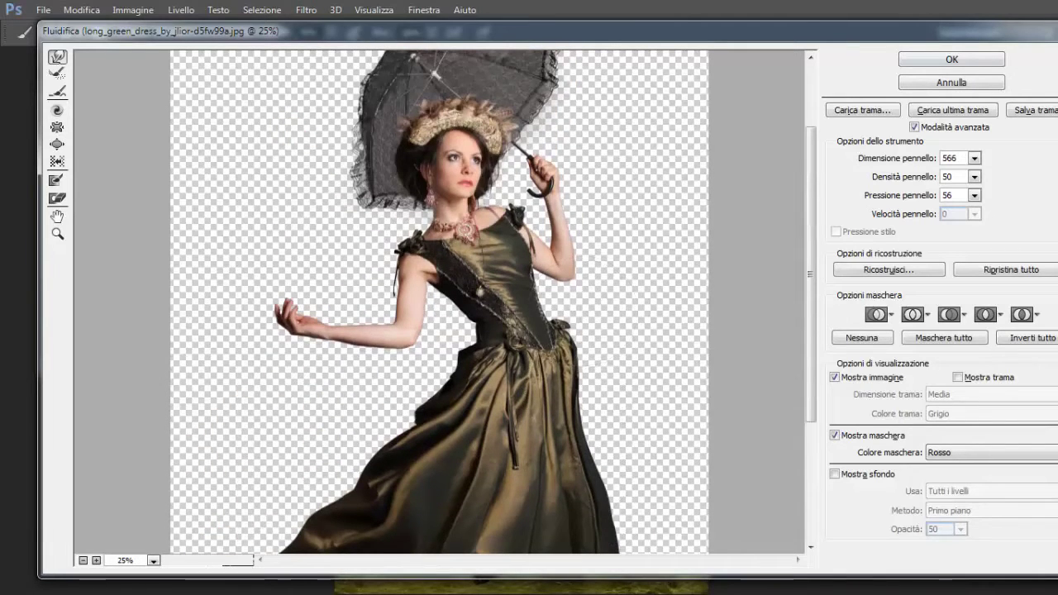
click(919, 64)
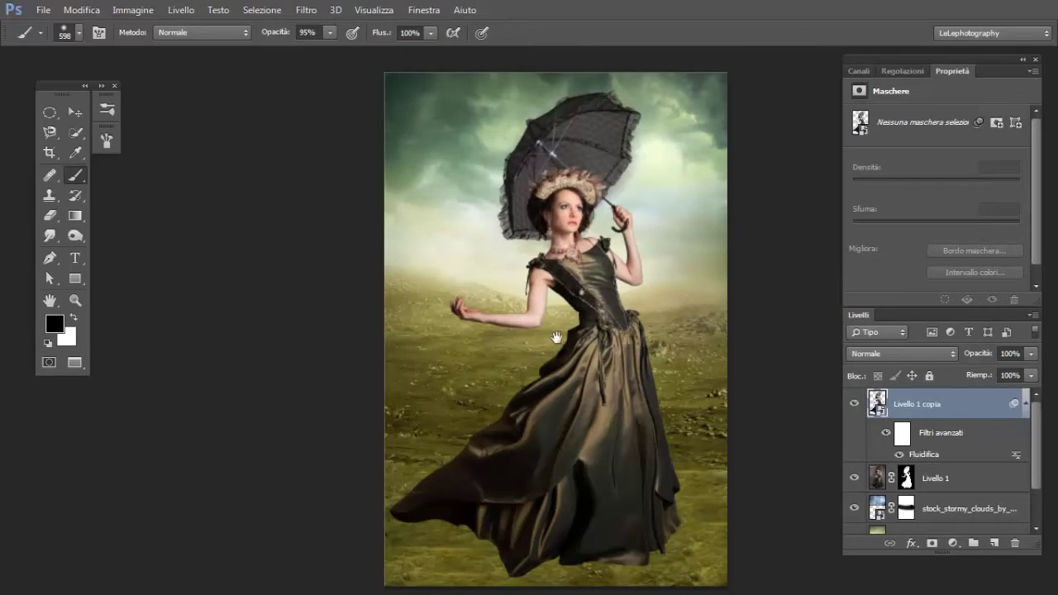
drag(591, 404, 656, 380)
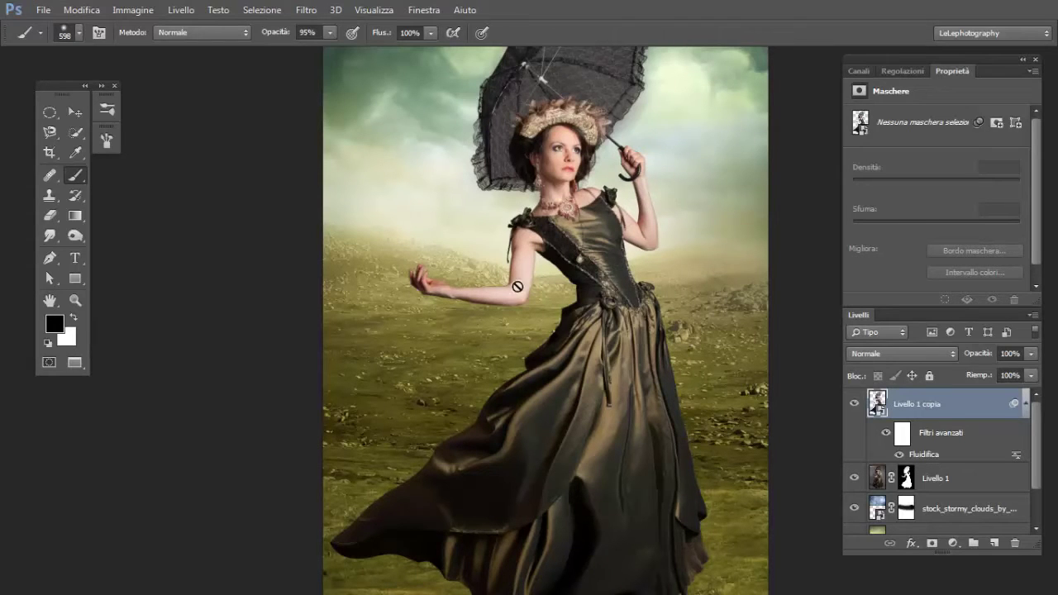
drag(475, 447, 423, 347)
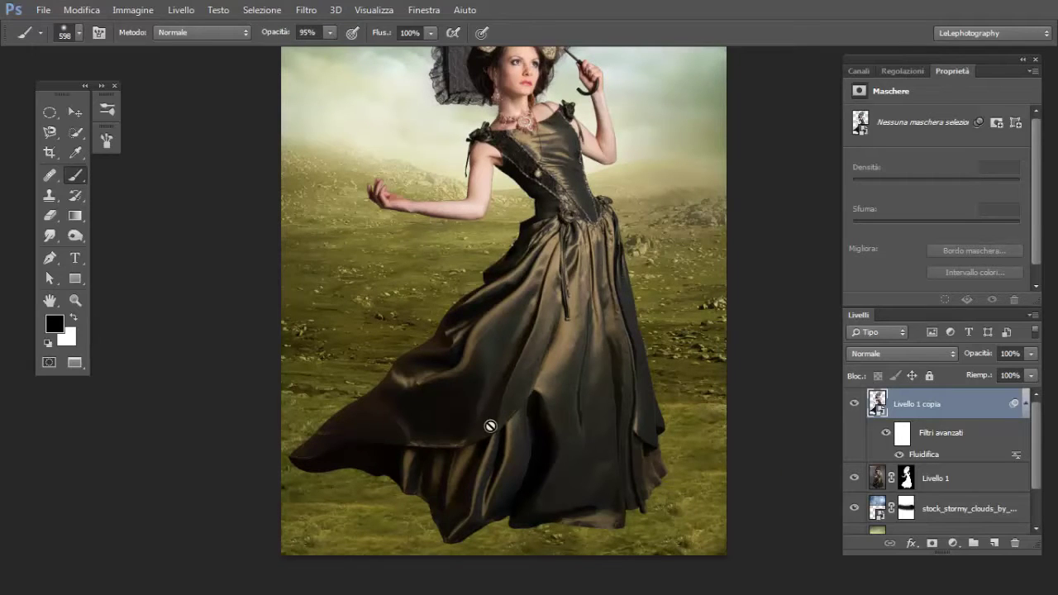
Step: Add a layer mask to Livello 1 copia and paint black over the outstretched arm and upper body with a 598 px brush, checking the mask
click(932, 543)
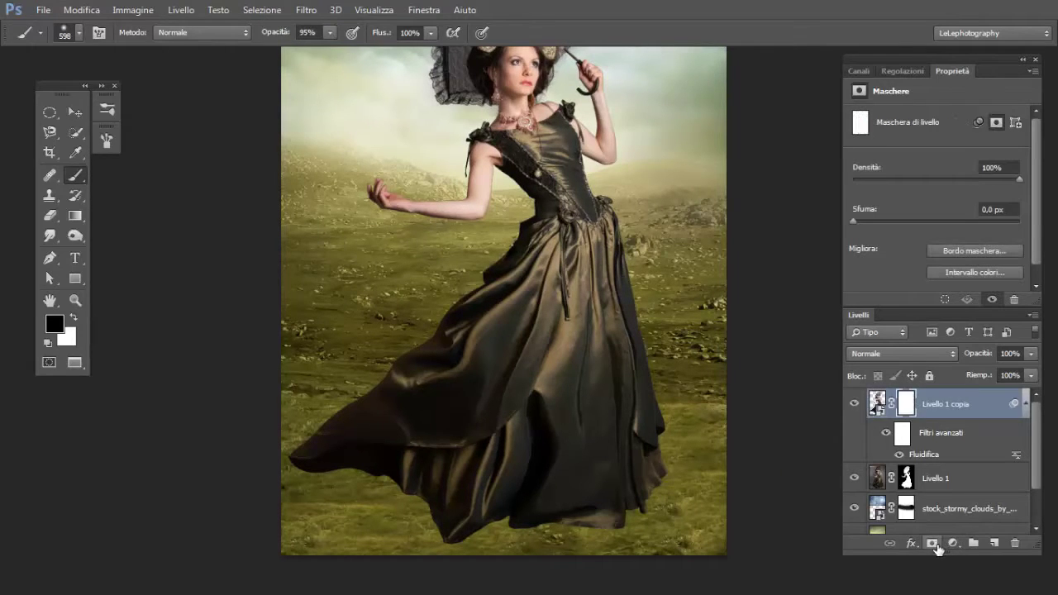
key(shift+b)
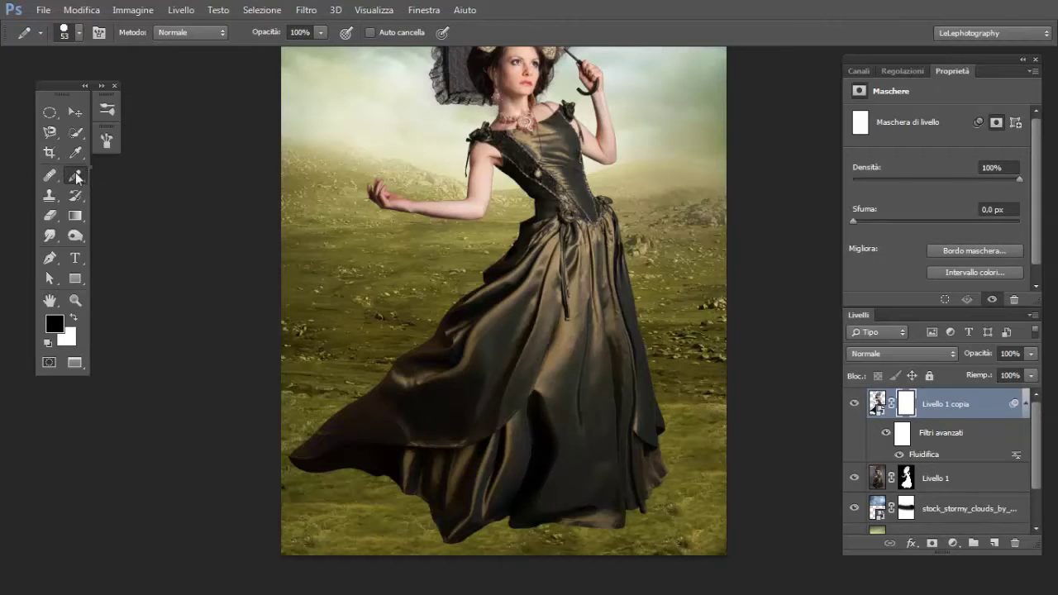
drag(77, 177, 102, 178)
drag(565, 218, 560, 316)
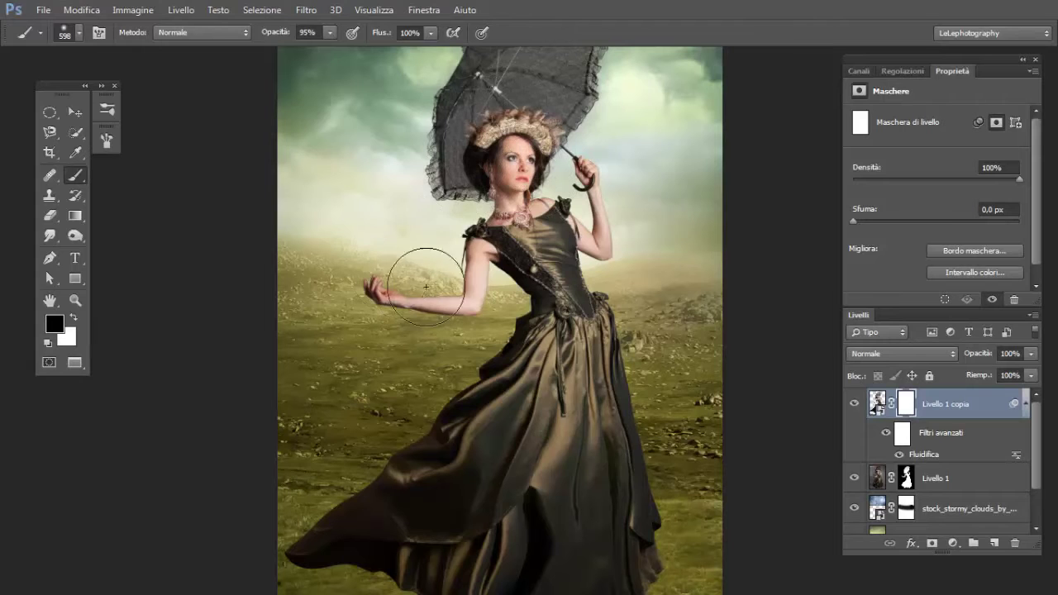
mouse_move(425, 287)
mouse_down()
mouse_move(450, 229)
mouse_move(497, 246)
mouse_up()
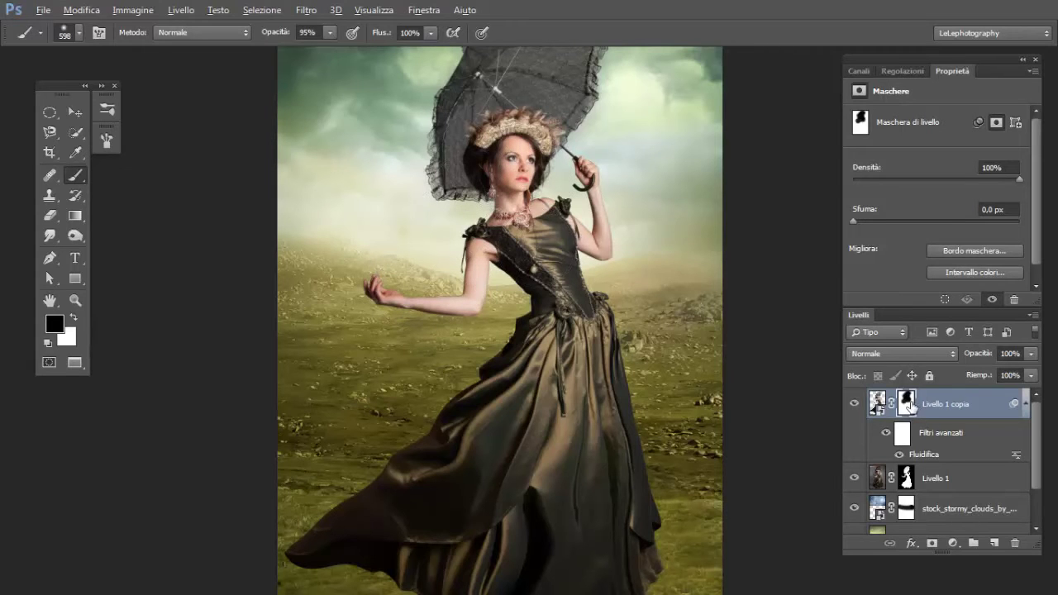
alt+click(908, 403)
alt+click(909, 406)
alt+click(855, 405)
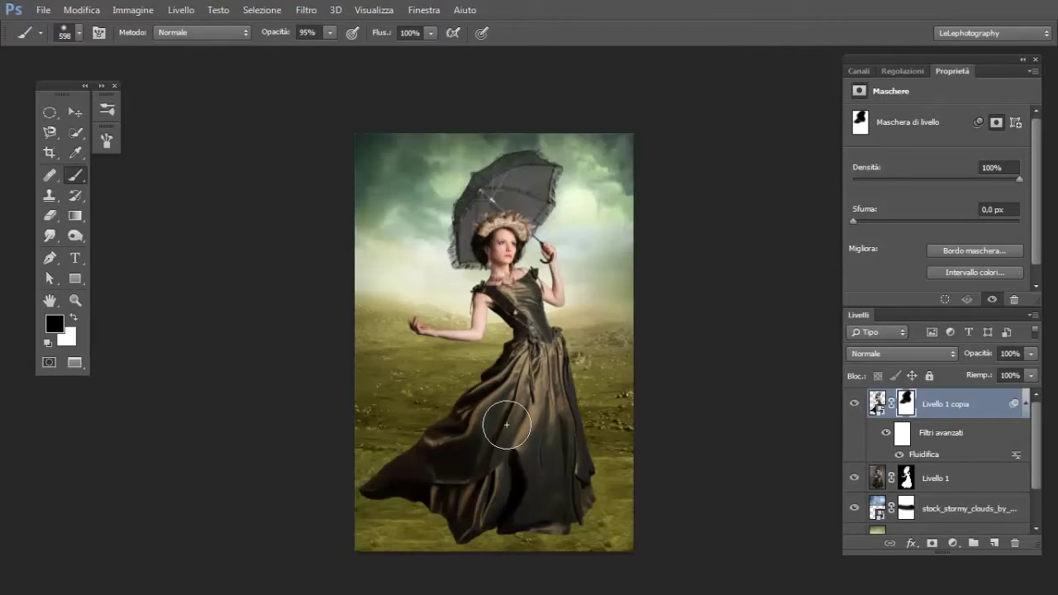
scroll(505, 425, up, 2)
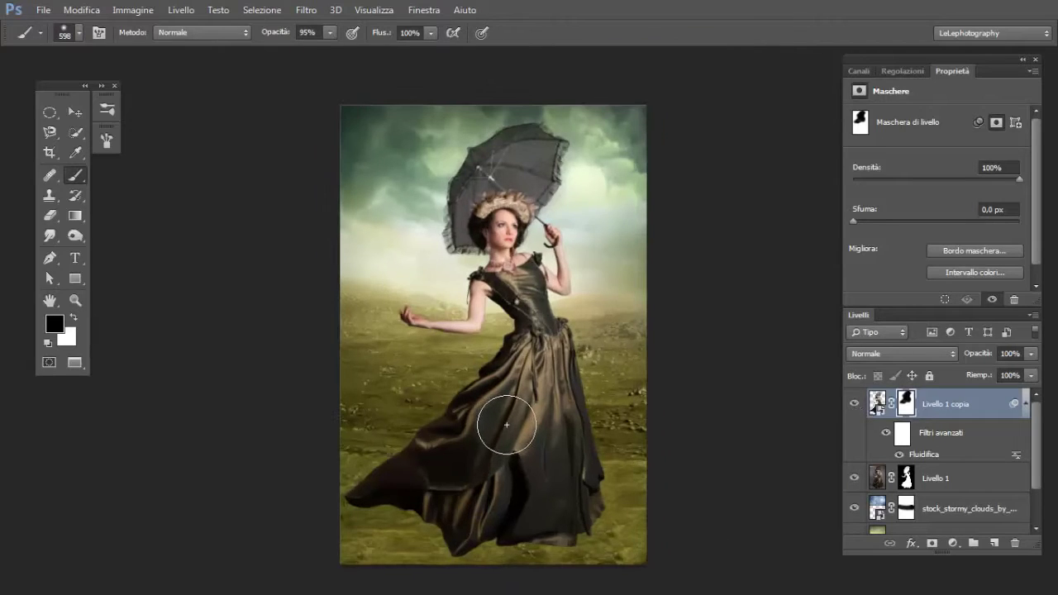
scroll(502, 428, up, 1)
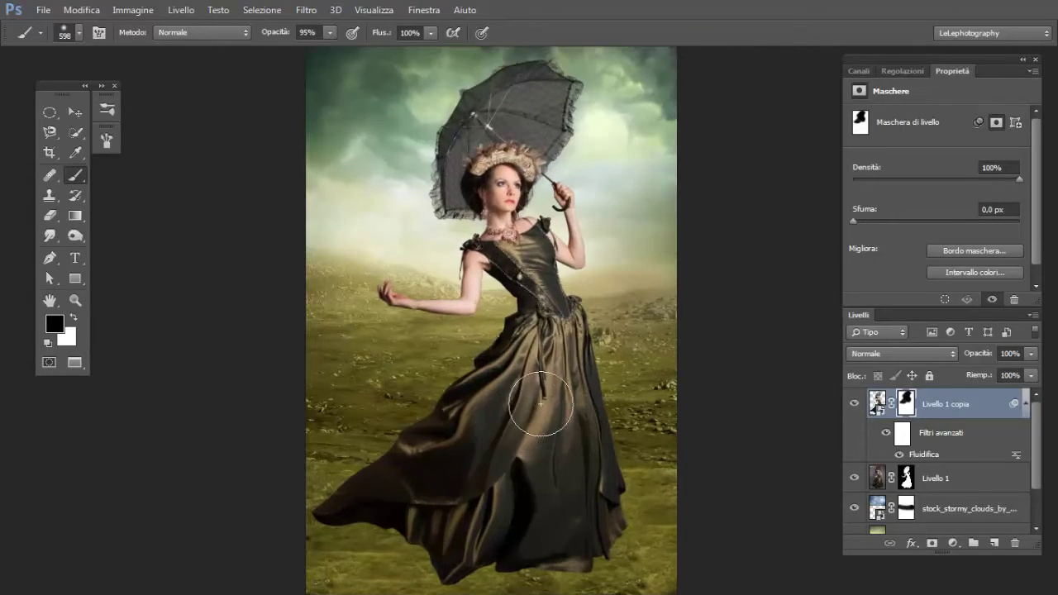
drag(573, 342, 604, 290)
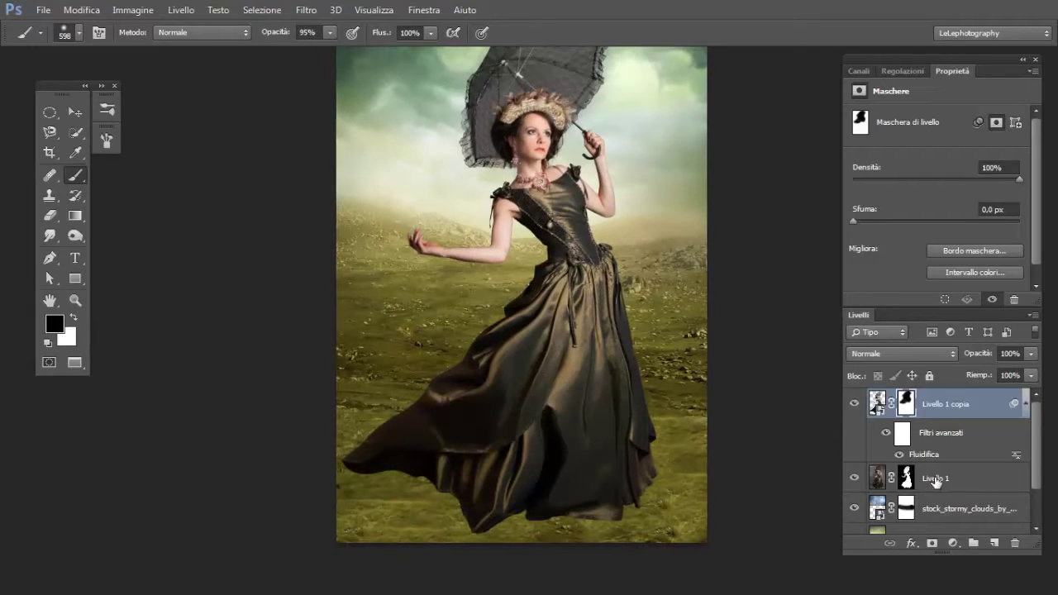
Step: Duplicate Livello 1, place the duplicate beneath the original, and apply its layer mask
click(936, 481)
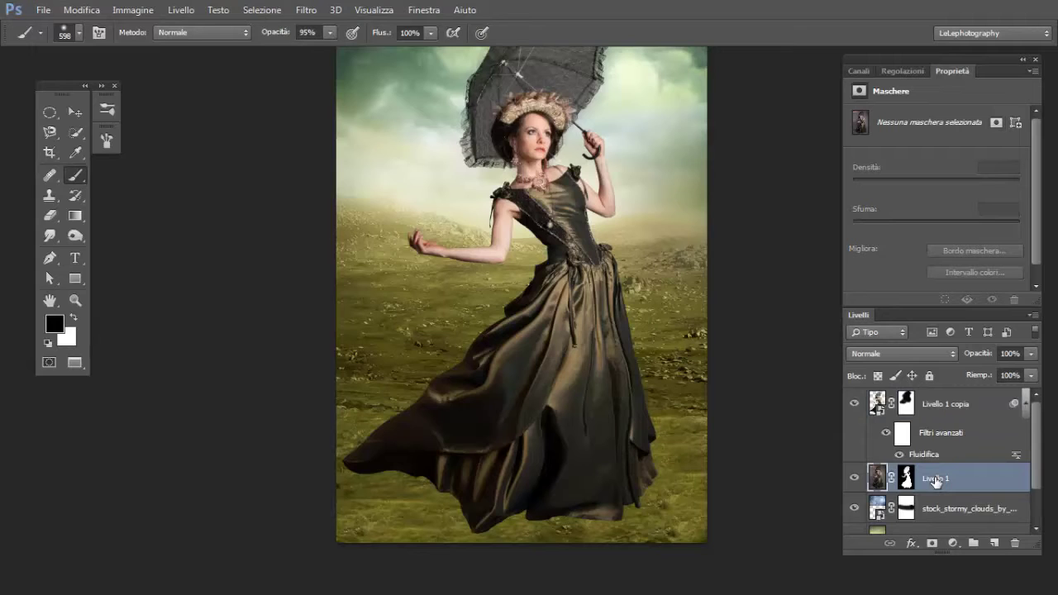
key(ctrl+j)
drag(937, 482, 955, 541)
right_click(910, 502)
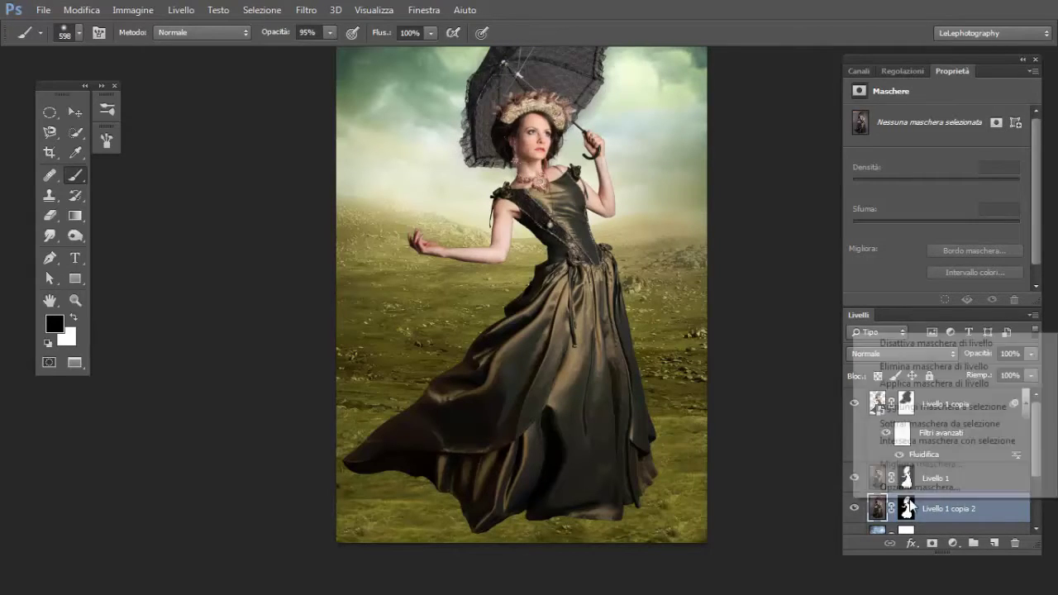
click(915, 385)
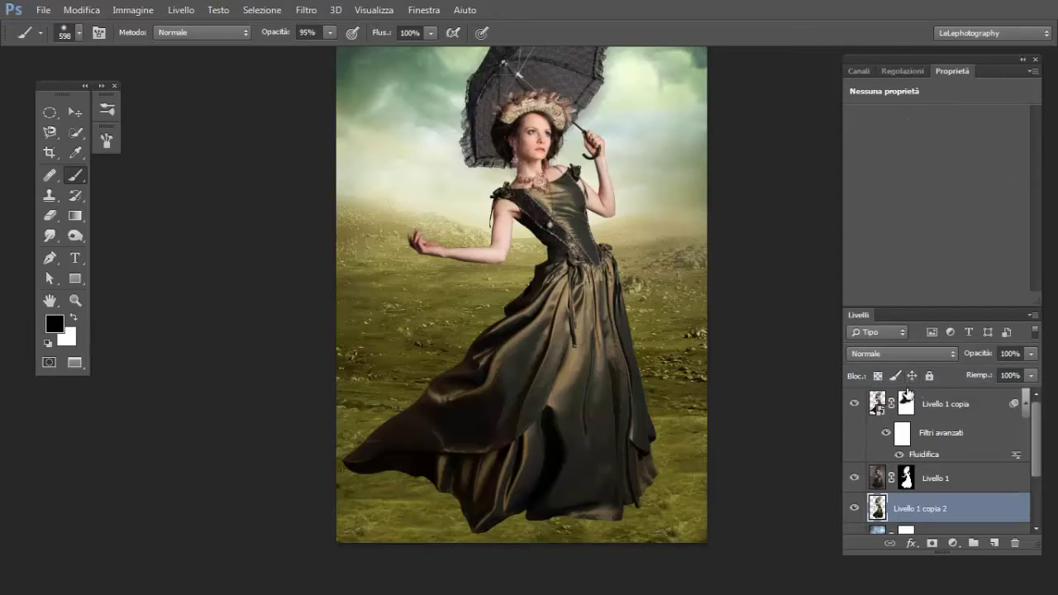
Step: Darken Livello 1 copia 2 to a black silhouette with Hue/Saturation (Tonalità/saturazione)
key(ctrl+u)
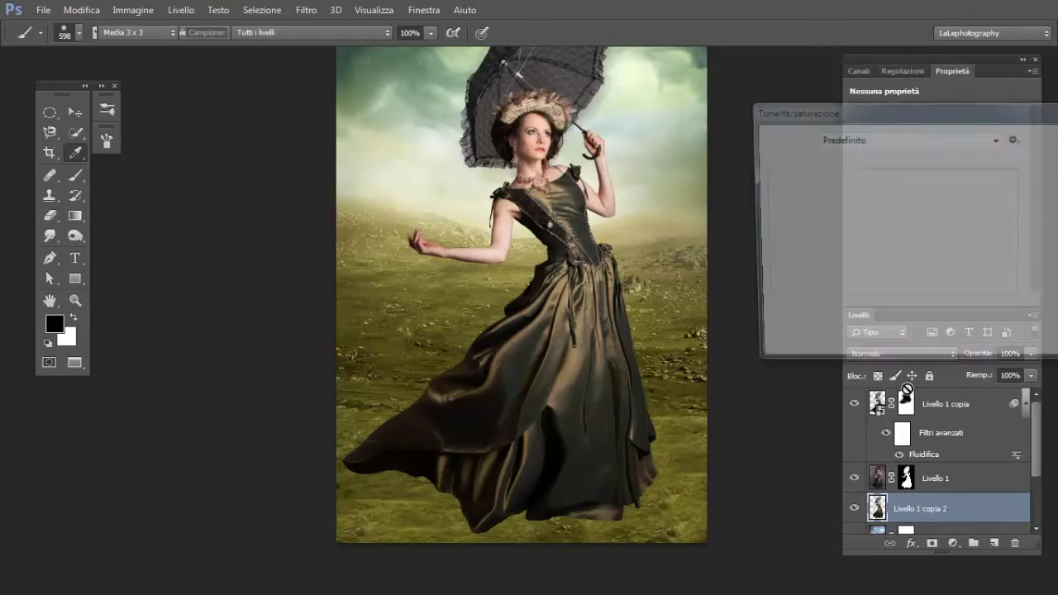
drag(891, 288, 622, 266)
key(Return)
key(b)
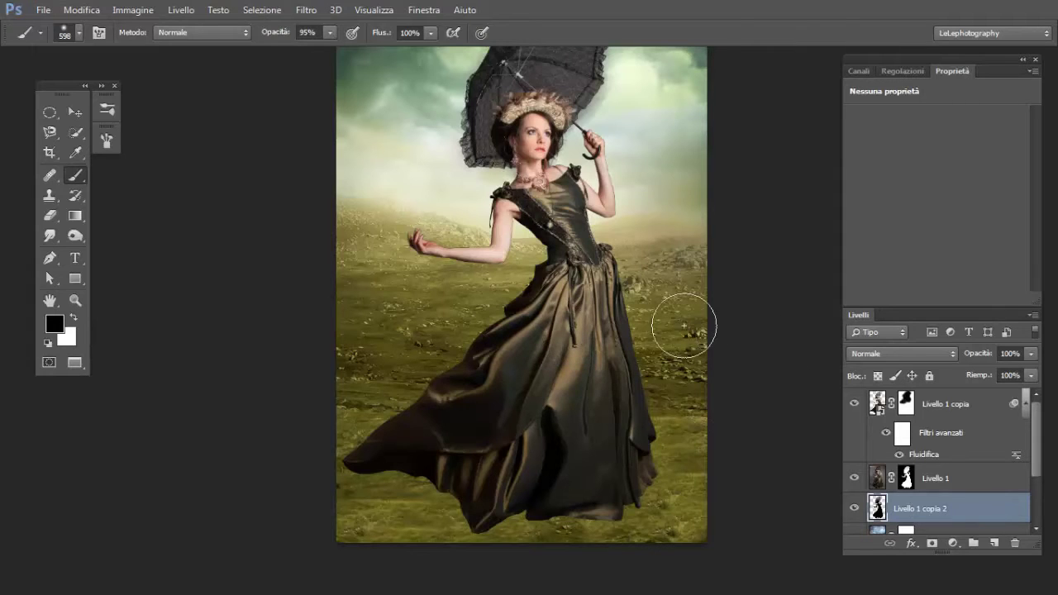
Step: Shift the black silhouette out sideways from behind the woman and flip it vertically with Free Transform
drag(607, 317, 696, 309)
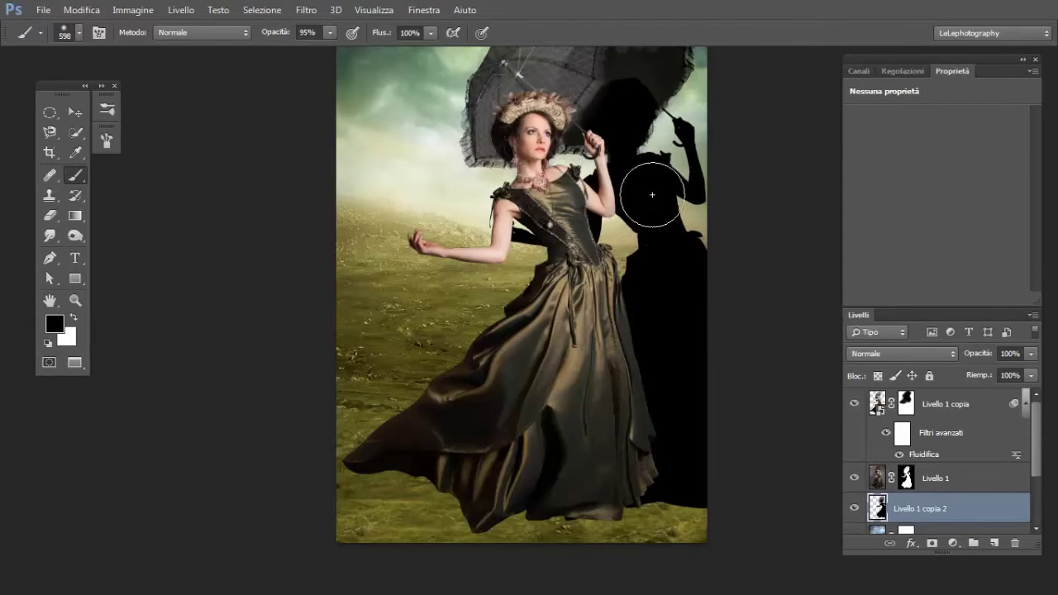
mouse_move(633, 303)
mouse_down()
mouse_move(575, 298)
mouse_move(637, 273)
mouse_move(623, 310)
mouse_move(615, 298)
mouse_up()
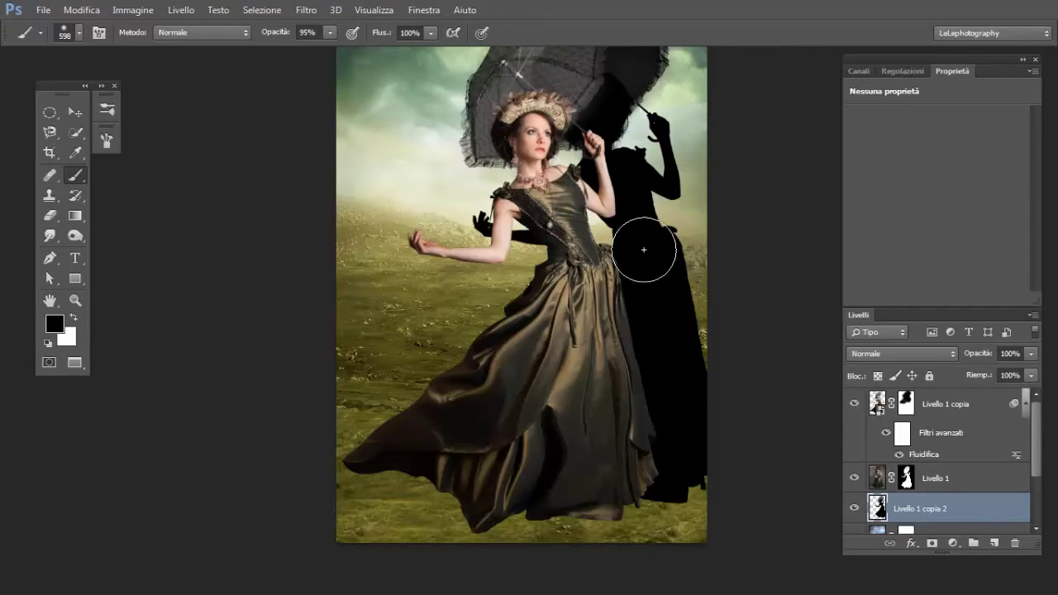
key(ctrl+t)
scroll(643, 249, down, 2)
right_click(641, 231)
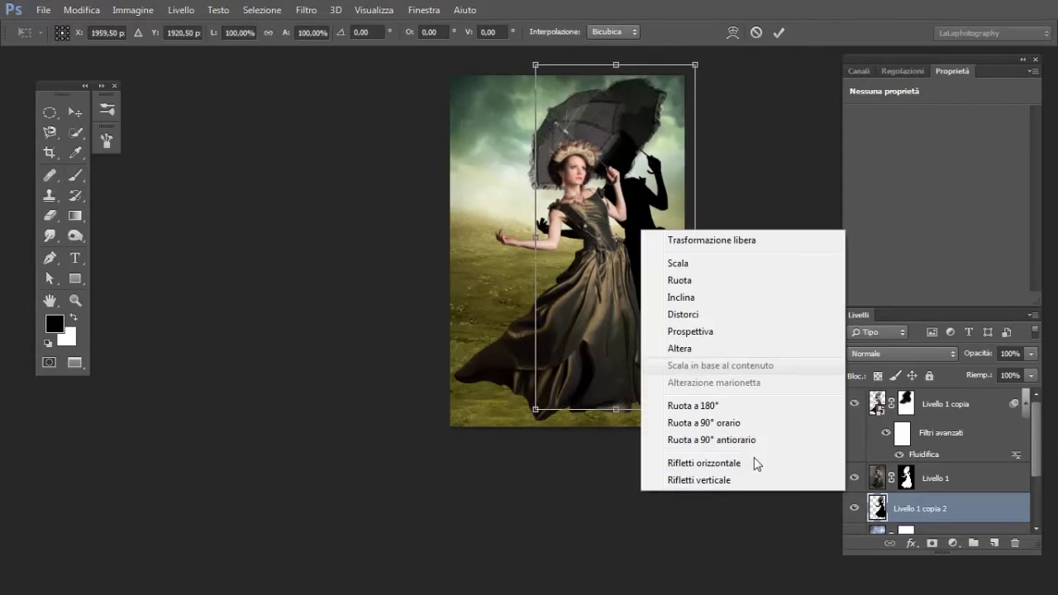
click(721, 481)
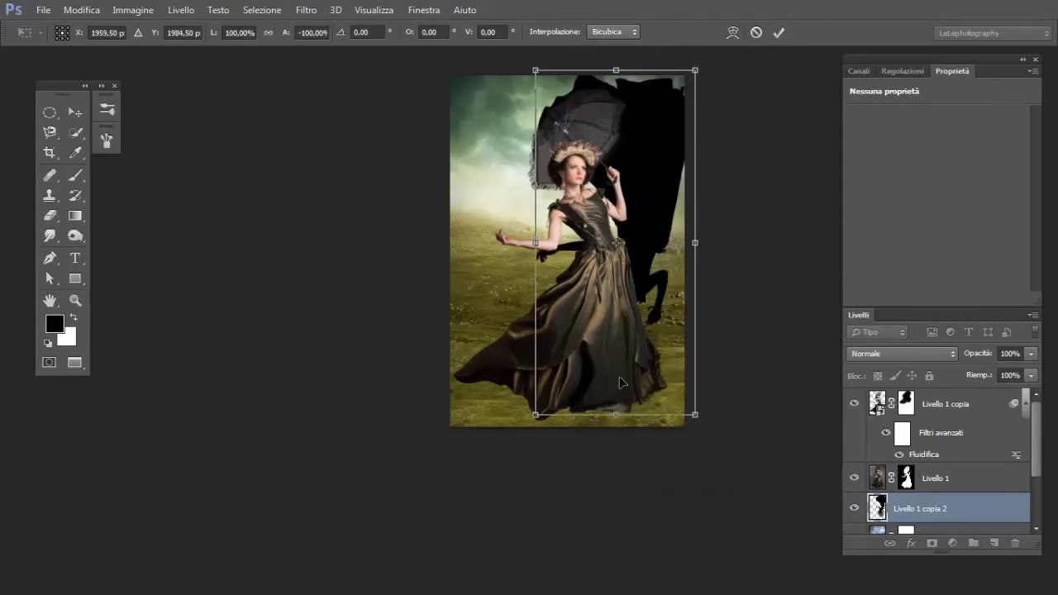
Step: Move the flipped silhouette beneath the skirt hem and scale it to 132.19% width and -42.80% height as a ground shadow
drag(661, 252, 624, 534)
drag(487, 526, 436, 526)
drag(539, 369, 542, 387)
drag(497, 467, 496, 459)
scroll(653, 364, down, 1)
scroll(652, 362, down, 2)
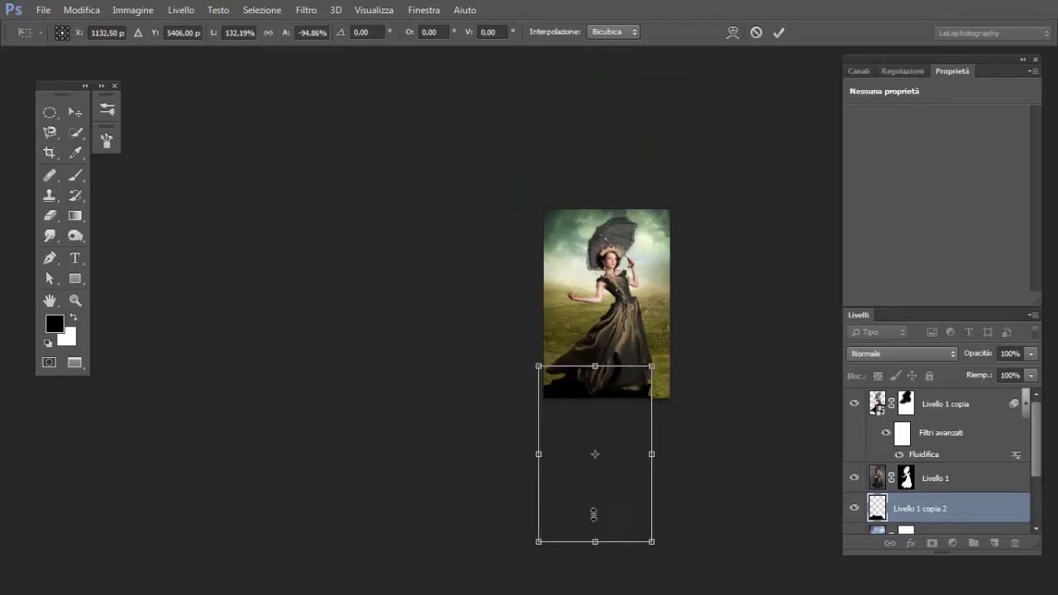
drag(592, 514, 592, 417)
scroll(624, 366, up, 2)
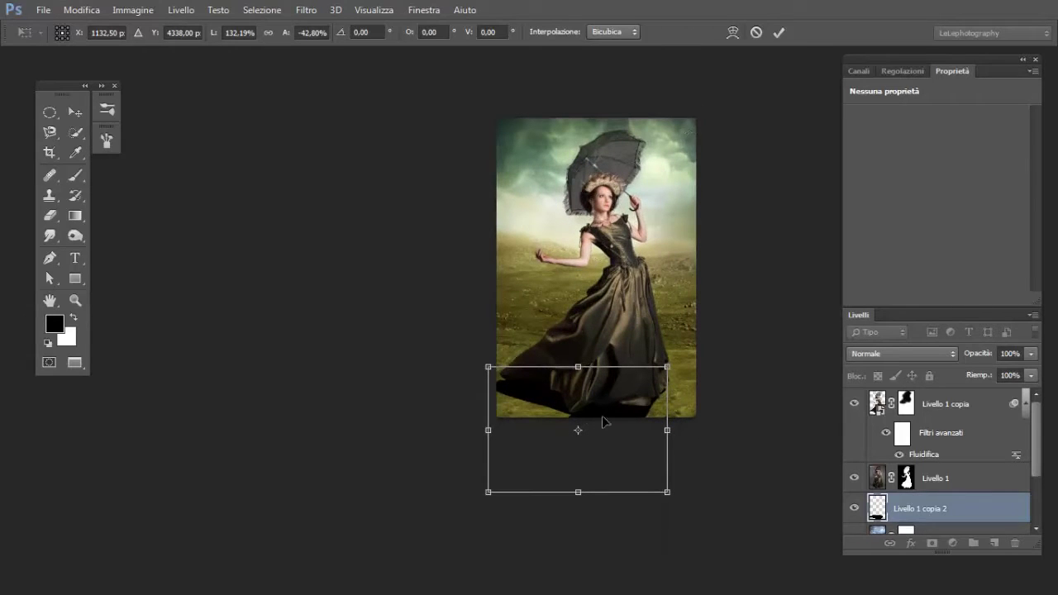
drag(602, 422, 592, 430)
Step: Warp the shadow's upper edge so it follows the dress hem, apply the transformation and adjust the shadow's position
right_click(624, 400)
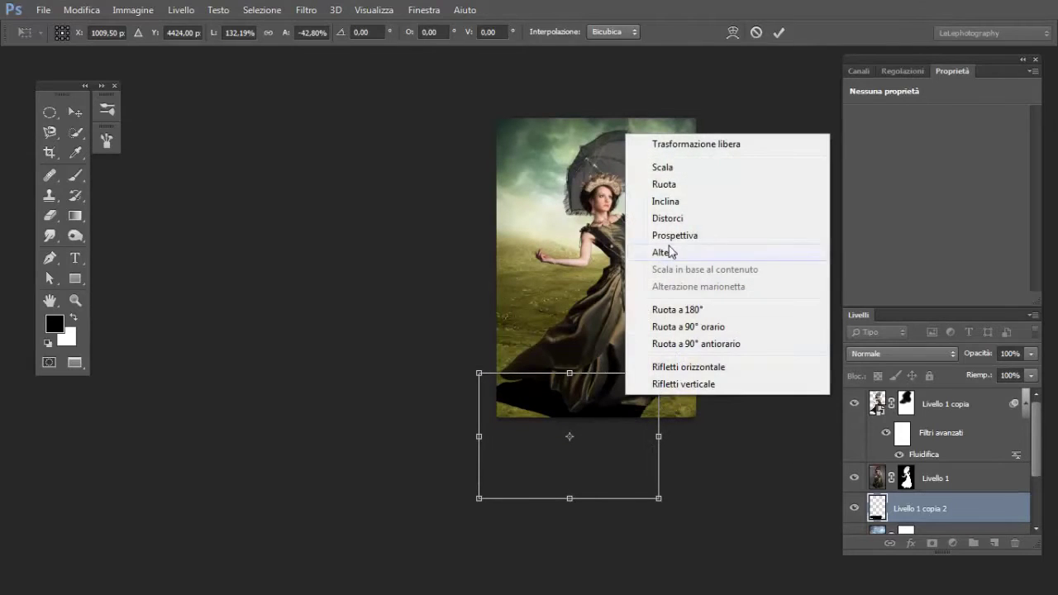
click(673, 250)
drag(661, 393, 699, 412)
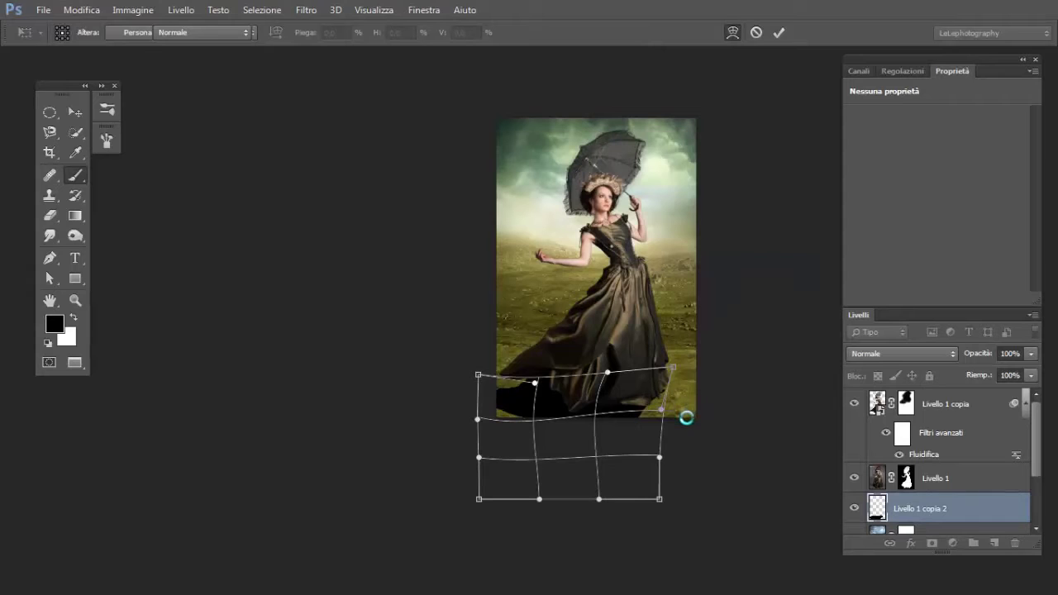
scroll(732, 371, up, 2)
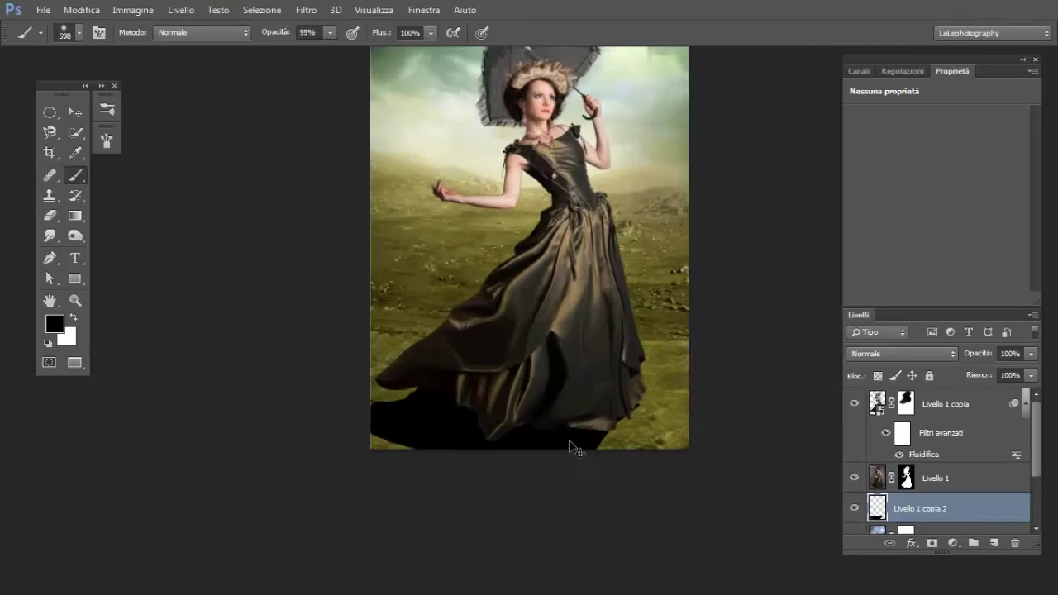
drag(576, 438, 572, 447)
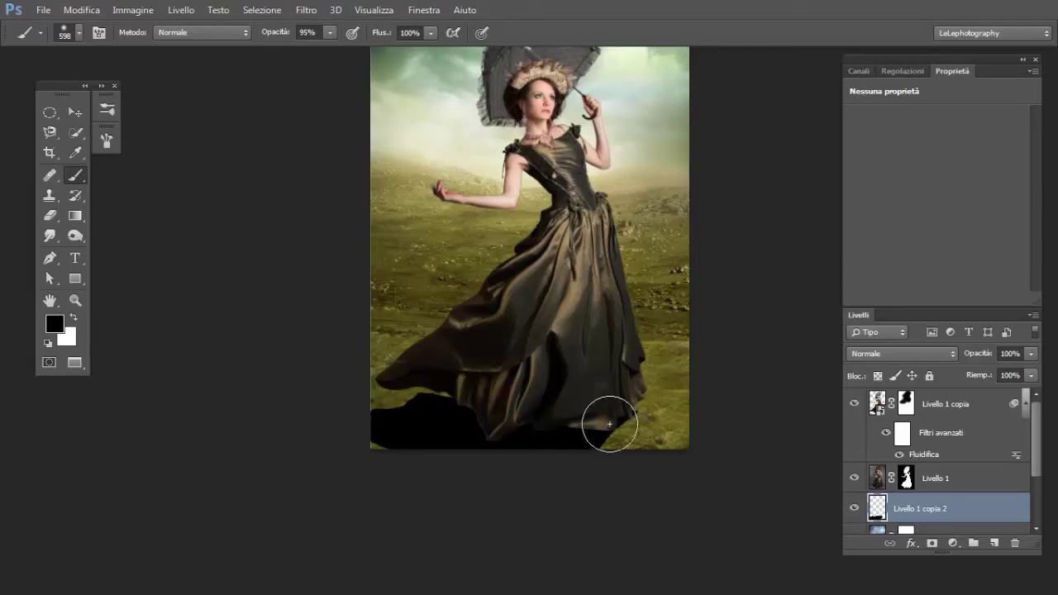
Step: Lower the opacity of Livello 1 copia 2 to 84% and convert the layer to a smart object
drag(971, 357, 964, 356)
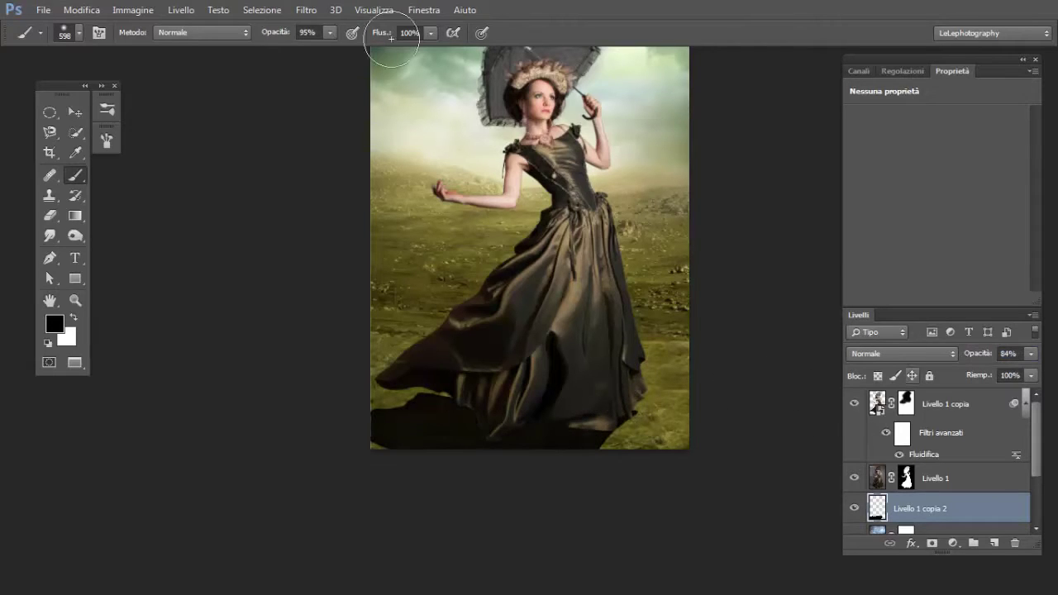
right_click(938, 506)
click(744, 206)
Step: Blur the shadow with Gaussian Blur (Controllo sfocatura) at a radius of 6 pixels
click(306, 10)
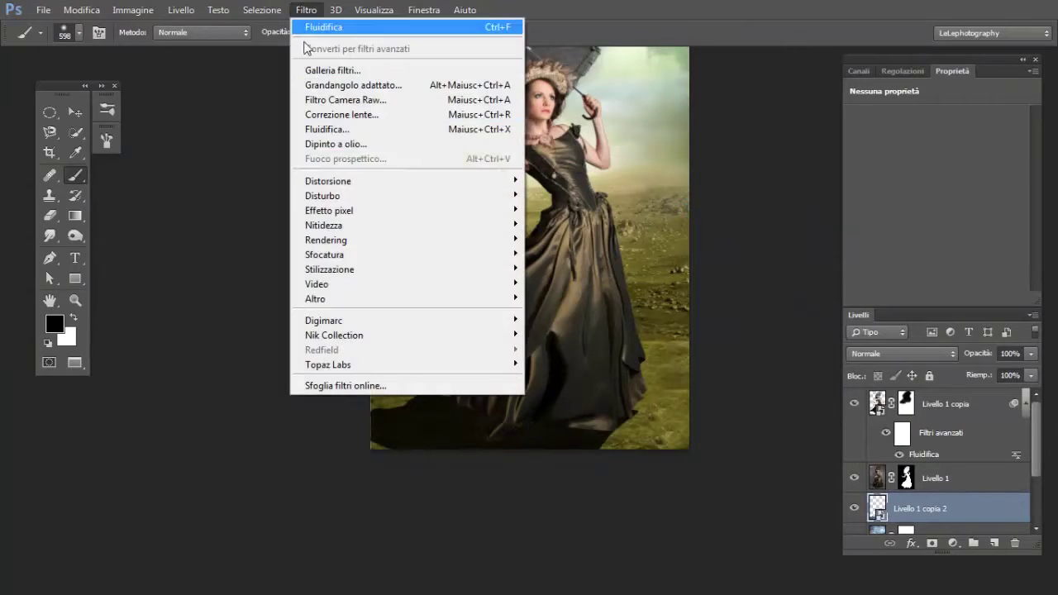
mouse_move(347, 255)
click(583, 305)
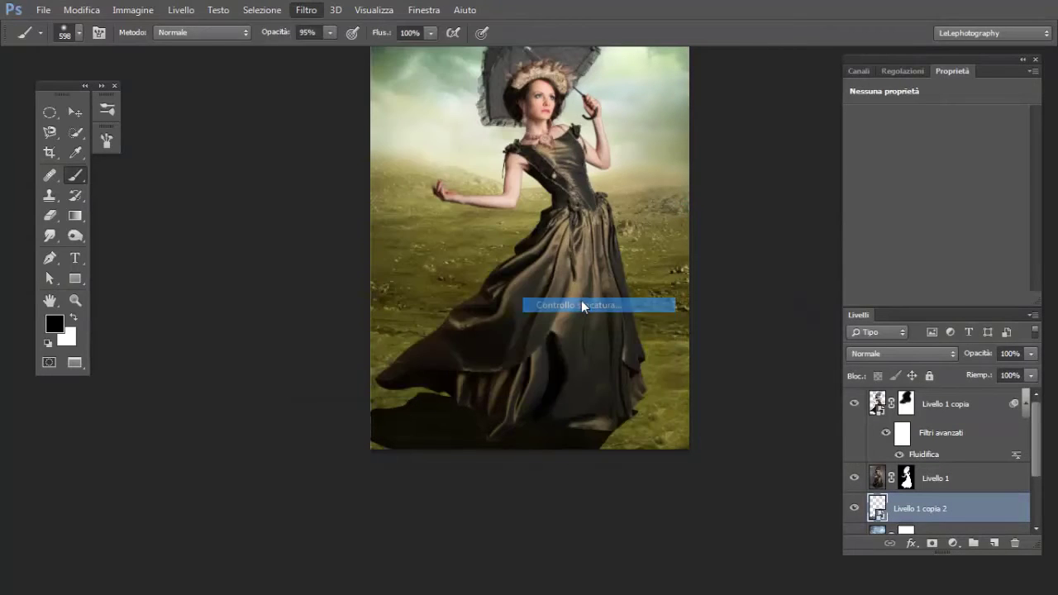
text(6)
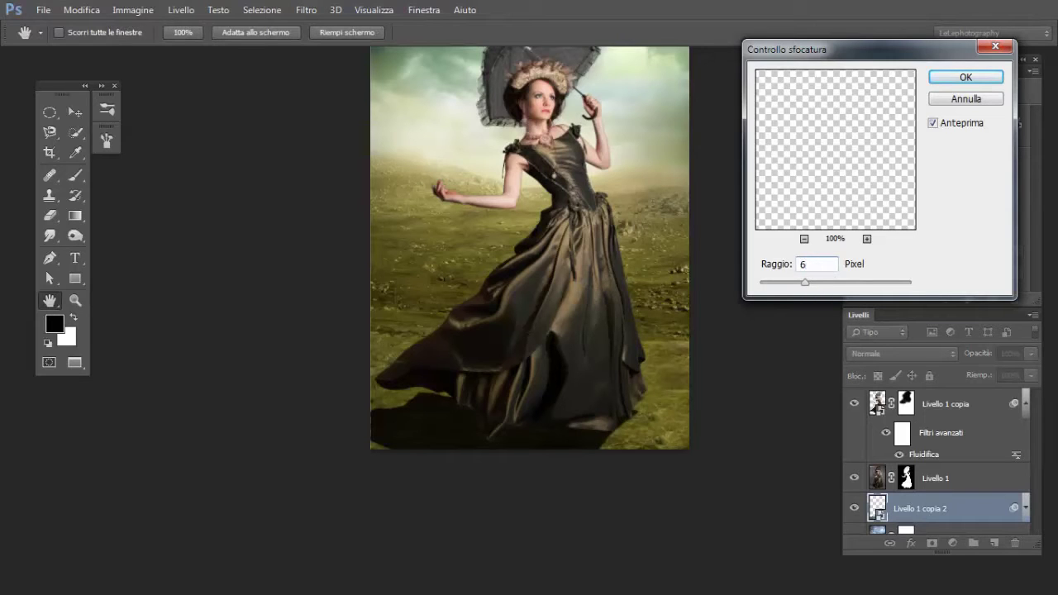
key(Return)
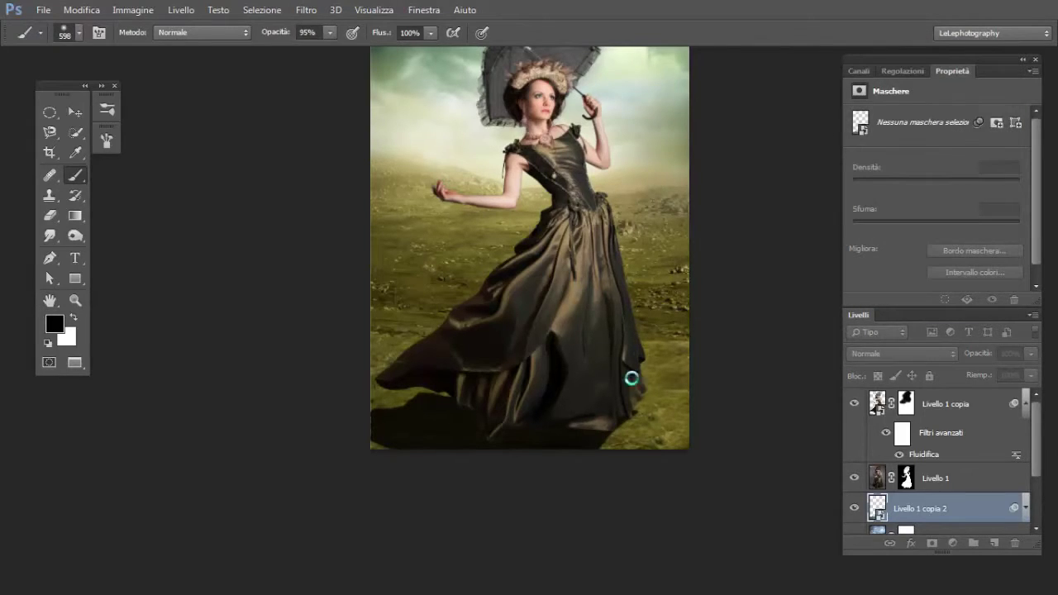
Step: Set the opacity of the blurred shadow layer to 85% and check it against the whole image
drag(979, 359, 966, 362)
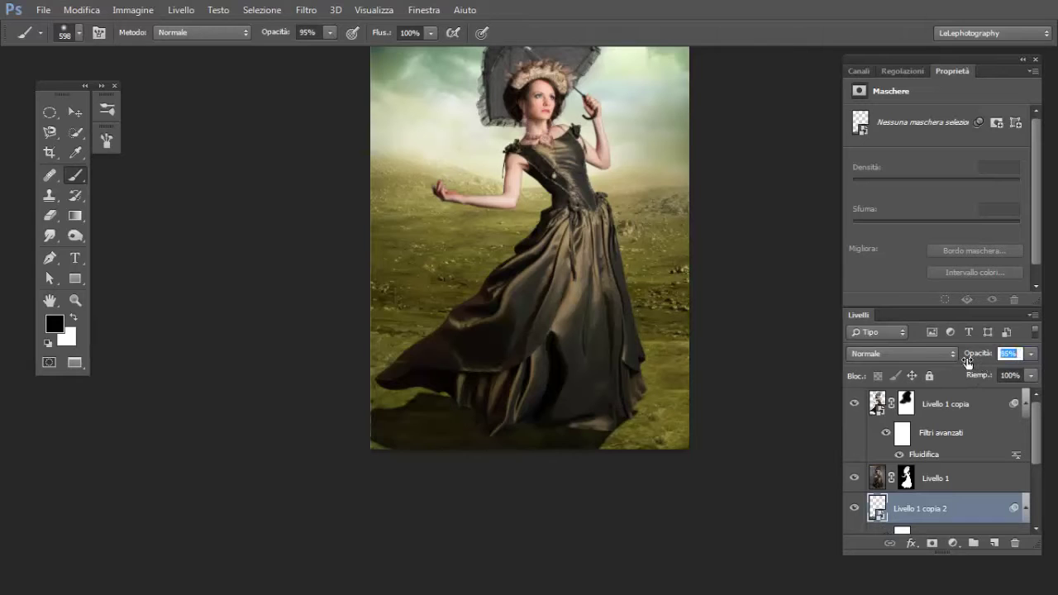
key(Return)
drag(568, 339, 560, 383)
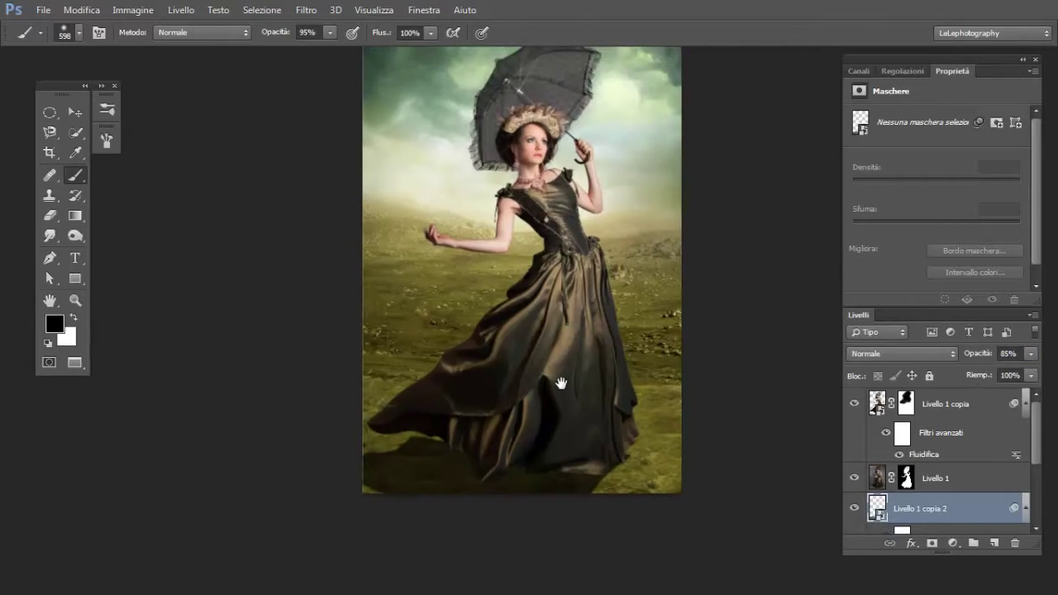
scroll(562, 377, down, 2)
scroll(569, 346, up, 1)
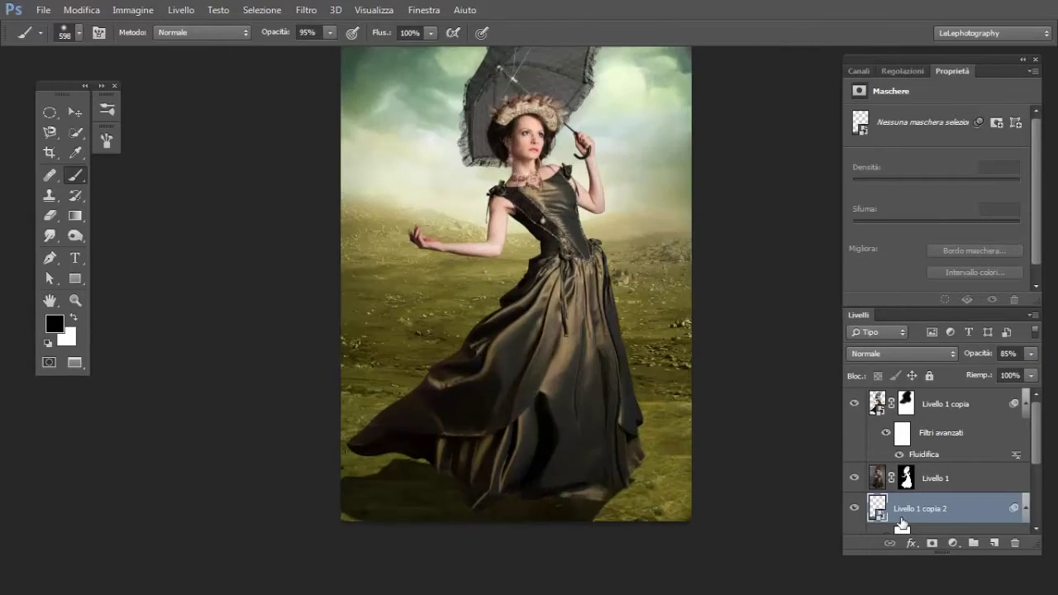
Step: Duplicate the blurred shadow layer to the top of the layer stack, above the woman, and set its opacity to 79%
drag(962, 475, 962, 397)
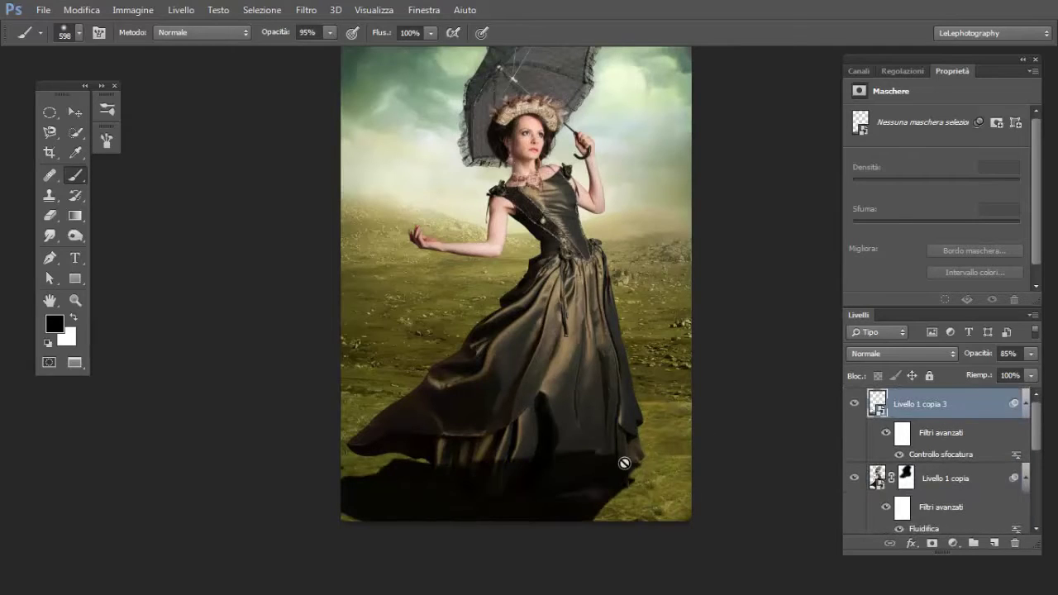
drag(569, 484, 573, 484)
drag(979, 357, 973, 357)
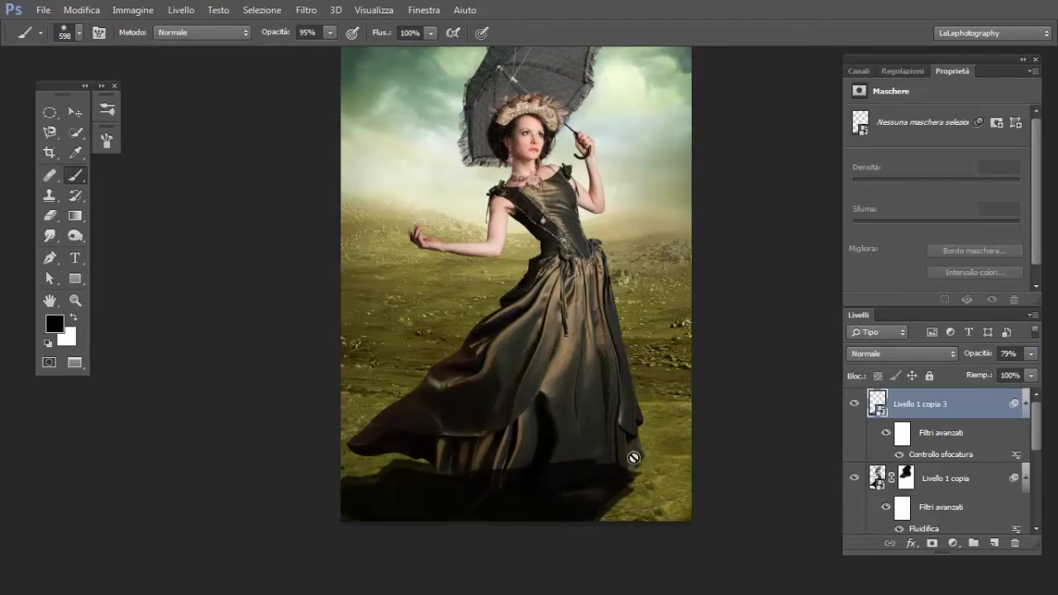
Step: Add a layer mask to the top shadow copy and paint black over the lower skirt with a 648 px brush, leaving the hem shaded
click(924, 542)
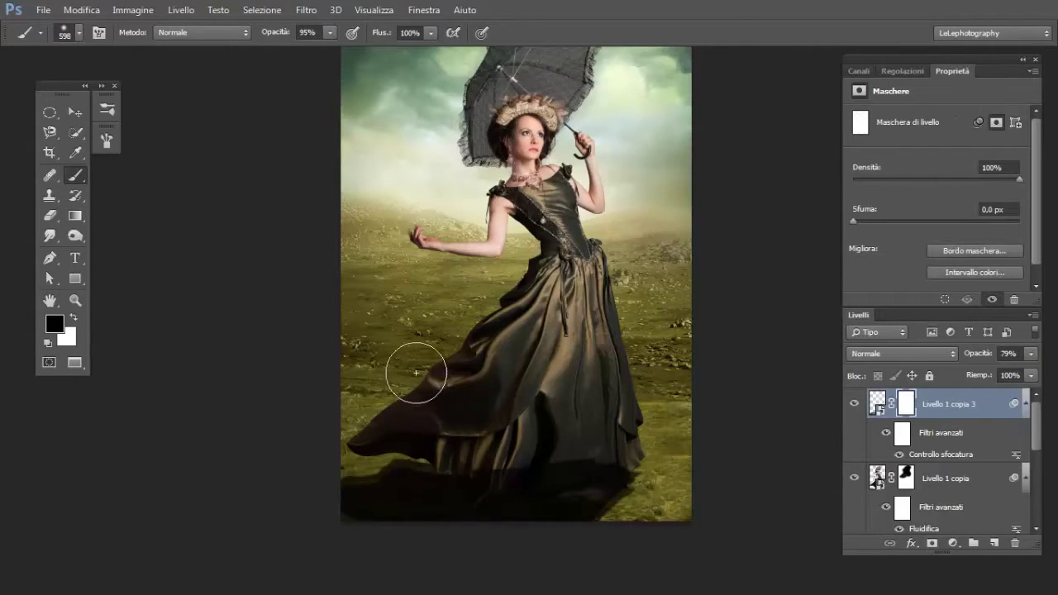
alt+right_click(373, 474)
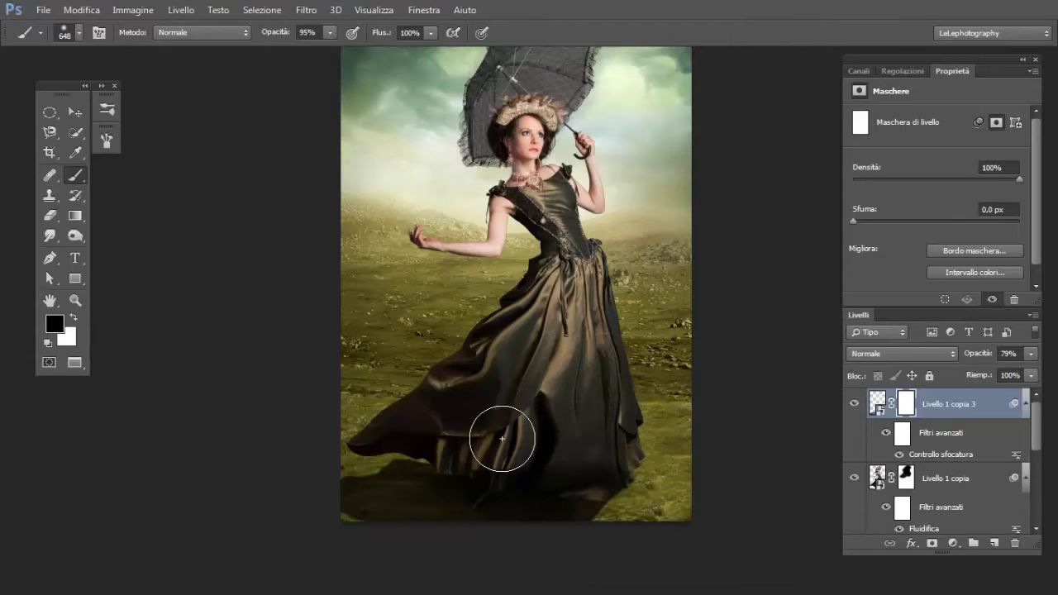
scroll(571, 444, down, 1)
mouse_move(585, 433)
mouse_down()
mouse_move(571, 444)
mouse_move(557, 365)
mouse_up()
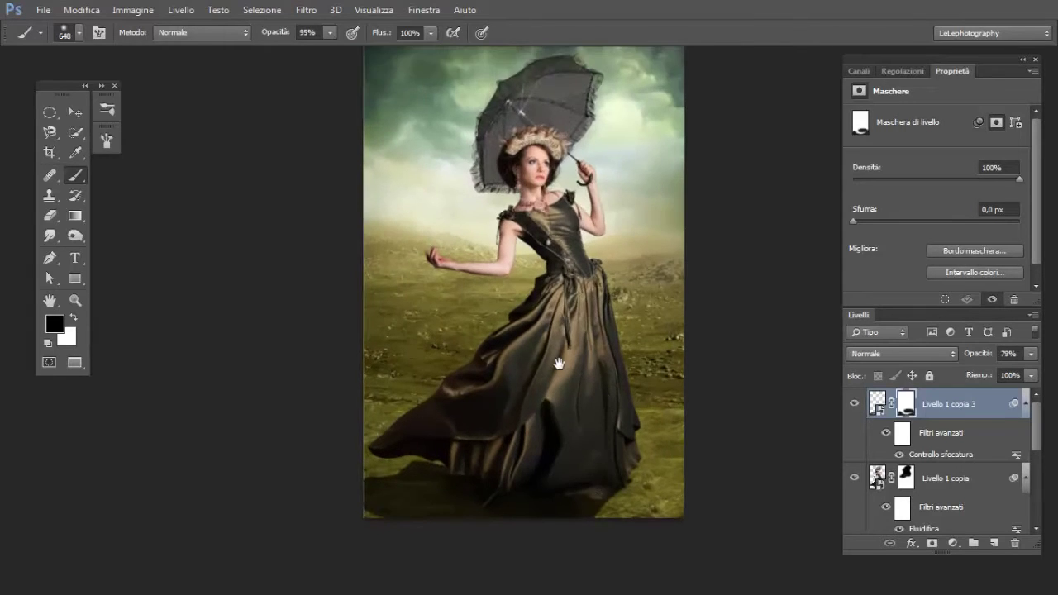
scroll(554, 369, up, 2)
scroll(550, 378, up, 1)
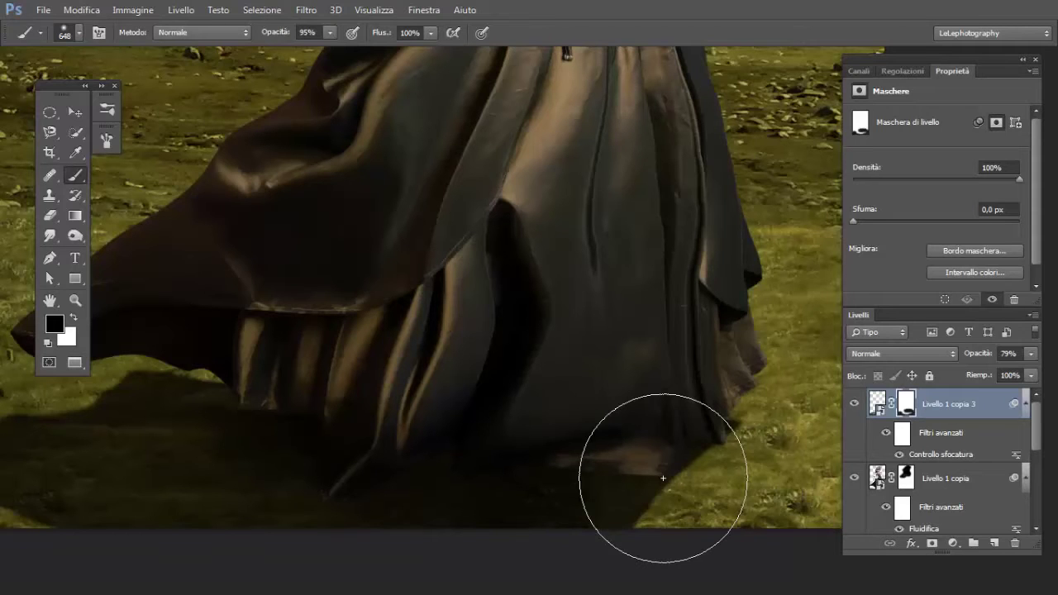
drag(707, 310, 624, 308)
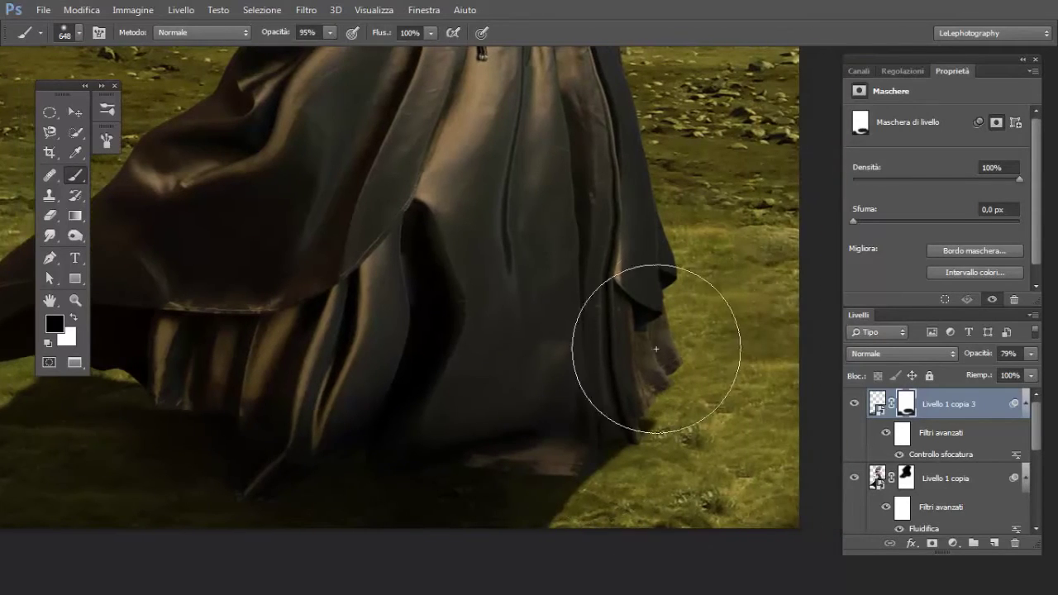
drag(259, 331, 322, 333)
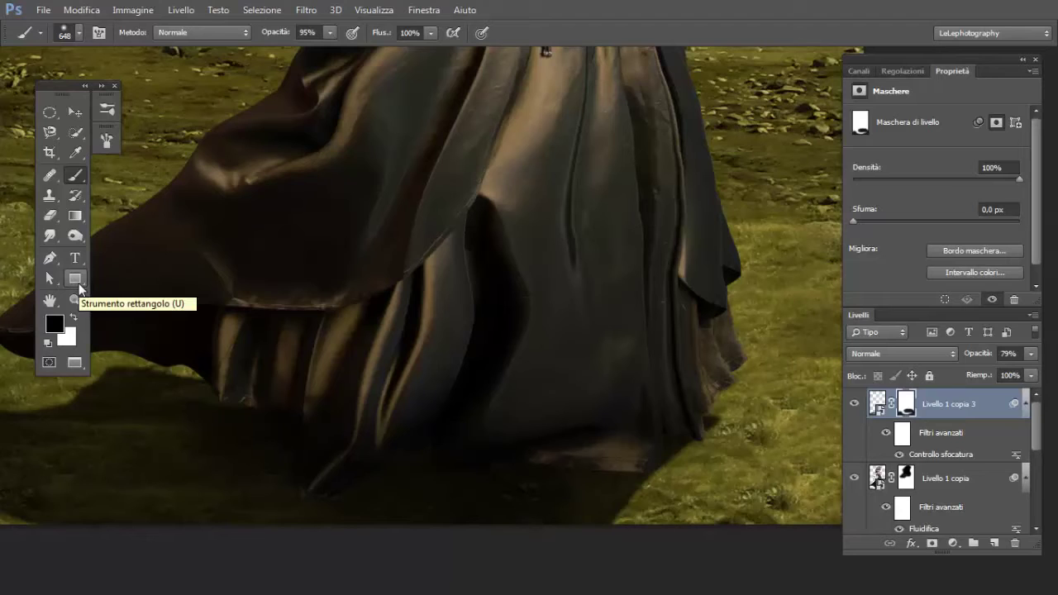
Step: Group the woman's layers Livello 1 copia and Livello 1, and add a layer mask to the group
key(ctrl+g)
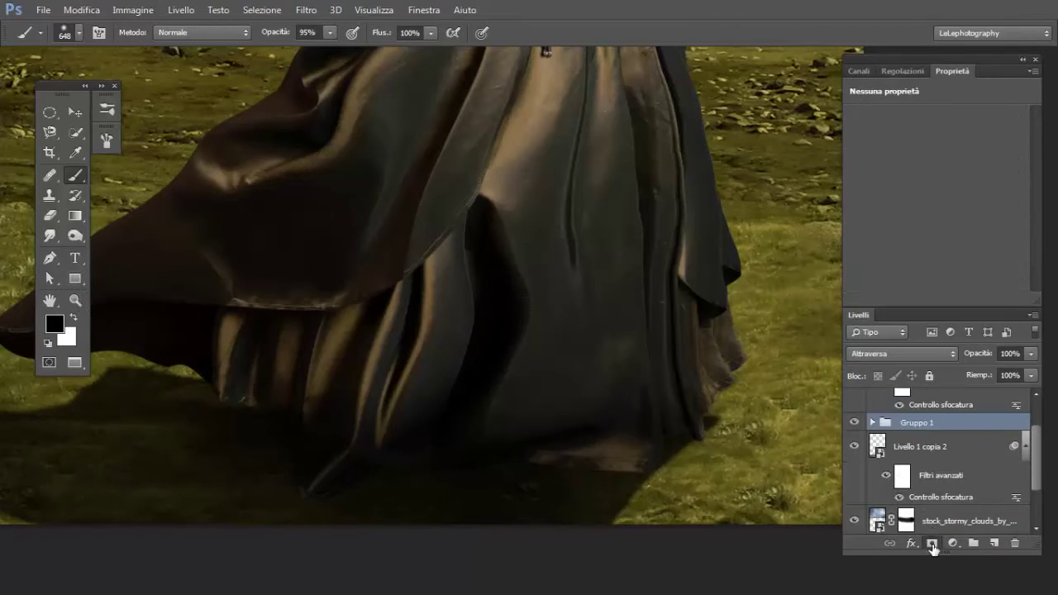
click(931, 543)
Step: Load the SS-grasses-plants brush set in place of the current brushes and choose a grass brush
right_click(538, 361)
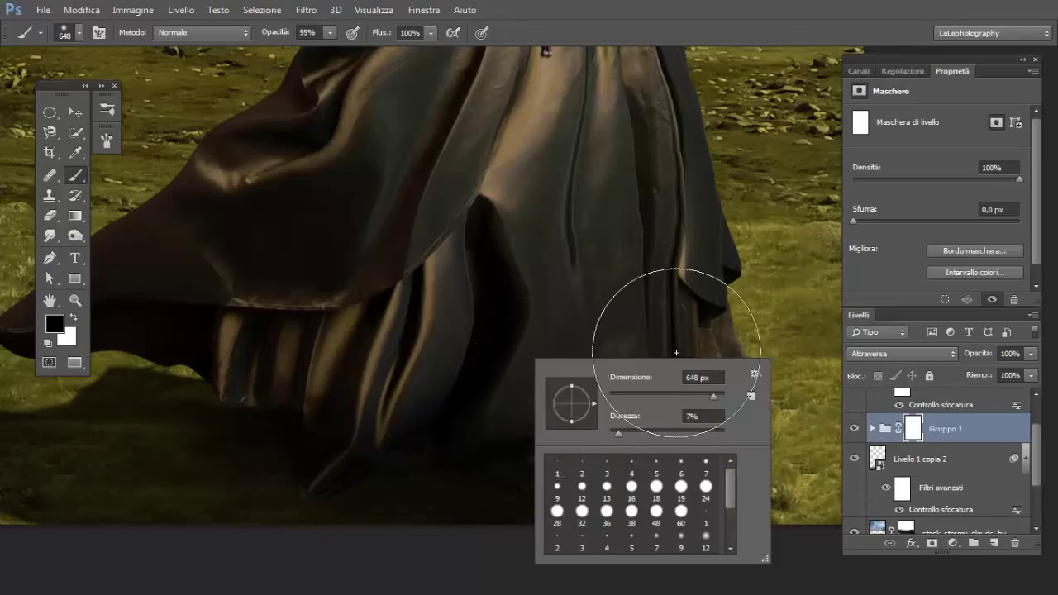
click(754, 376)
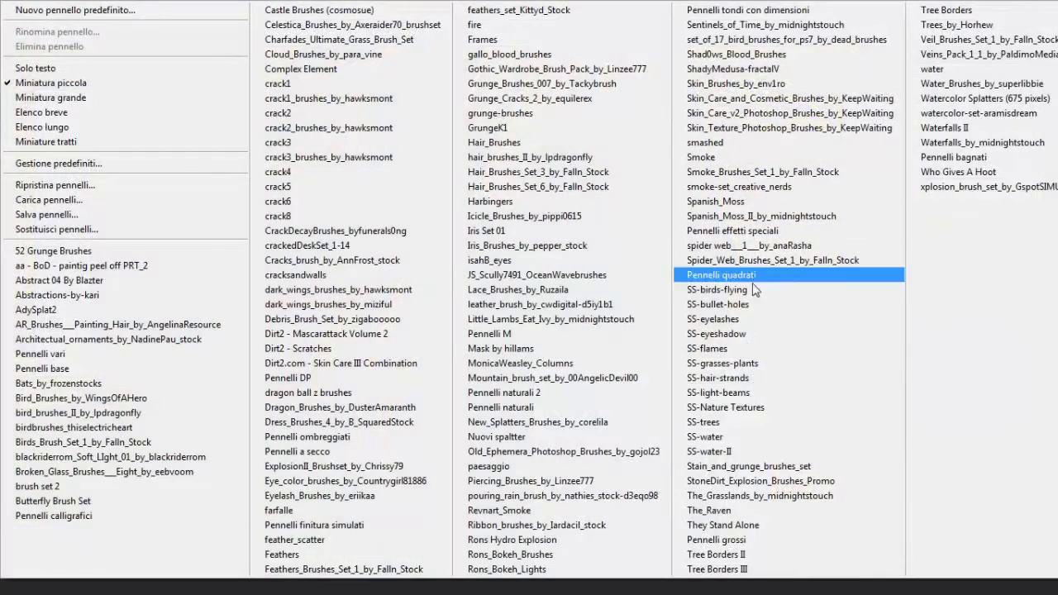
click(738, 364)
key(Return)
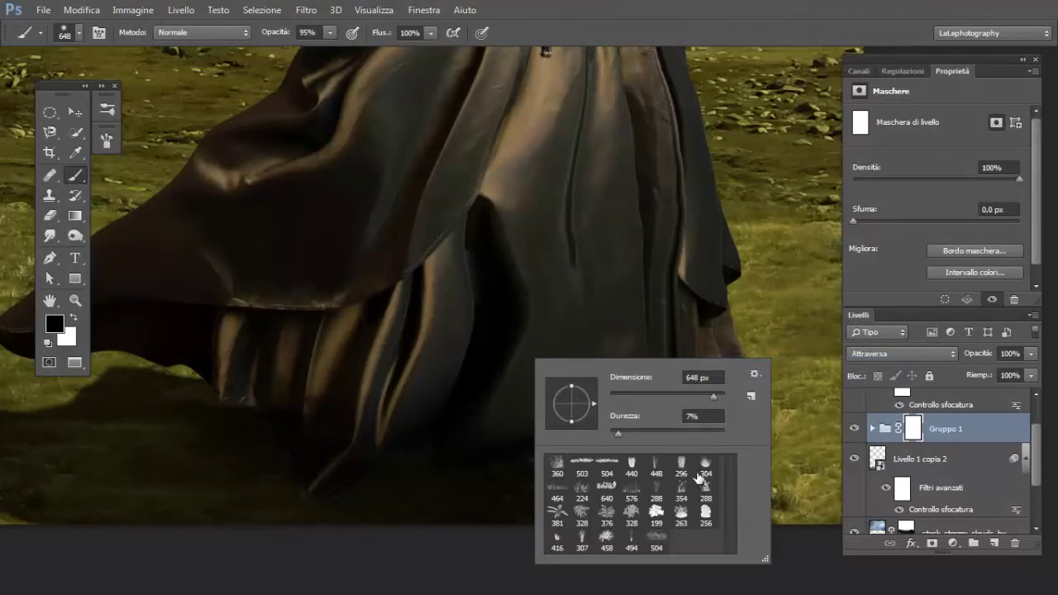
double_click(697, 474)
Step: Paint black grass shapes on the group mask along the dress hem with the 460 px brush, rotating its tip for variation
drag(582, 464, 579, 491)
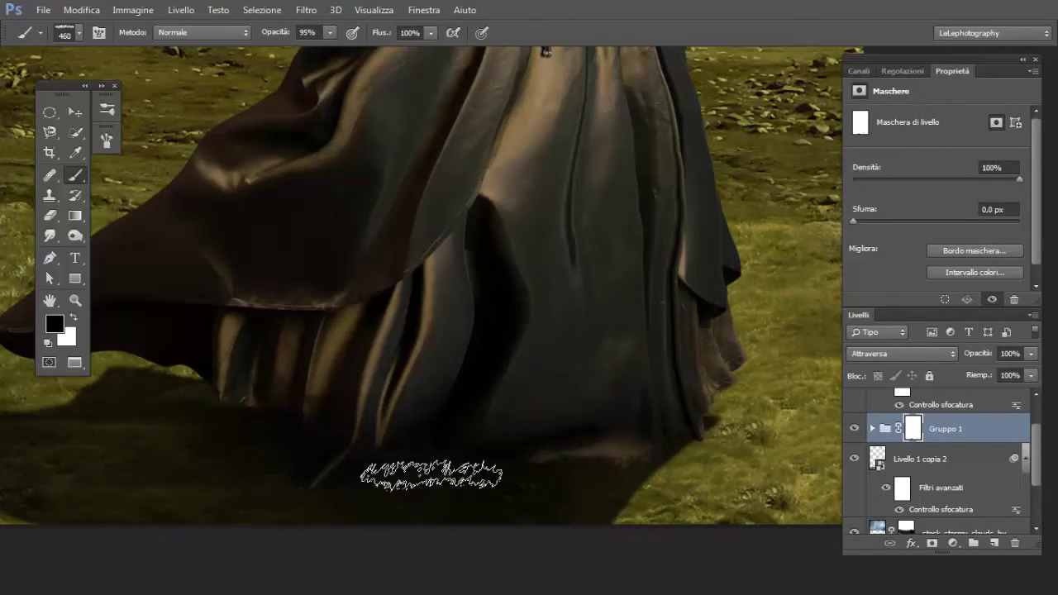
right_click(722, 422)
click(742, 394)
click(657, 460)
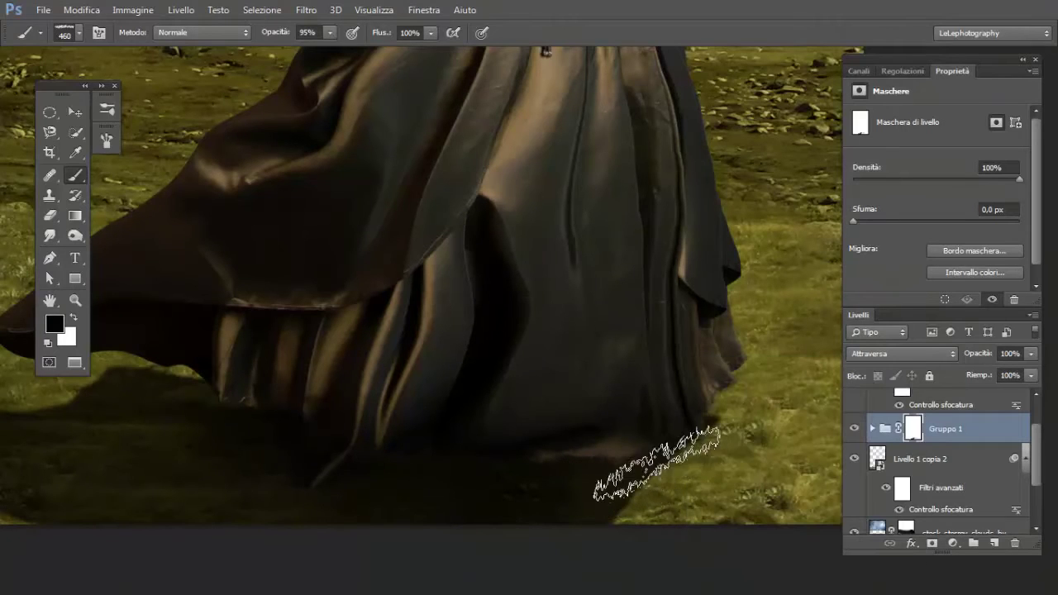
right_click(661, 475)
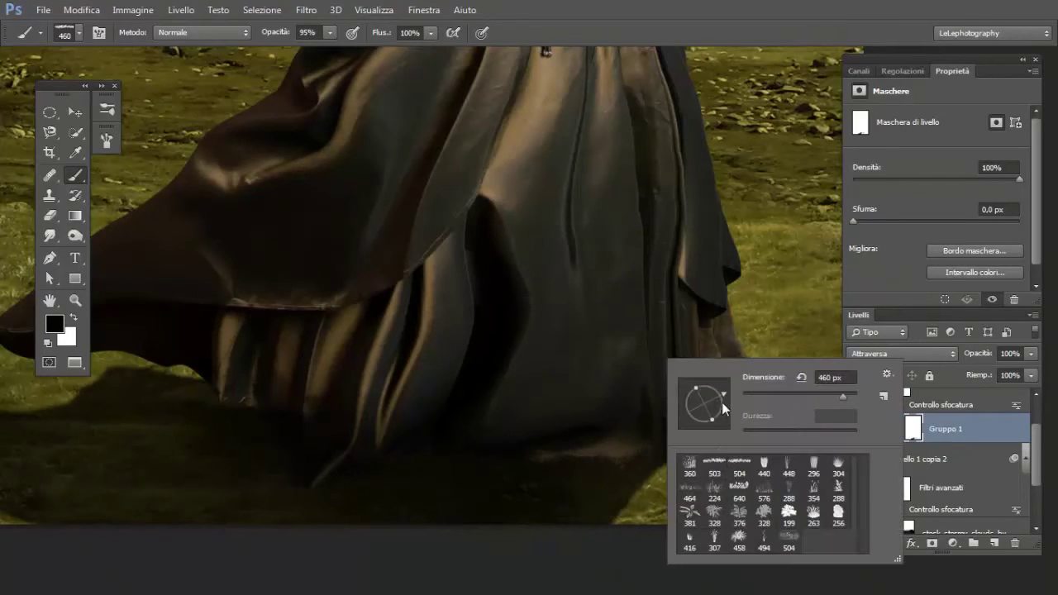
click(545, 459)
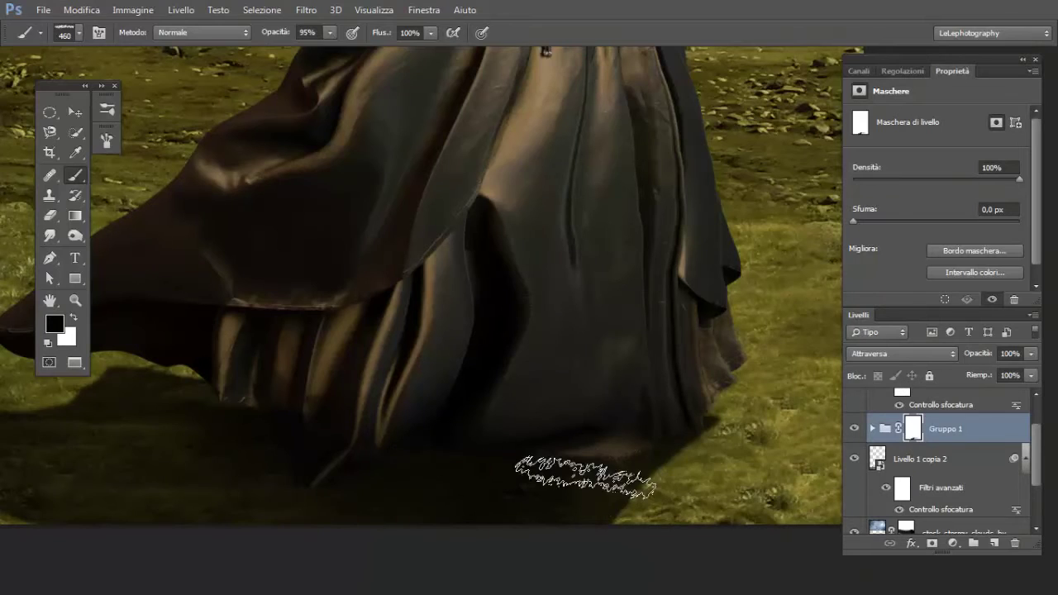
scroll(590, 390, down, 3)
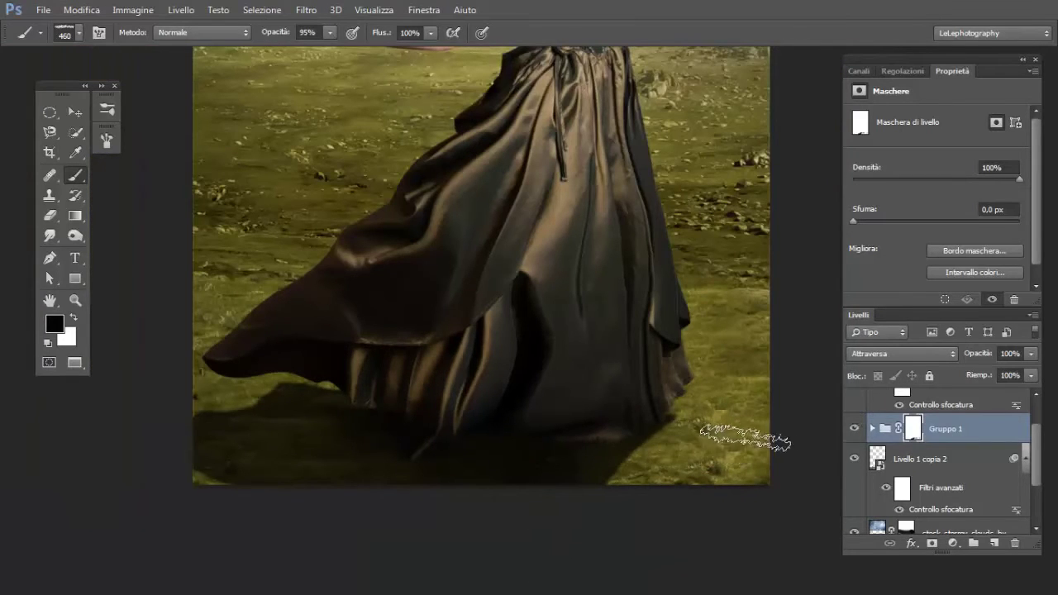
Step: Compare the dress hem with the shadow layers Livello 1 copia 3 and Livello 1 copia 2 hidden and shown
drag(623, 399, 602, 382)
scroll(905, 492, up, 2)
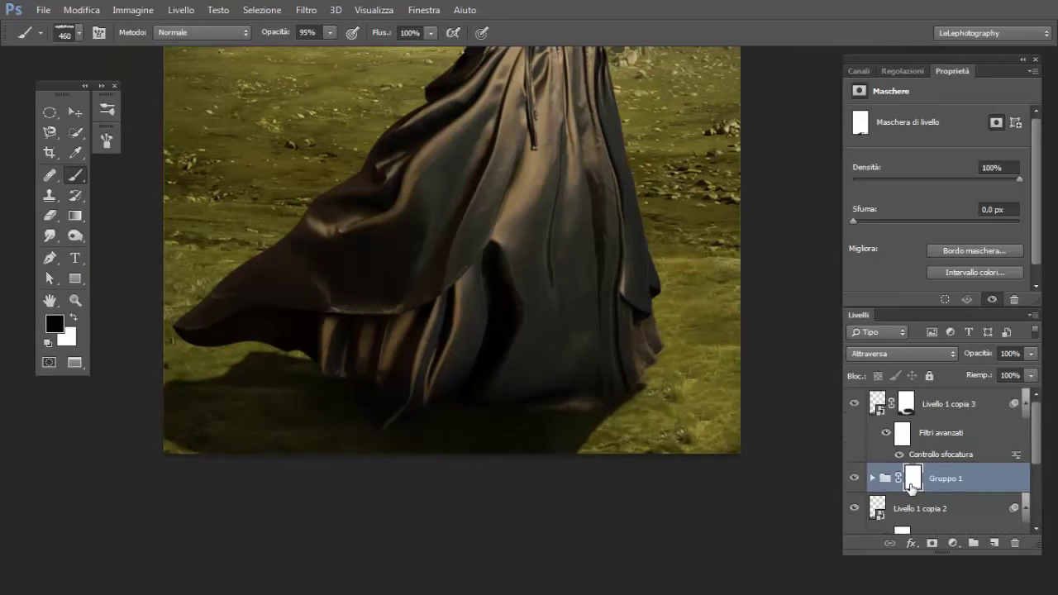
click(854, 407)
scroll(888, 430, down, 3)
scroll(900, 450, up, 3)
scroll(916, 475, down, 3)
scroll(925, 465, up, 2)
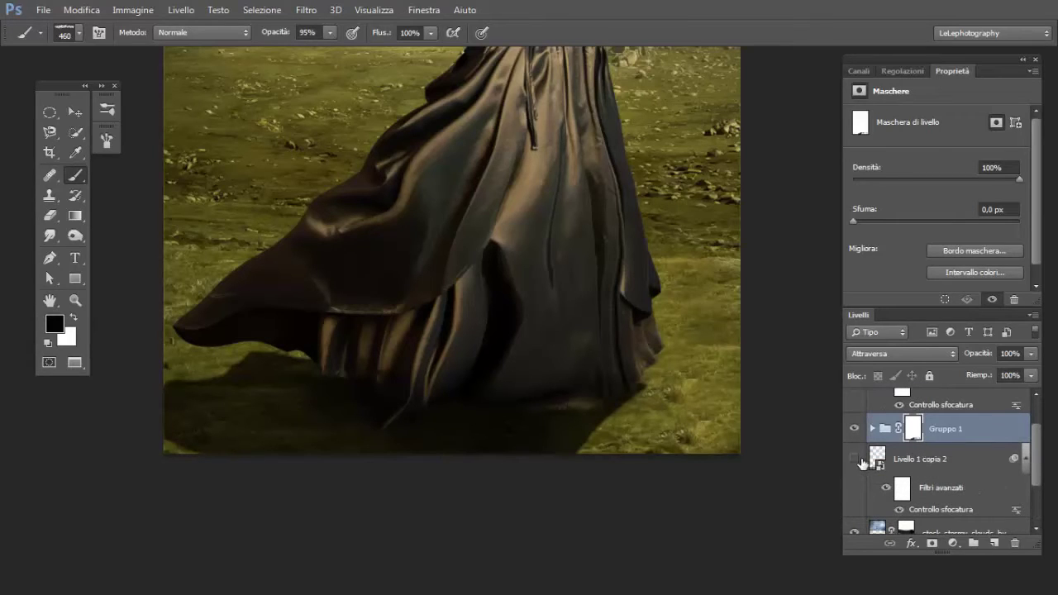
click(858, 460)
click(858, 460)
Step: Add a layer mask to Livello 1 copia 2 and mask out the shadow beside the hem's right edge with a 233 px eraser
click(913, 459)
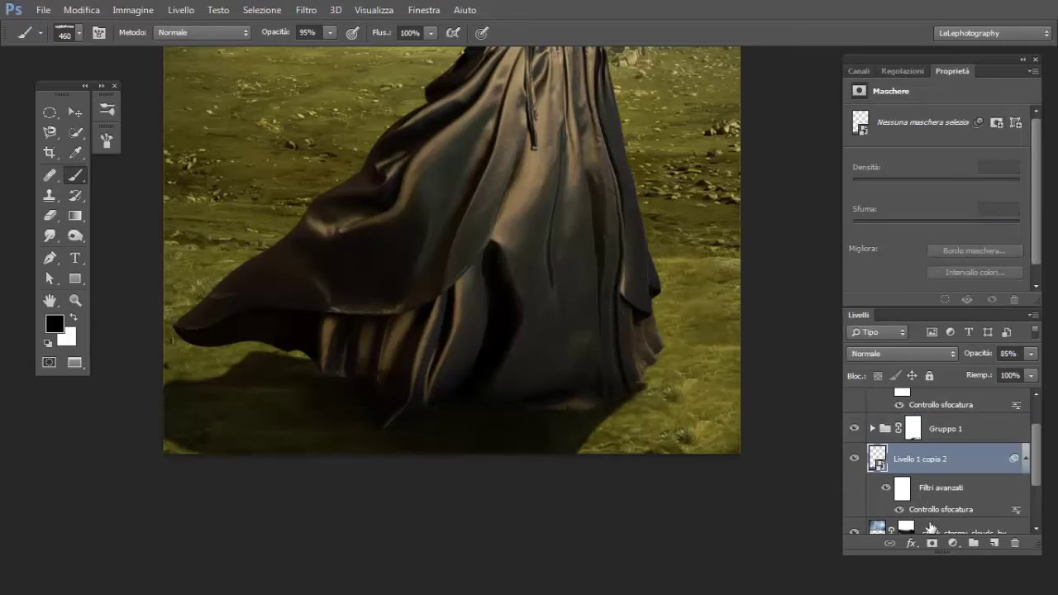
click(931, 542)
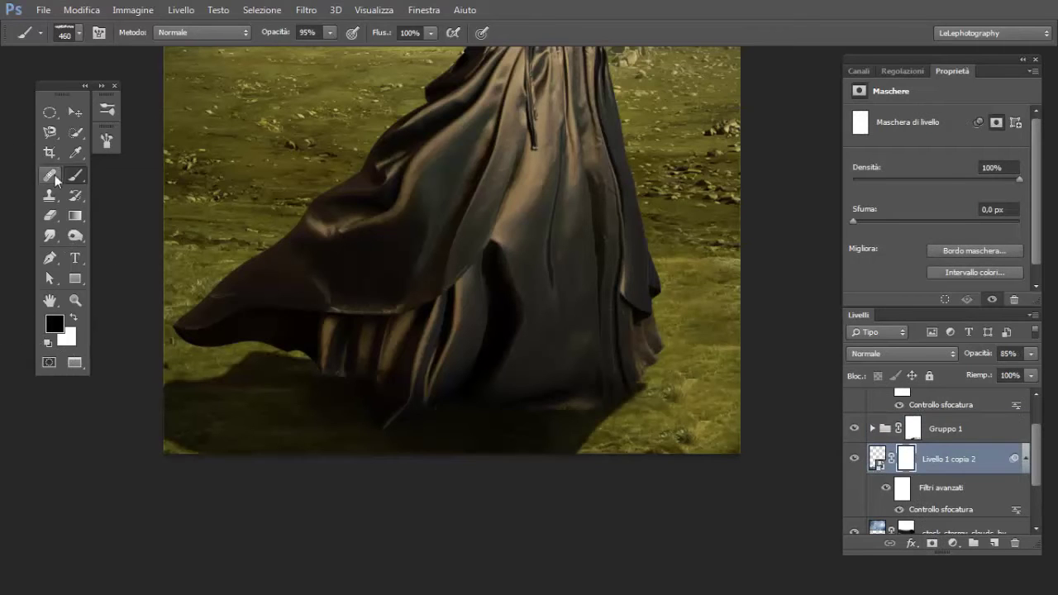
right_click(633, 291)
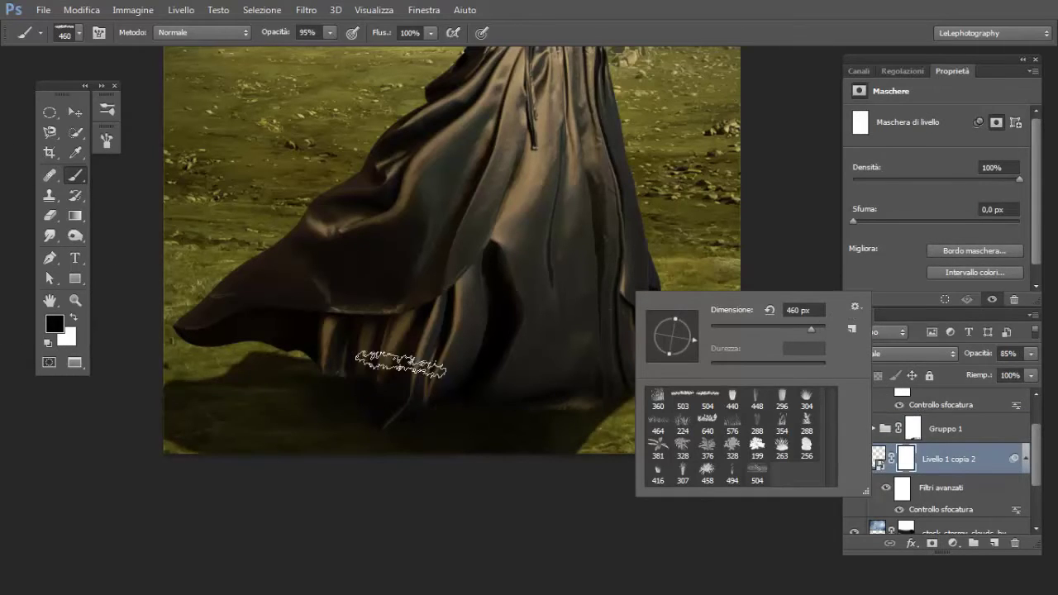
click(50, 222)
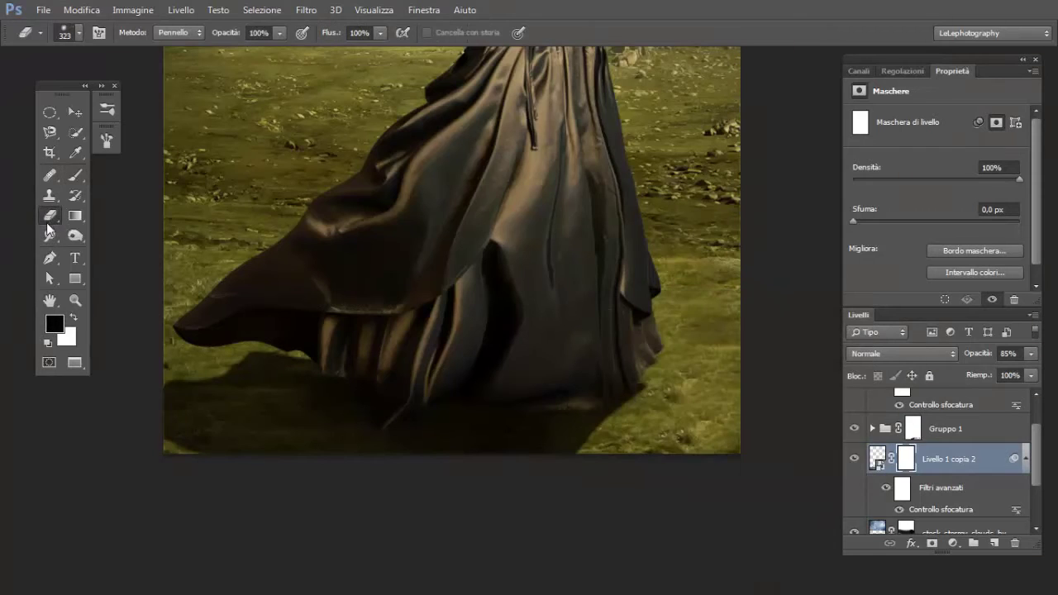
alt+right_click(682, 394)
key(x)
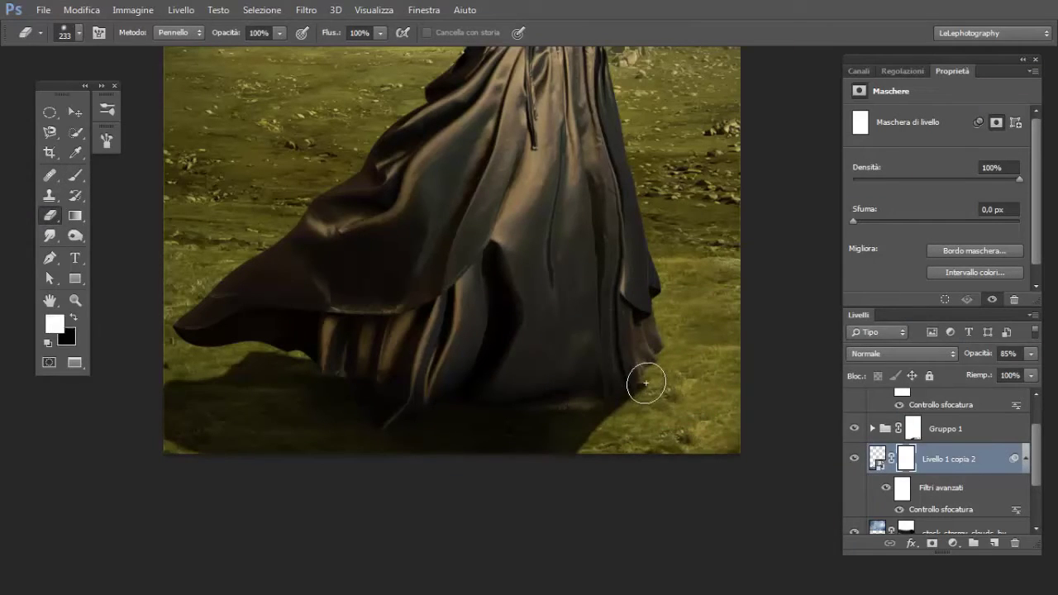
key(x)
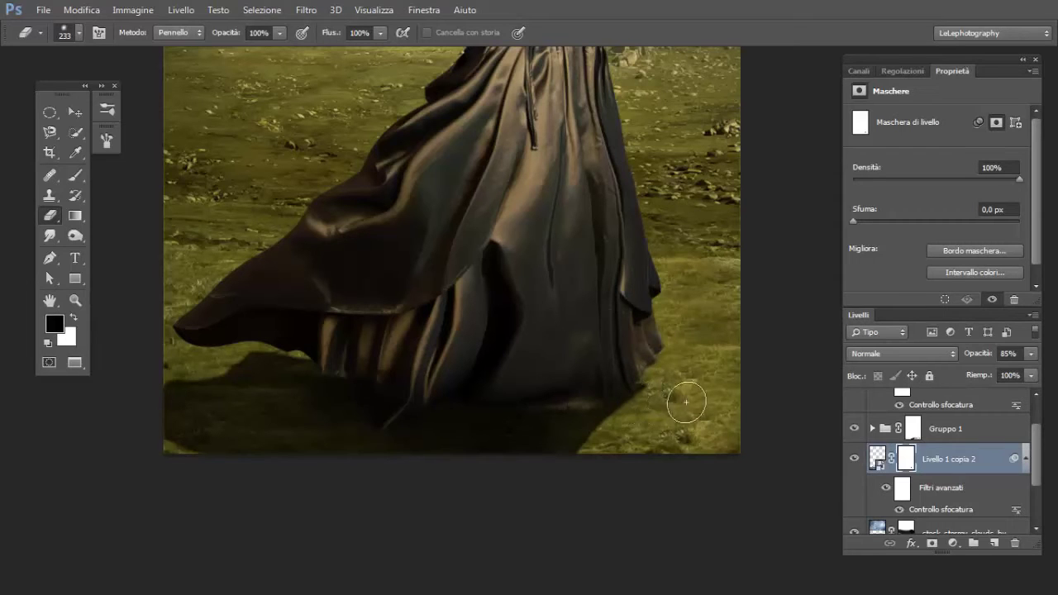
key(x)
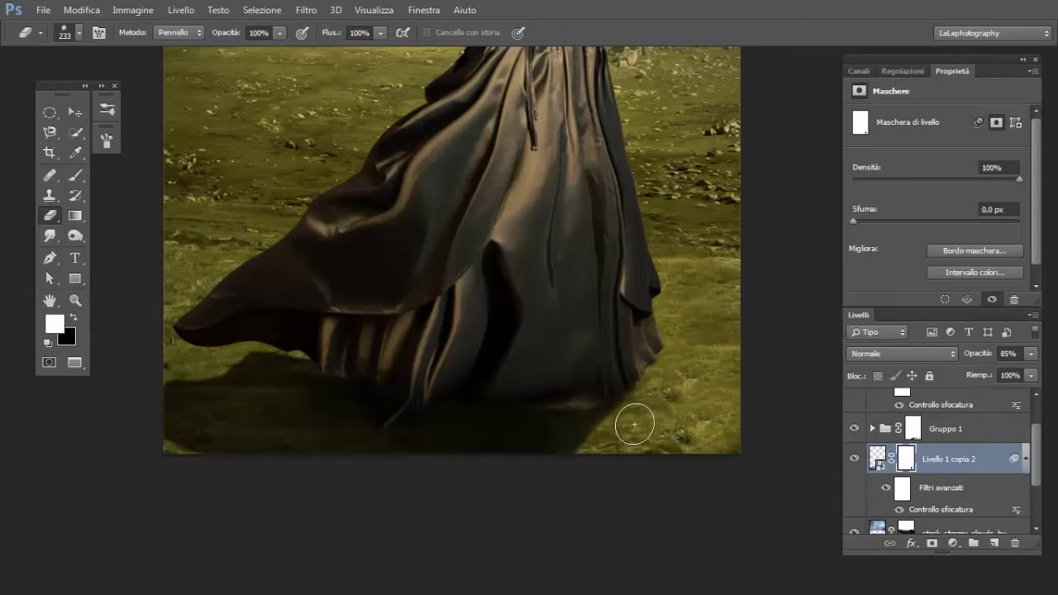
key(ctrl+0)
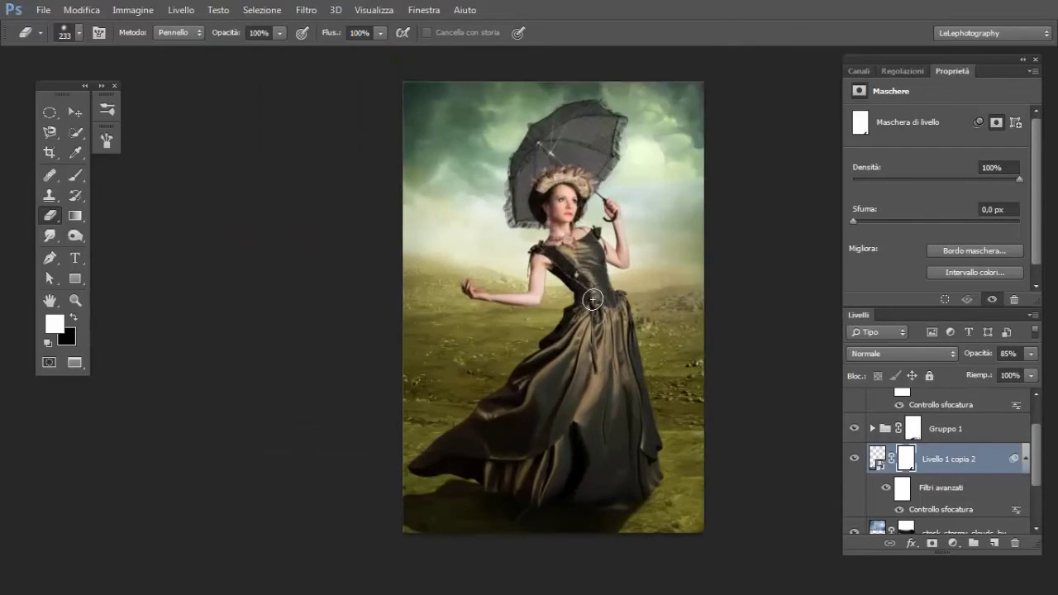
Step: Stamp all visible layers into a new layer above Livello 1 copia 3 and convert it to a smart object
scroll(592, 299, up, 2)
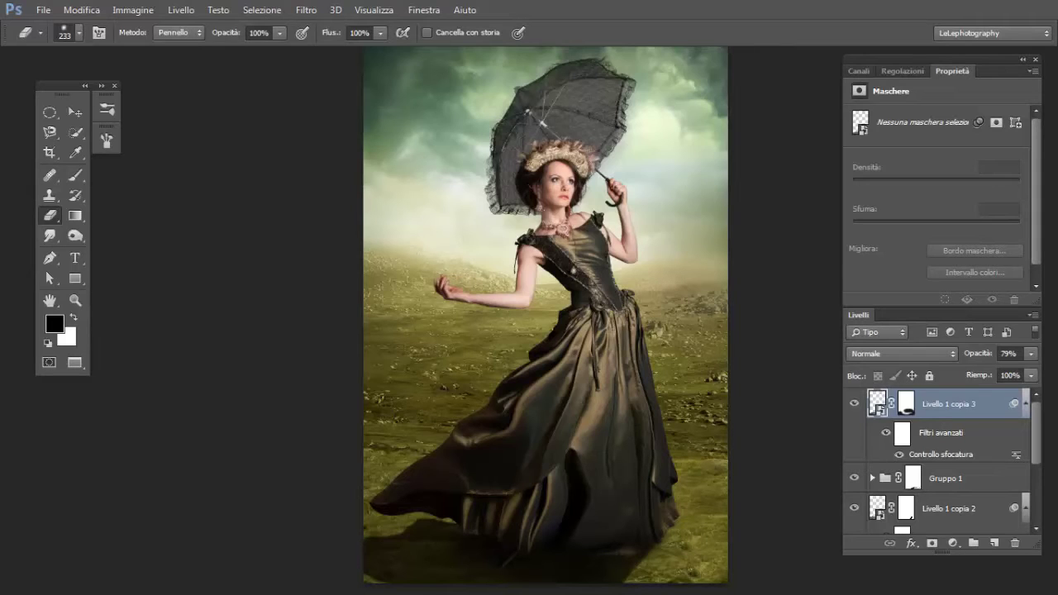
key(ctrl+shift+alt+e)
right_click(934, 403)
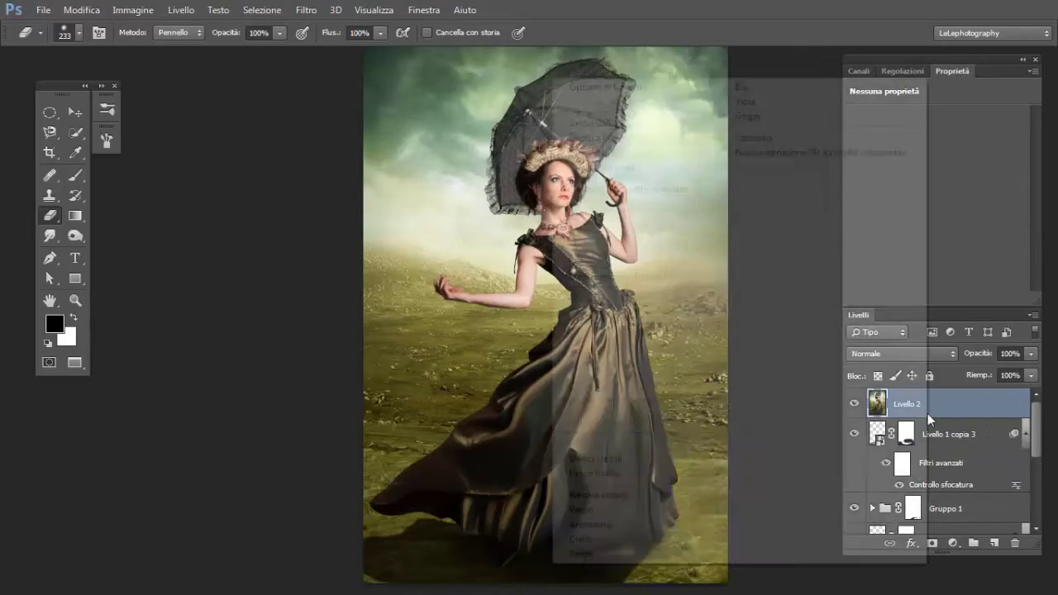
click(662, 277)
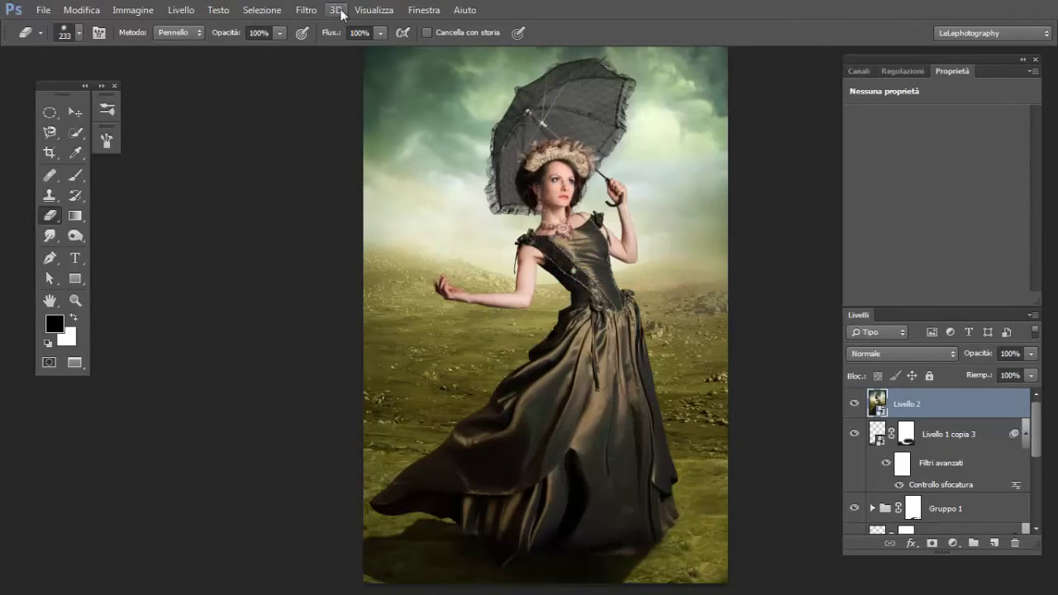
Step: Apply Oil Paint with Stylization, Cleanliness and Scale 10, Bristle Detail 0 and Shine 0, and hide the result behind a black layer mask
click(307, 15)
click(369, 140)
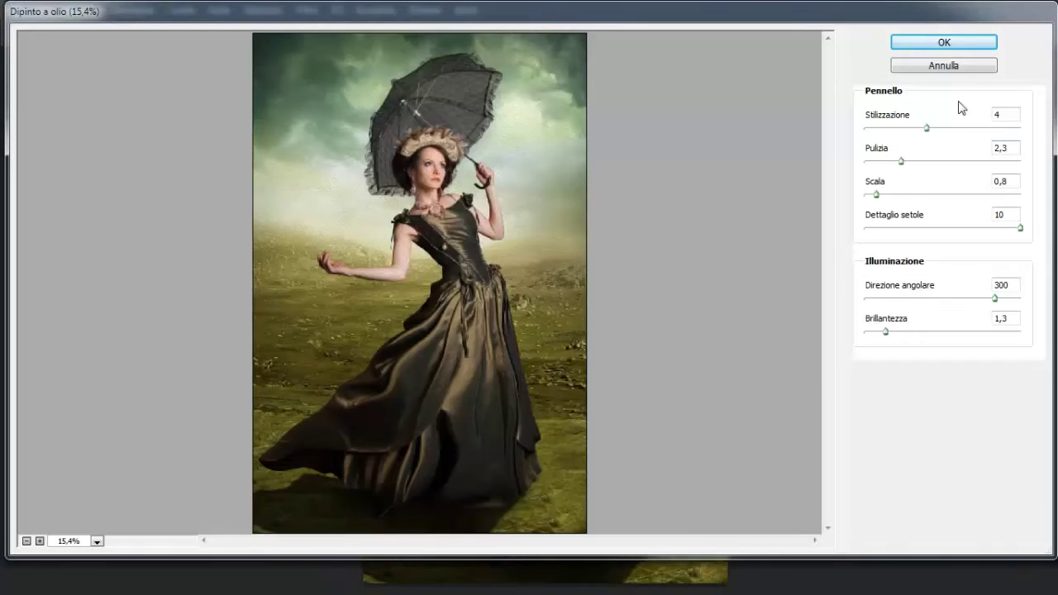
text(1)
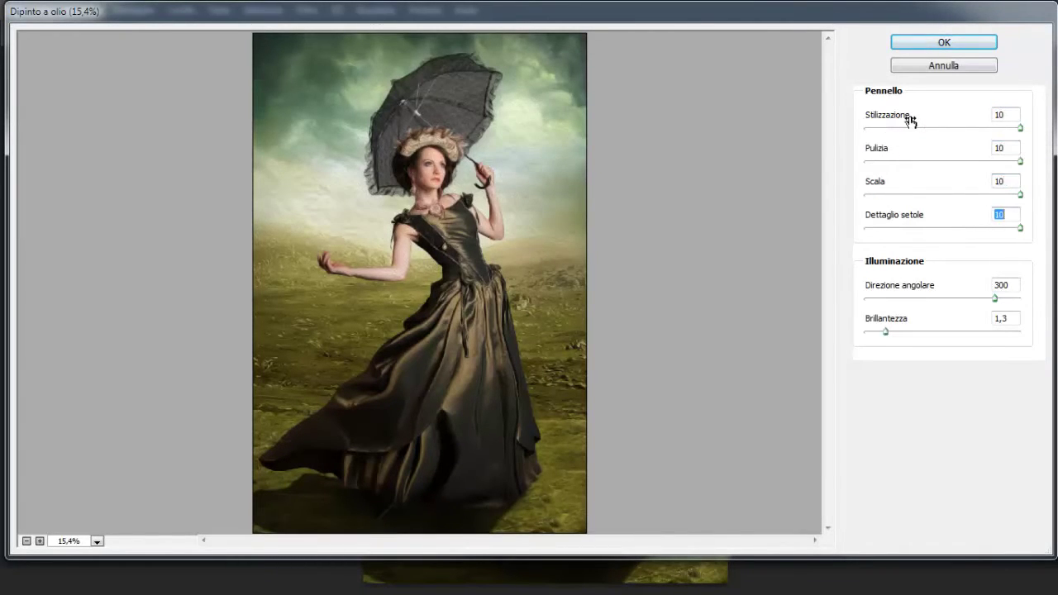
text(0)
key(Tab)
text(0)
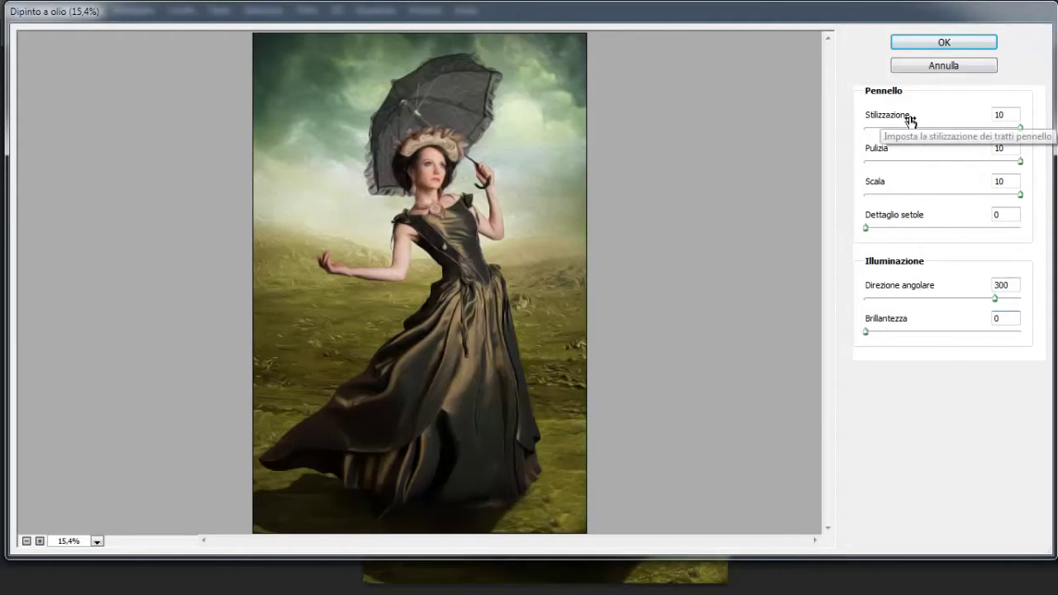
click(945, 43)
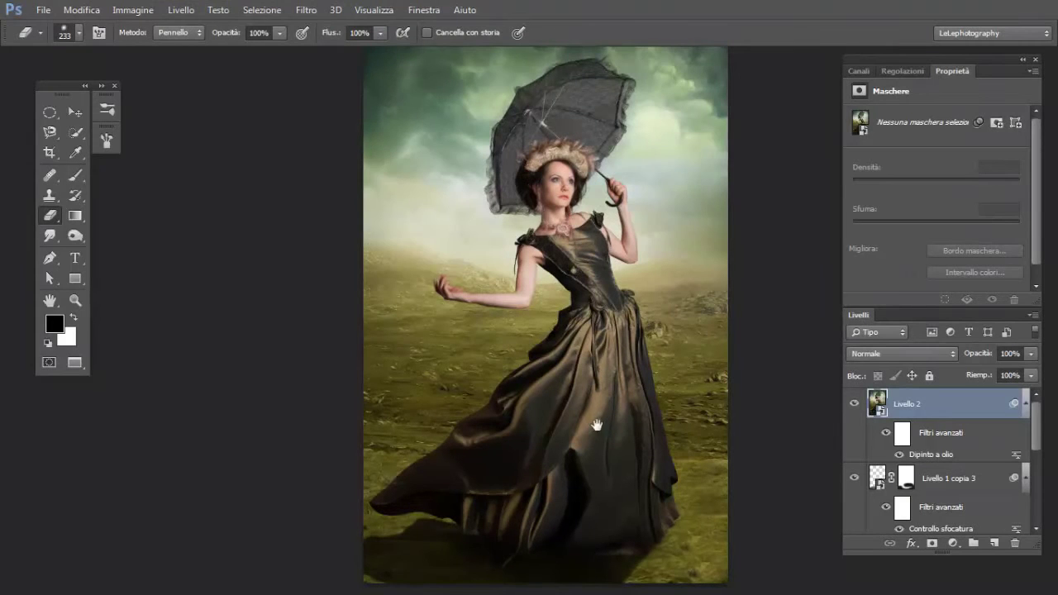
drag(597, 424, 590, 376)
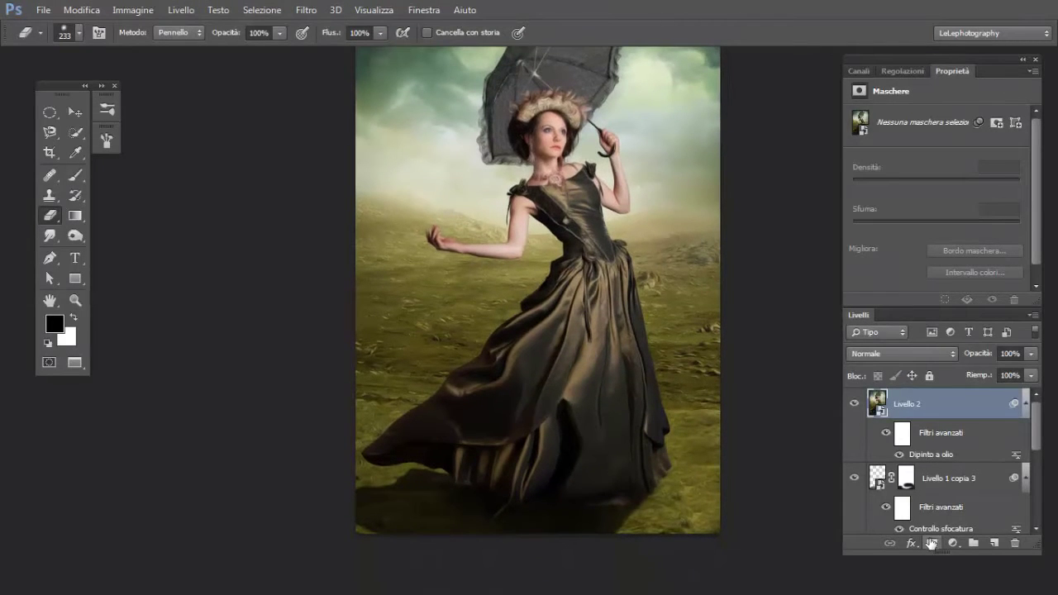
alt+click(931, 543)
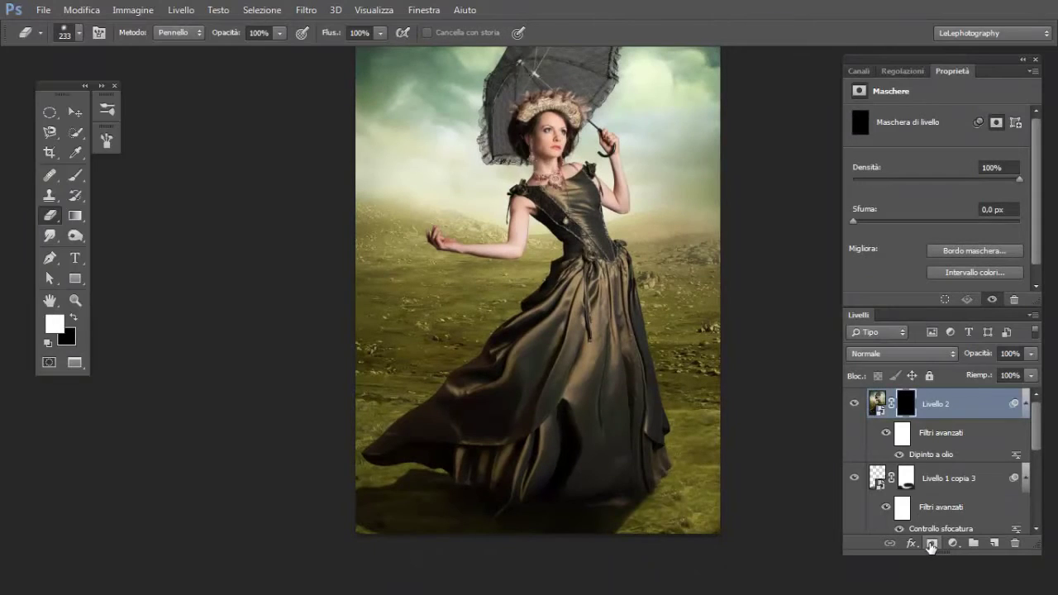
Step: Restore the default brush set in place of the grass brushes and choose the 24 px round brush
key(b)
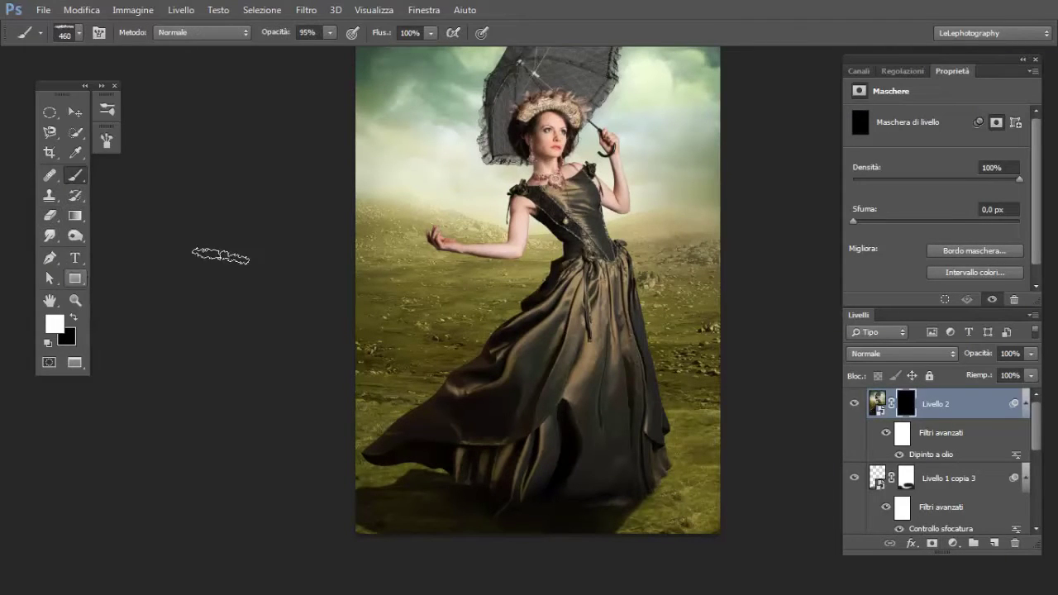
key(x)
right_click(549, 363)
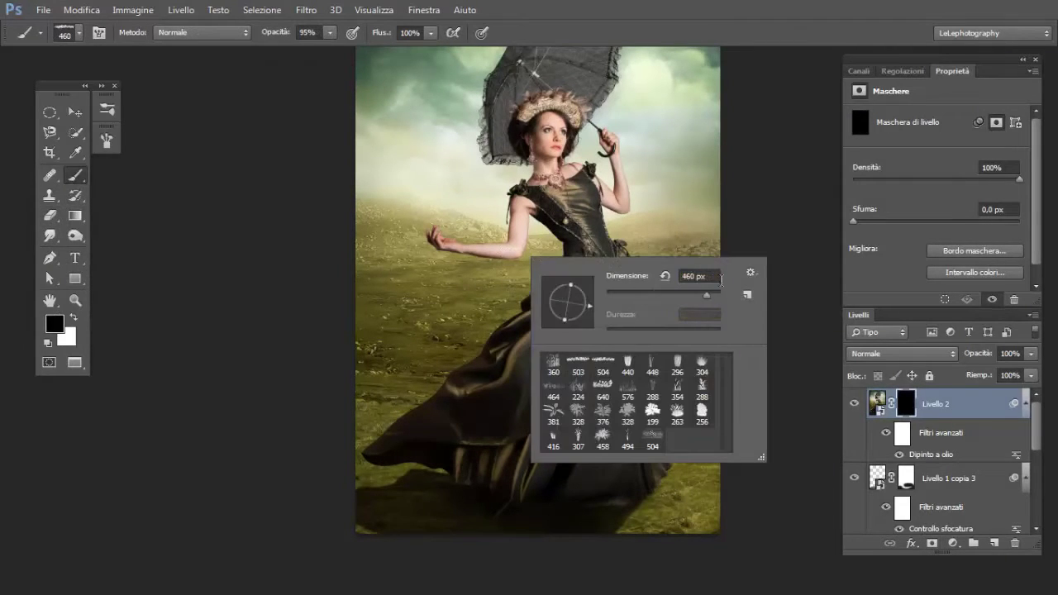
click(751, 272)
click(50, 367)
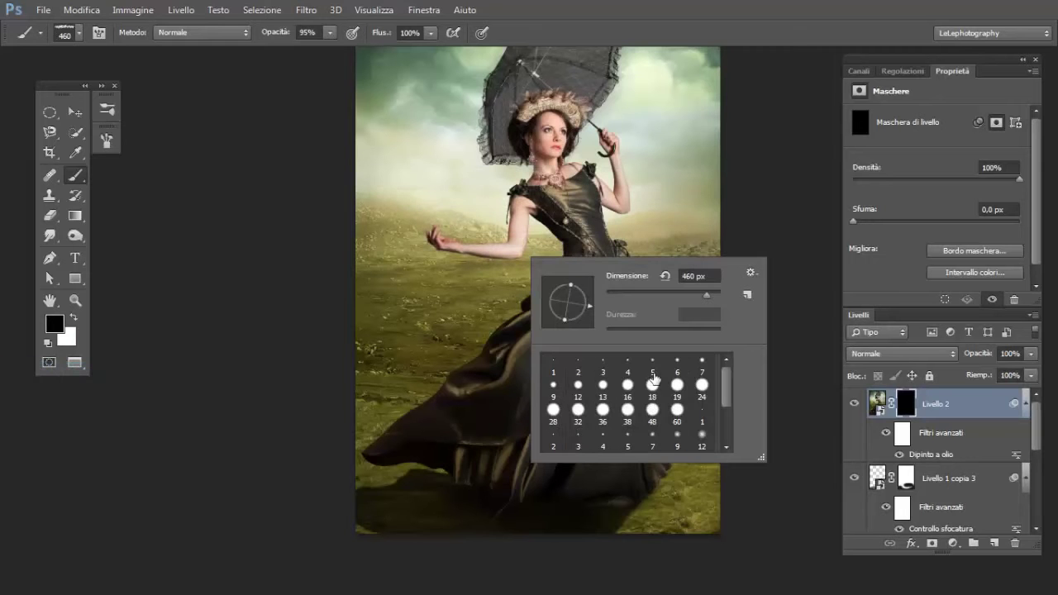
click(702, 386)
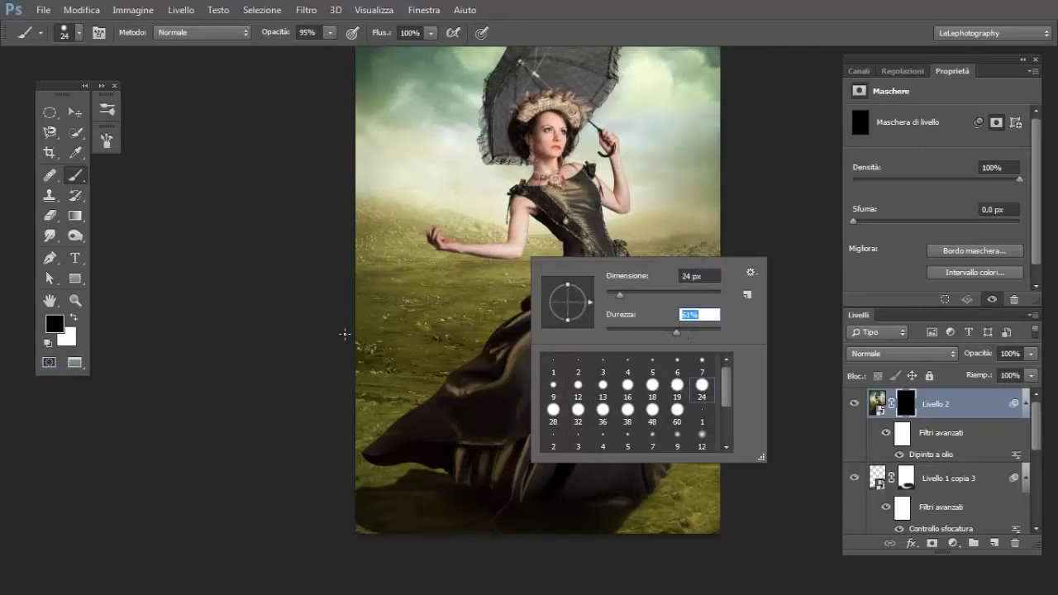
Step: Paint white on the Livello 2 mask over the dress bodice with a 117 px brush at 95% opacity
drag(633, 233, 653, 234)
scroll(559, 178, up, 3)
scroll(604, 192, up, 3)
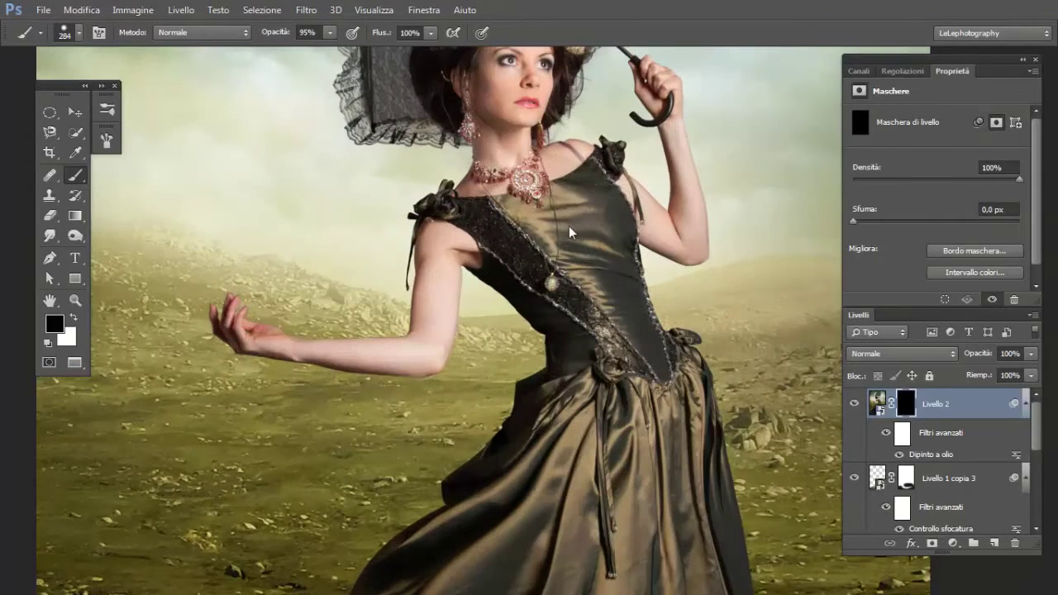
mouse_move(569, 229)
mouse_down()
mouse_move(561, 230)
mouse_move(579, 231)
mouse_move(567, 243)
mouse_up()
scroll(576, 219, up, 1)
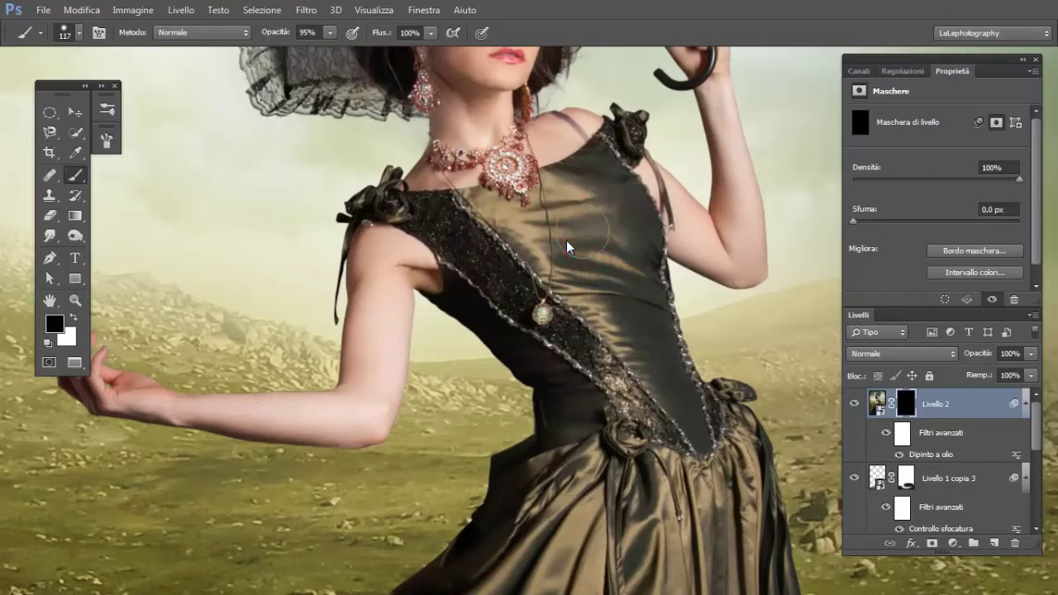
key(x)
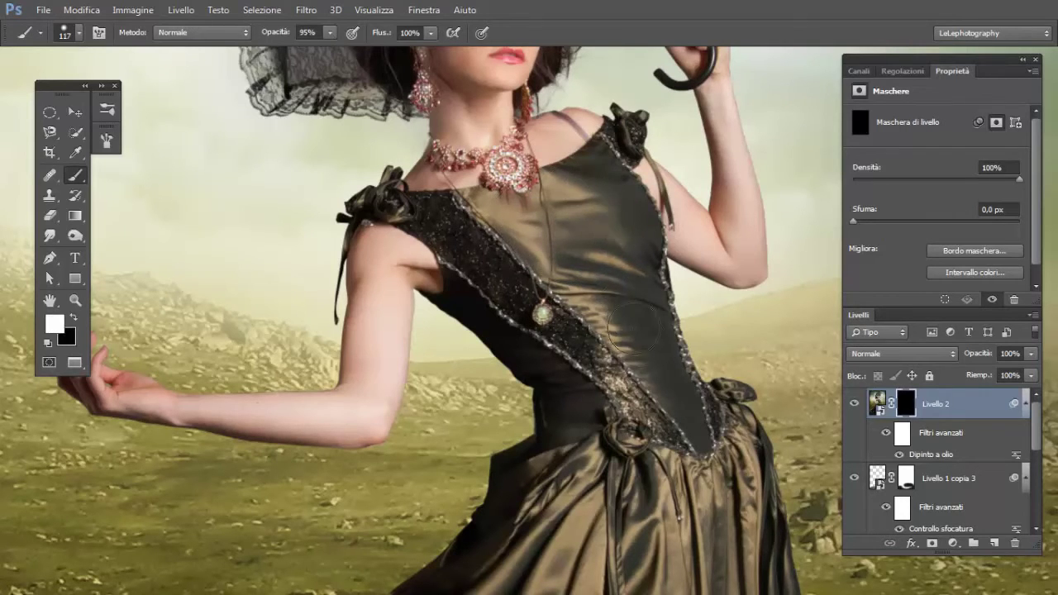
mouse_move(634, 326)
mouse_down()
mouse_move(647, 357)
mouse_move(540, 202)
mouse_up()
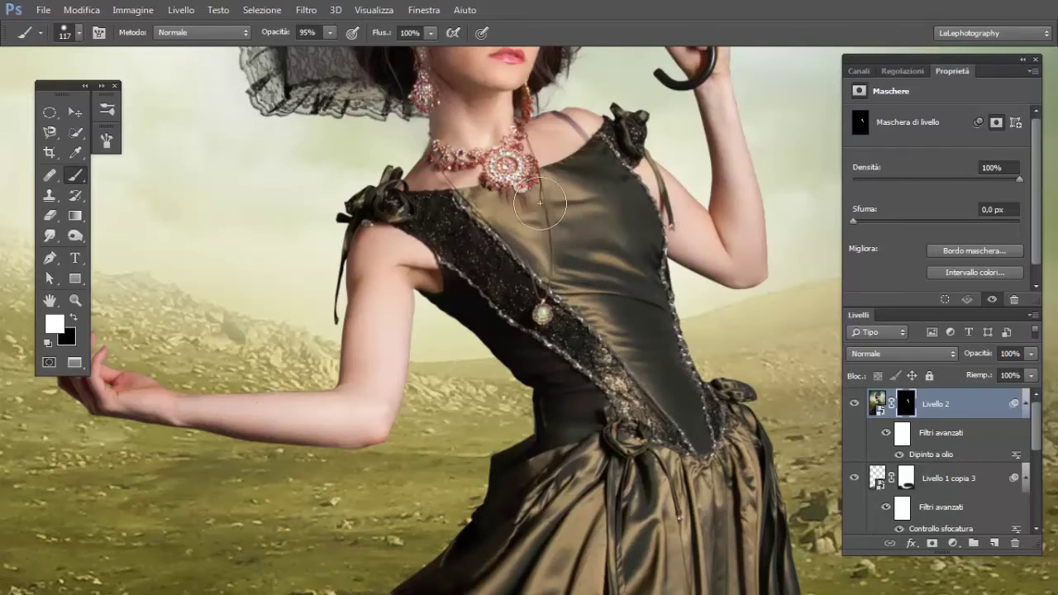
Step: Set the brush opacity to 70% and paint white on the Livello 2 mask over the rest of the dress
drag(275, 34, 264, 35)
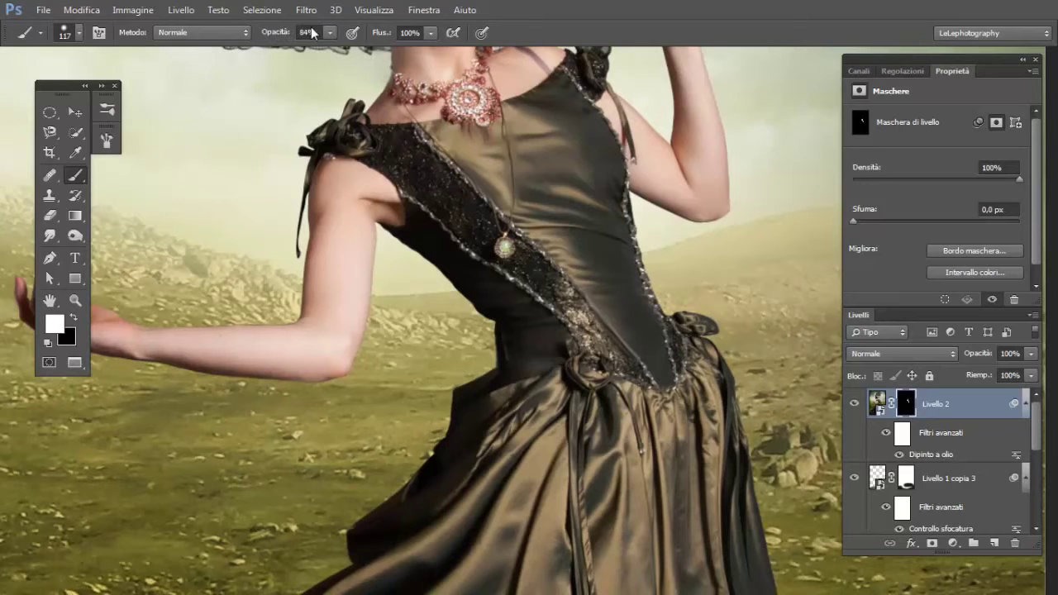
click(284, 35)
text(70)
key(Return)
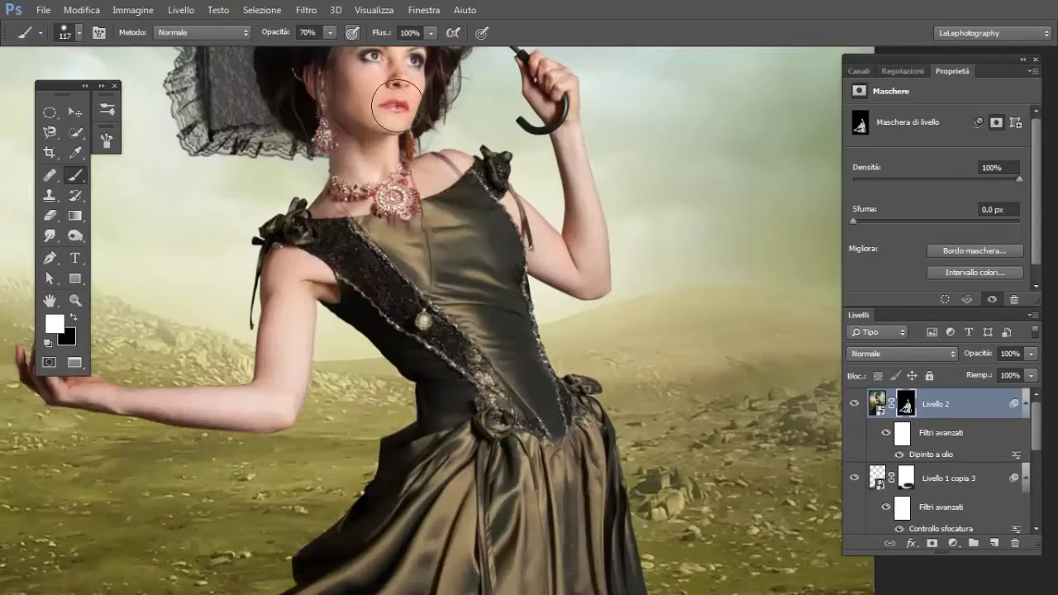
Step: Paint white on the Livello 2 mask over the woman's hat with a 66 px brush at 34% opacity
scroll(339, 157, up, 2)
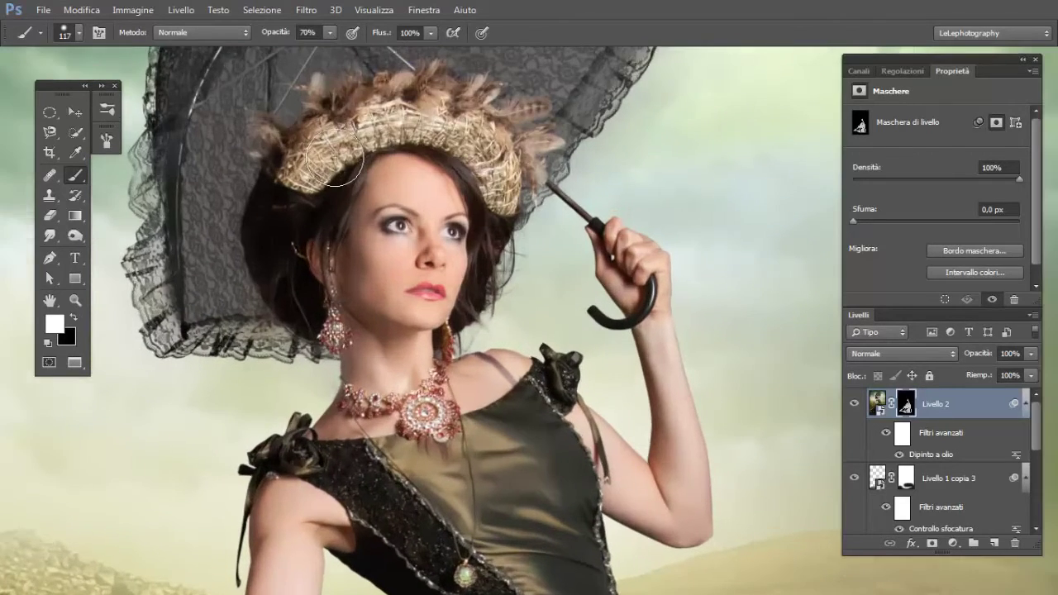
right_click(367, 156)
mouse_move(324, 125)
mouse_down()
mouse_move(306, 141)
mouse_move(323, 153)
mouse_move(384, 120)
mouse_move(356, 126)
mouse_up()
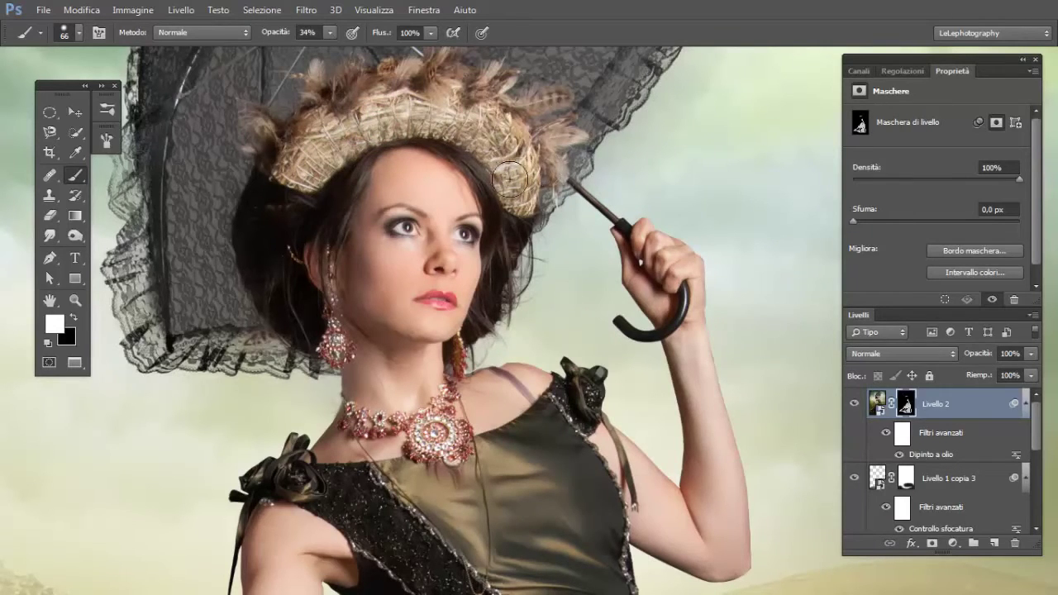
Step: Stamp all visible layers into a new layer above Livello 2
key(ctrl+0)
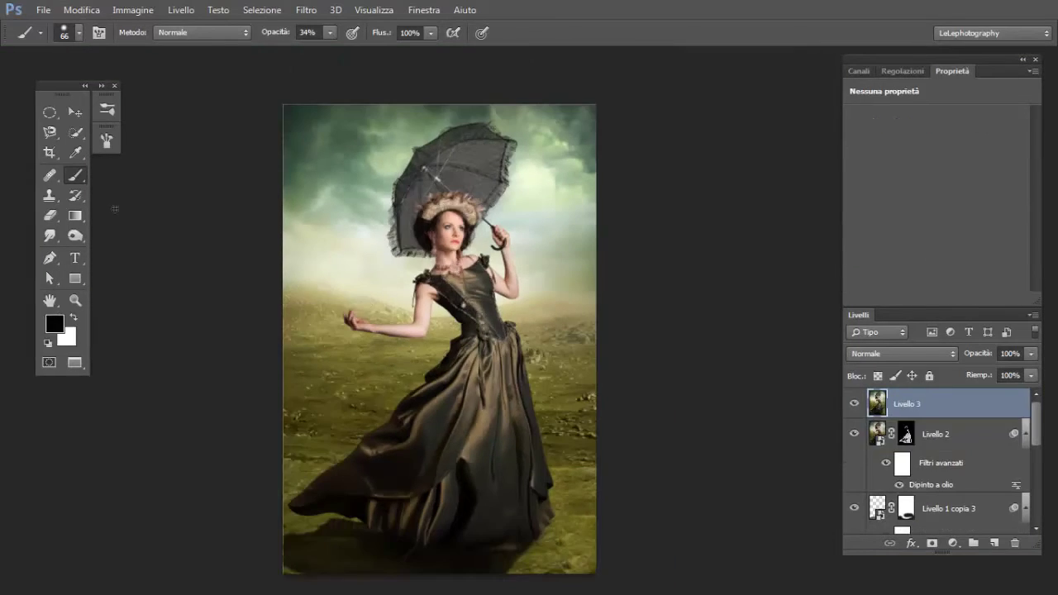
drag(409, 223, 471, 195)
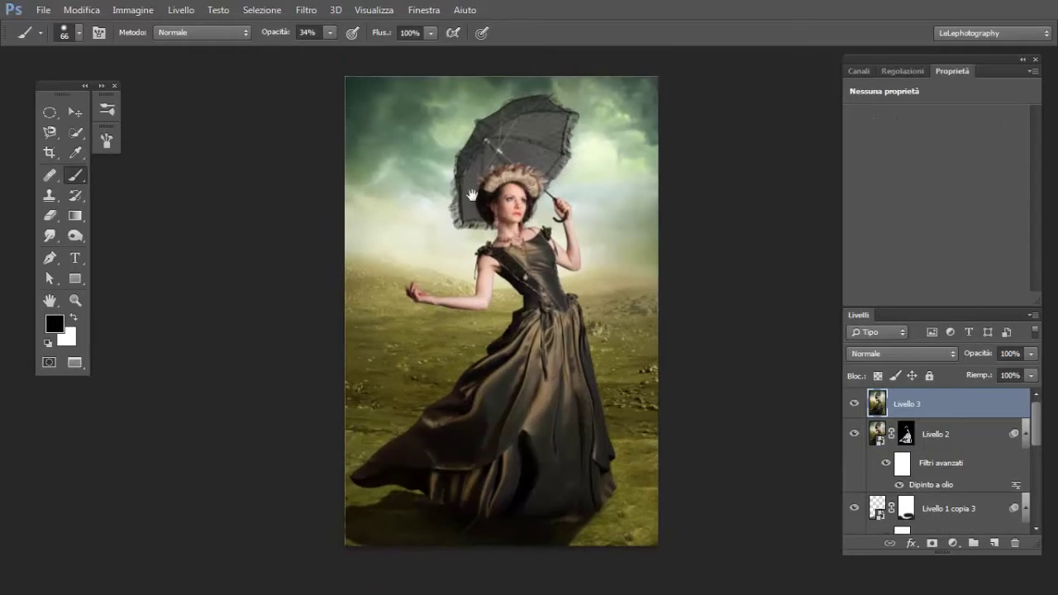
Step: Draw an elliptical selection around the woman's upper body, invert it, and feather it by 250 pixels
click(49, 113)
drag(460, 187, 625, 399)
drag(536, 278, 518, 290)
right_click(518, 291)
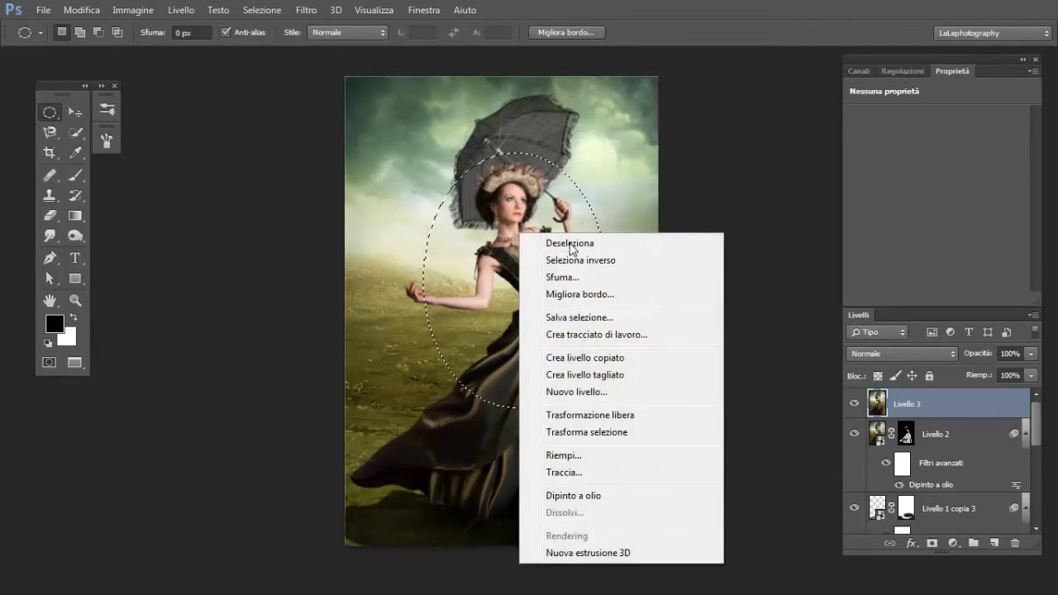
click(572, 253)
right_click(553, 263)
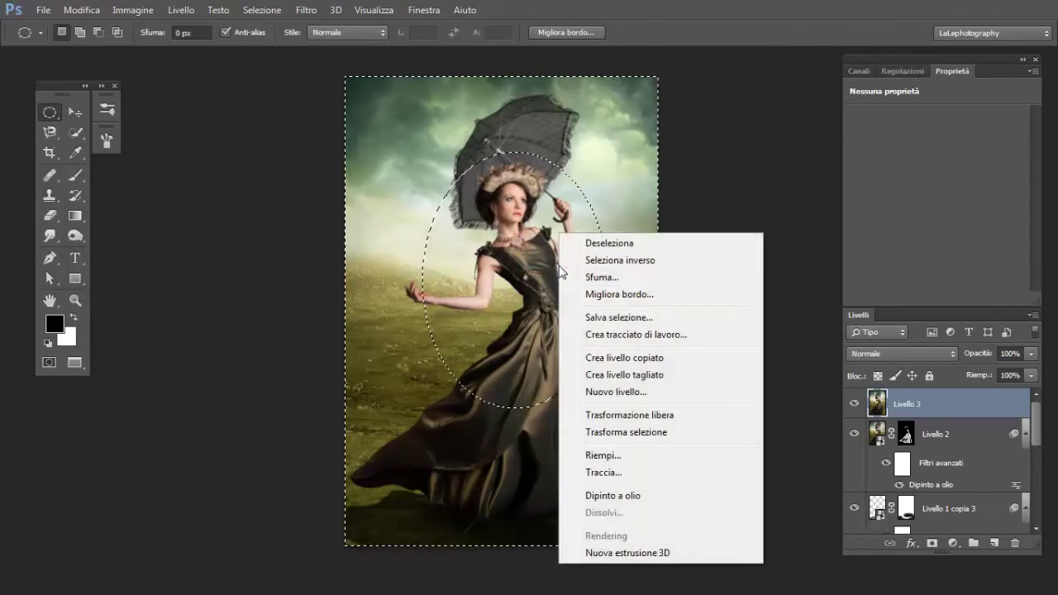
click(579, 278)
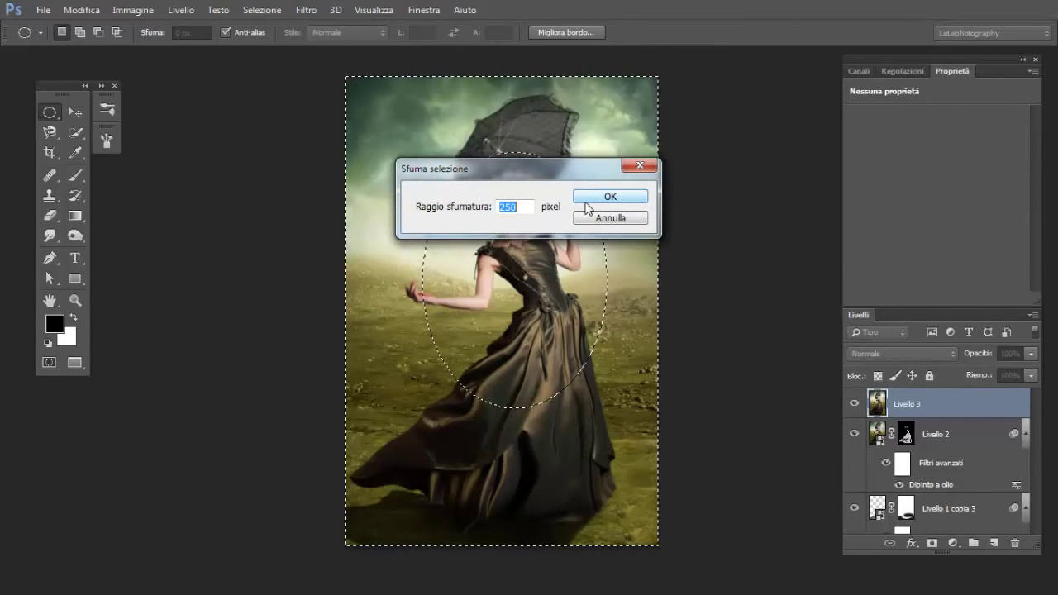
click(585, 200)
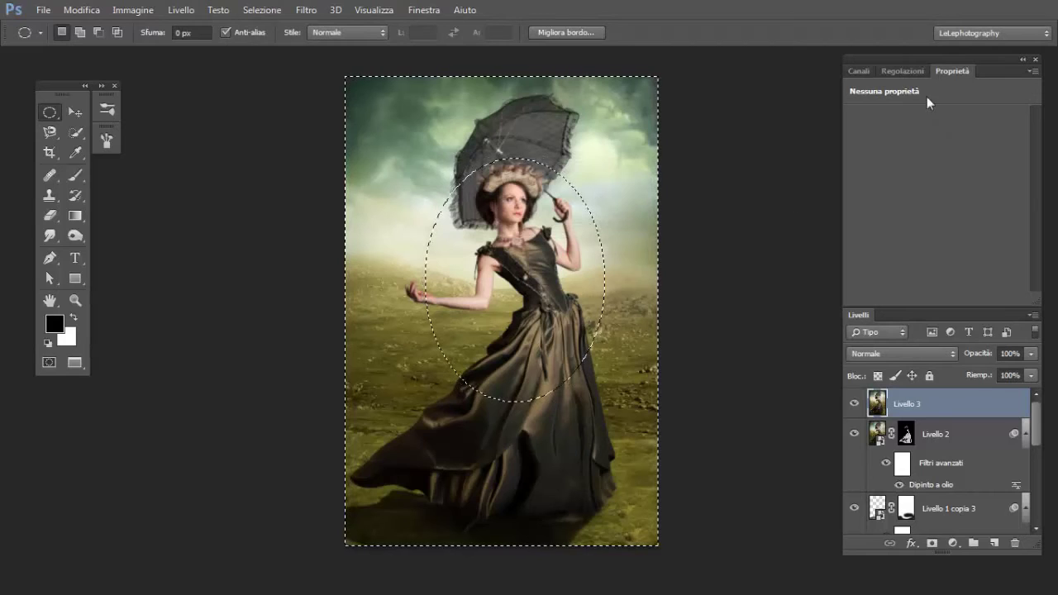
Step: Add a Levels adjustment from the feathered selection with input black at 36 and output white at 203
click(902, 71)
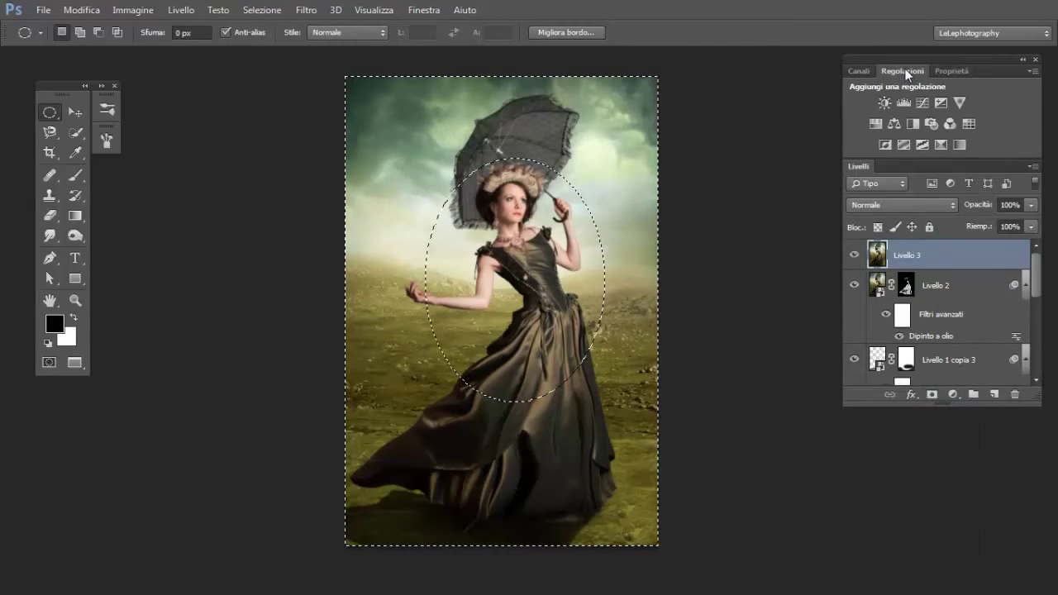
click(898, 104)
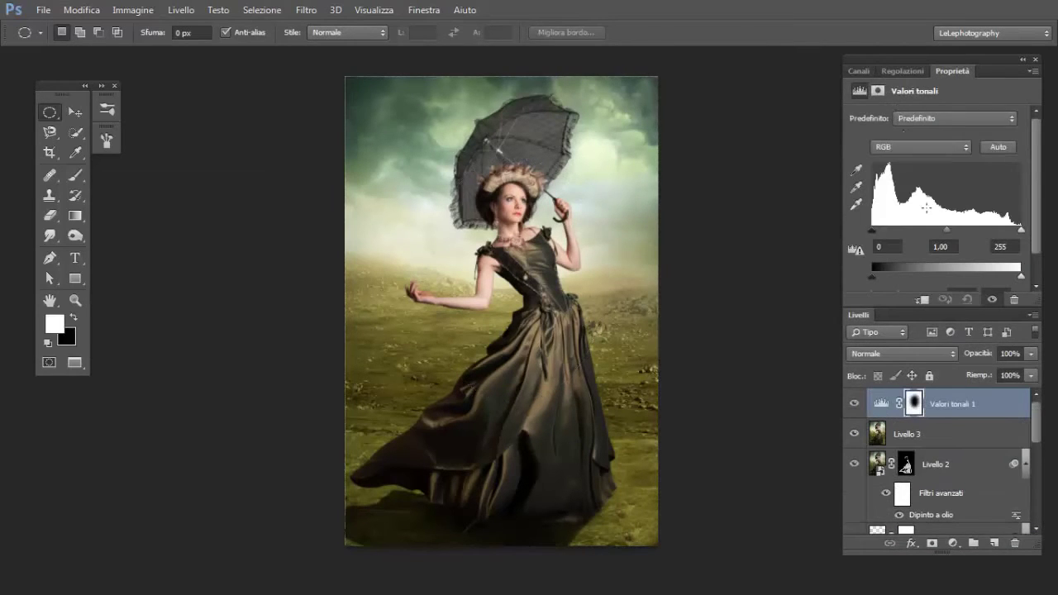
drag(871, 229, 894, 230)
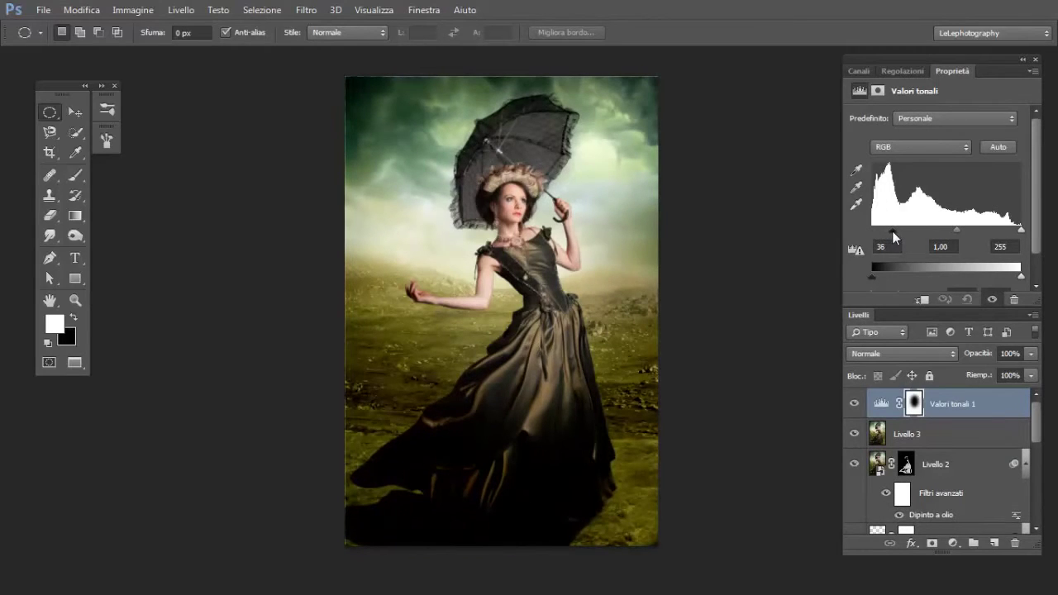
scroll(1018, 282, down, 1)
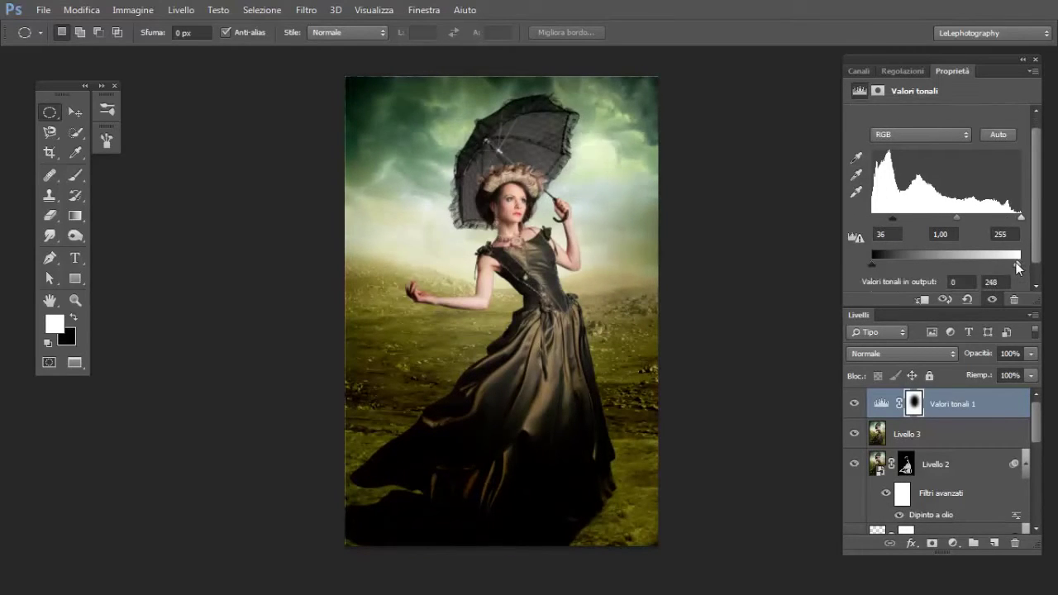
drag(1010, 263, 990, 261)
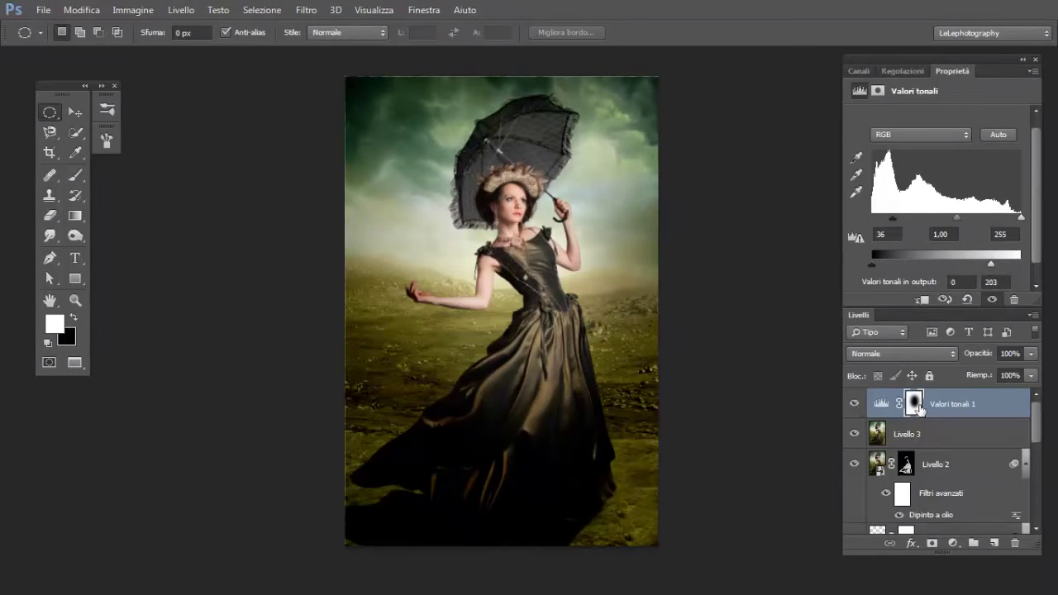
Step: Paint black on the Valori tonali 1 mask over the dress with a 507 px brush at 34% opacity
click(915, 404)
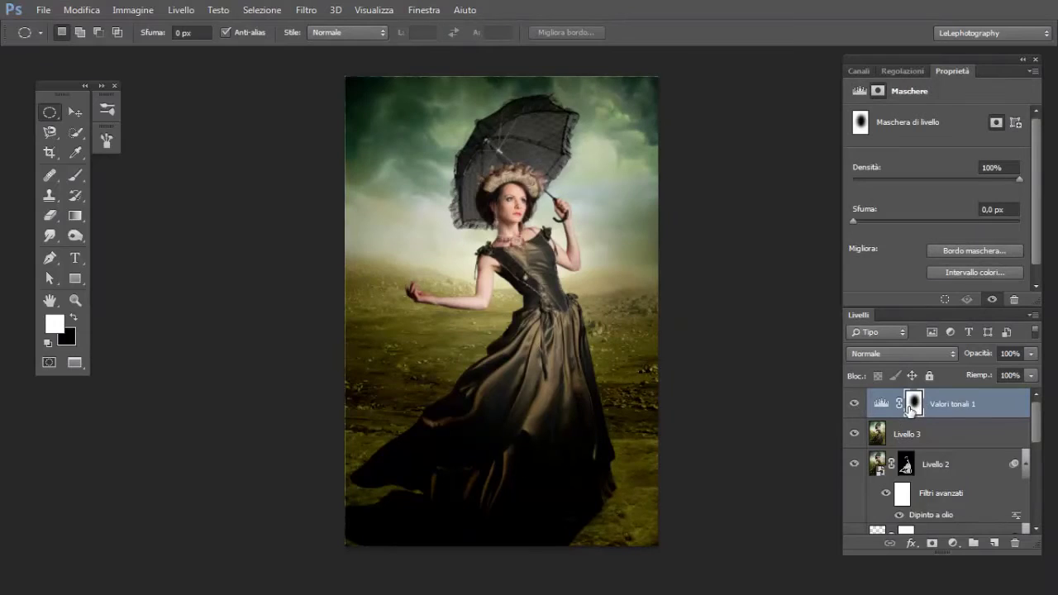
click(75, 174)
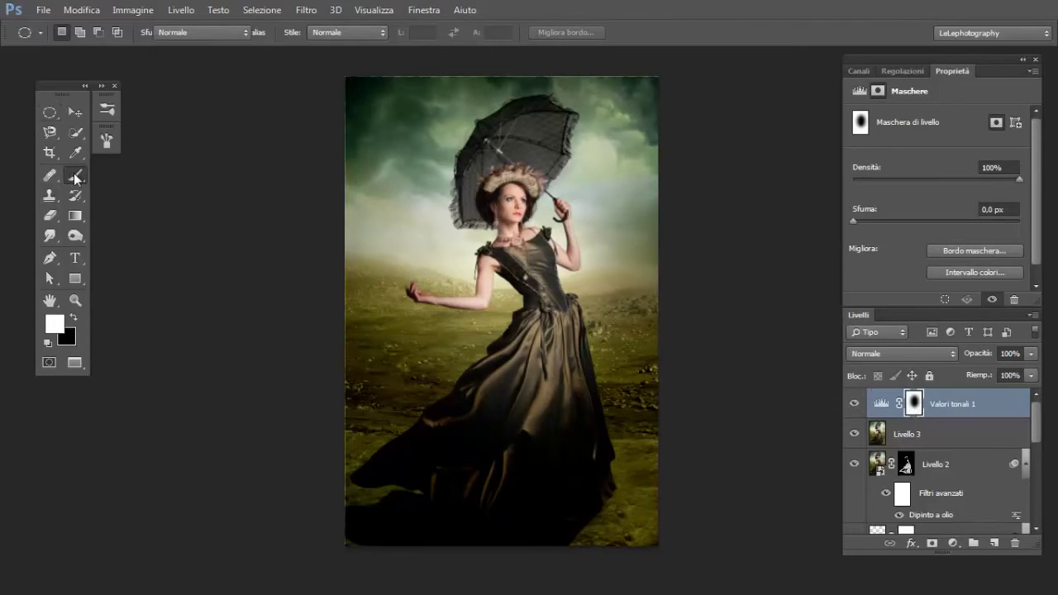
key(x)
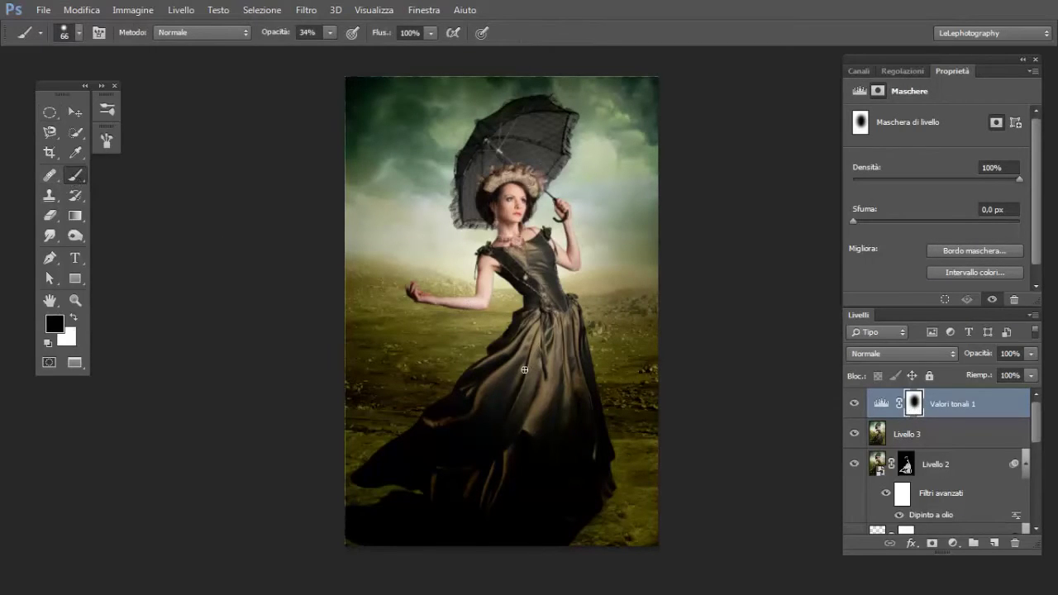
alt+drag(551, 359, 575, 360)
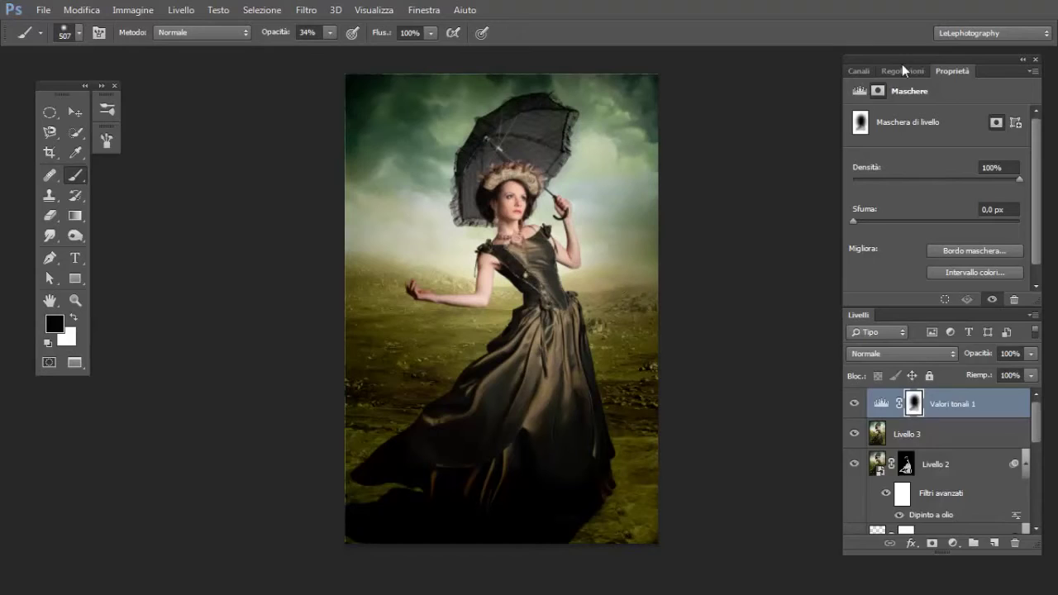
Step: Add a colorized Hue/Saturation adjustment layer with hue 34 and lightness +9
click(902, 68)
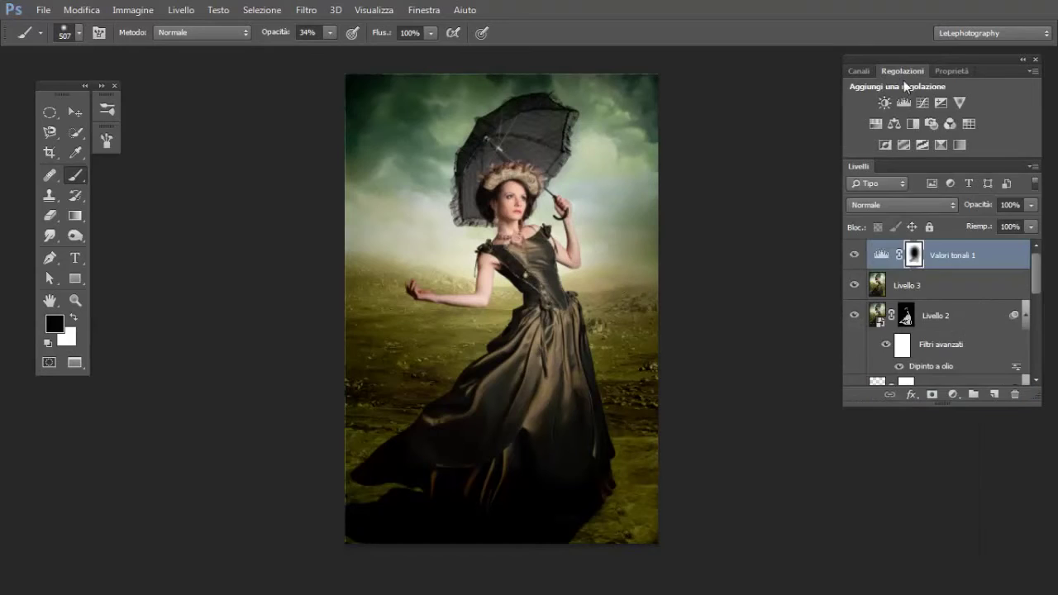
click(875, 124)
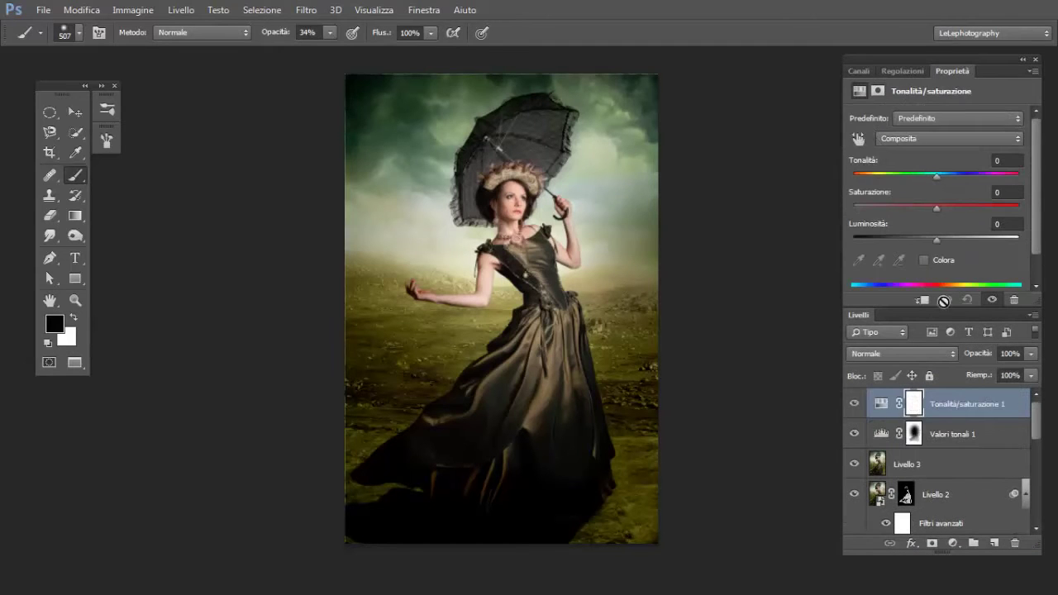
click(921, 260)
click(1008, 161)
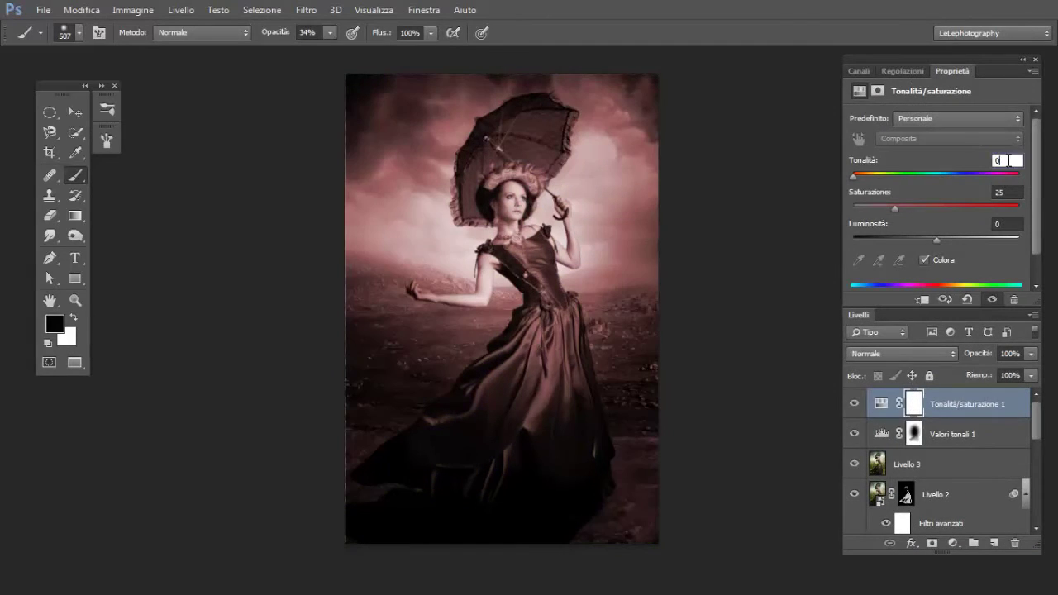
text(34)
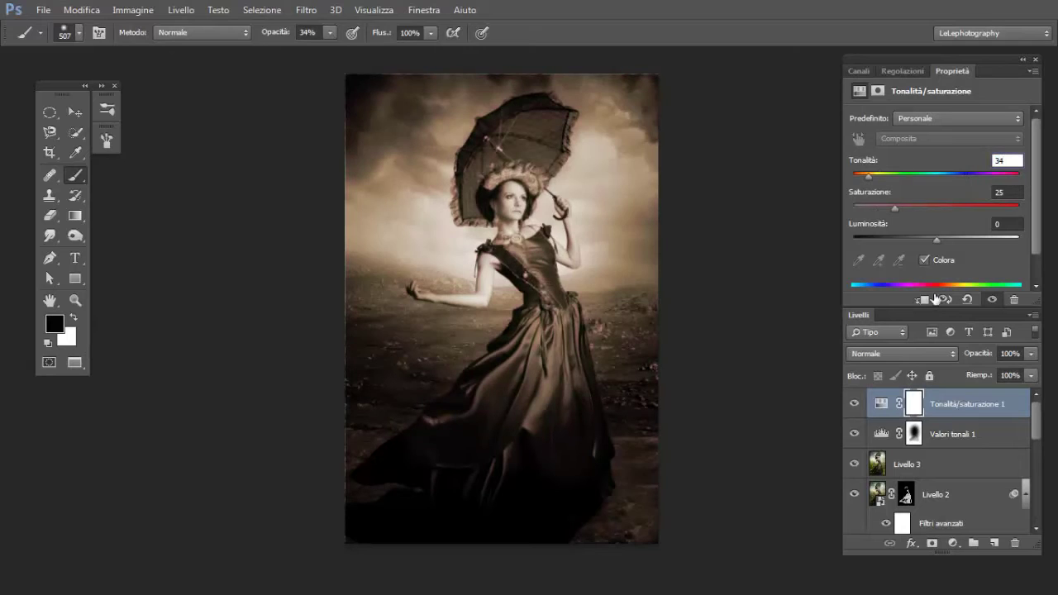
mouse_move(942, 240)
mouse_down()
mouse_move(954, 236)
mouse_move(942, 235)
mouse_up()
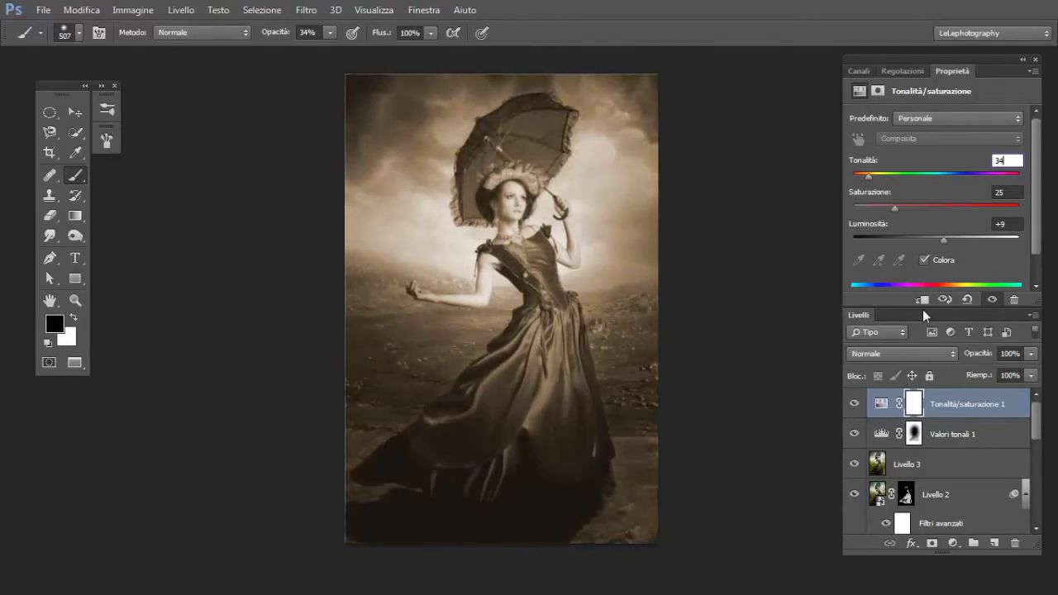
Step: Blend the Tonalità/saturazione 1 layer in Luce soffusa mode at 70% opacity
click(916, 348)
click(867, 205)
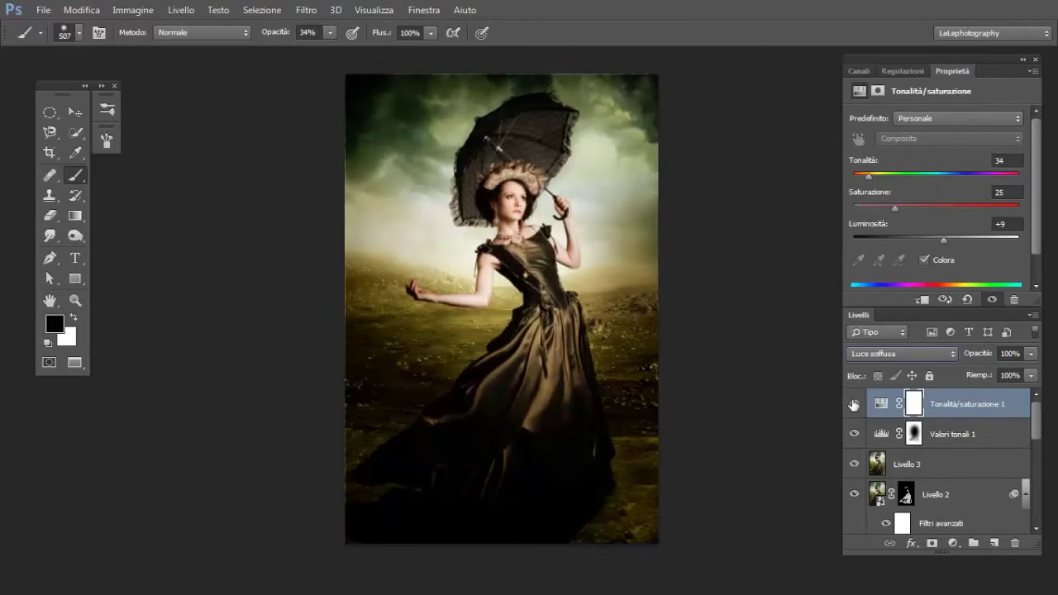
drag(972, 359, 950, 355)
Step: Add a second Hue/Saturation adjustment layer and lower its saturation to -16
click(890, 71)
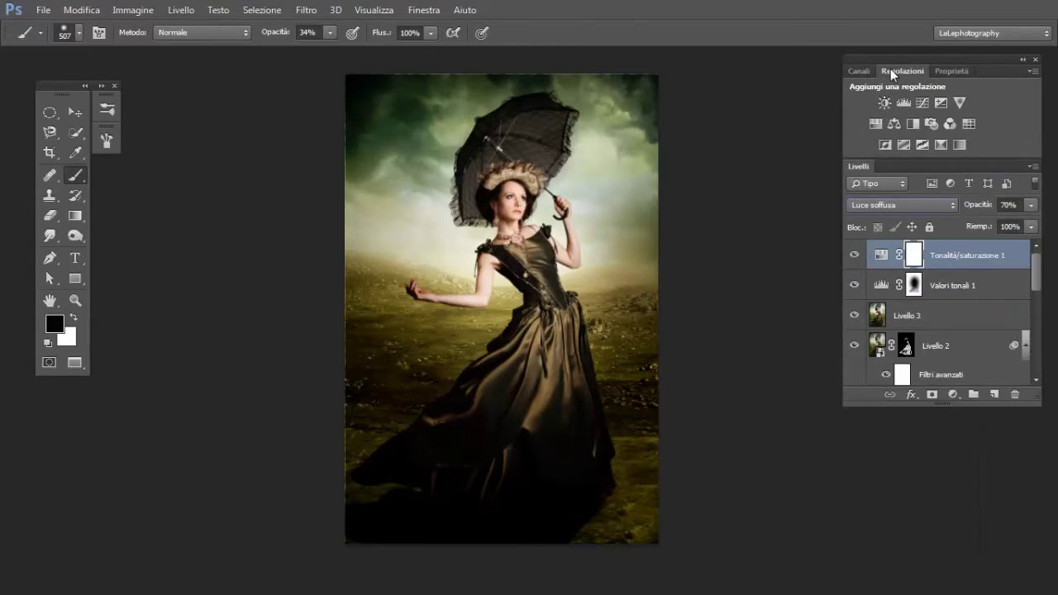
click(875, 122)
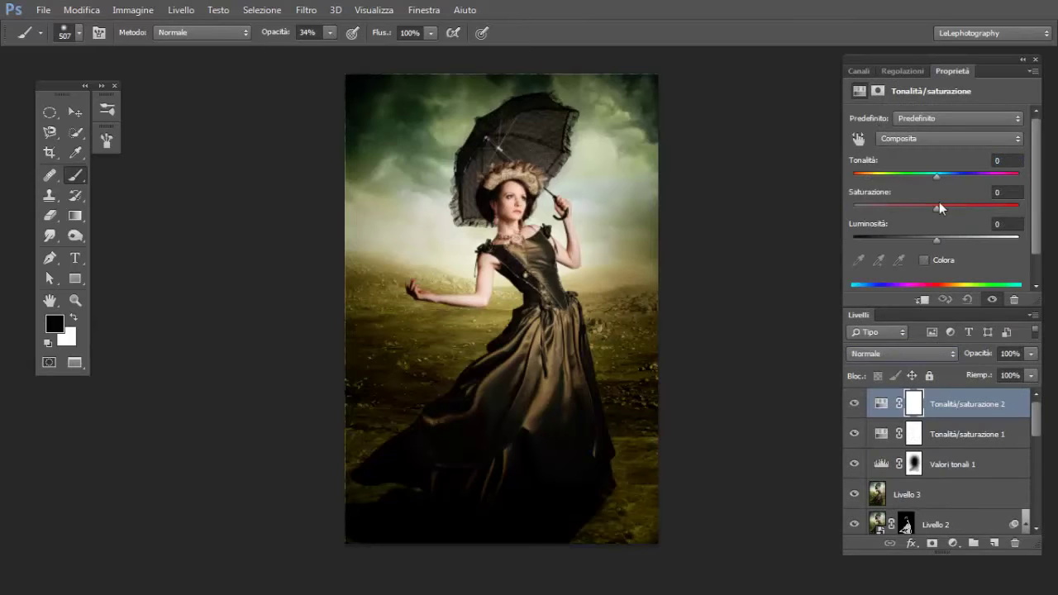
drag(936, 208, 923, 210)
Step: Create a gradient fill layer using the Nero, Bianco preset with the Angolo style
click(189, 14)
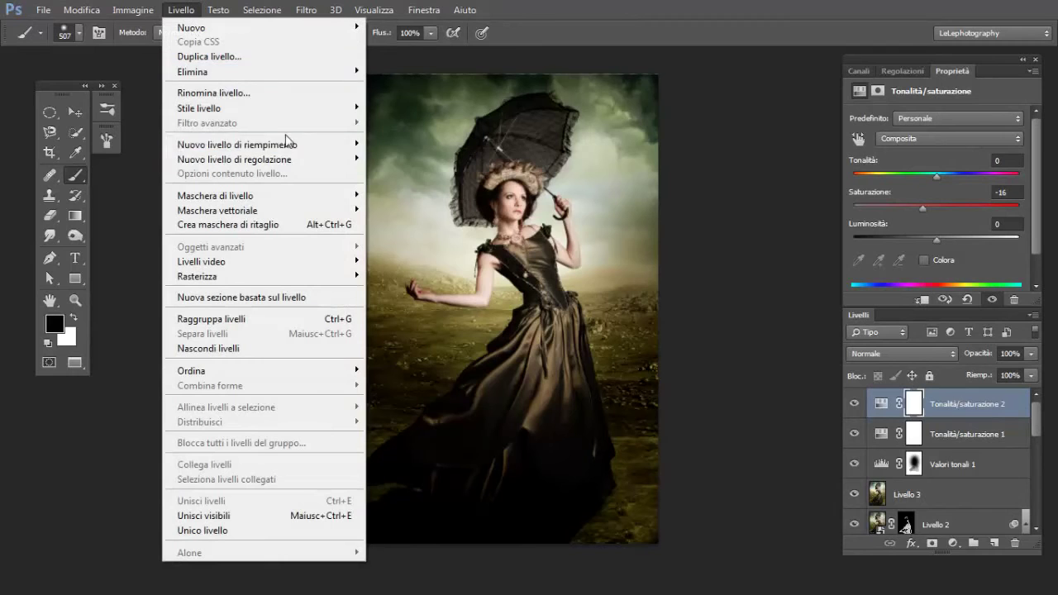
mouse_move(285, 147)
click(380, 161)
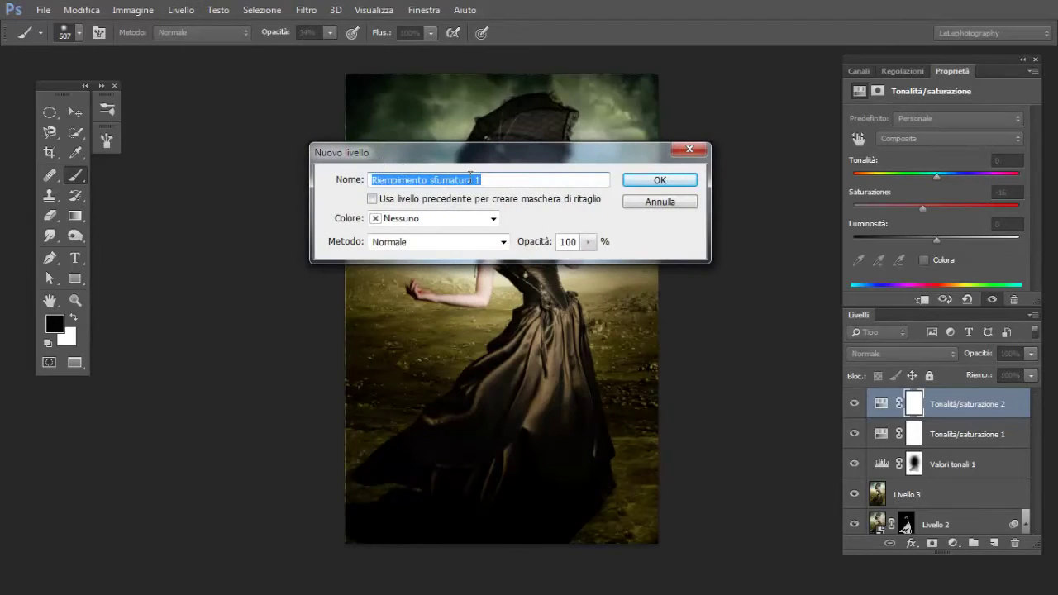
key(Return)
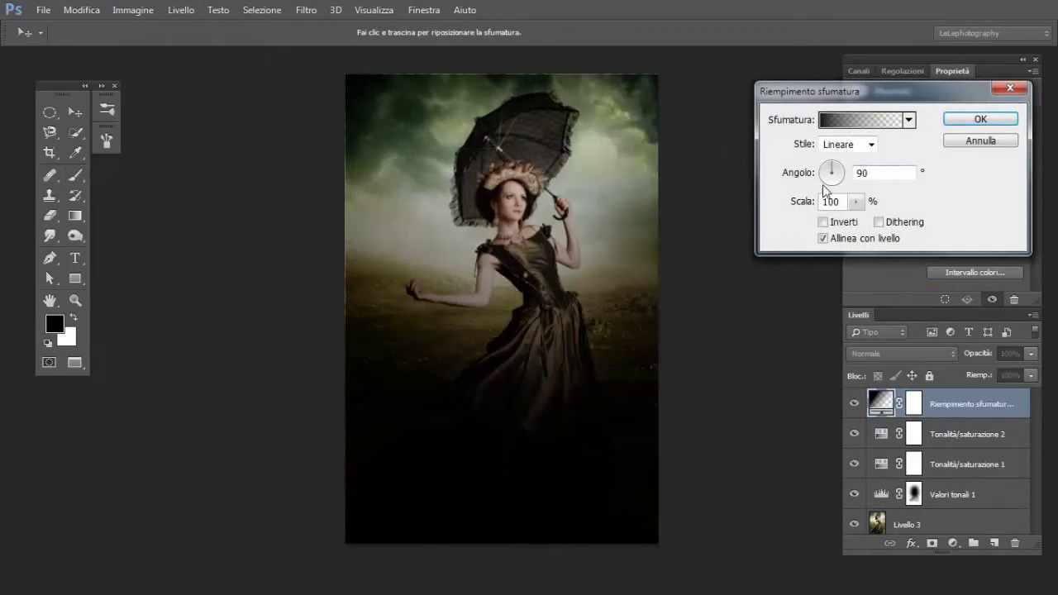
click(868, 124)
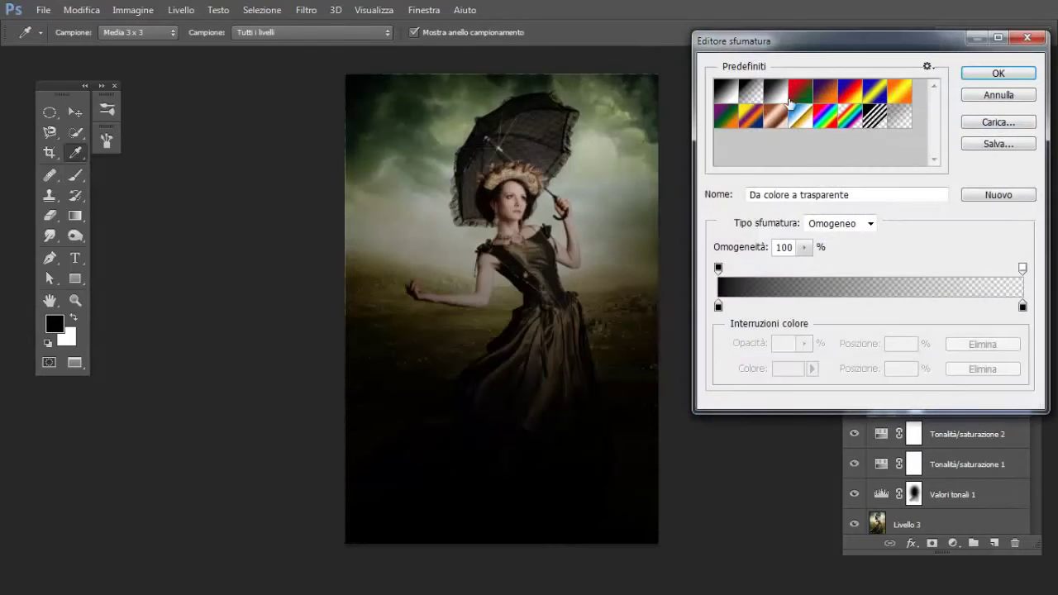
click(776, 93)
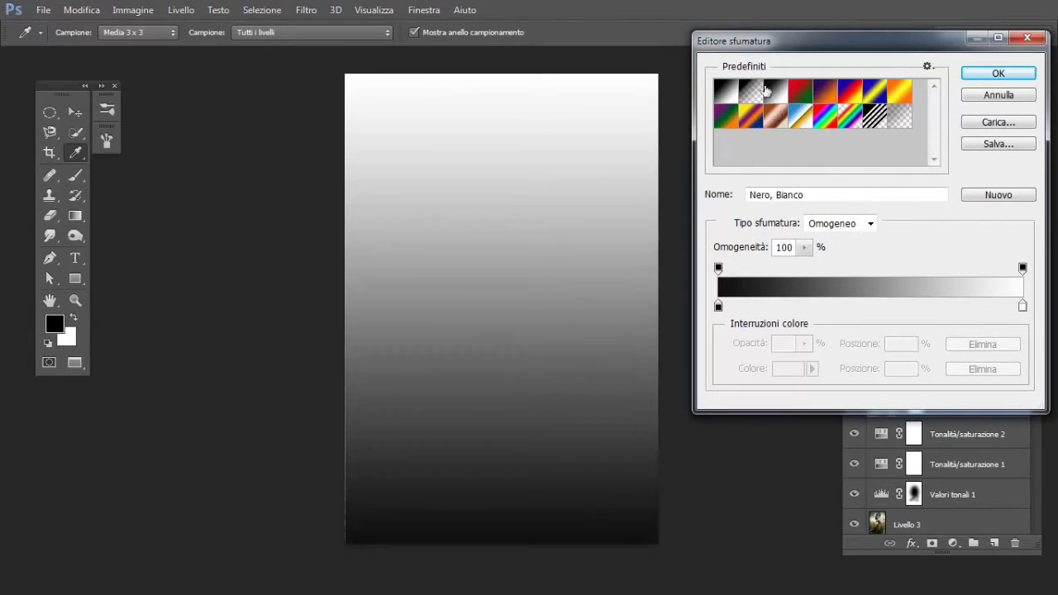
click(992, 74)
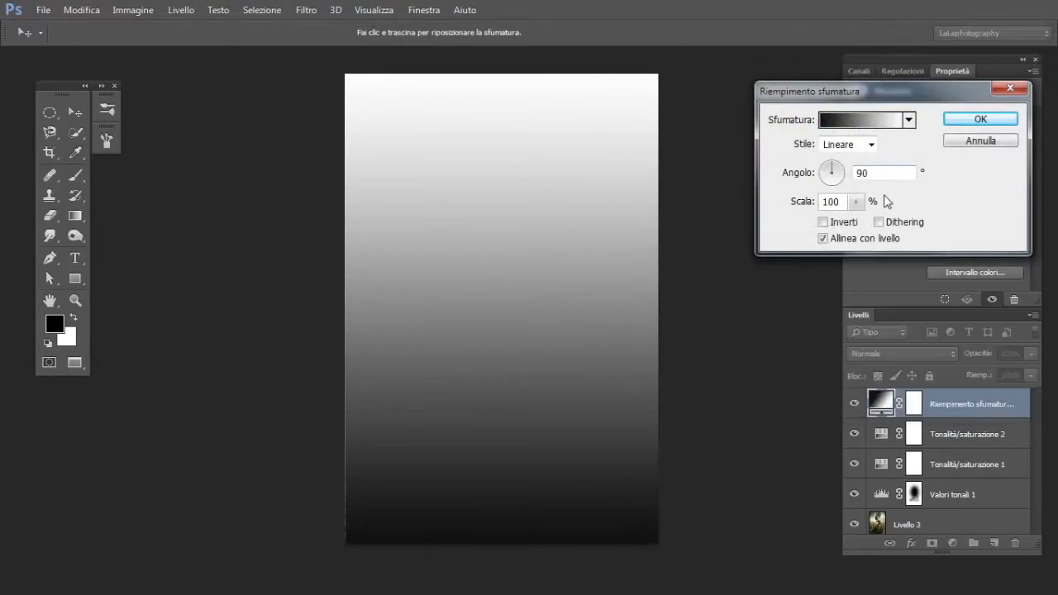
click(850, 150)
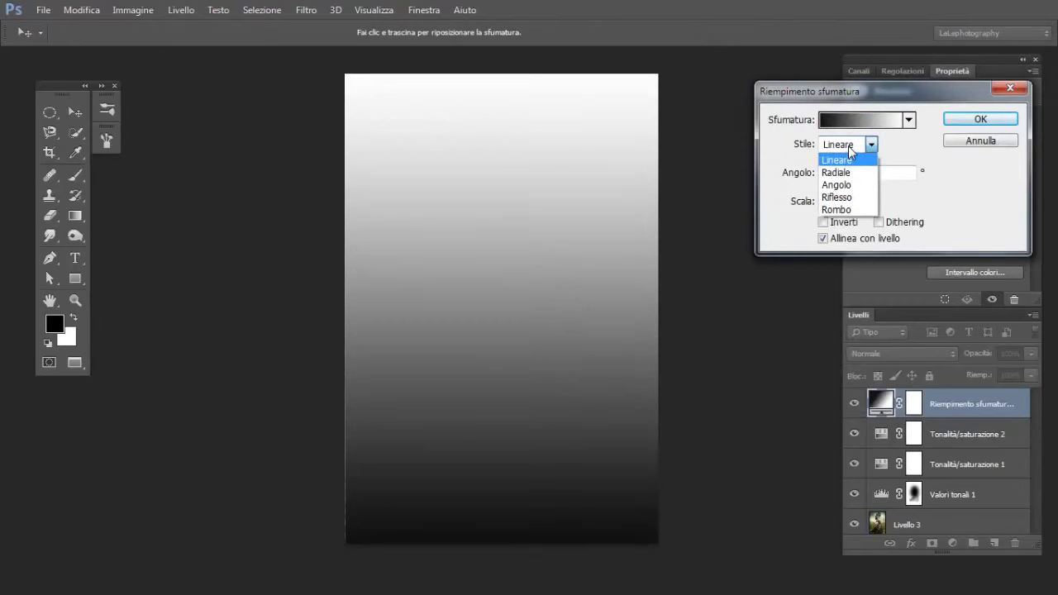
click(855, 186)
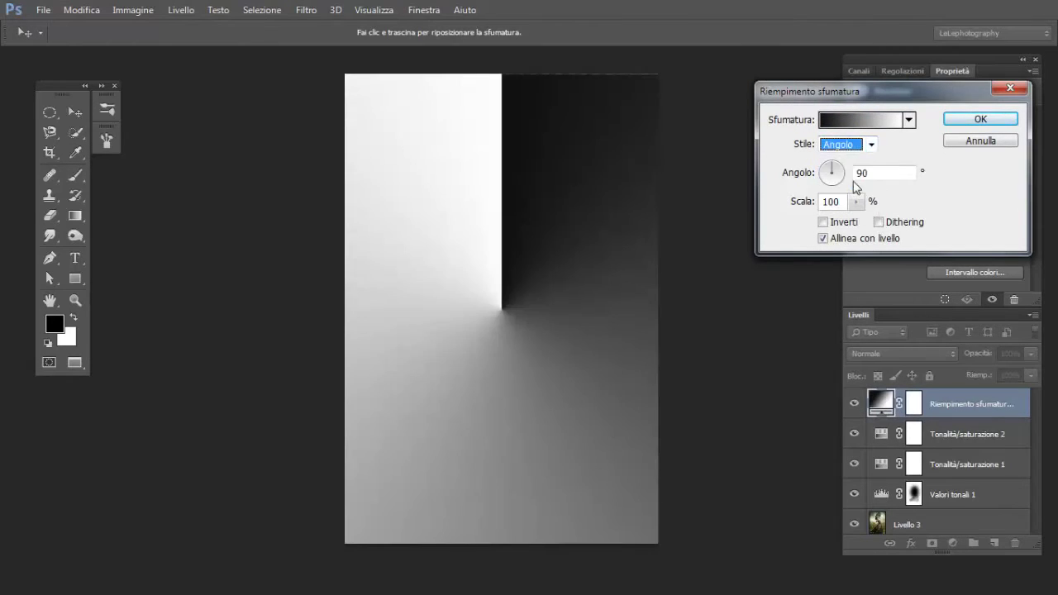
Step: Change the fill's gradient type to Disturbo with 34% roughness
click(857, 132)
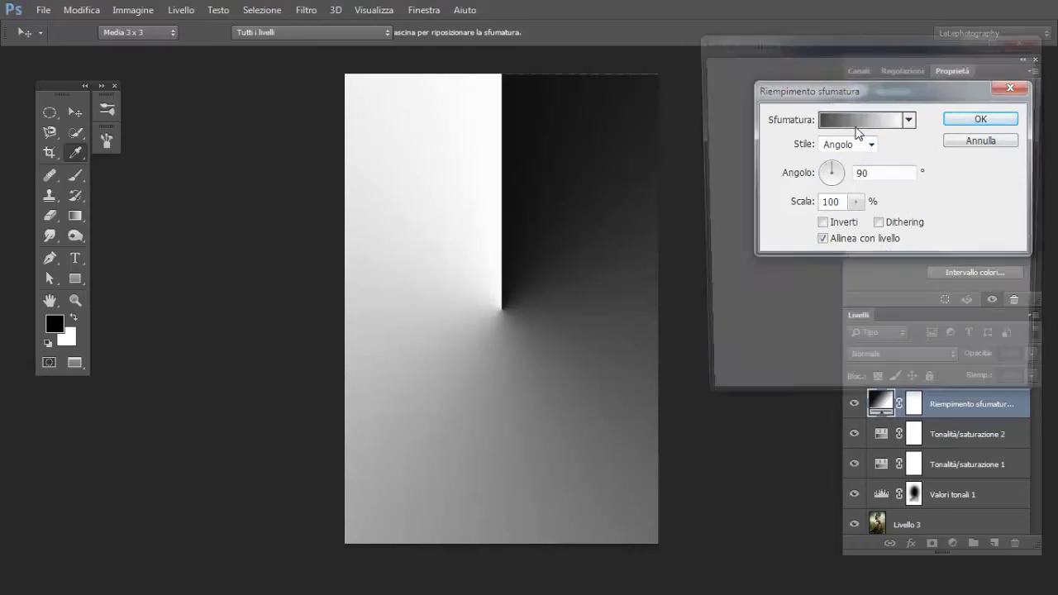
click(850, 223)
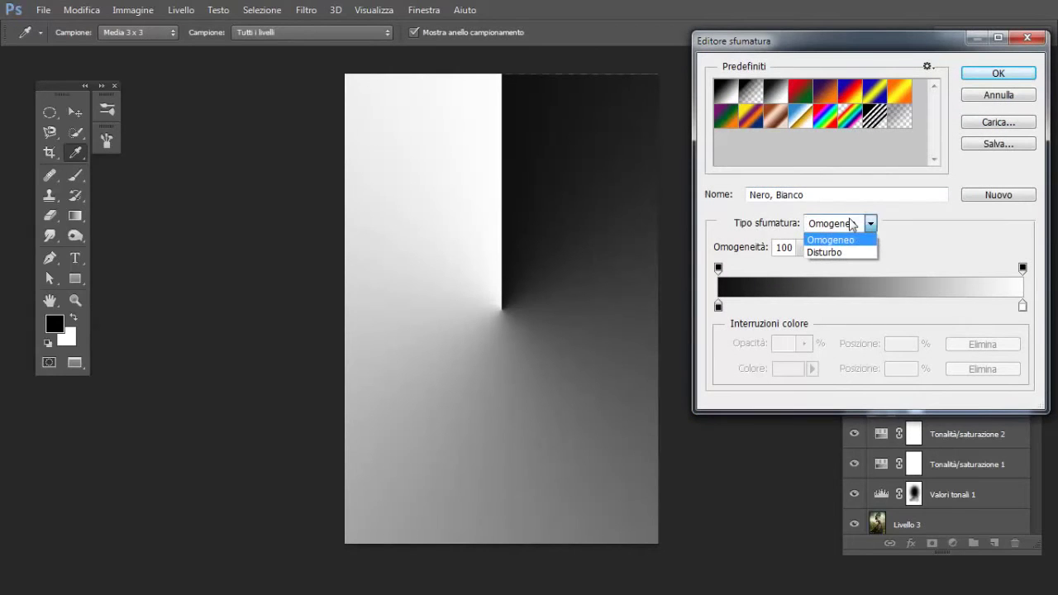
click(825, 253)
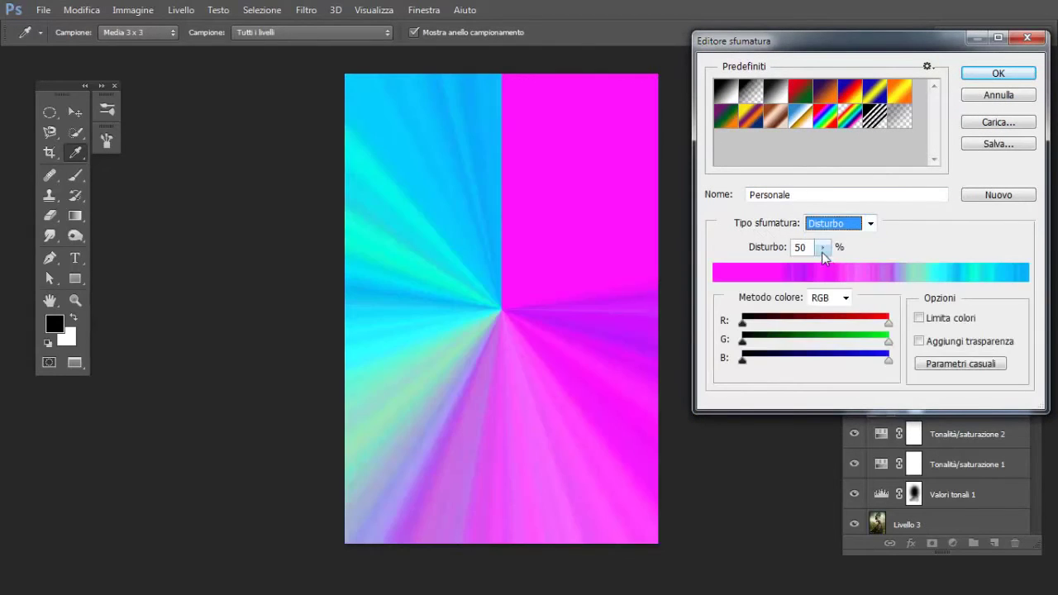
drag(822, 247, 811, 271)
click(905, 245)
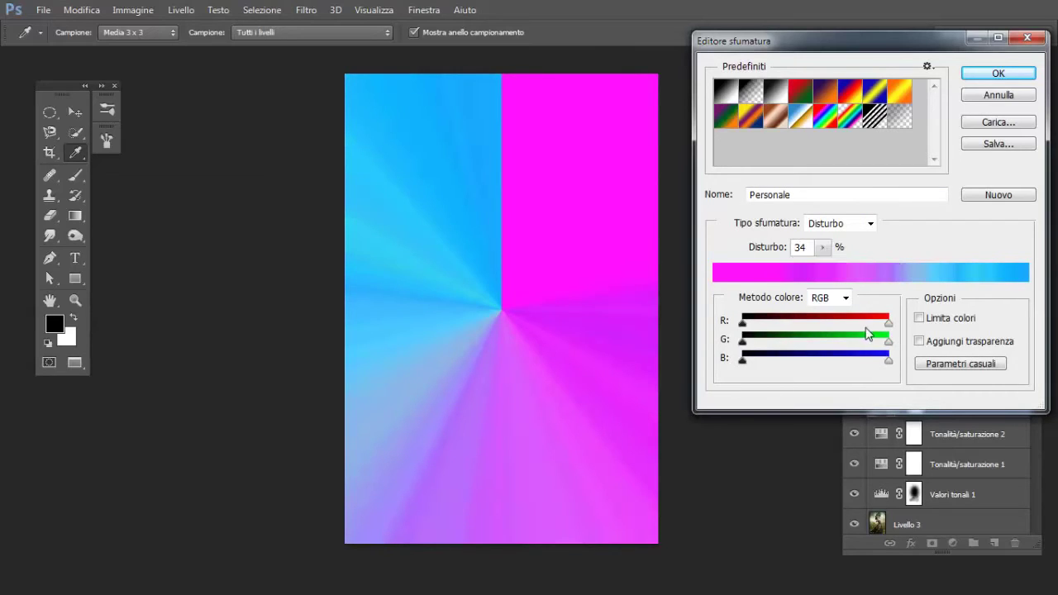
Step: Switch the noise gradient's color model to HSB and reduce its maximum saturation to zero
click(832, 301)
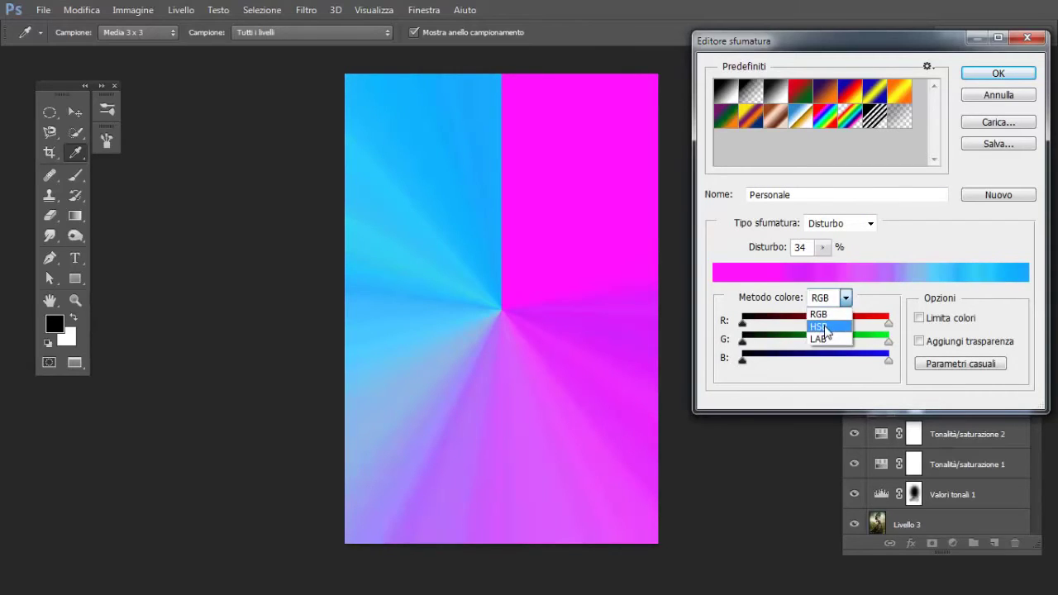
click(826, 327)
drag(889, 342, 734, 341)
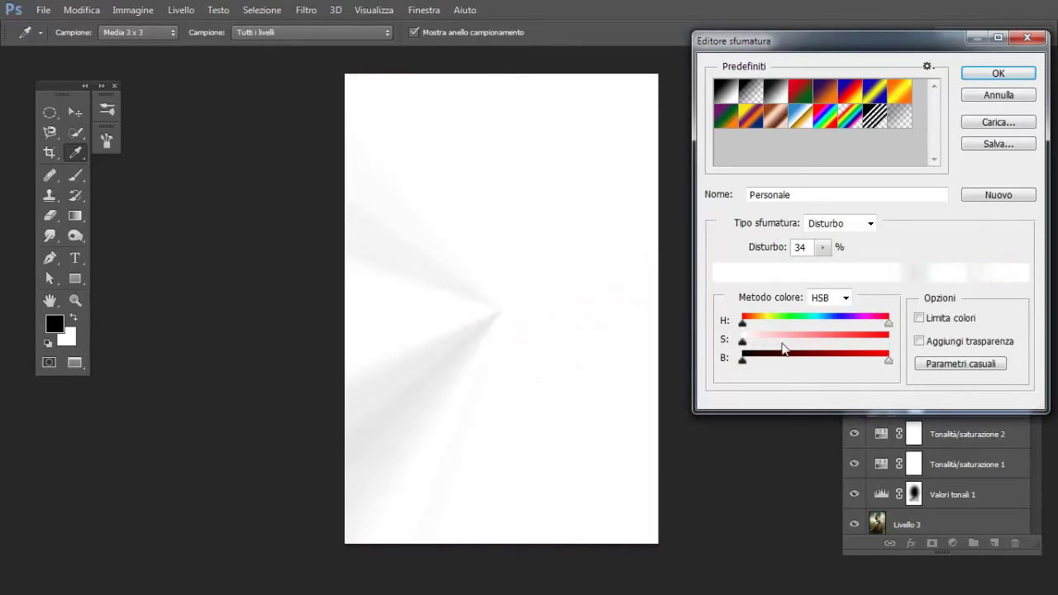
Step: Randomize the noise gradient until it shows soft gray rays, and move their origin to the image's upper-right corner
click(962, 364)
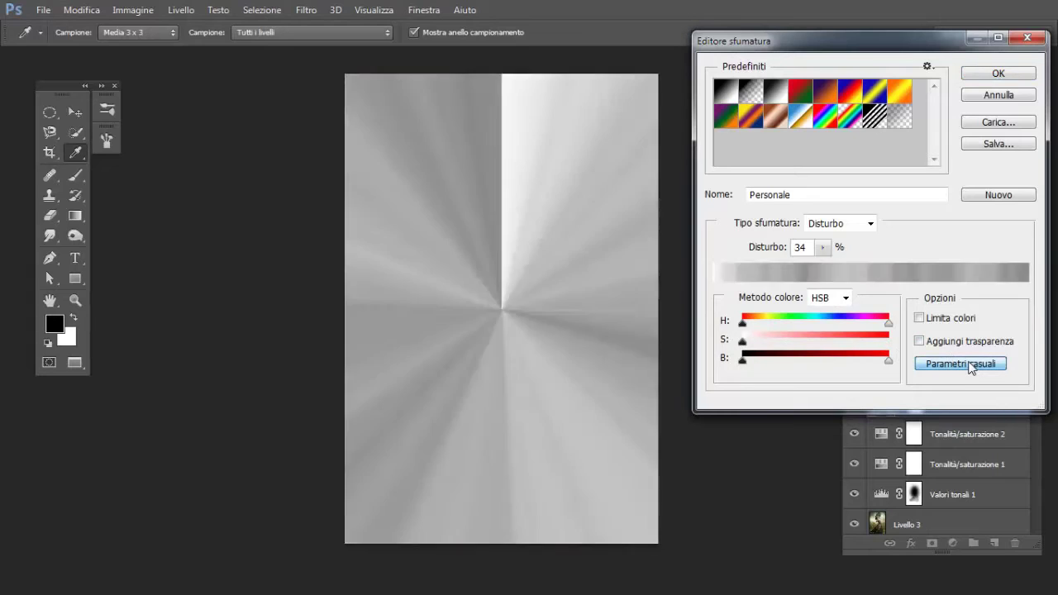
click(970, 366)
click(971, 368)
click(971, 367)
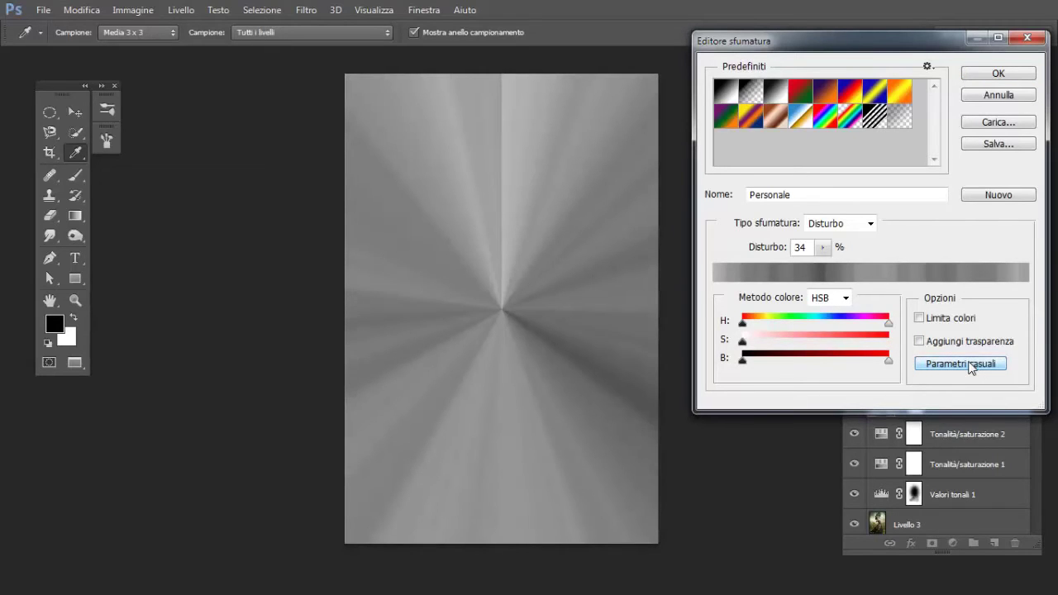
click(998, 74)
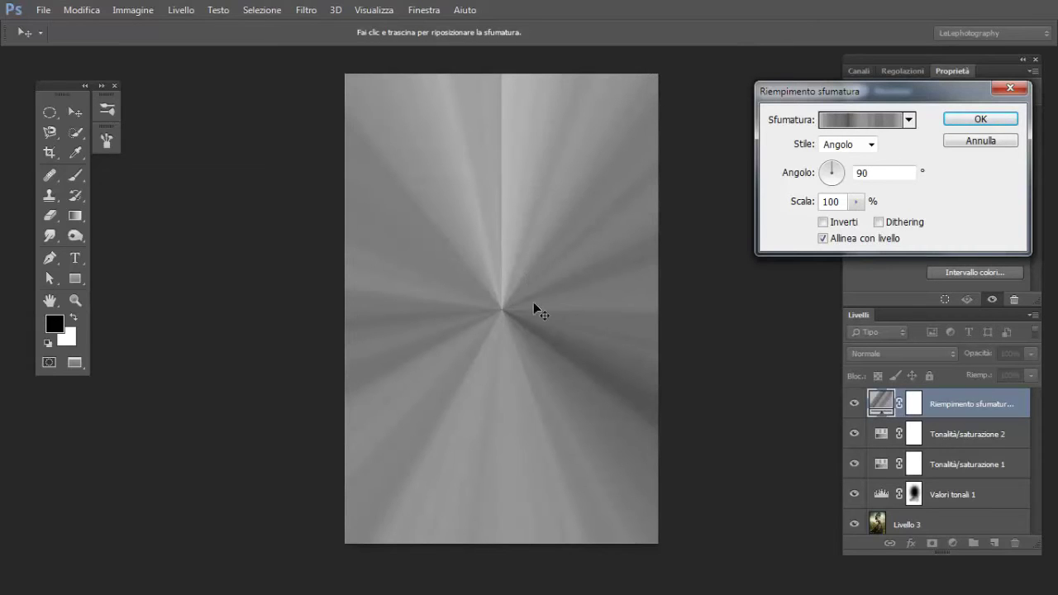
drag(503, 308, 696, 58)
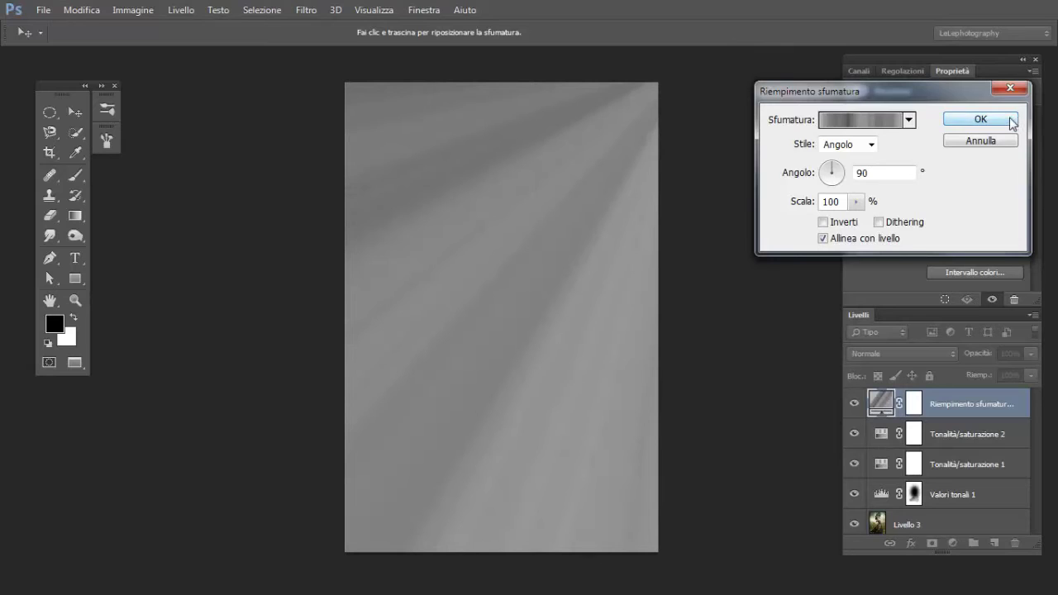
click(1011, 122)
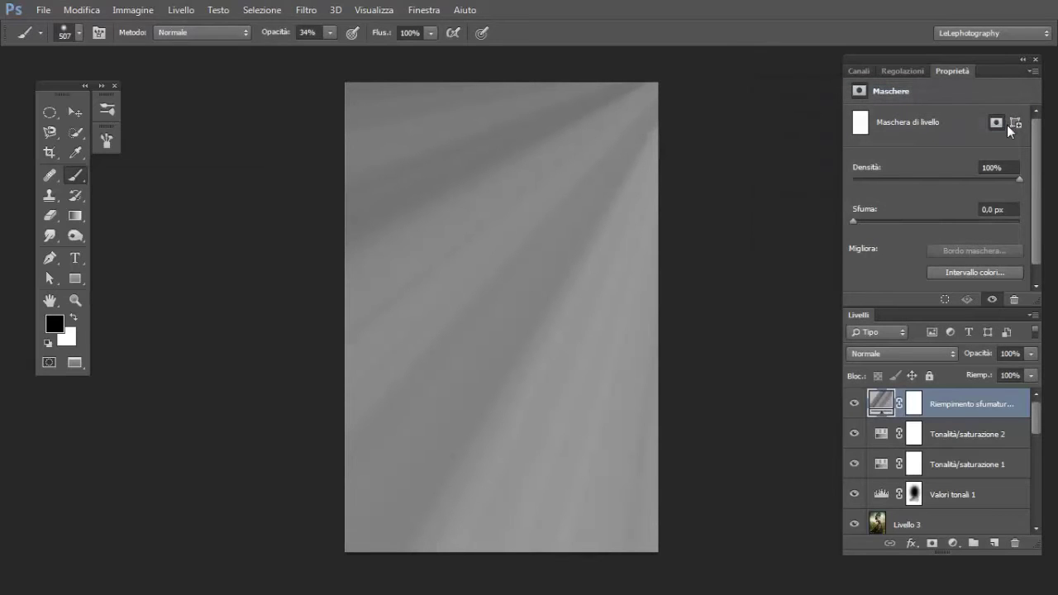
Step: Set the gradient fill layer's blending mode to Luce lineare
click(905, 354)
click(882, 58)
key(l)
key(l)
key(l)
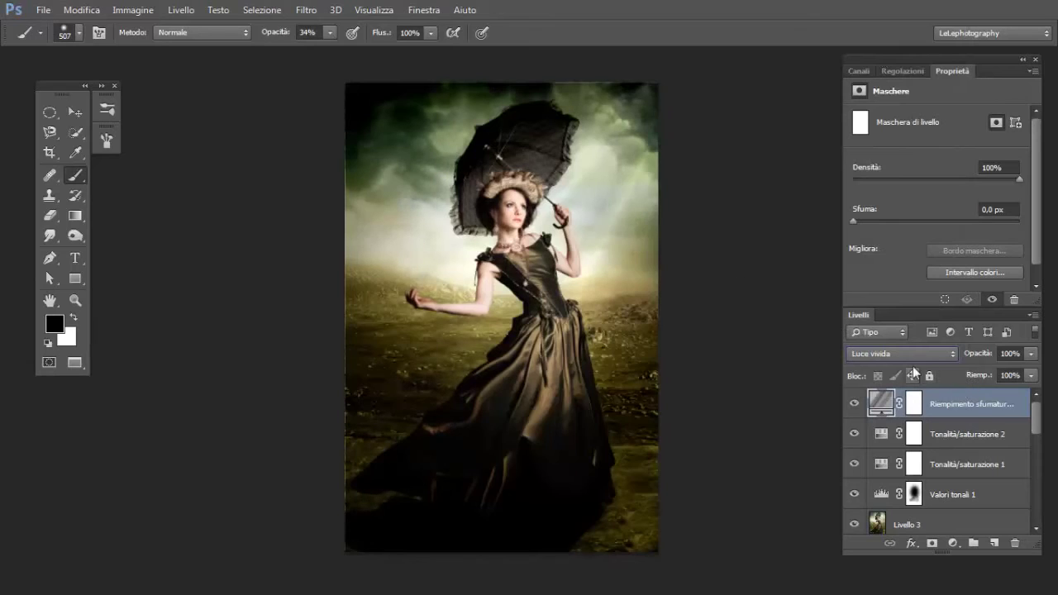
key(Down)
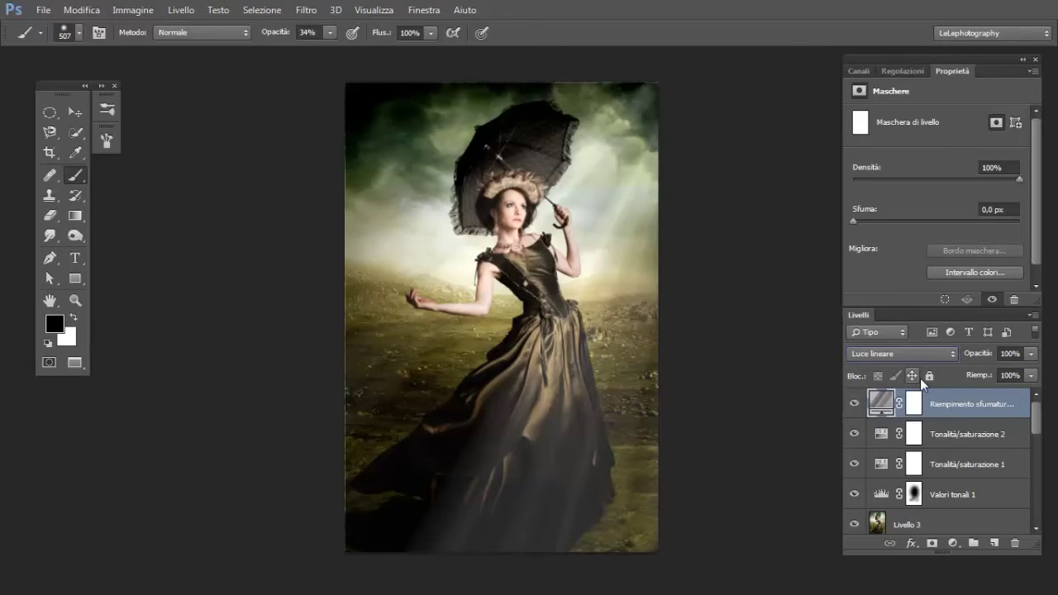
Step: Reopen the gradient fill settings and rotate the rays to an angle of 60,26°
double_click(883, 402)
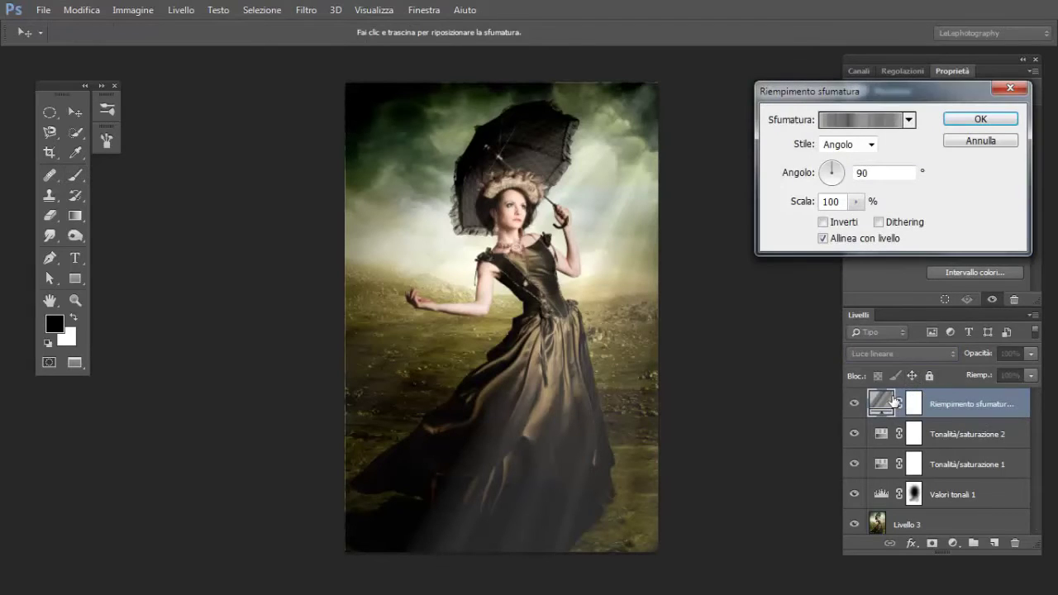
mouse_move(827, 166)
mouse_down()
mouse_move(840, 168)
mouse_move(832, 171)
mouse_up()
click(833, 171)
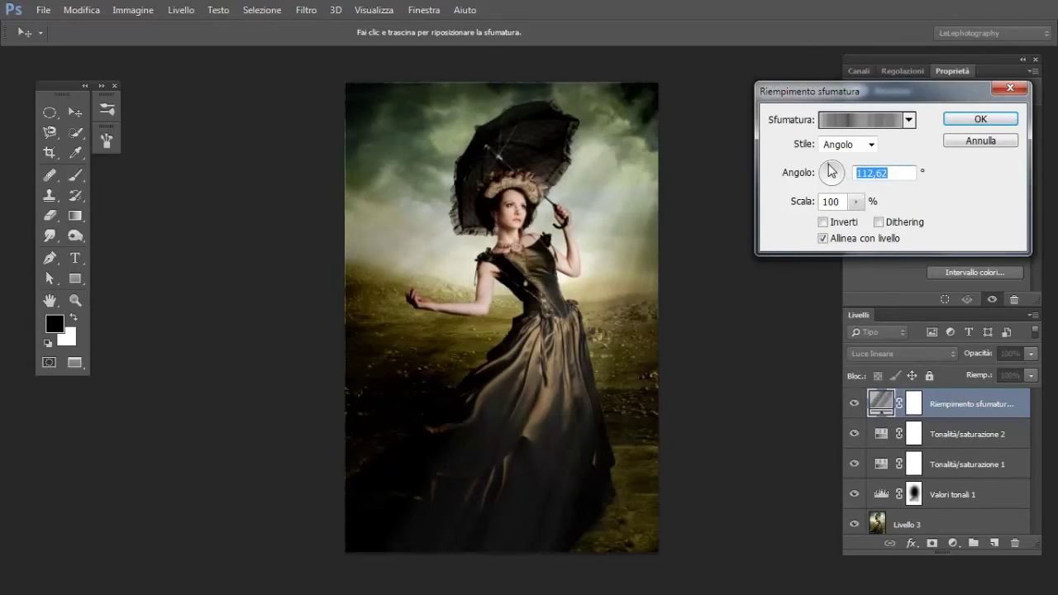
click(828, 168)
click(830, 172)
click(829, 181)
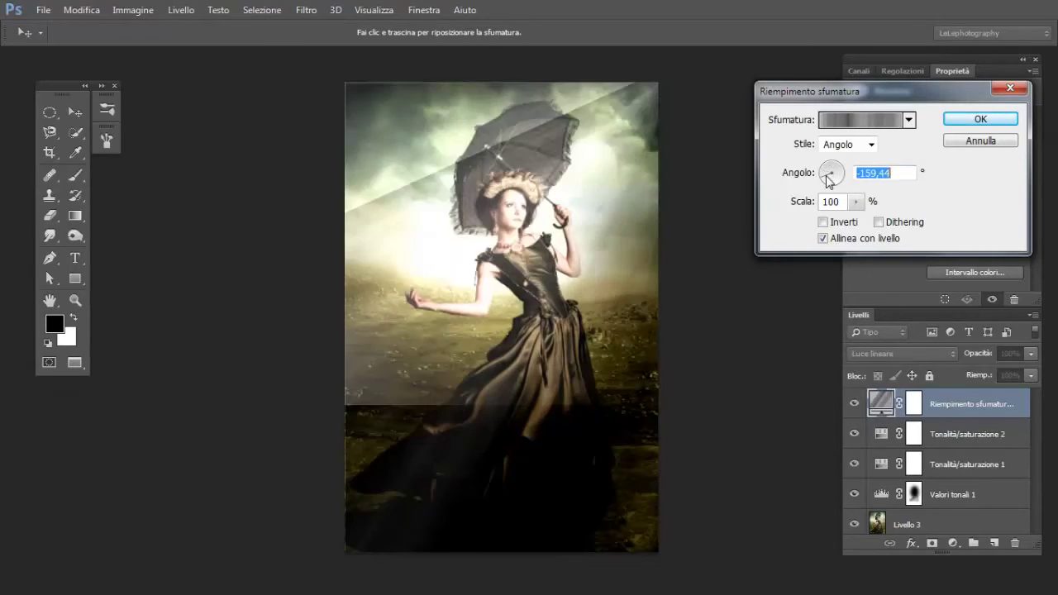
click(829, 181)
mouse_move(831, 181)
mouse_down()
mouse_move(853, 188)
mouse_move(838, 163)
mouse_up()
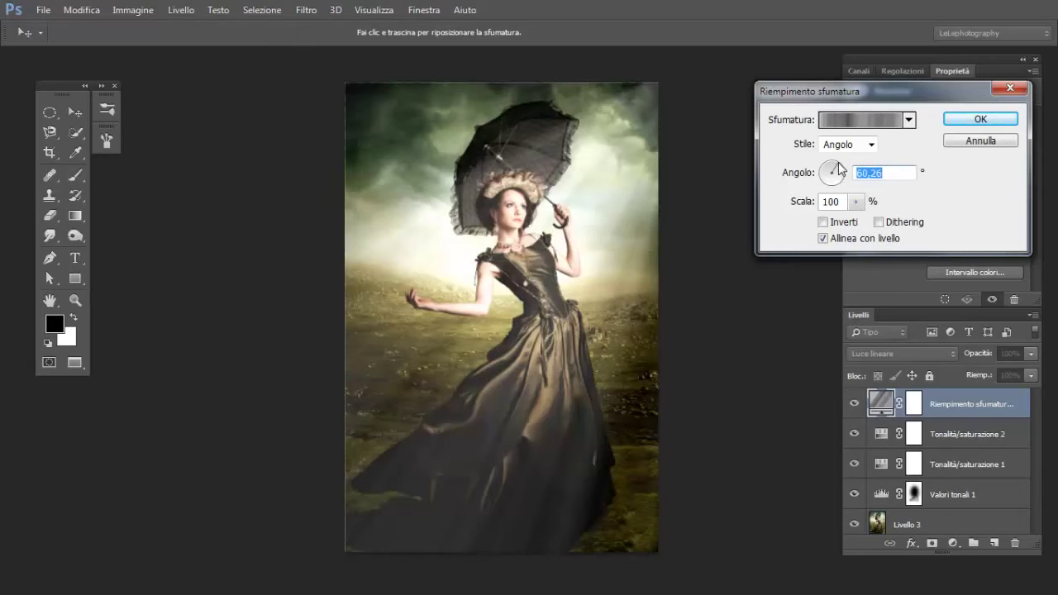
Step: Reduce the noise gradient's roughness to 28% and apply the updated gradient fill
click(864, 126)
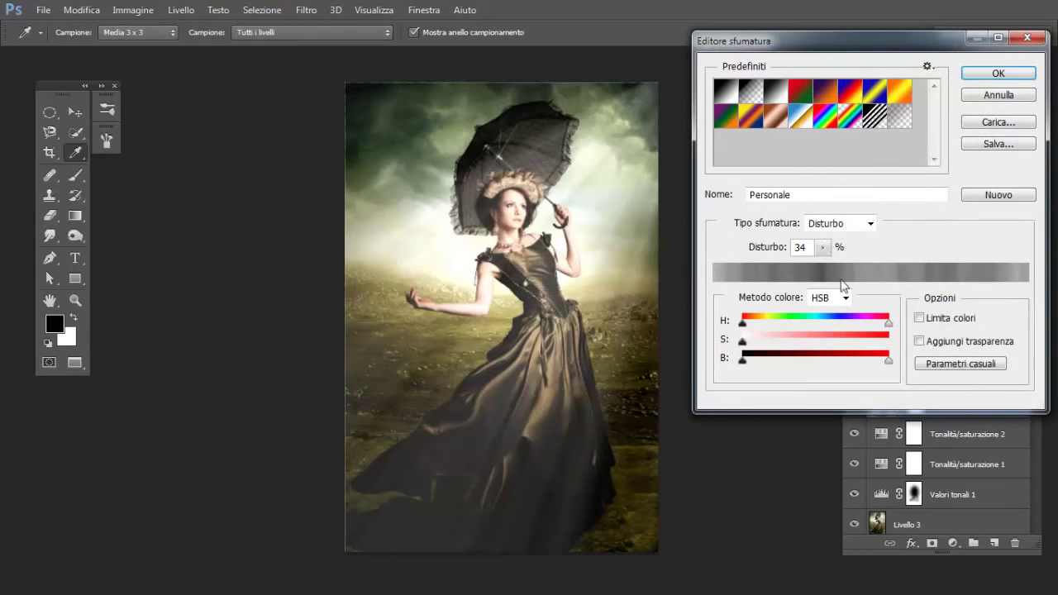
click(823, 247)
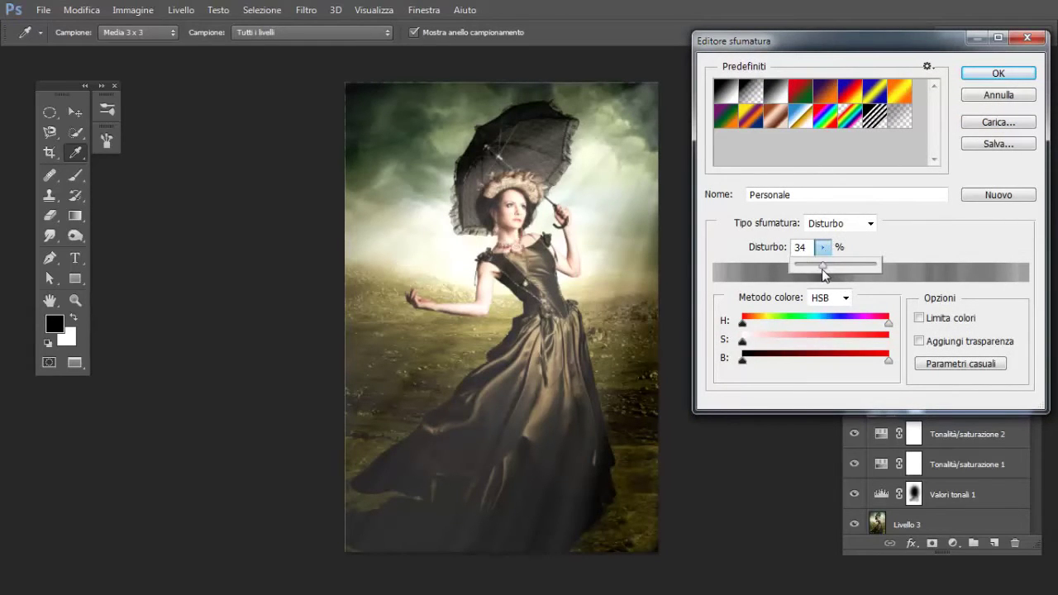
drag(823, 275, 820, 274)
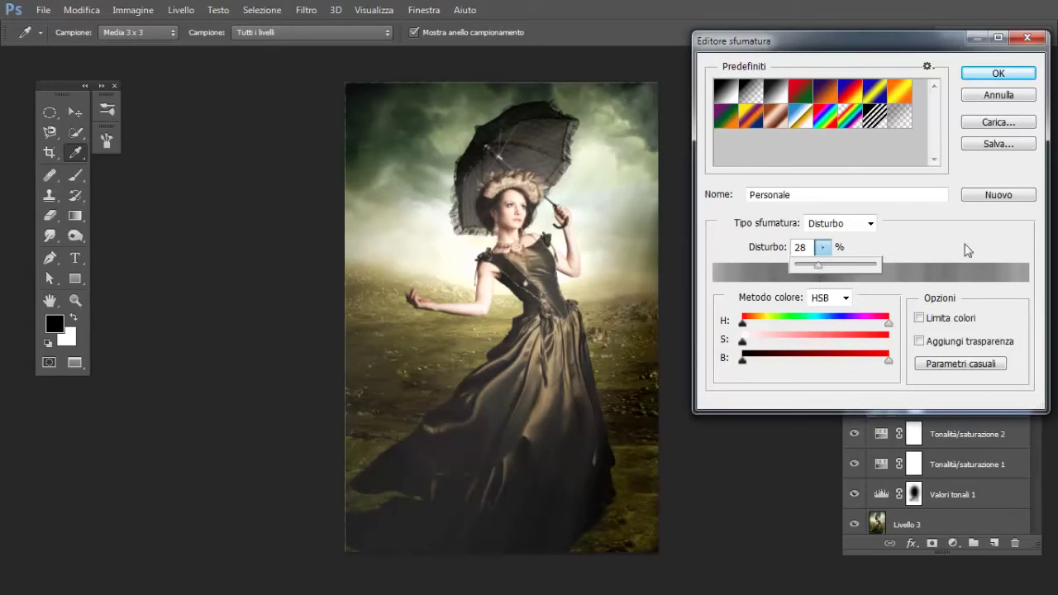
click(907, 249)
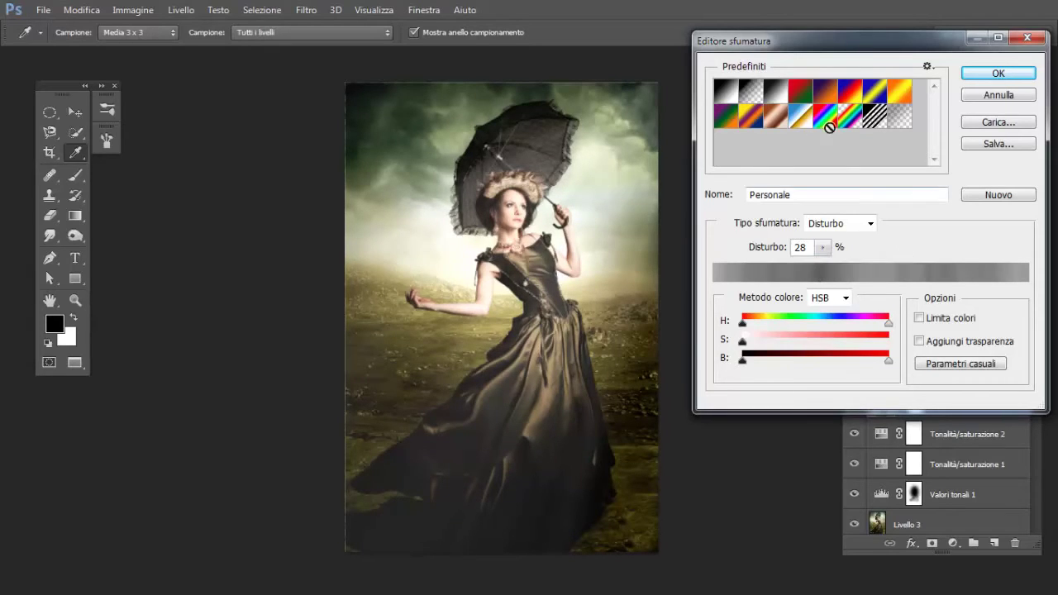
click(996, 73)
click(980, 119)
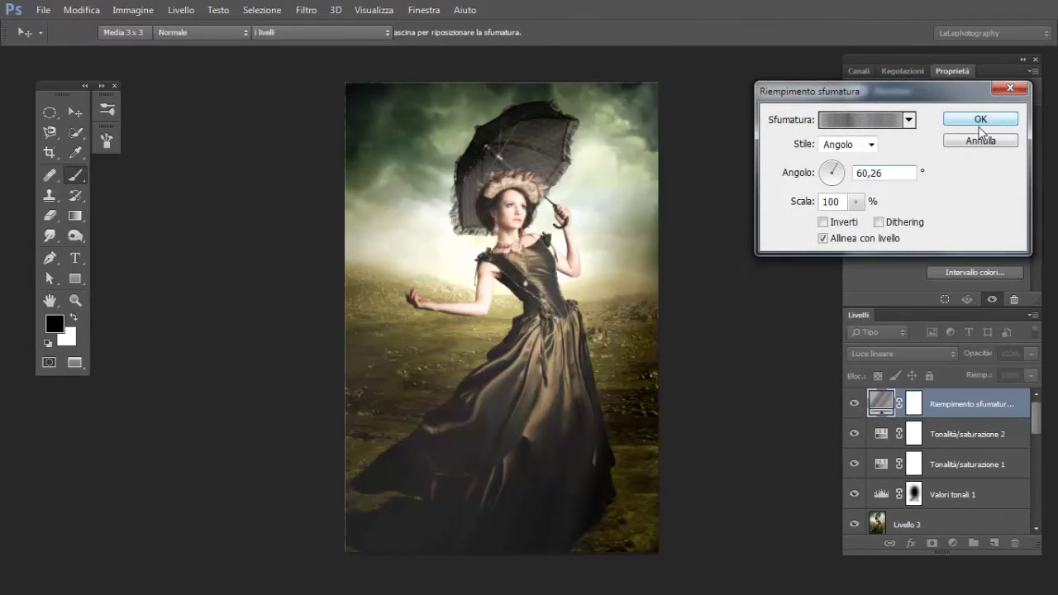
Step: Paint black on the gradient fill's mask over the woman's face and upper body with a small brush at 23% opacity
key(b)
key(ctrl+plus)
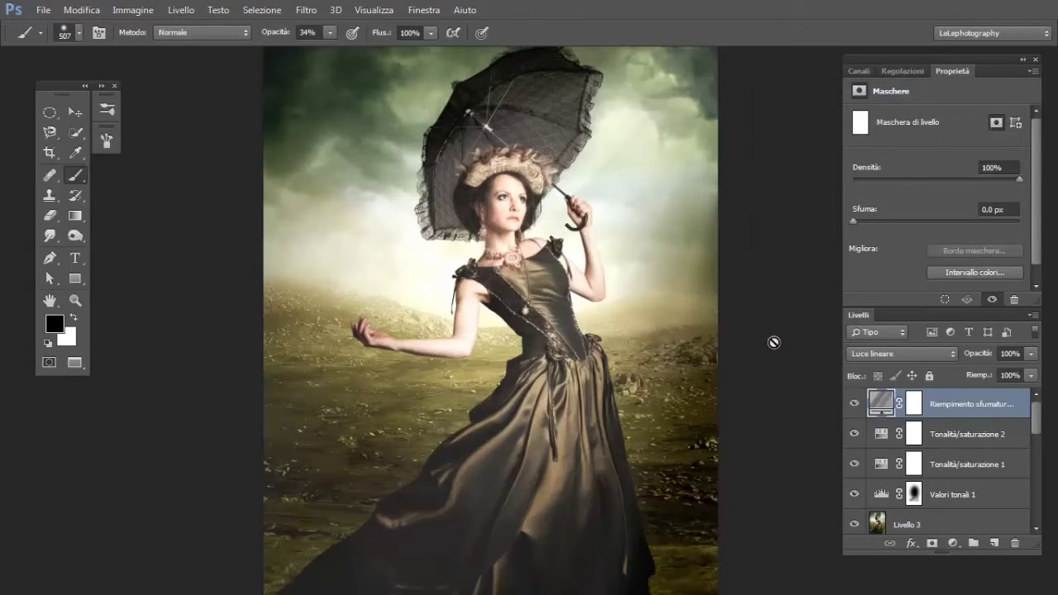
click(913, 404)
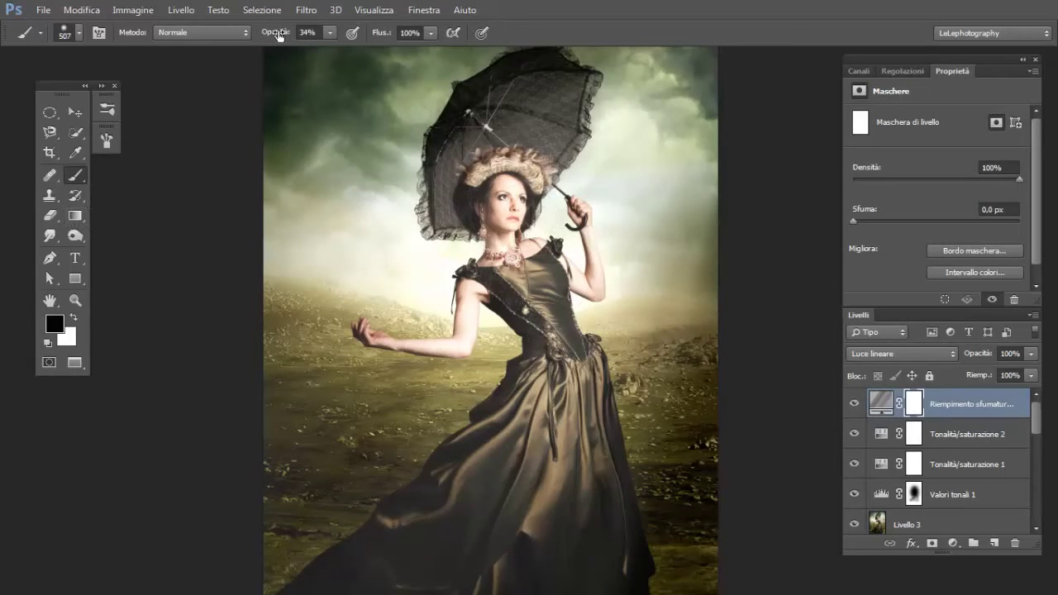
drag(283, 37, 274, 37)
mouse_move(514, 216)
mouse_down()
mouse_move(490, 200)
mouse_move(510, 223)
mouse_move(509, 198)
mouse_move(506, 216)
mouse_move(516, 214)
mouse_move(495, 238)
mouse_move(488, 276)
mouse_up()
drag(581, 228, 529, 228)
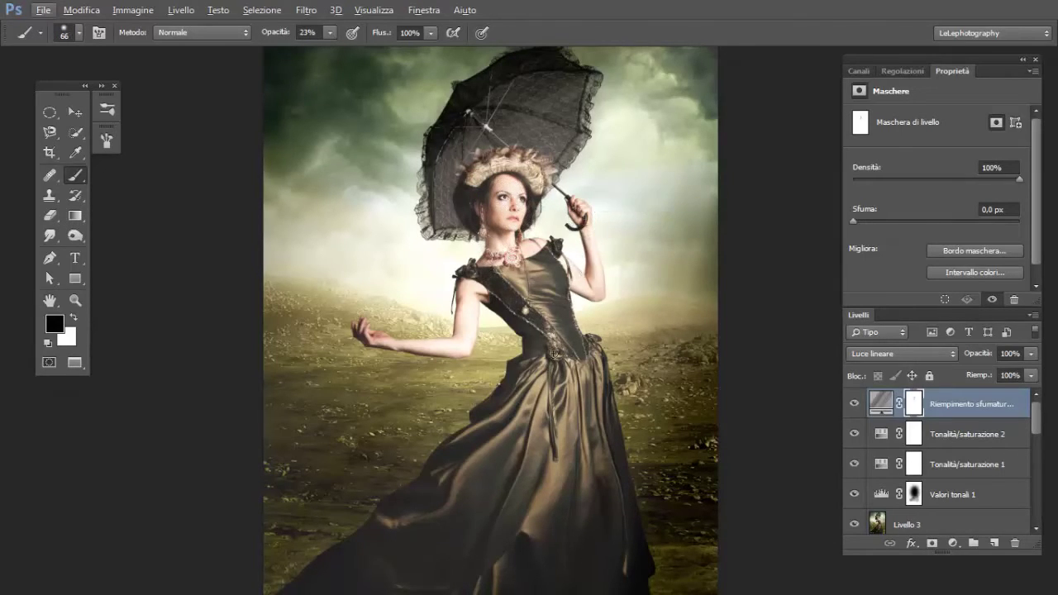
drag(526, 388, 565, 388)
Step: Set the brush to 1020 px with 0% hardness and mask the light rays over the dress
right_click(446, 359)
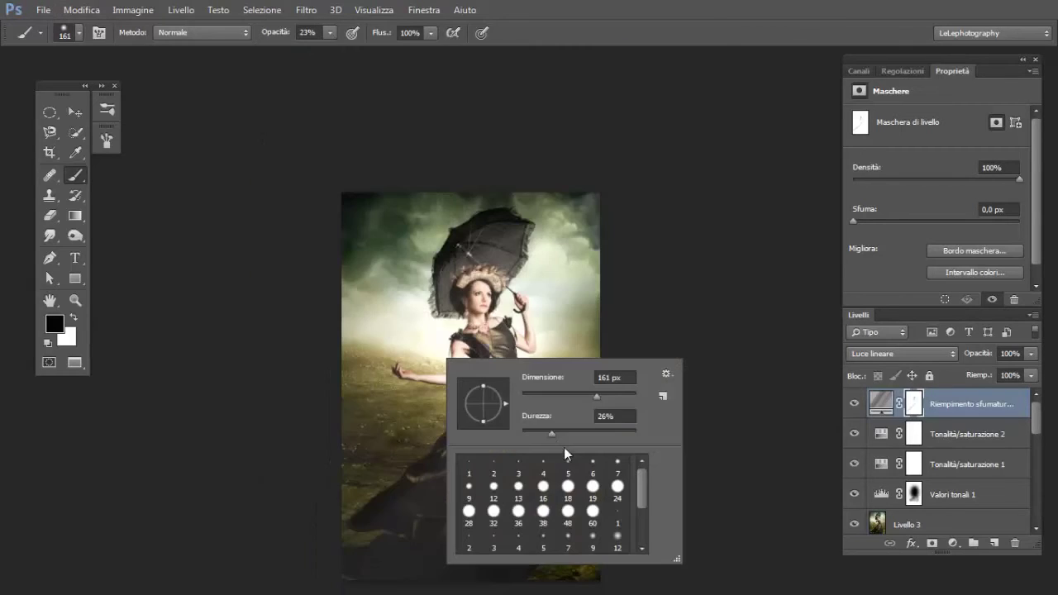
drag(552, 433, 494, 437)
drag(609, 398, 611, 398)
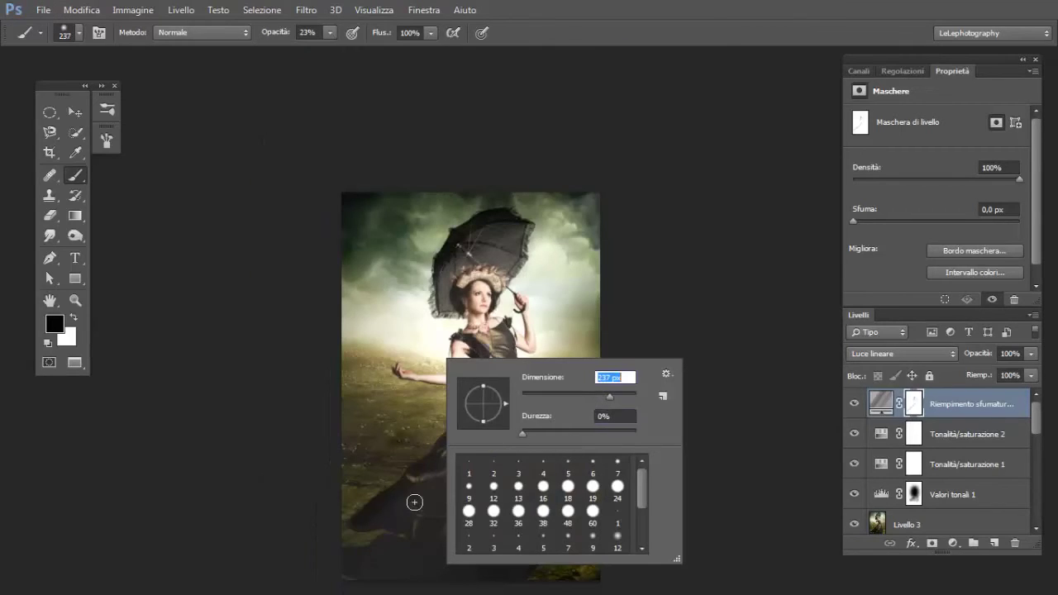
key(alt)
text(1020)
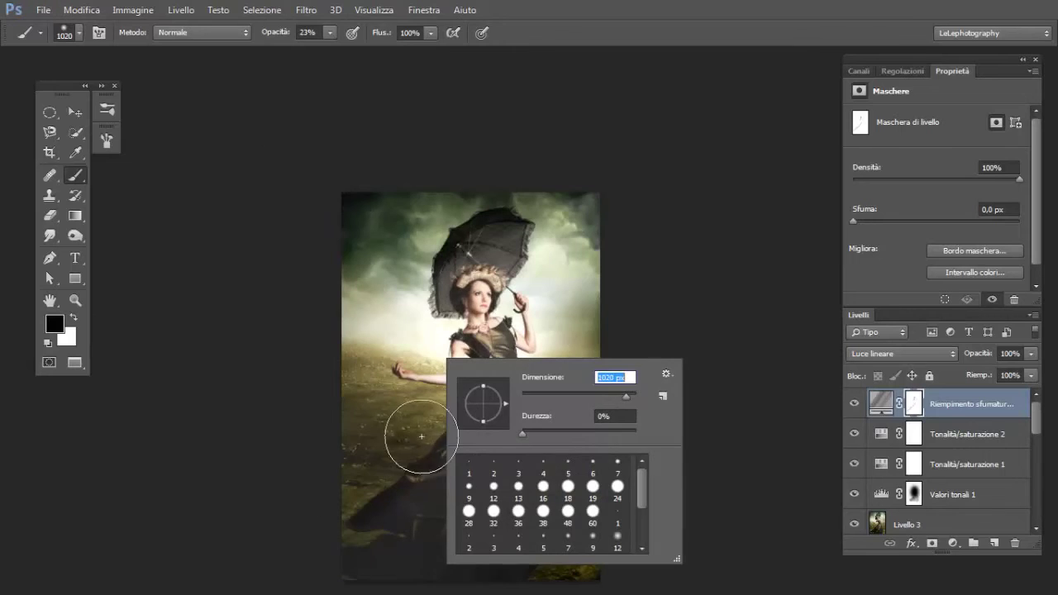
key(Return)
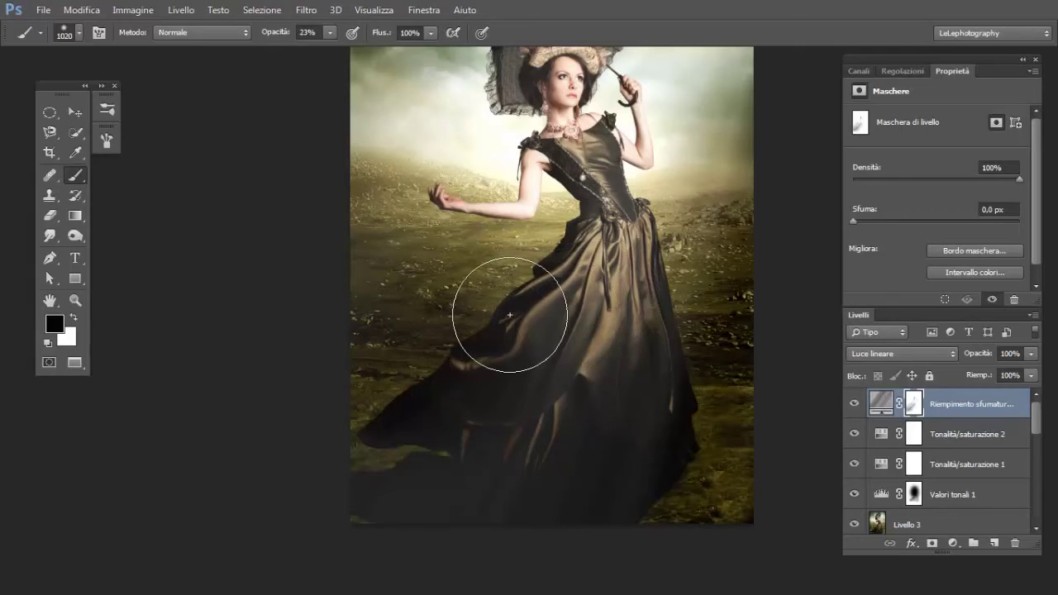
Step: Lower the gradient fill layer's opacity to 79%
drag(971, 356, 962, 357)
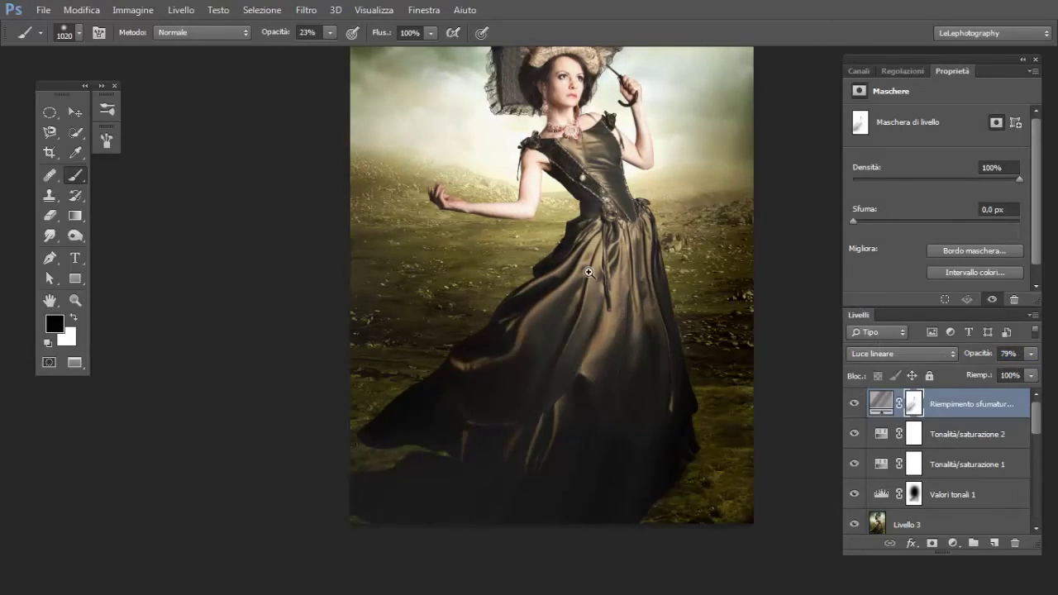
scroll(505, 302, down, 3)
drag(581, 265, 560, 292)
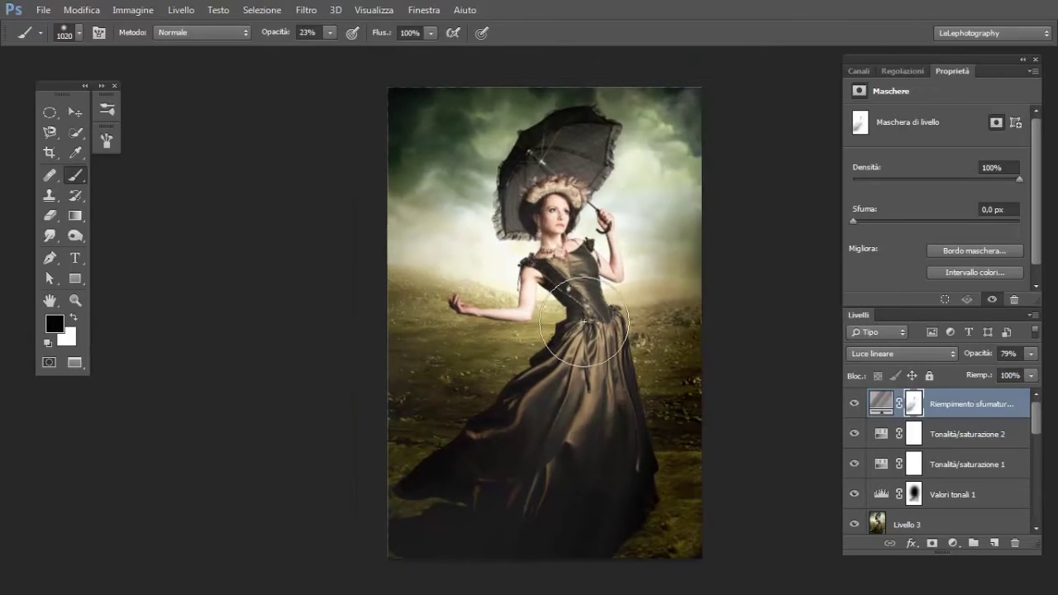
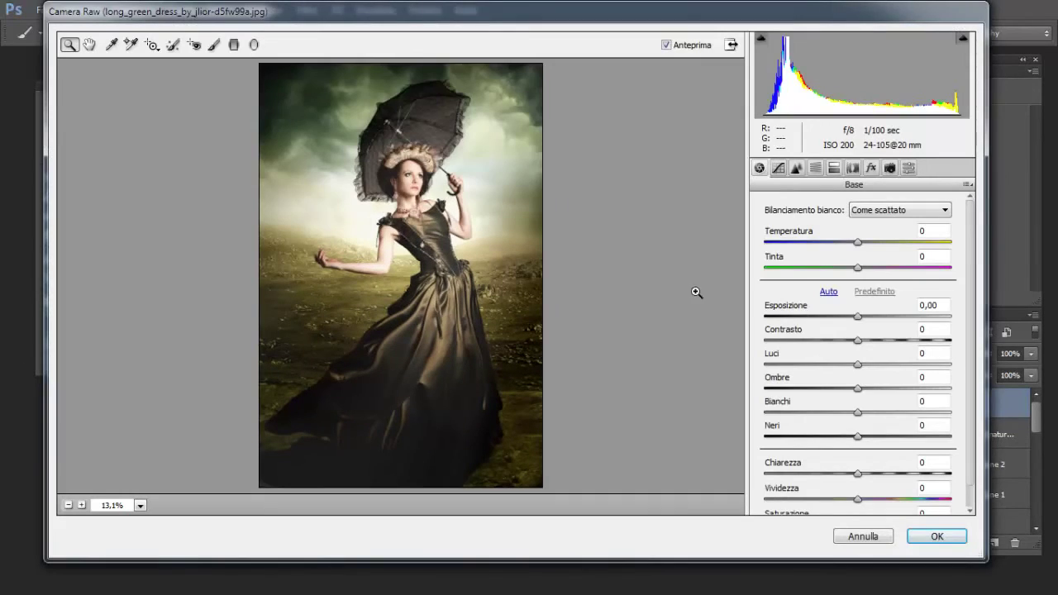
Step: Add a Camera Raw radial filter ellipse around the woman with exposure set to -1,50
click(254, 44)
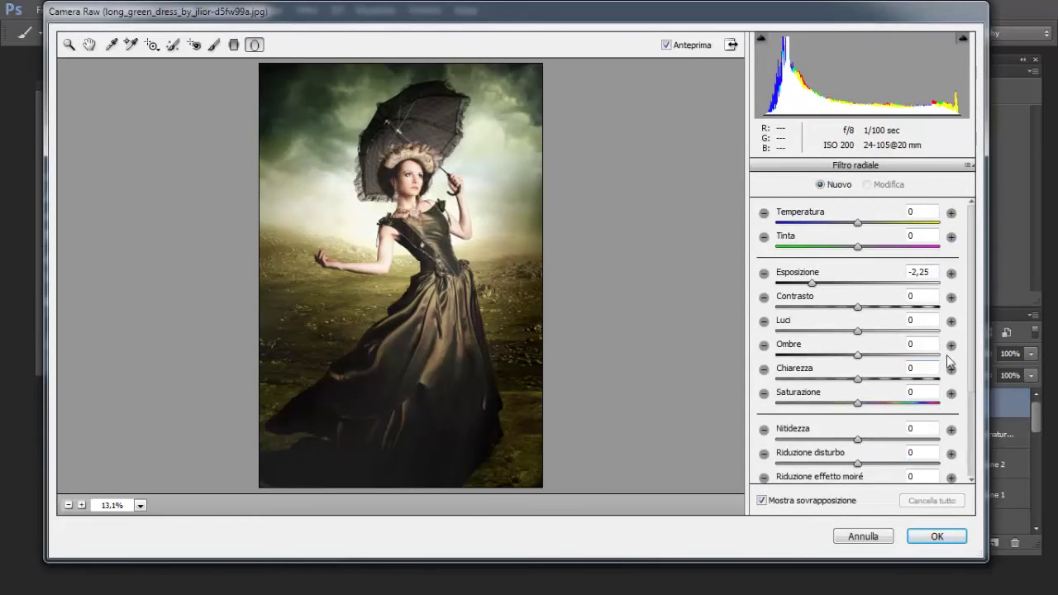
drag(971, 357, 972, 379)
drag(812, 252, 827, 253)
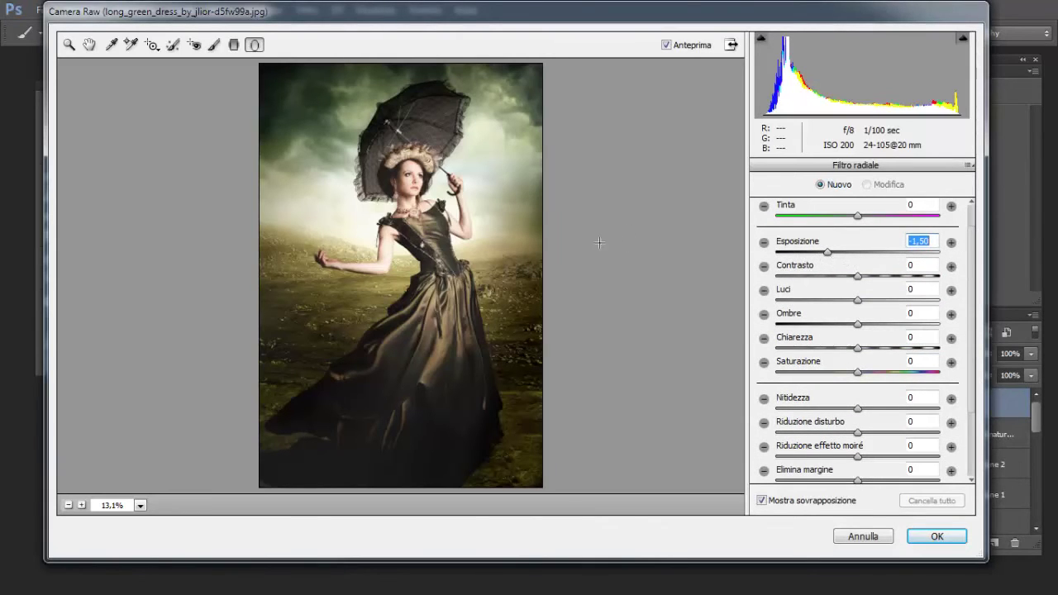
drag(406, 245, 526, 388)
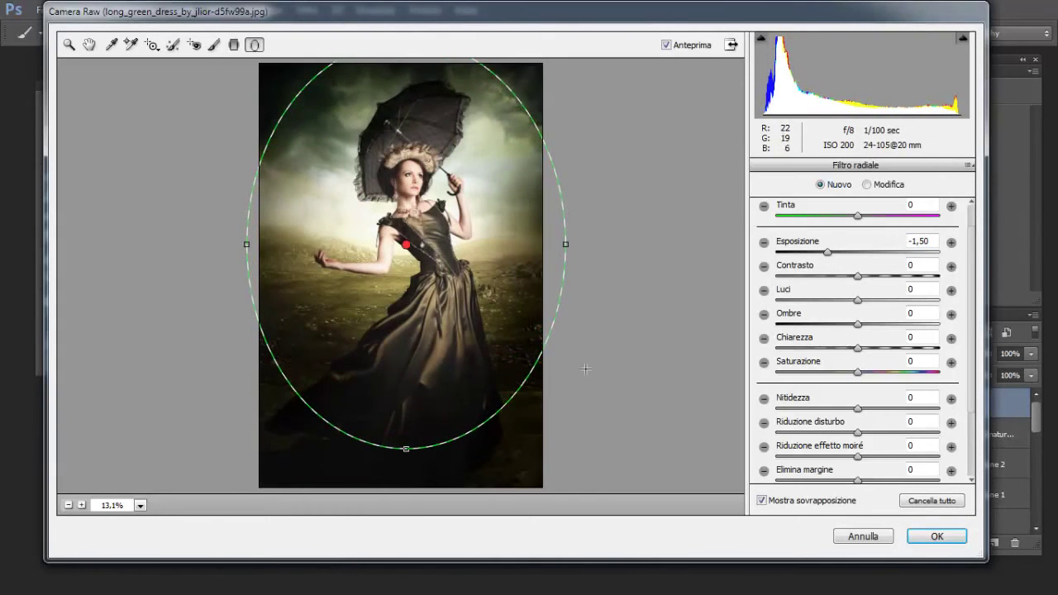
Step: Tilt, enlarge and reposition the radial filter ellipse diagonally so it encloses the woman and most of her dress
drag(586, 367, 516, 433)
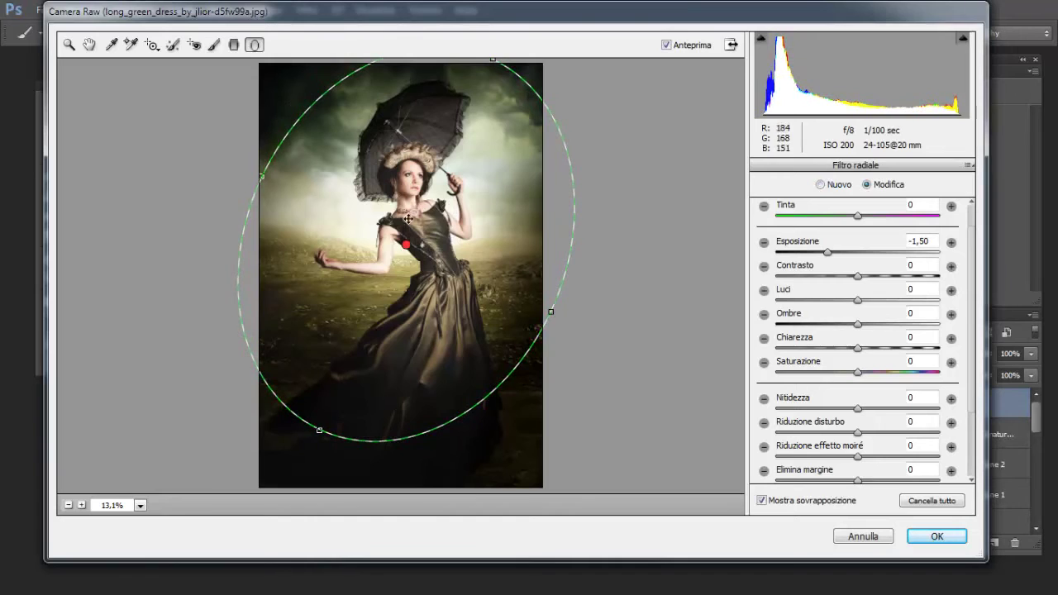
drag(408, 219, 478, 174)
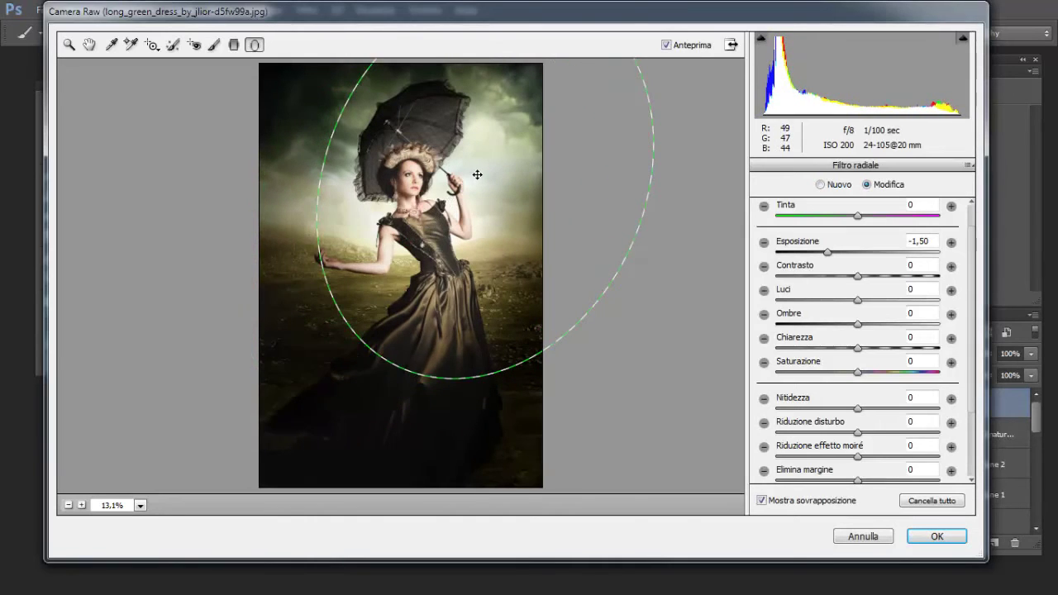
drag(394, 368, 349, 399)
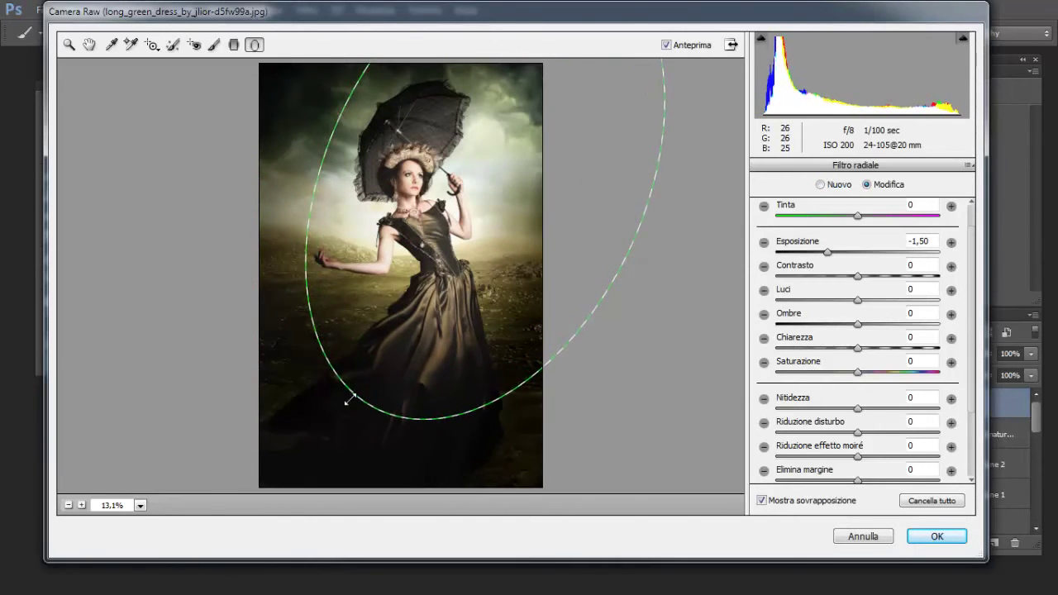
drag(486, 179, 432, 242)
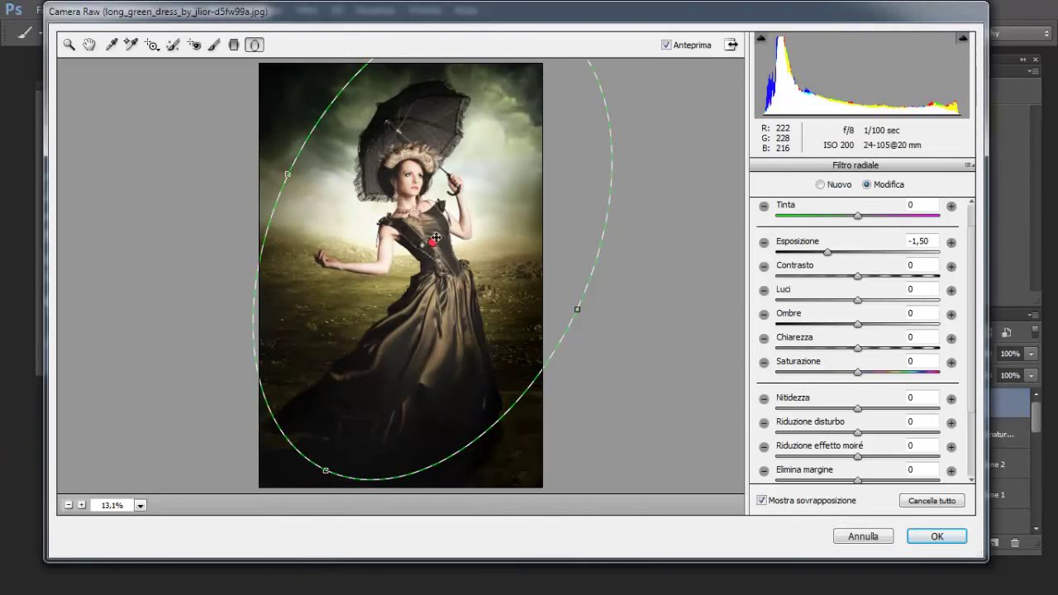
click(674, 224)
Step: Return to the basic adjustments and warm the image by setting the temperature to +14
click(89, 45)
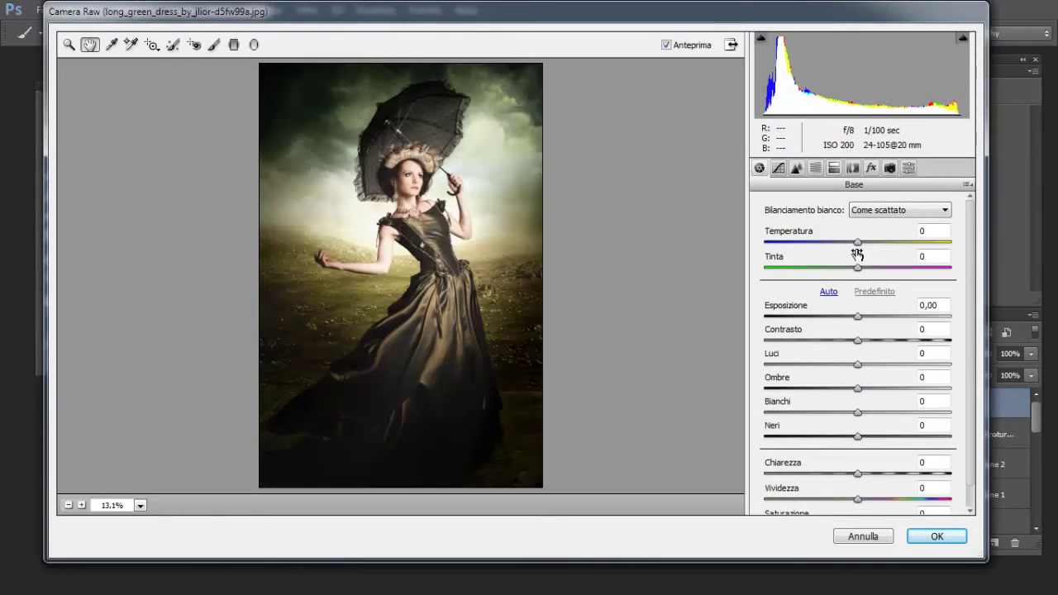
mouse_move(856, 242)
mouse_down()
mouse_move(815, 251)
mouse_move(885, 247)
mouse_move(870, 248)
mouse_up()
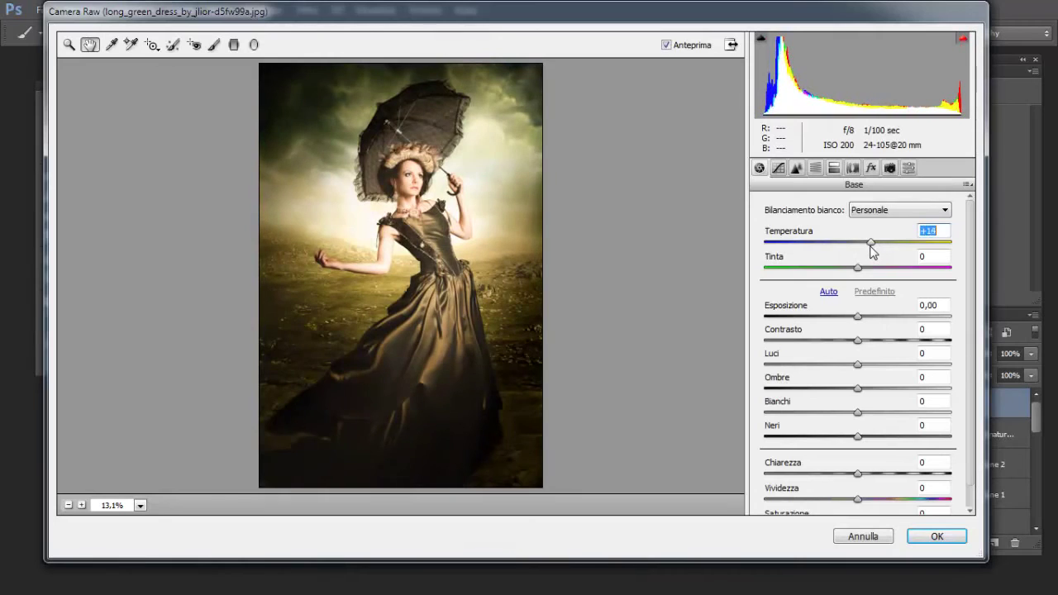
Step: Set clarity to +31, vibrance to +21, saturation to -25 and highlights to -38 in the basic adjustments
scroll(890, 406, down, 1)
click(886, 451)
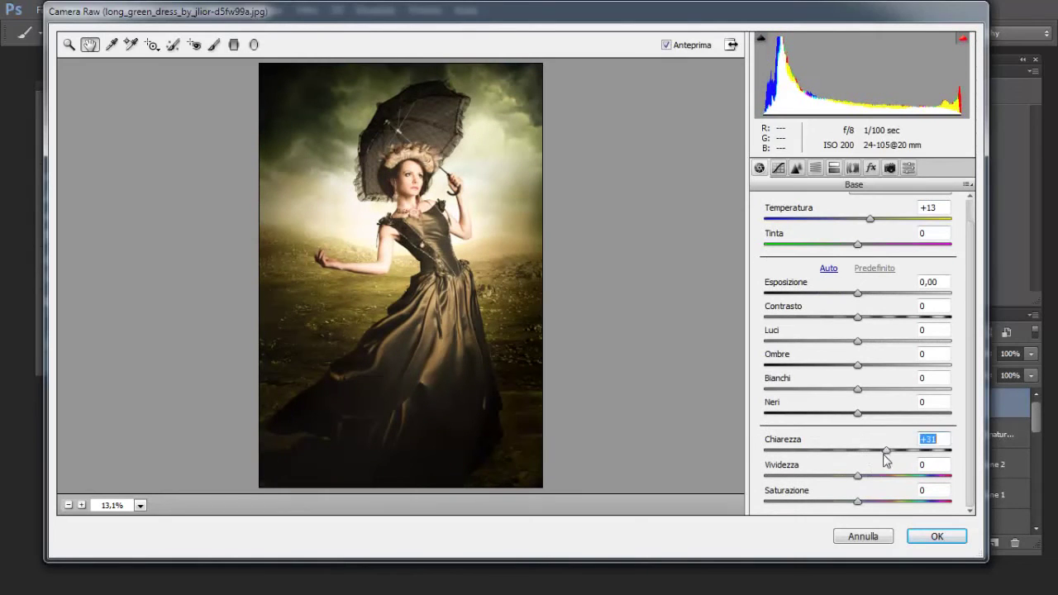
click(876, 476)
drag(854, 503, 830, 501)
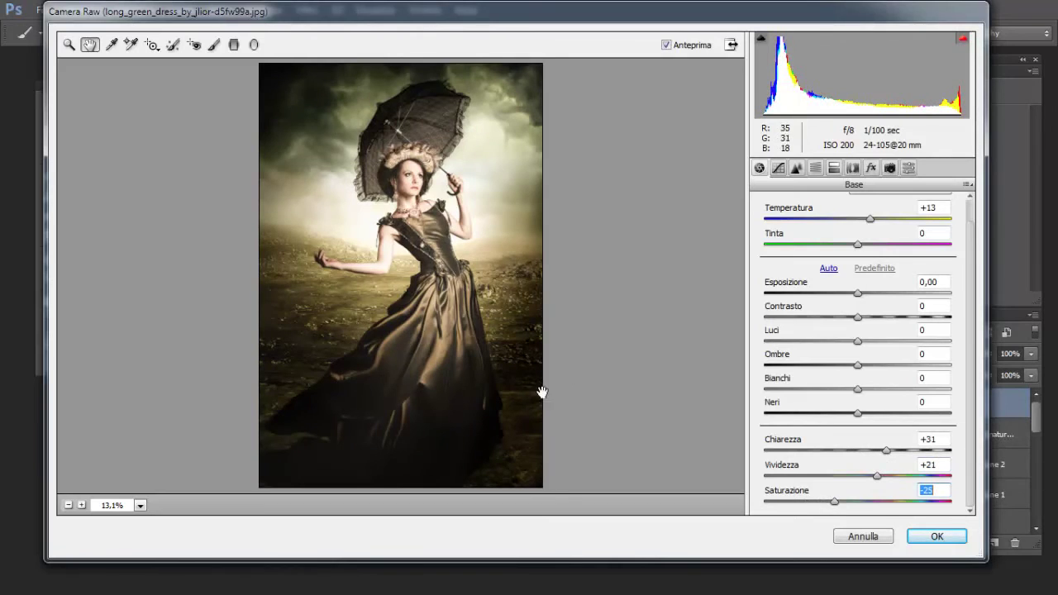
drag(857, 340, 822, 342)
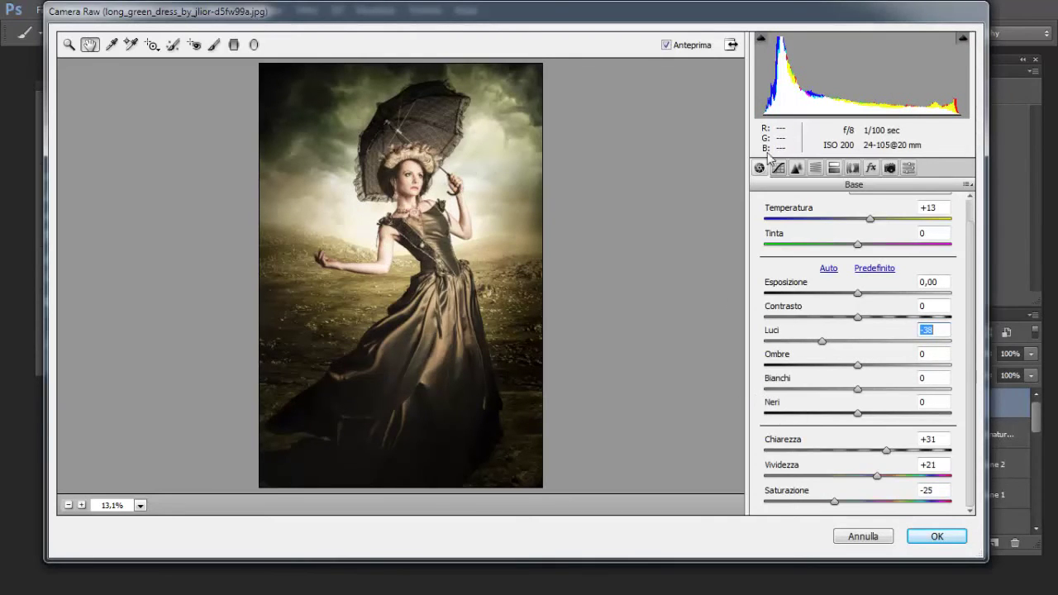
Step: Sharpen the image with an amount of 34 and a radius of 0,6, and raise the sharpening detail
click(796, 168)
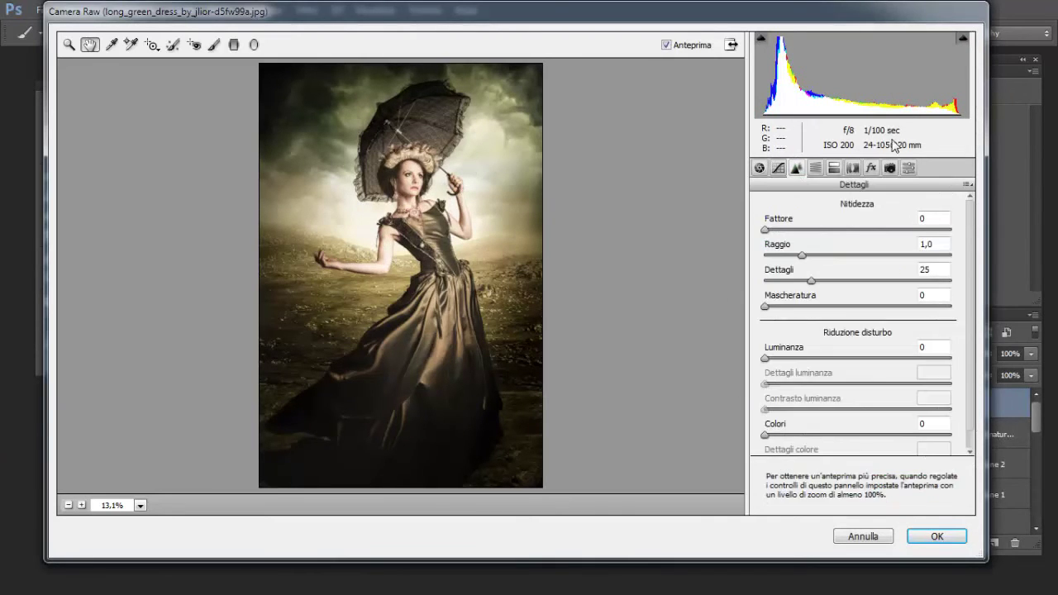
click(807, 230)
drag(801, 256, 772, 256)
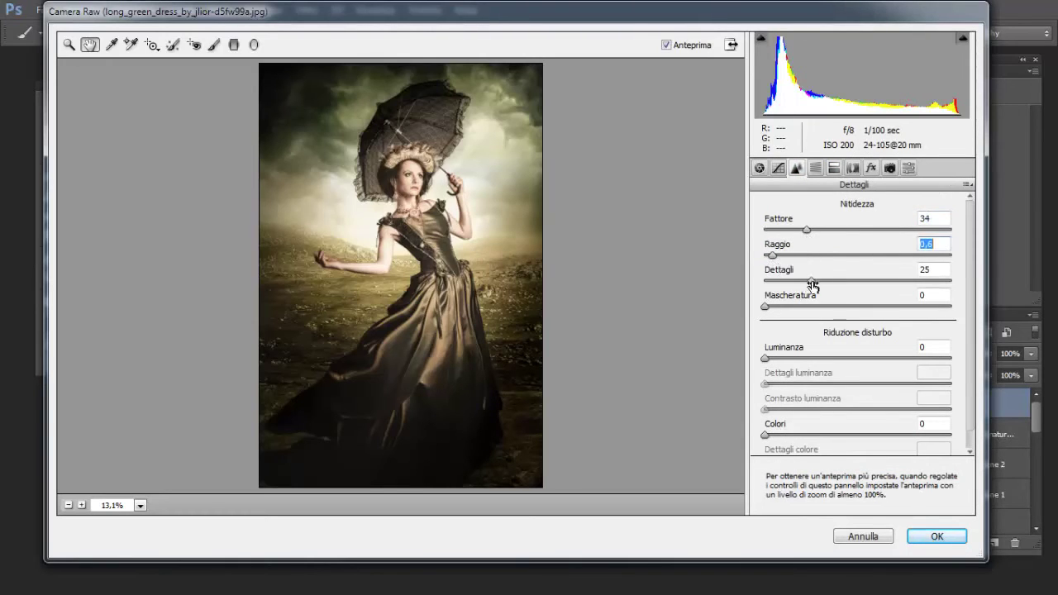
click(831, 281)
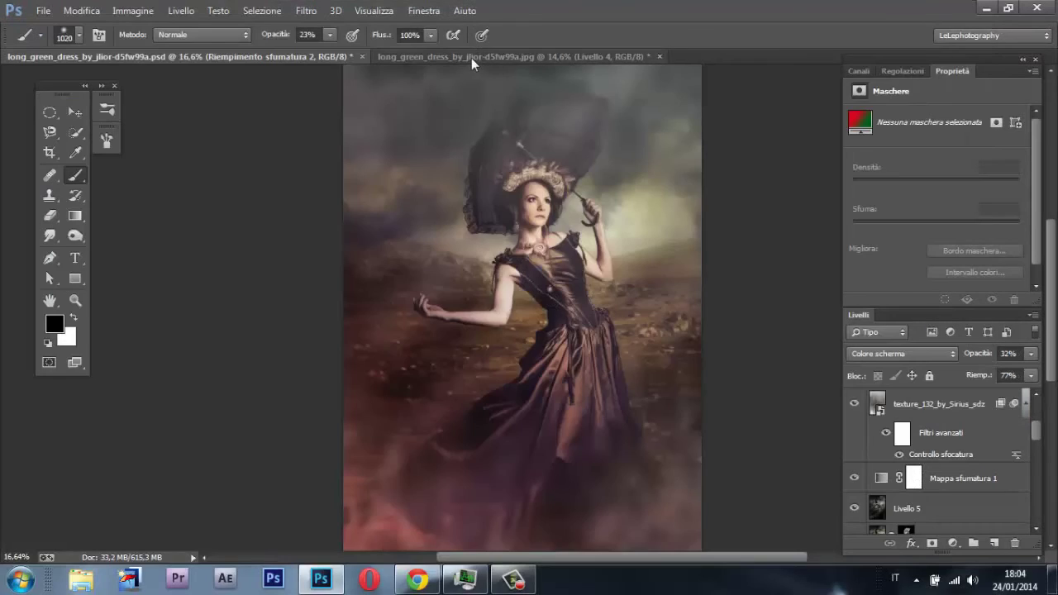
Step: Add a gradient map adjustment layer above Livello 4 in the JPG document, using the Viola, Arancione preset
click(471, 58)
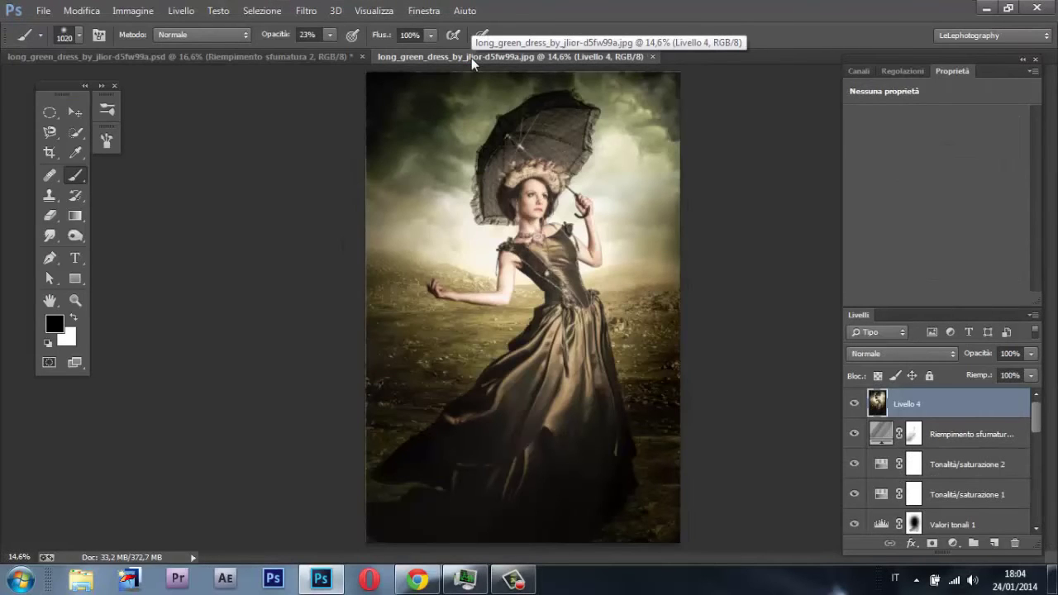
click(910, 70)
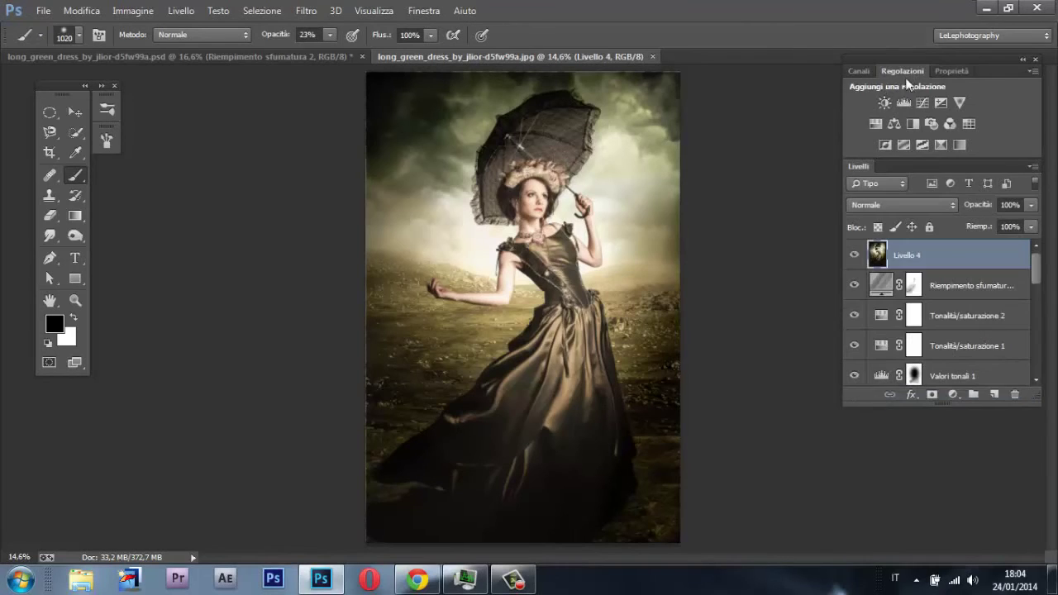
click(959, 147)
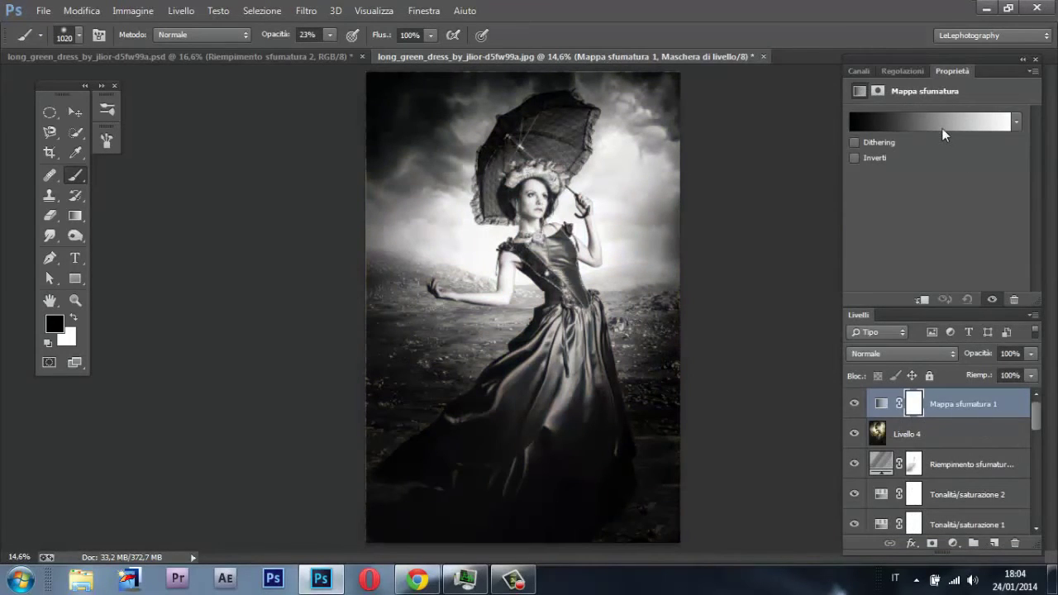
click(942, 129)
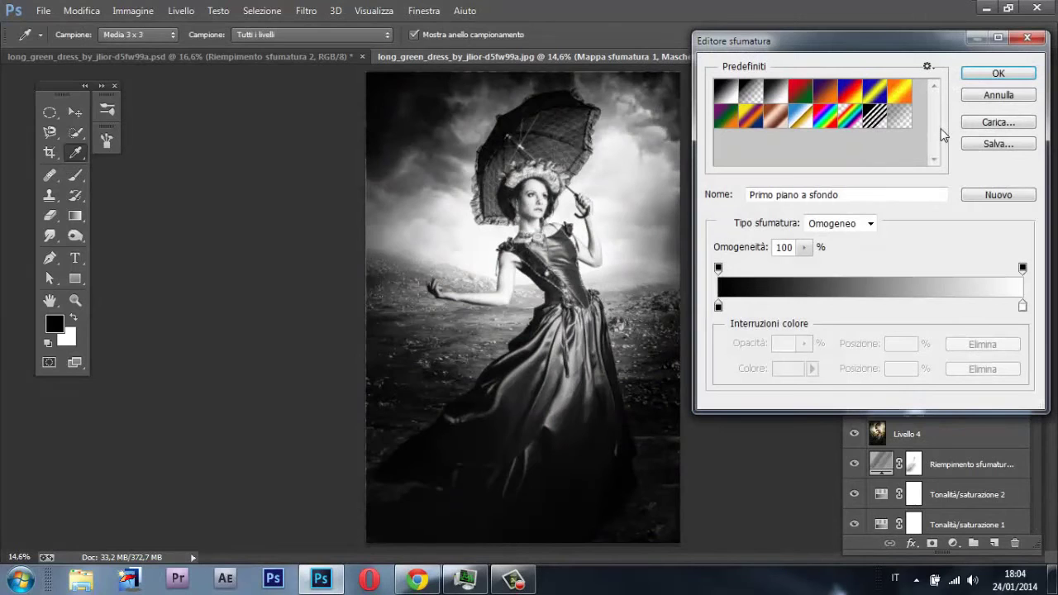
drag(906, 48, 660, 57)
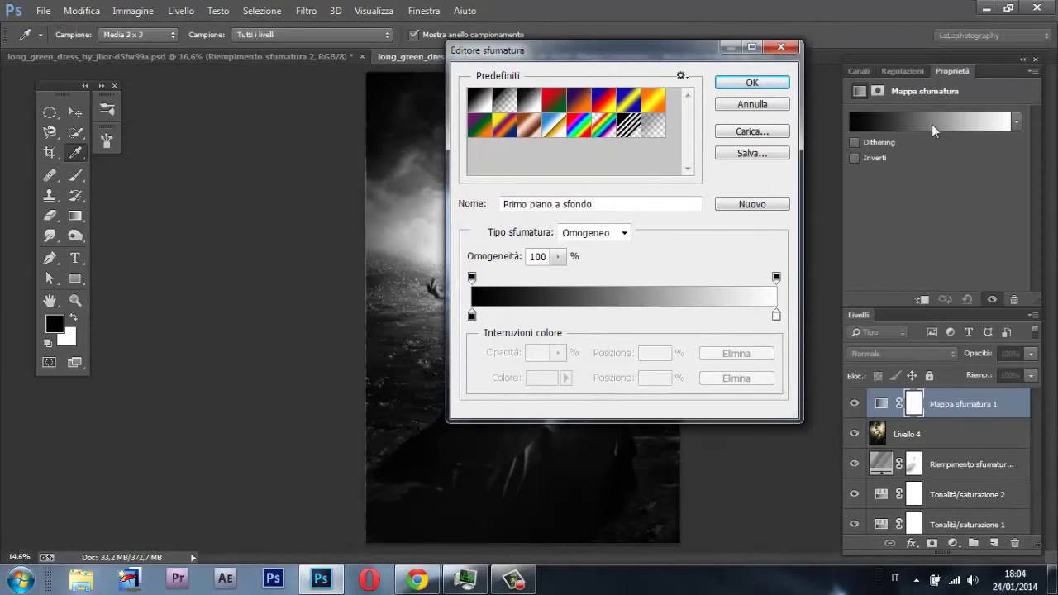
click(570, 101)
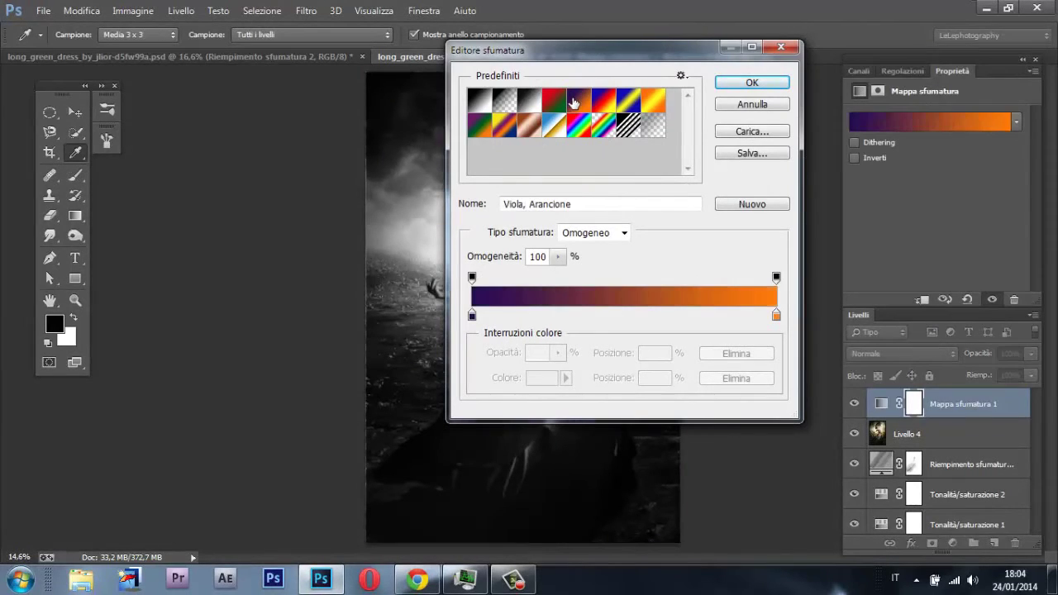
click(752, 82)
Step: Blend the gradient map layer in Luce soffusa mode with 82% opacity and 68% fill
click(889, 354)
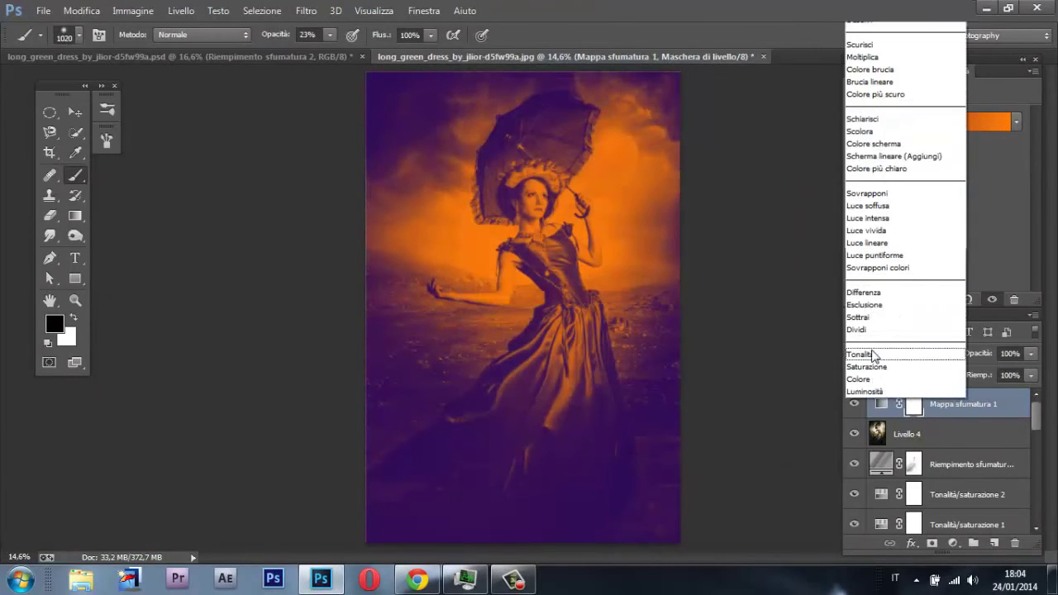
click(886, 209)
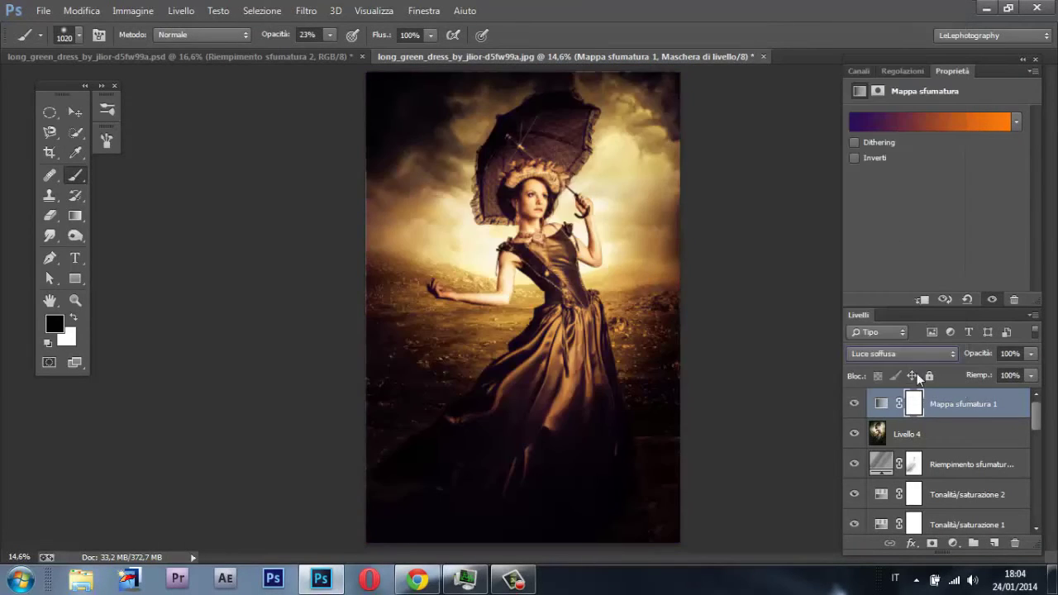
click(1015, 353)
text(82)
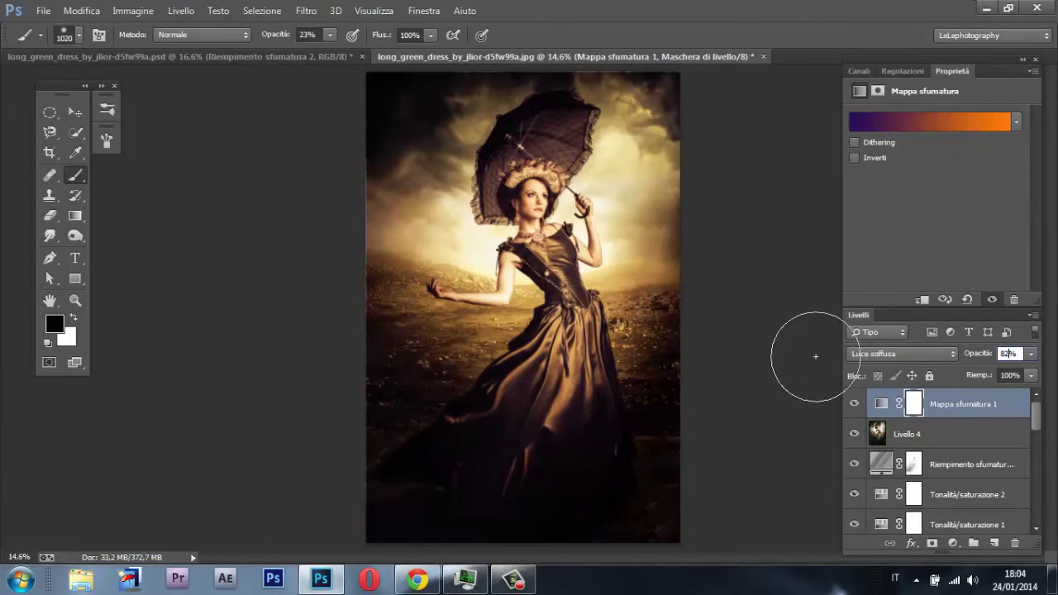
key(Return)
drag(979, 381, 955, 383)
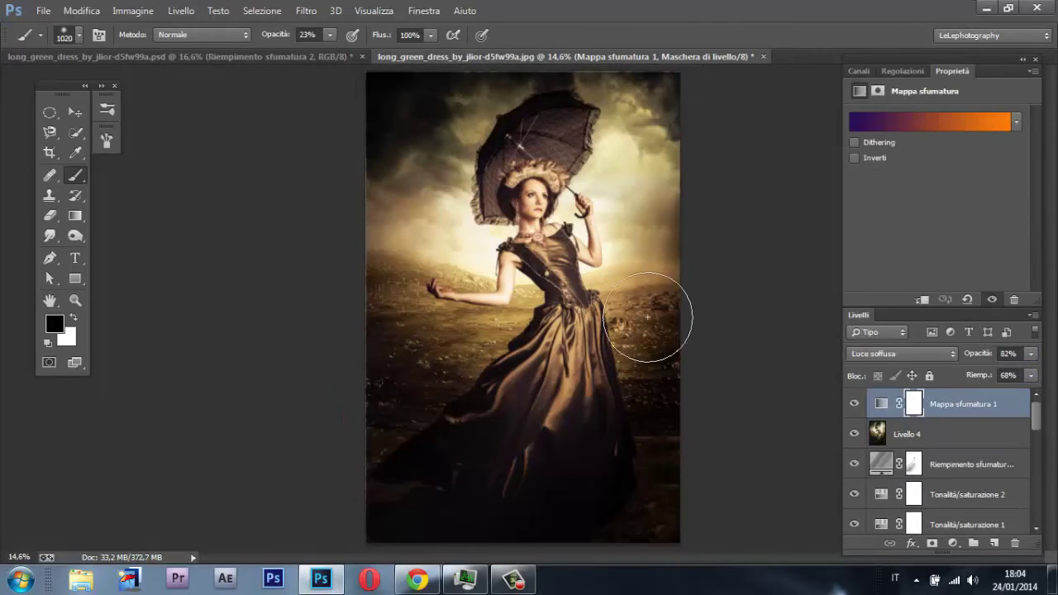
Step: Place texture_132_by_Sirius_sdz.jpg into the document and scale it to about 173% so it covers the whole canvas
scroll(576, 262, up, 3)
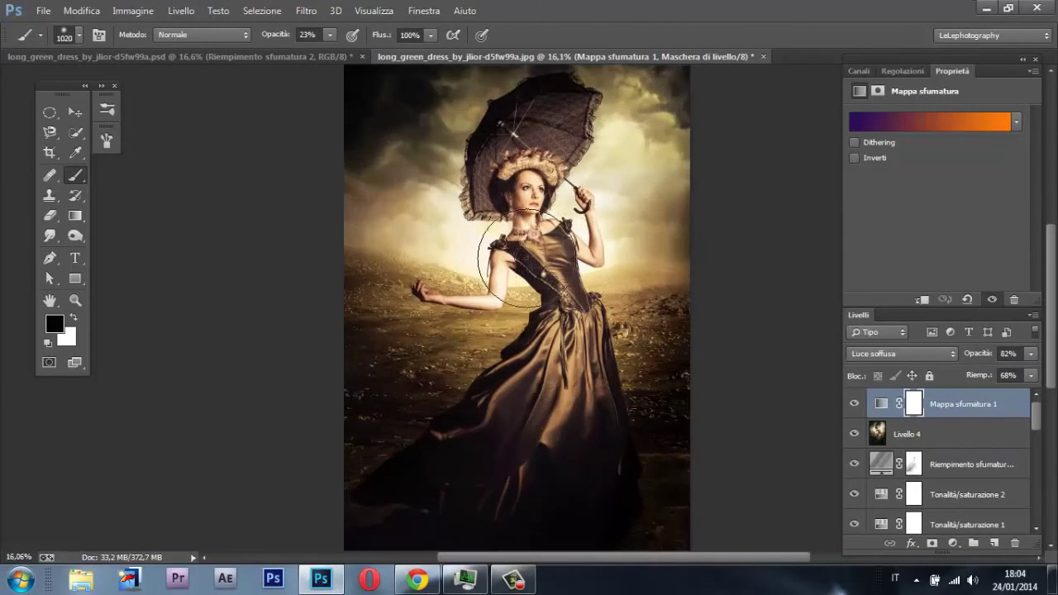
click(41, 10)
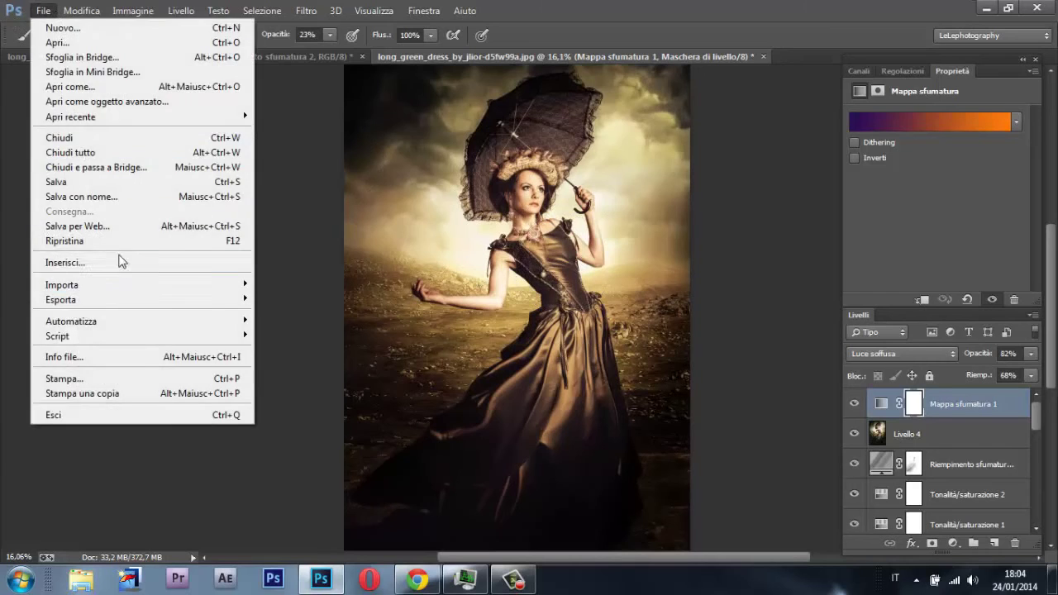
click(124, 261)
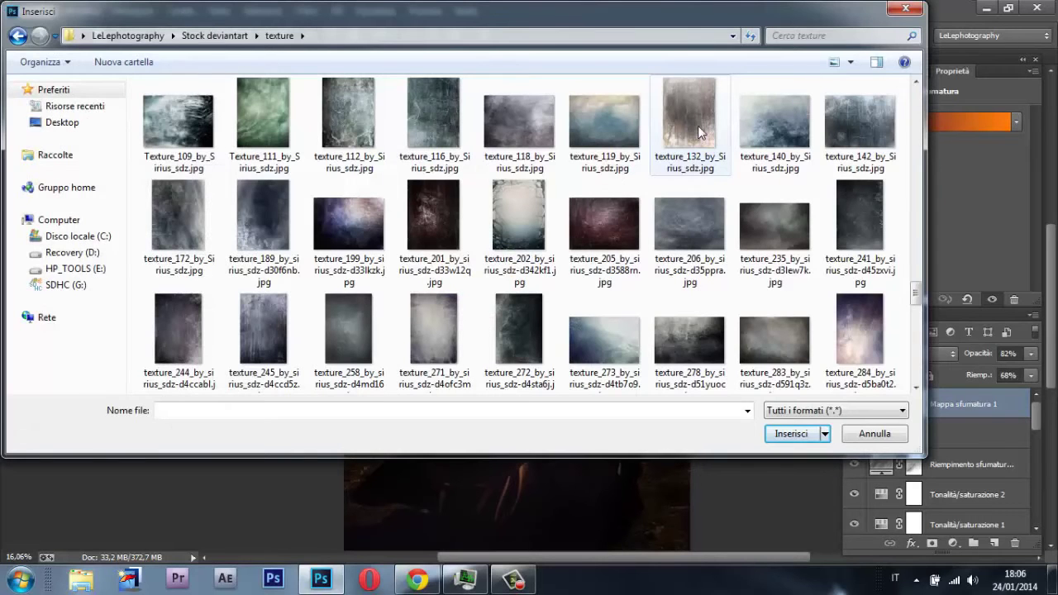
click(698, 132)
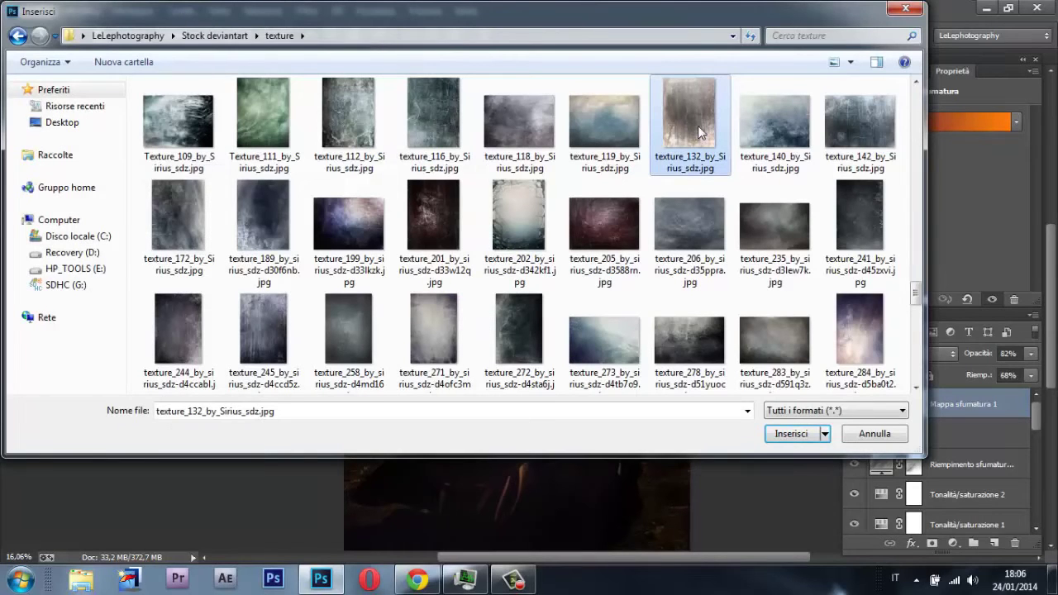
click(791, 435)
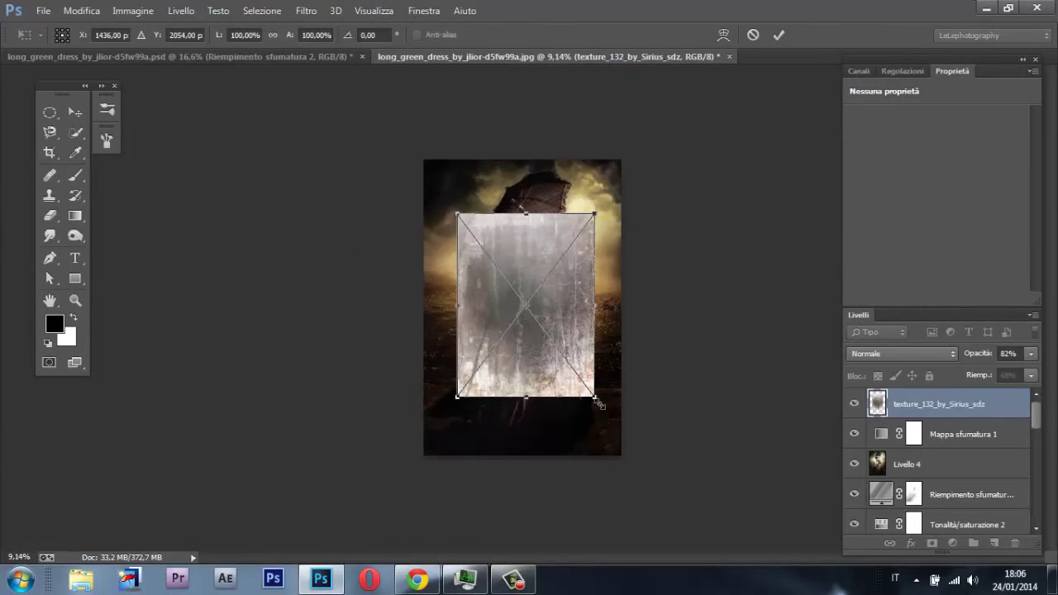
drag(597, 402, 633, 483)
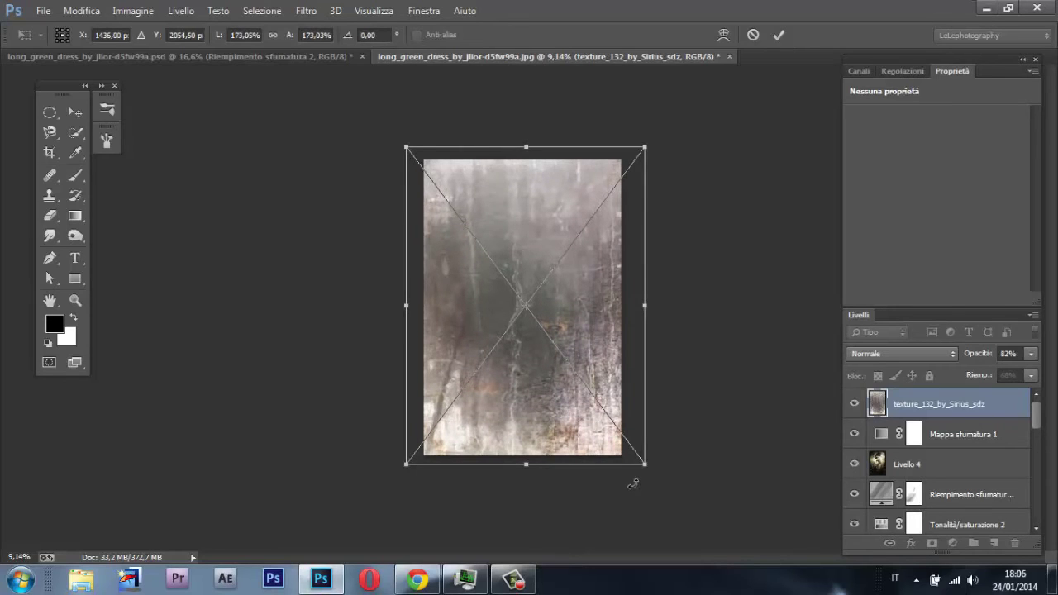
key(shift+alt+f)
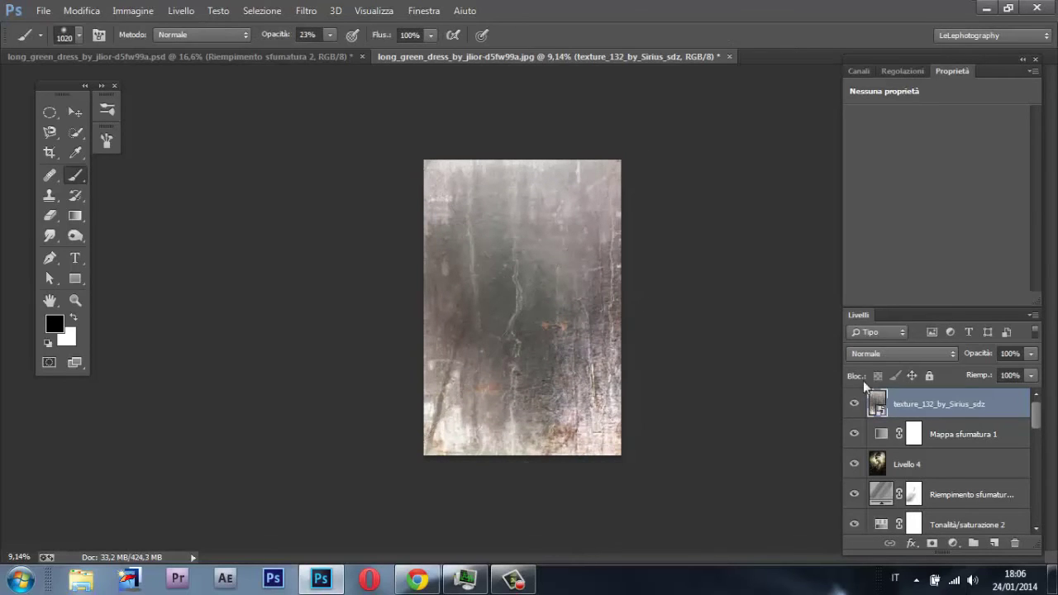
Step: Set the texture layer's blend mode to Luce soffusa and apply a Gaussian blur with a 26,4 pixel radius
click(892, 354)
click(908, 210)
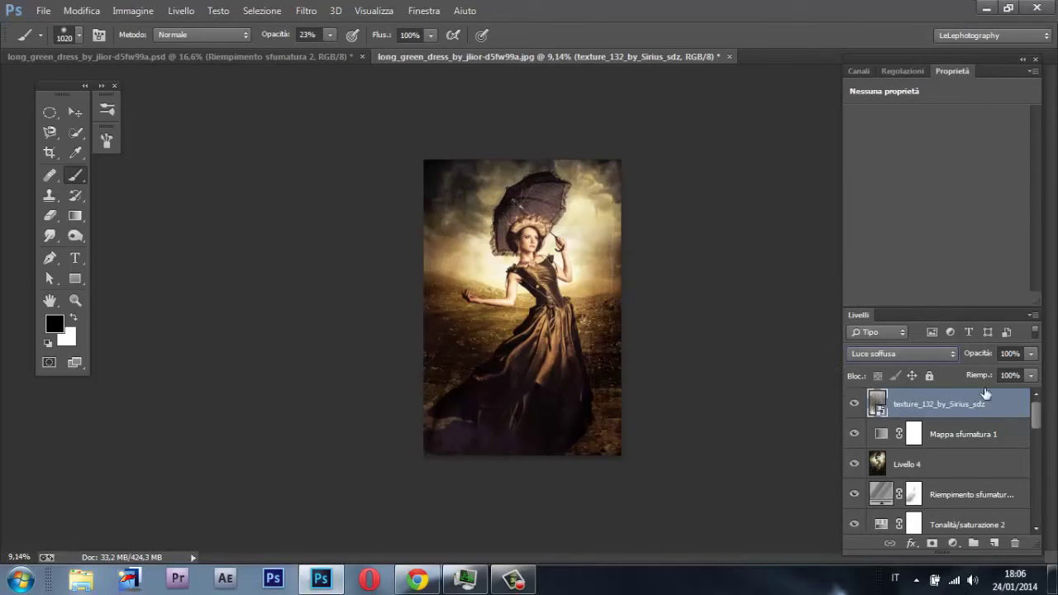
click(309, 12)
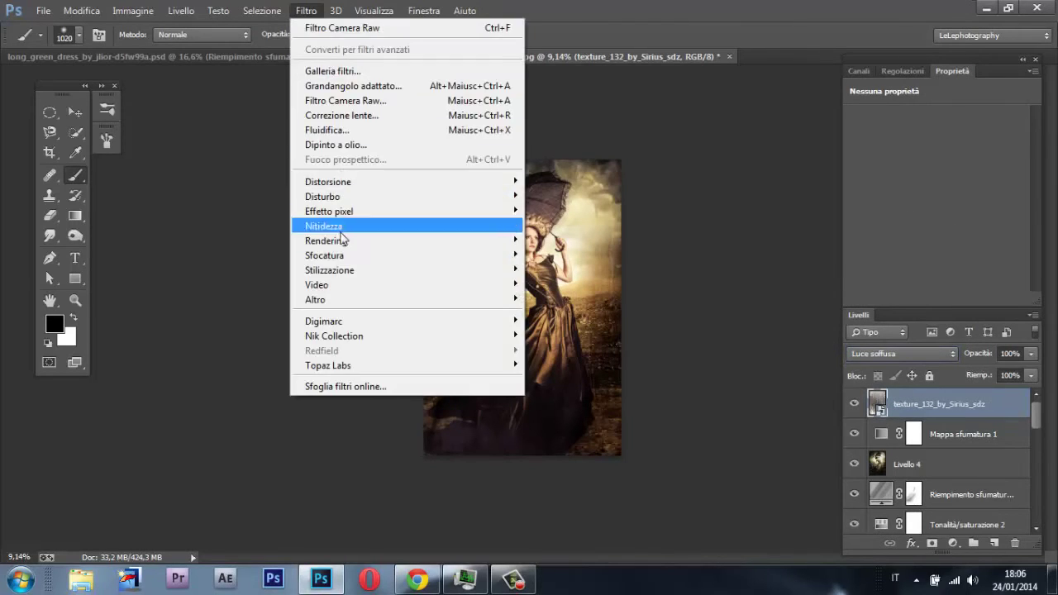
mouse_move(347, 255)
click(595, 306)
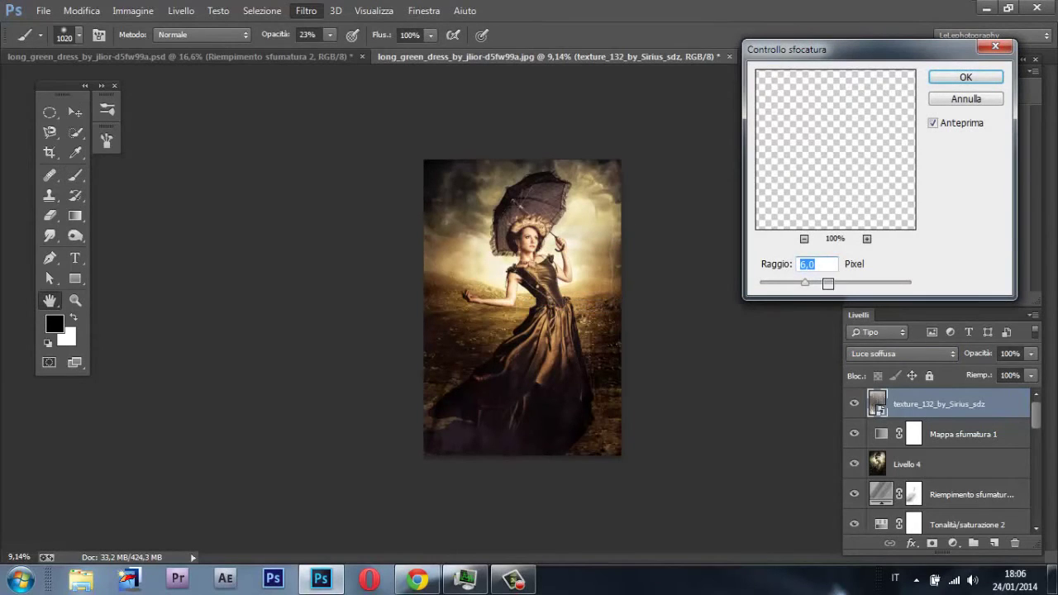
drag(808, 289, 832, 286)
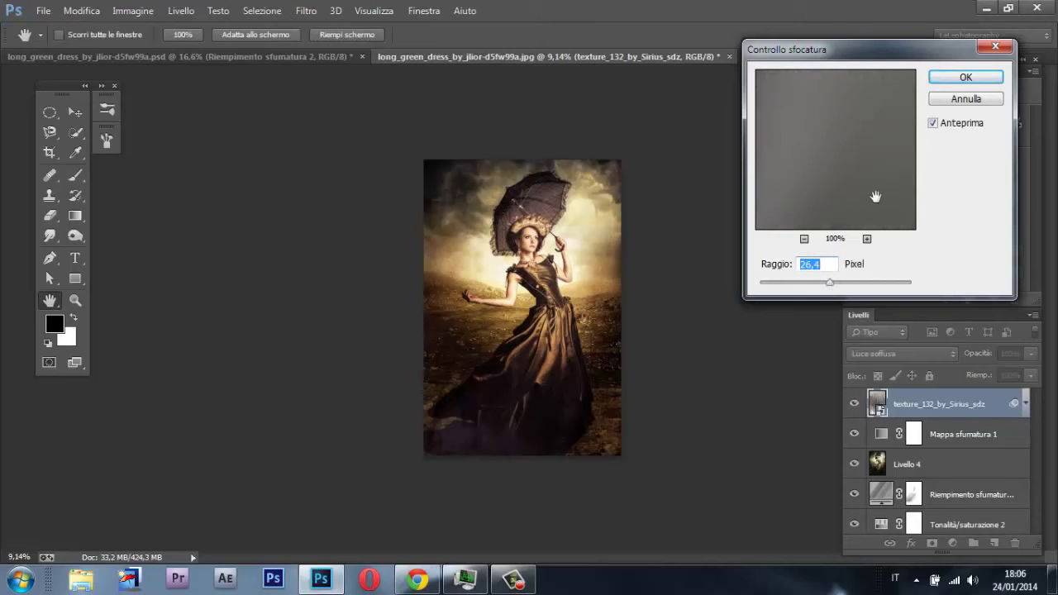
click(965, 77)
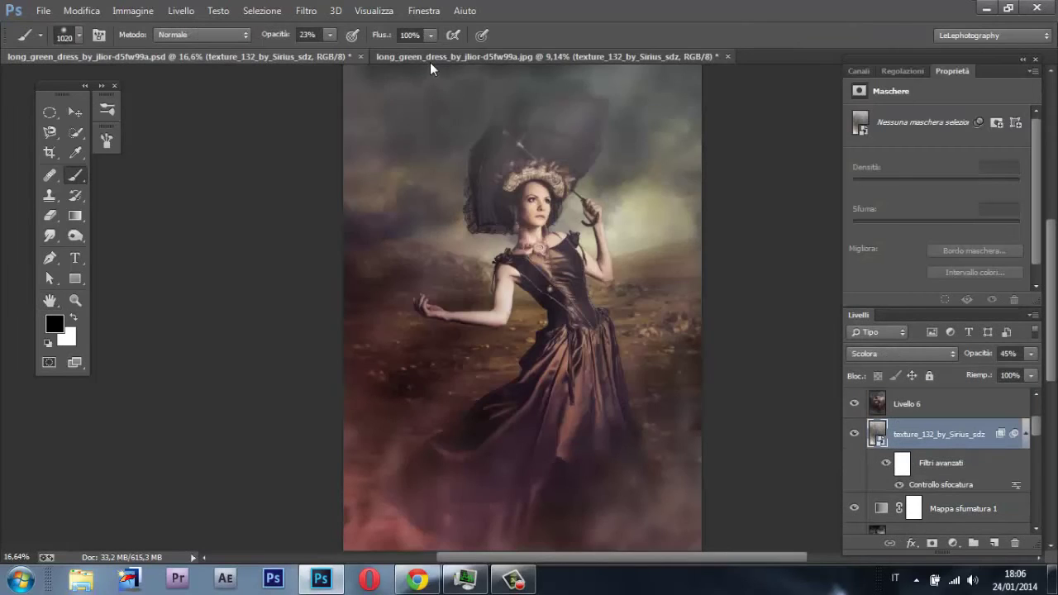
Step: Try successive blend modes on the texture layer starting from Moltiplica, and settle on Scolora
scroll(614, 289, up, 6)
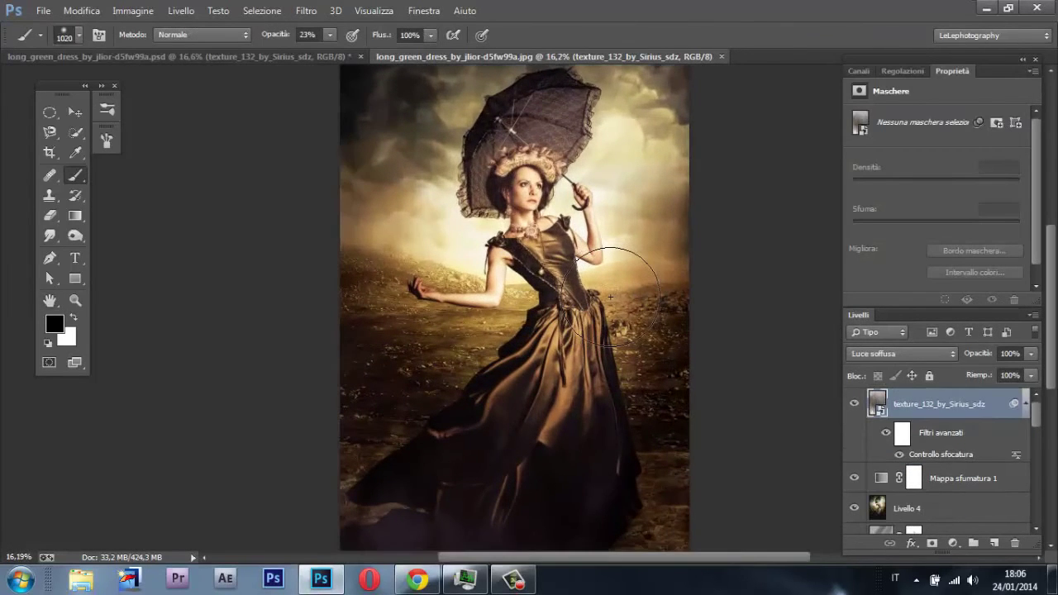
scroll(610, 297, down, 1)
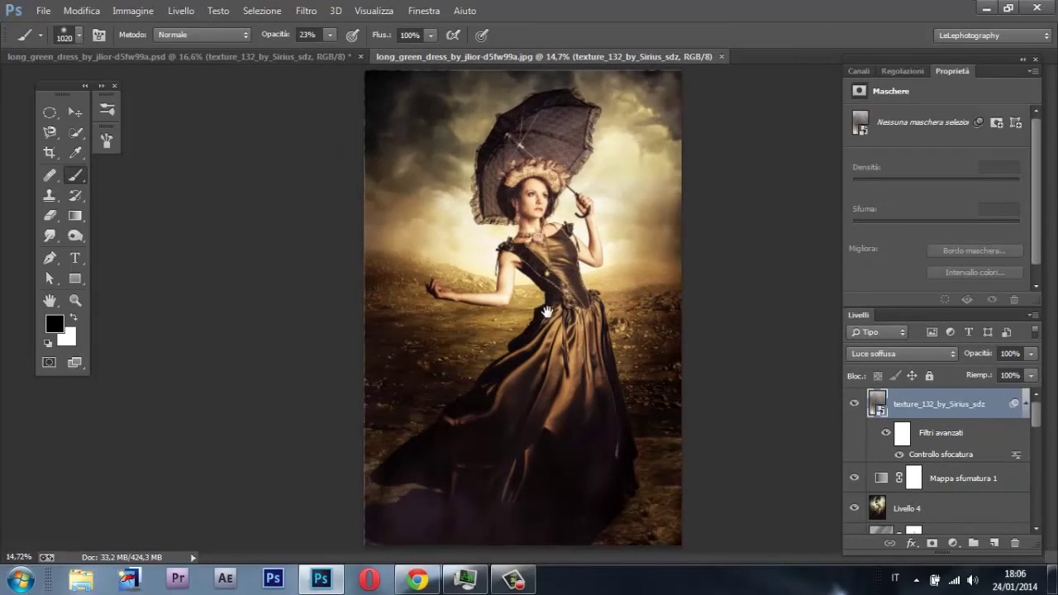
scroll(549, 272, down, 1)
click(914, 356)
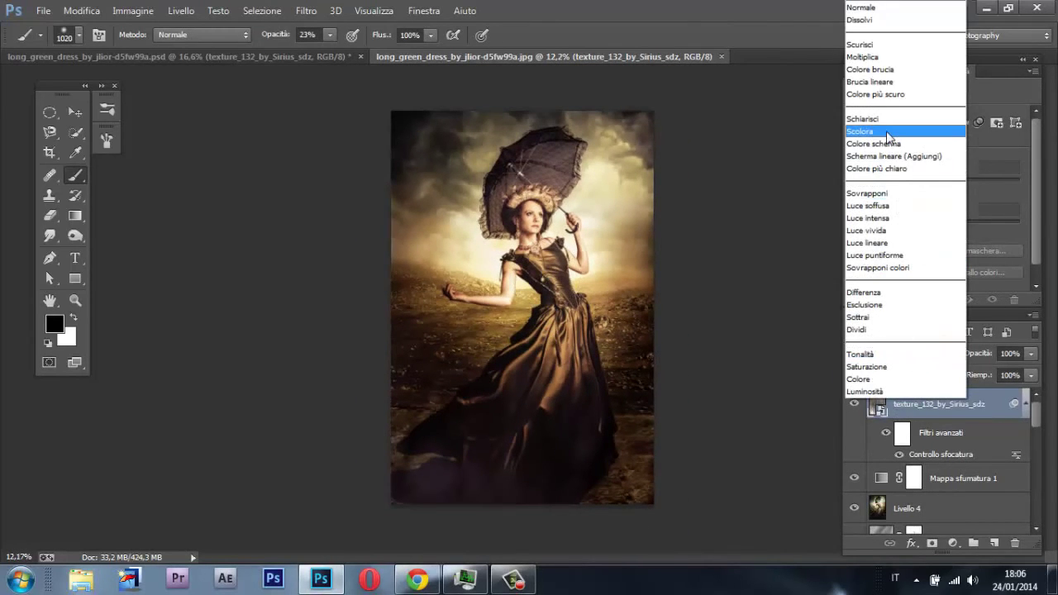
click(867, 56)
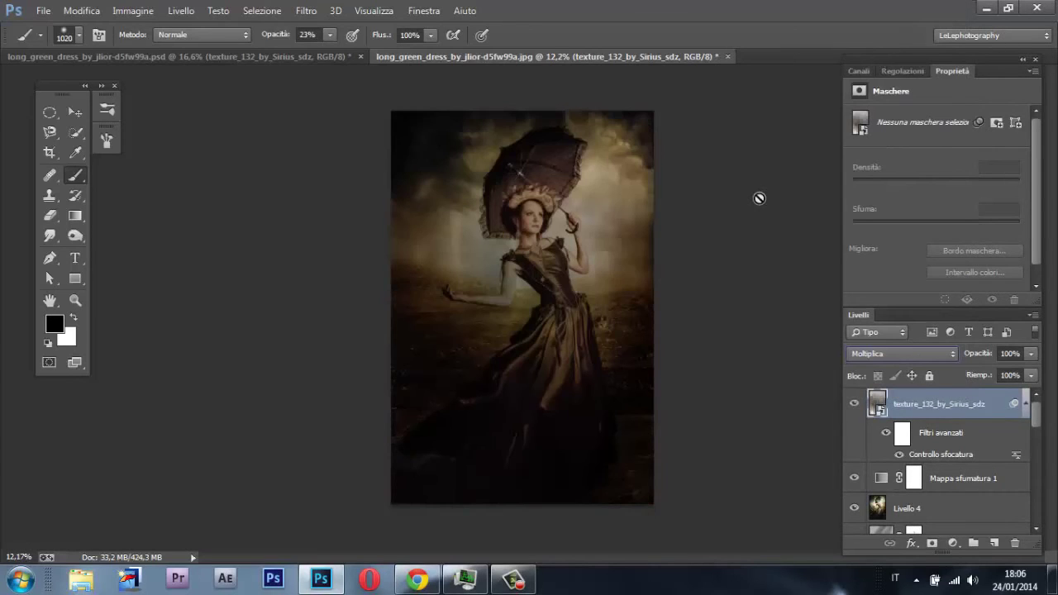
key(Down)
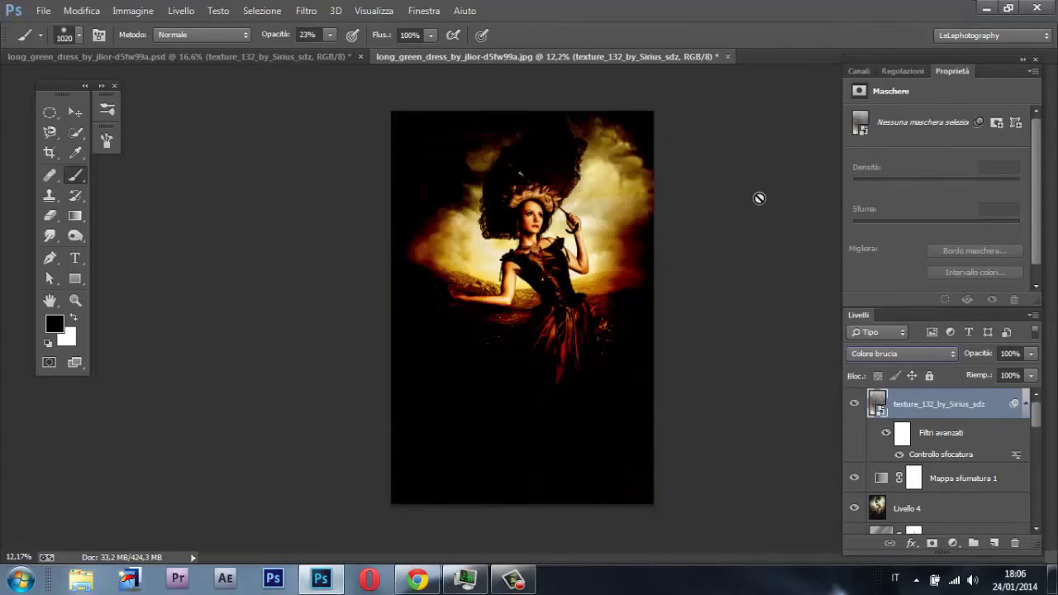
key(Down)
key(Down)
key(Down)
key(Down)
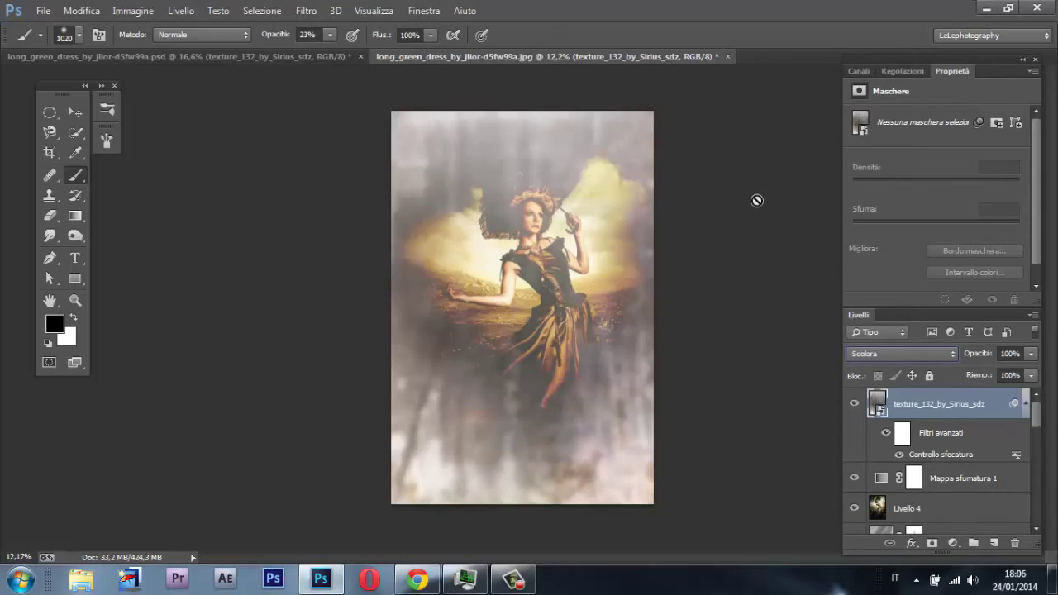
key(Down)
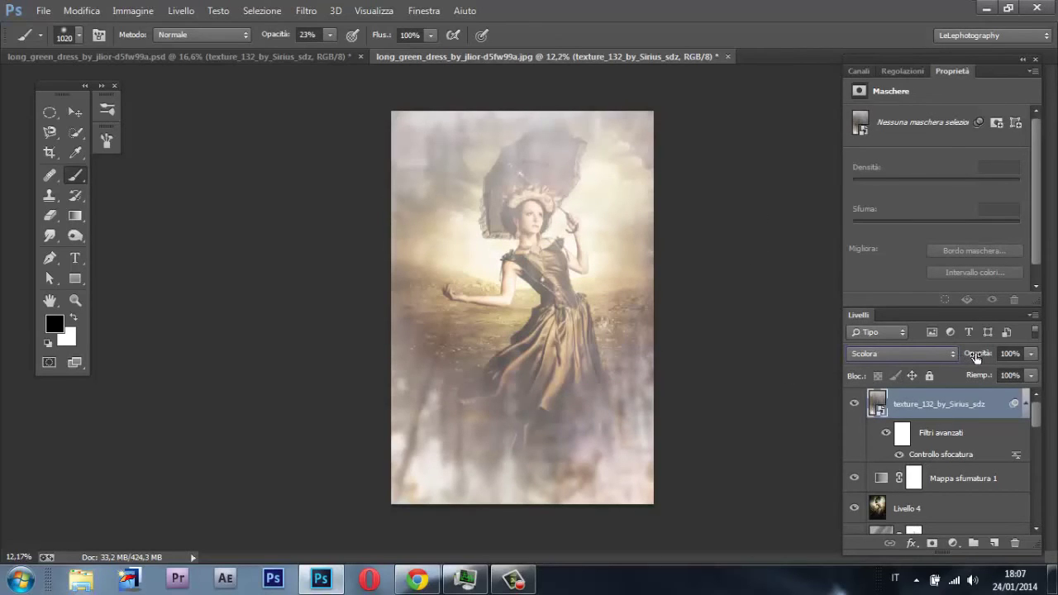
Step: Lower the texture layer's opacity and clip a Levels adjustment to it with black point 67 and midtones 0,79
drag(976, 357, 944, 362)
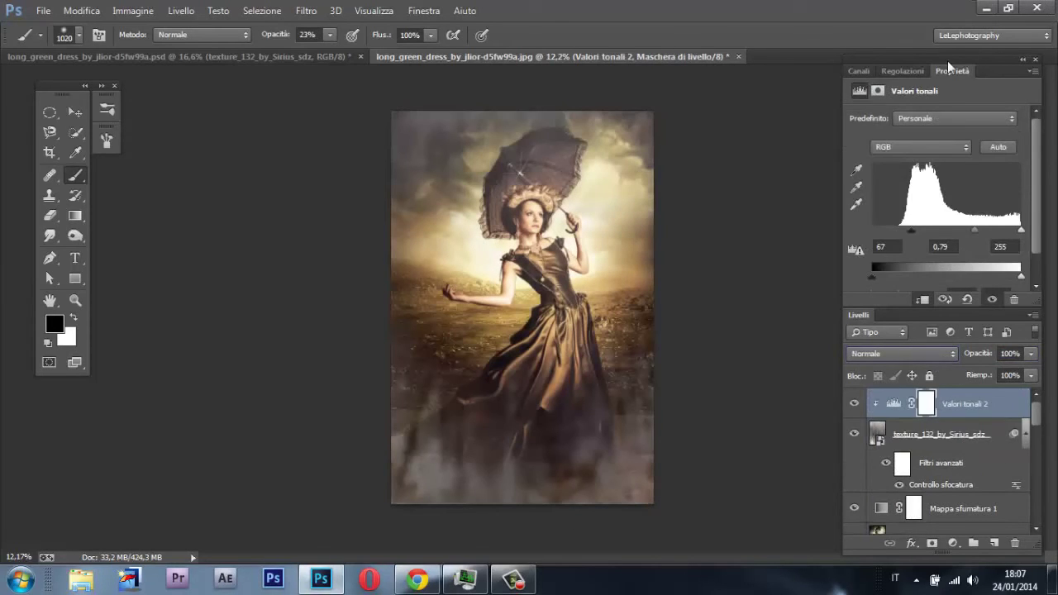
click(901, 71)
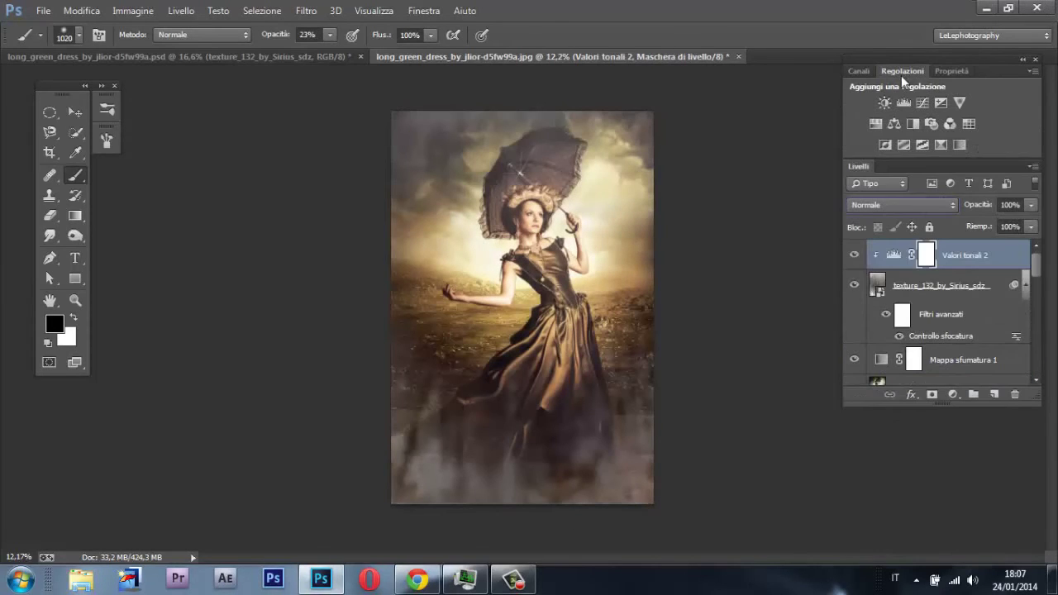
click(954, 150)
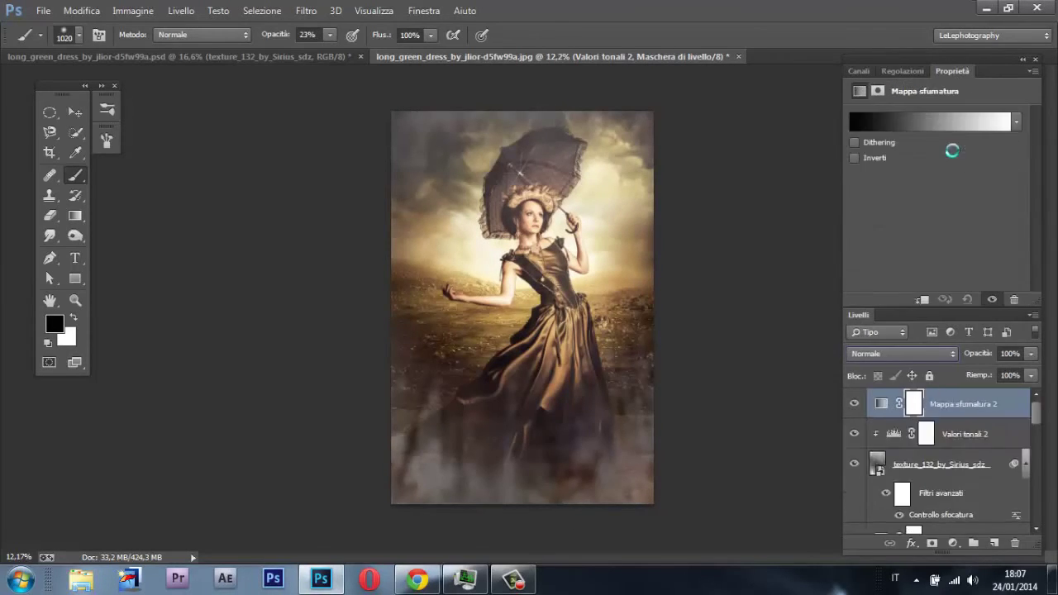
key(ctrl+z)
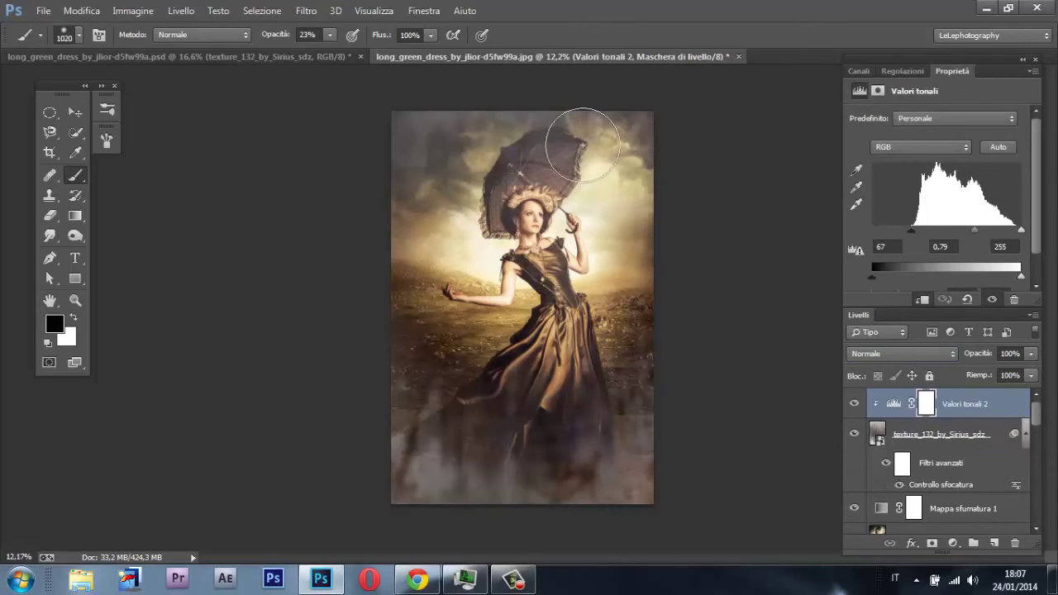
Step: Add a gradient fill layer above the Levels adjustment using the Rosso, Verde preset, linear style and an angle of 58,57°
click(175, 11)
mouse_move(251, 147)
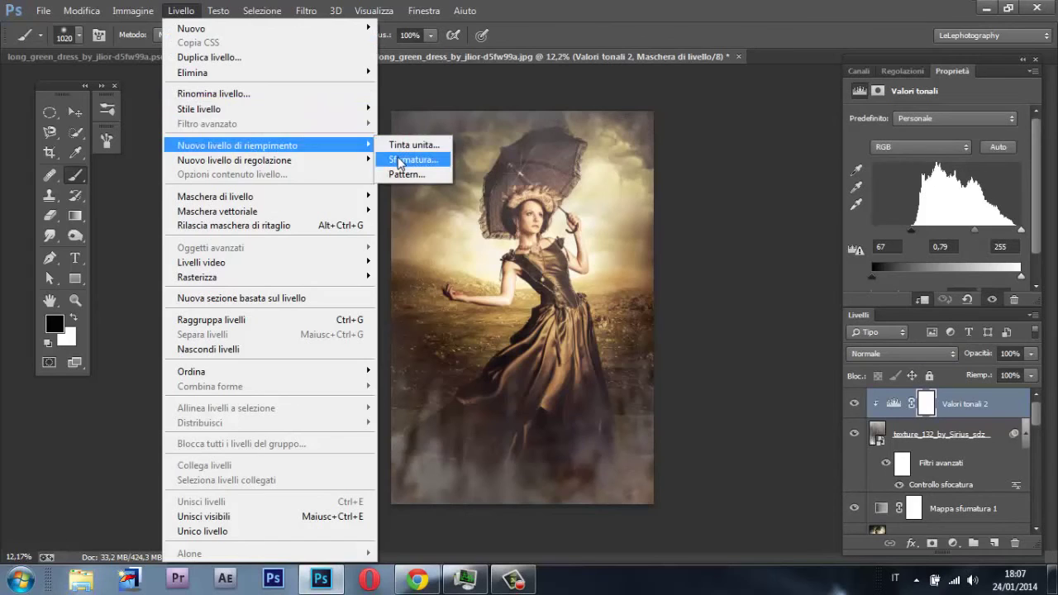
click(399, 159)
click(661, 180)
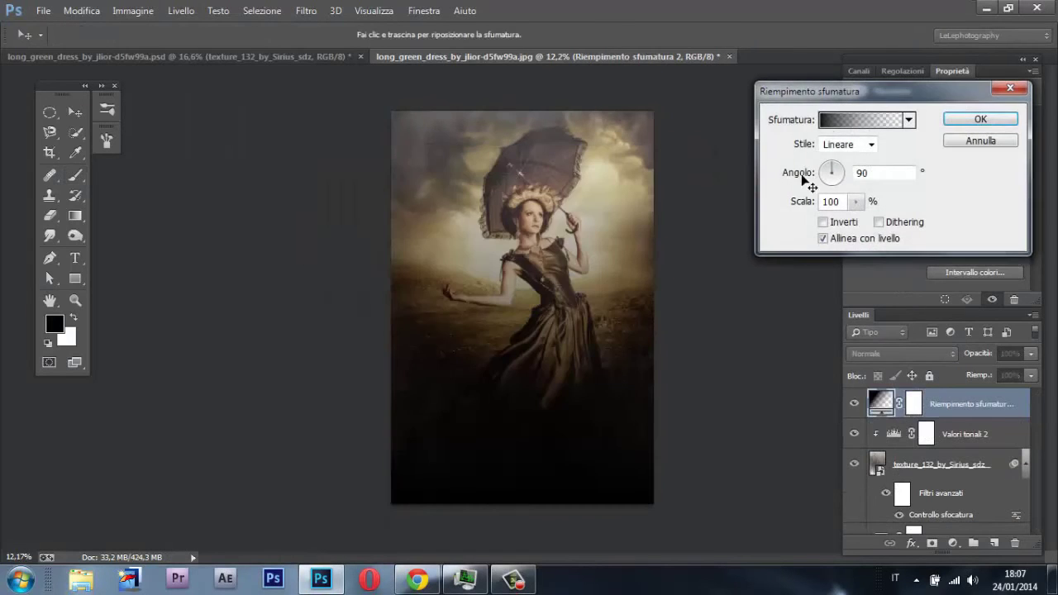
click(863, 119)
click(560, 105)
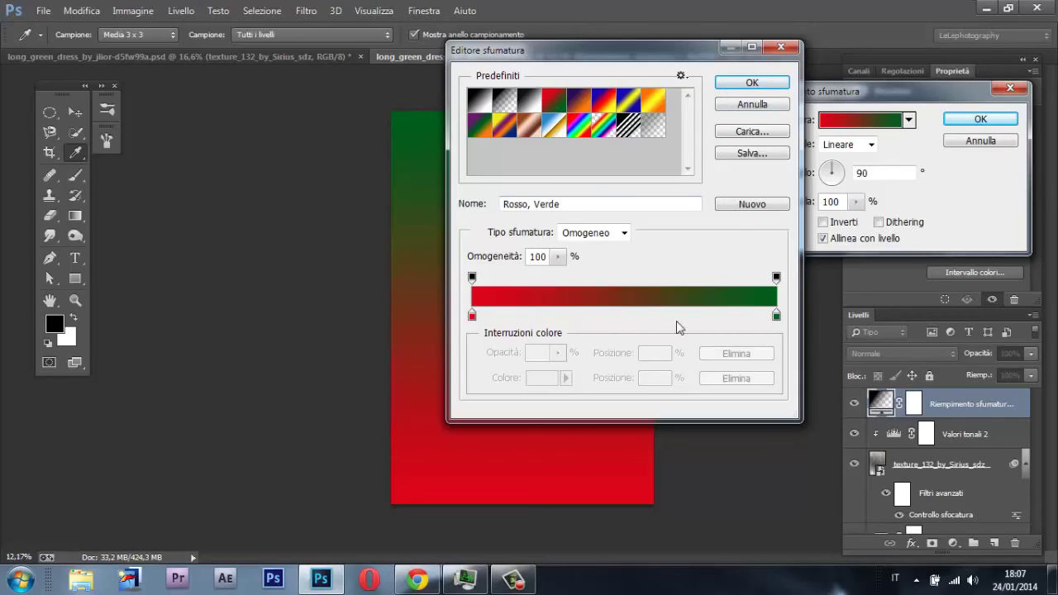
click(752, 83)
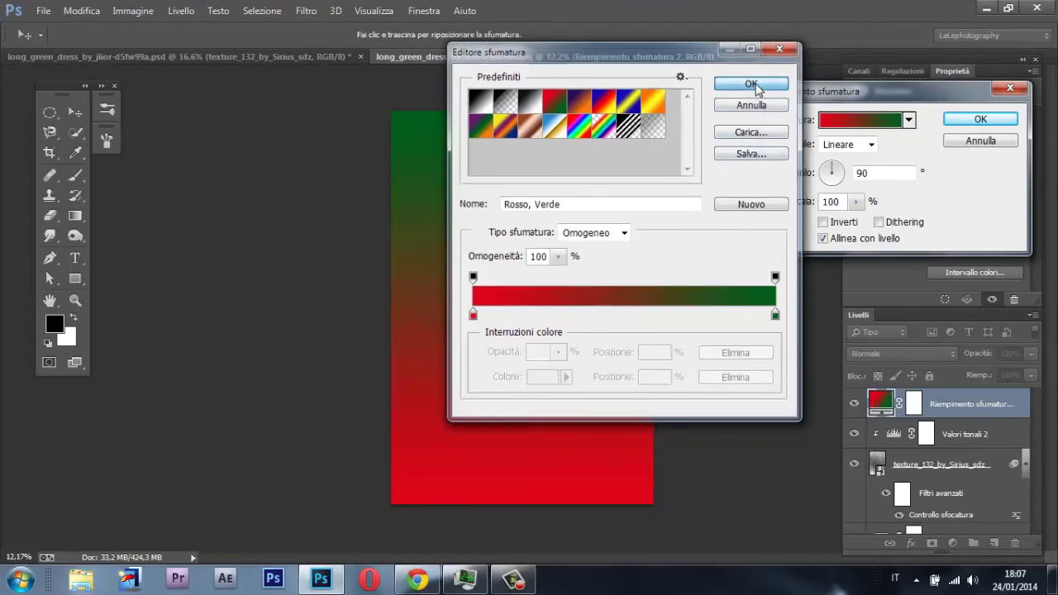
drag(825, 177, 840, 159)
click(979, 119)
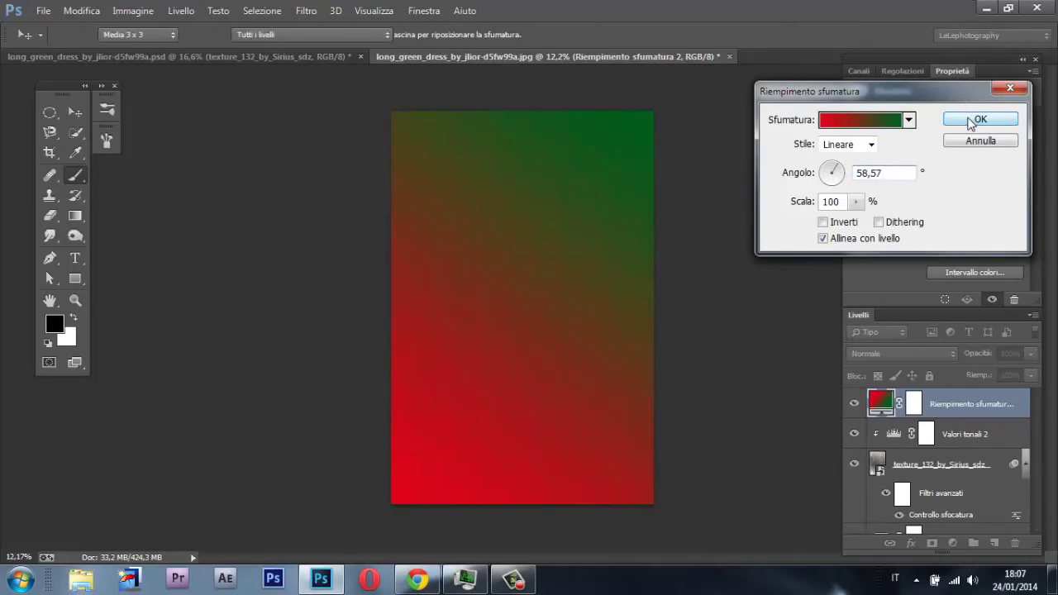
Step: Set the gradient fill layer's blend mode to Colore scherma and lower its opacity to 11%
click(923, 355)
click(923, 355)
click(923, 355)
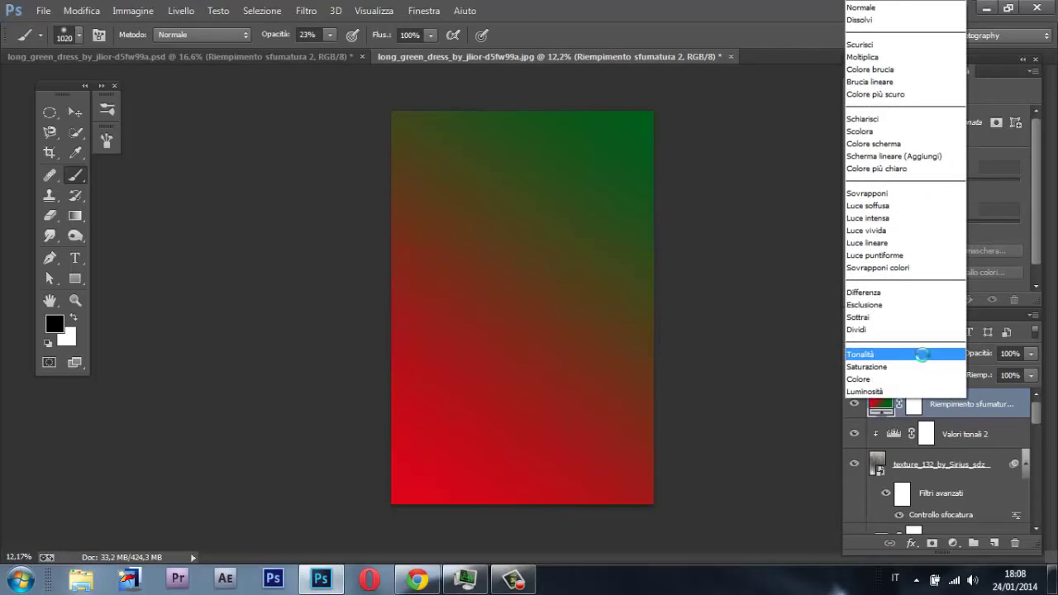
click(873, 145)
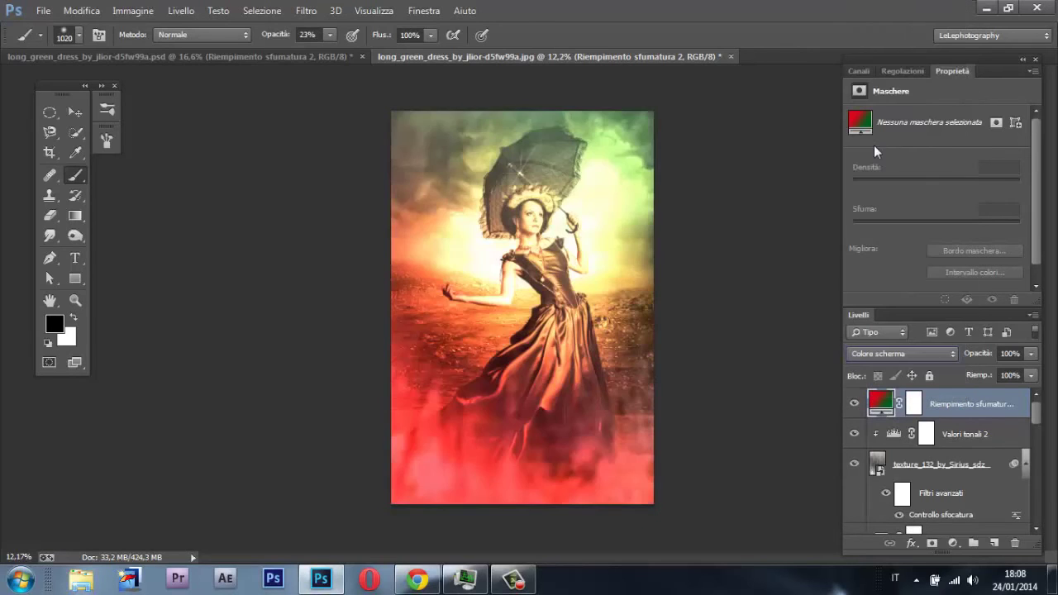
drag(985, 355, 913, 354)
scroll(950, 396, up, 1)
scroll(964, 420, down, 2)
scroll(963, 420, up, 2)
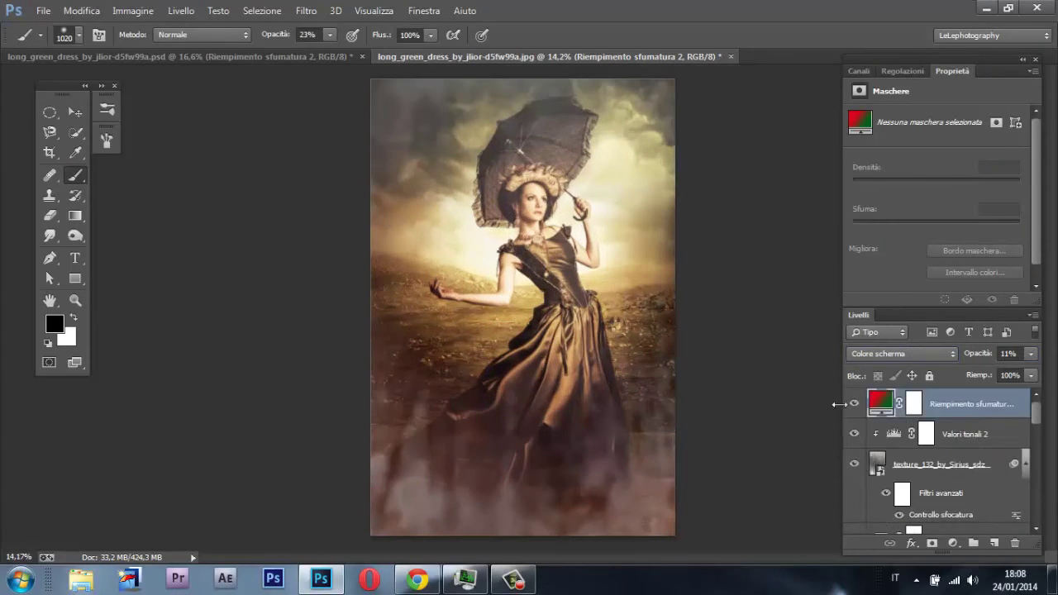
Step: Hide the gradient fill and stamp the visible layers onto a new layer placed directly beneath it
click(854, 404)
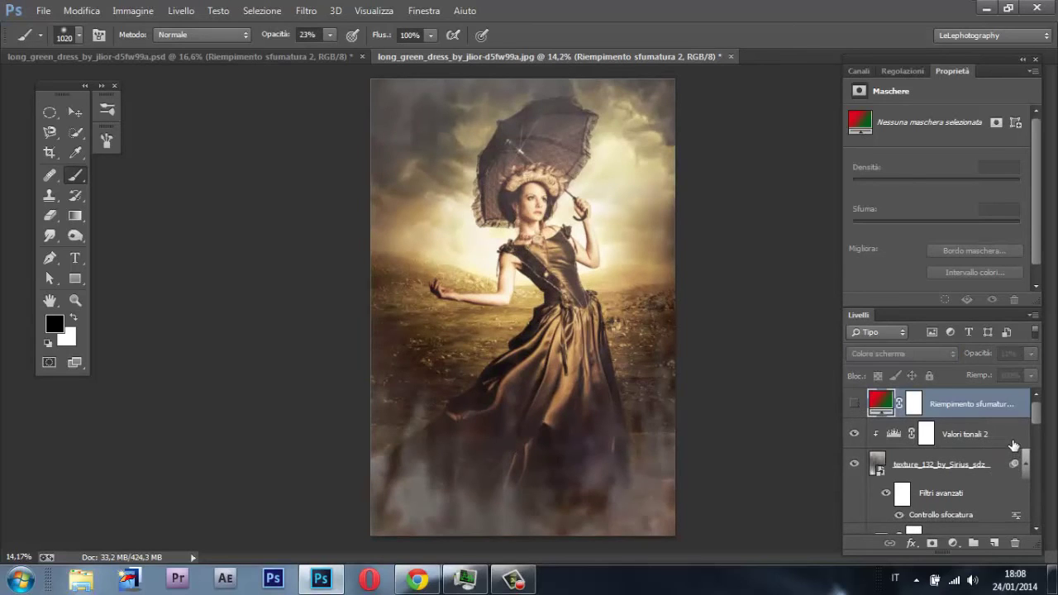
click(1012, 445)
click(995, 542)
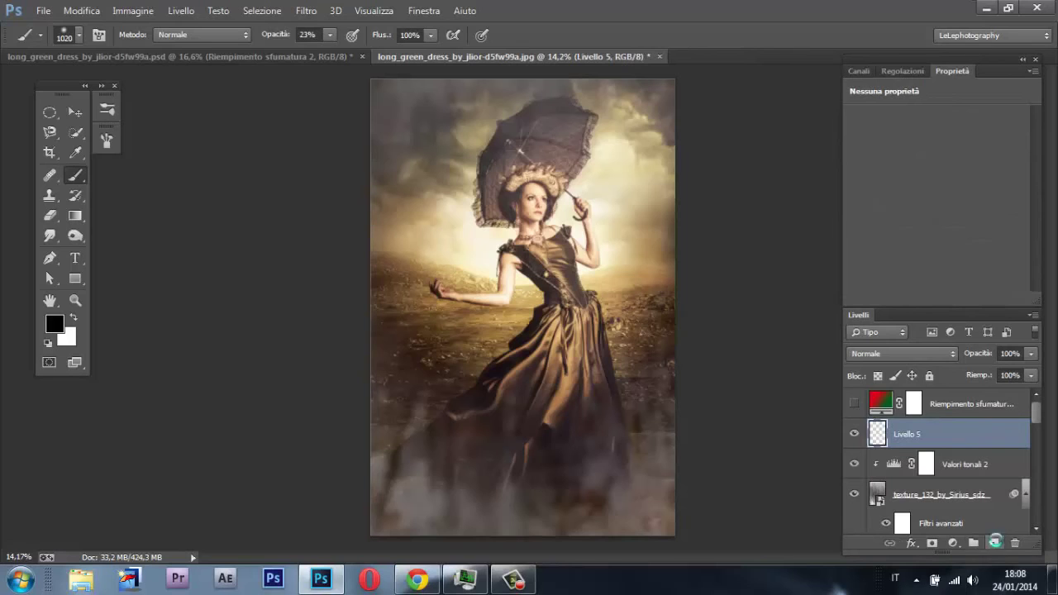
key(ctrl+shift+alt+e)
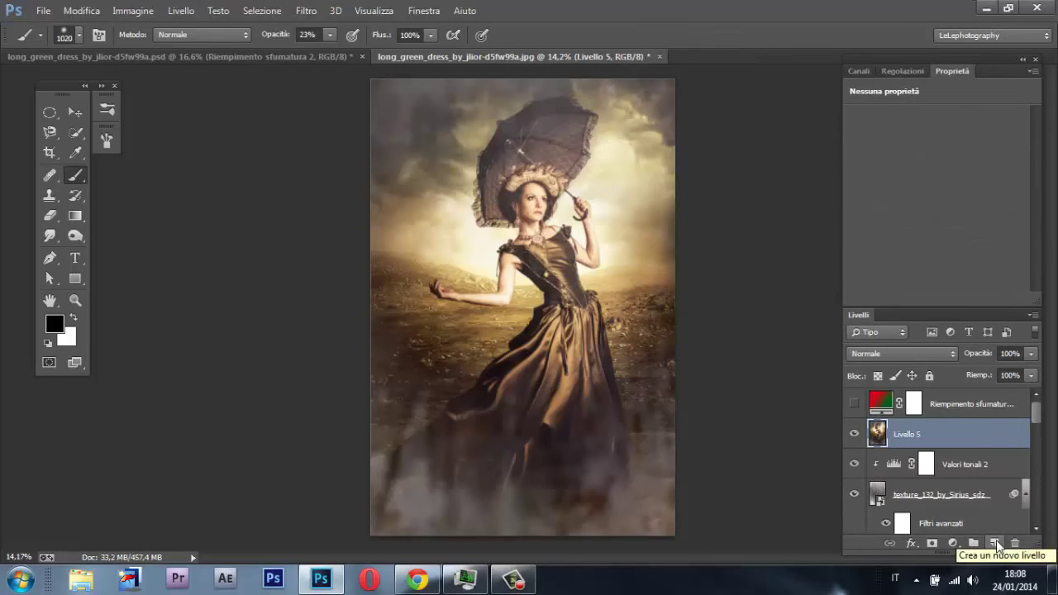
Step: Cool the stamped layer in Camera Raw with Temperatura about -18 and Tinta +3
key(ctrl+shift+a)
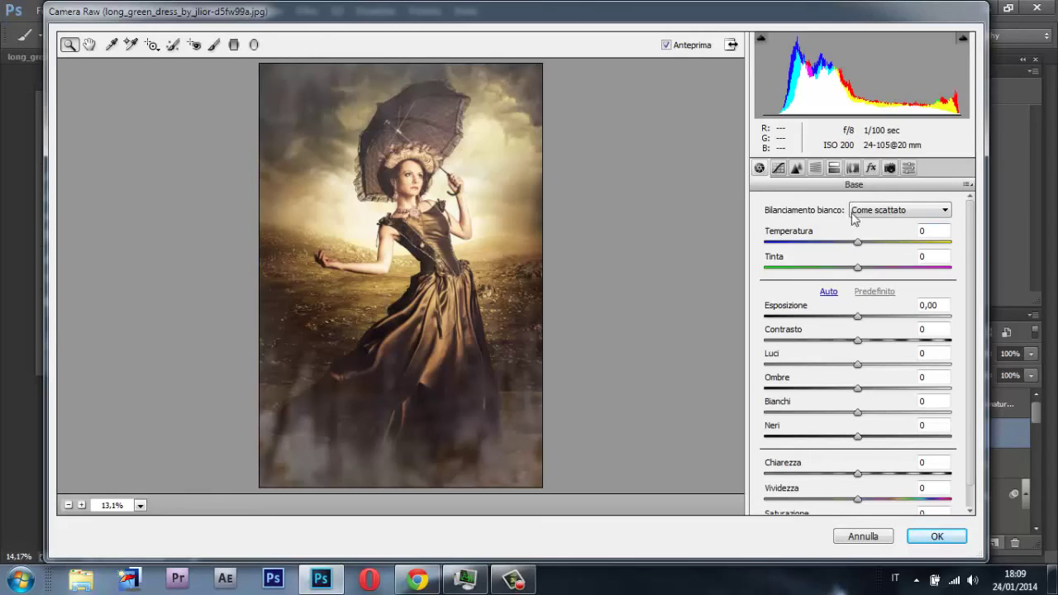
mouse_move(859, 251)
mouse_down()
mouse_move(836, 249)
mouse_move(865, 271)
mouse_move(844, 271)
mouse_move(864, 271)
mouse_move(842, 243)
mouse_up()
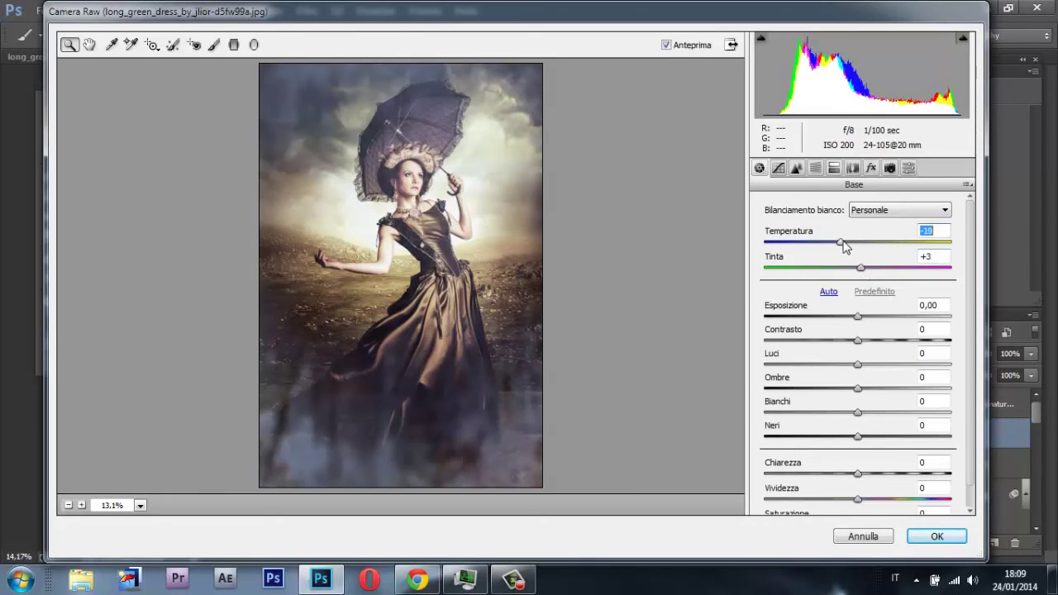
click(922, 535)
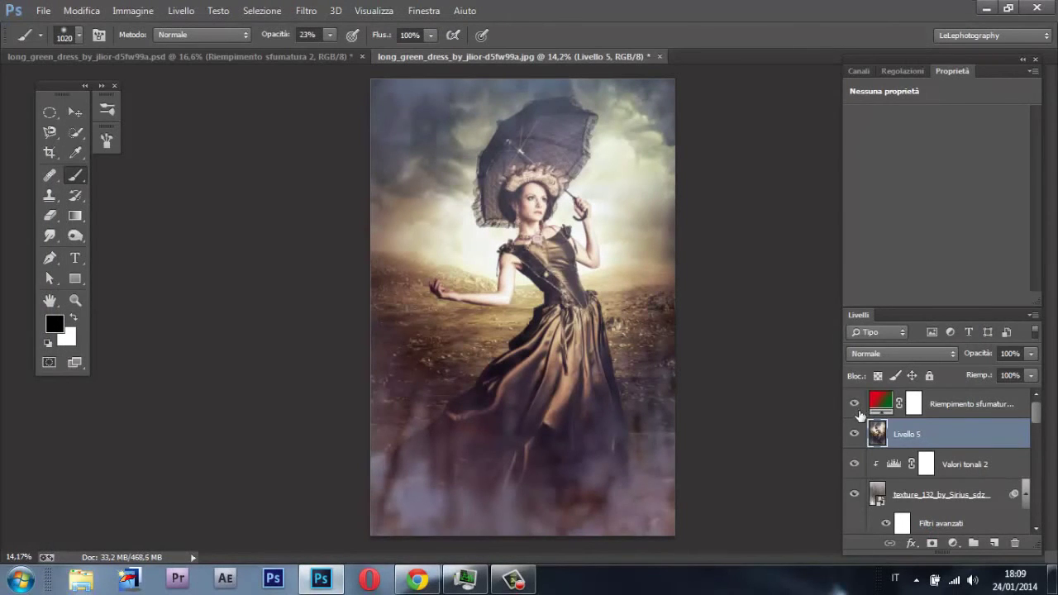
Step: Show the gradient fill again and paint black over the woman on its mask, with the brush at 129 px and 57% opacity
scroll(582, 268, up, 3)
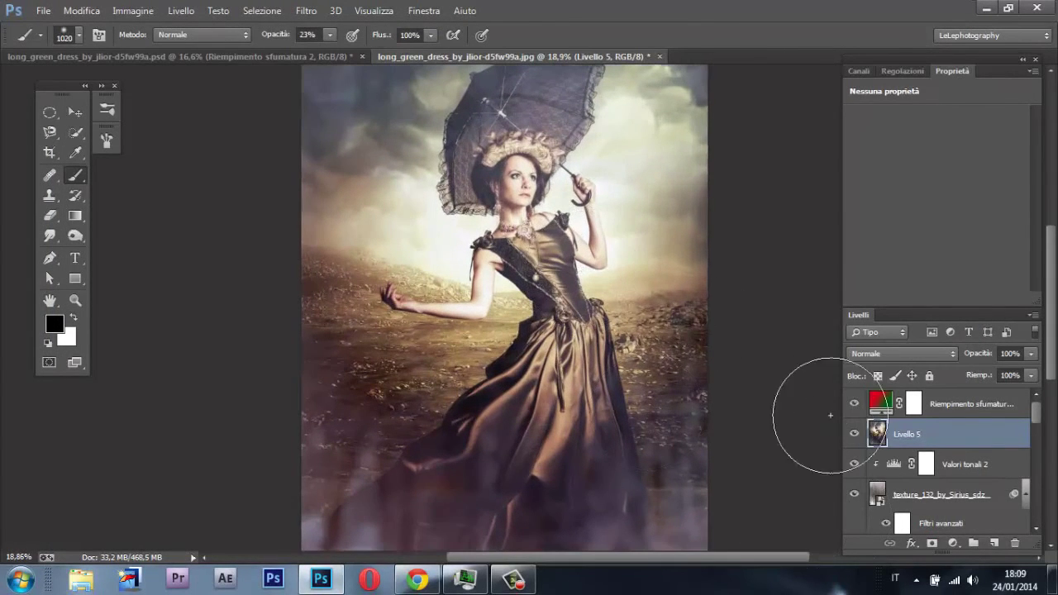
click(913, 403)
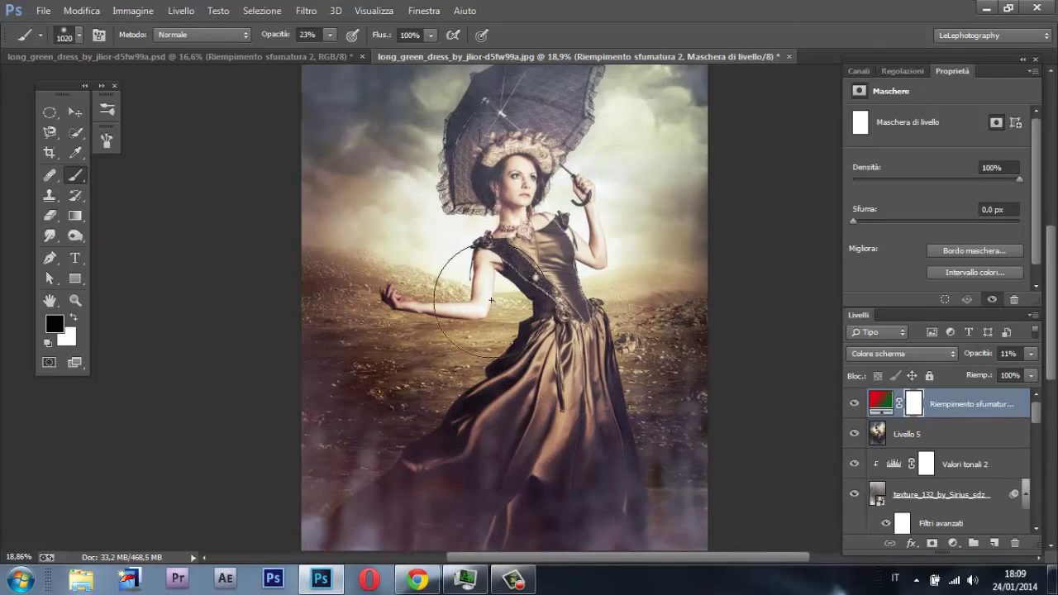
scroll(491, 300, up, 3)
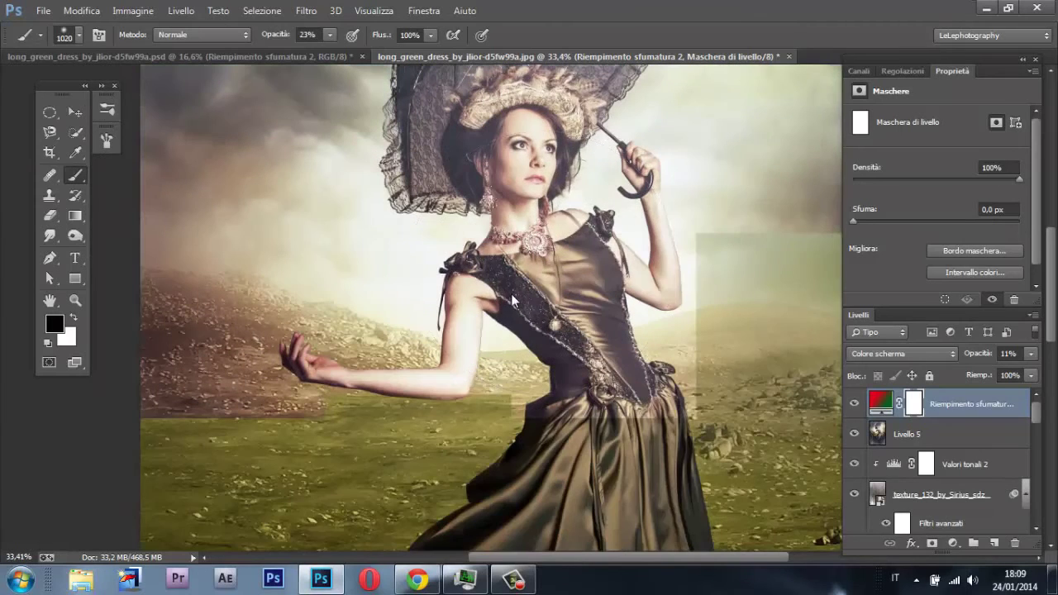
drag(512, 302, 450, 289)
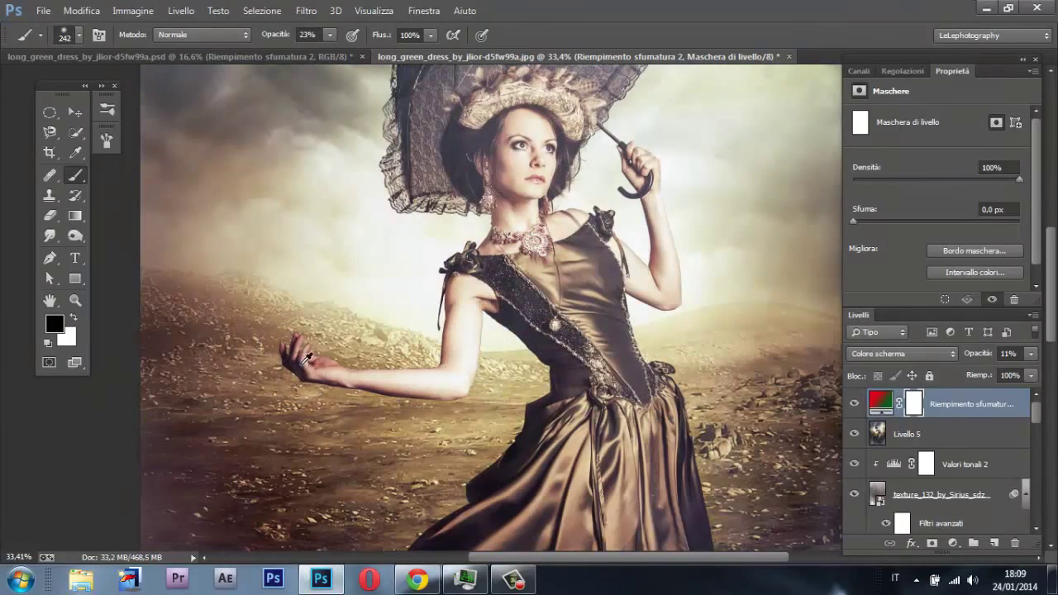
scroll(308, 357, up, 1)
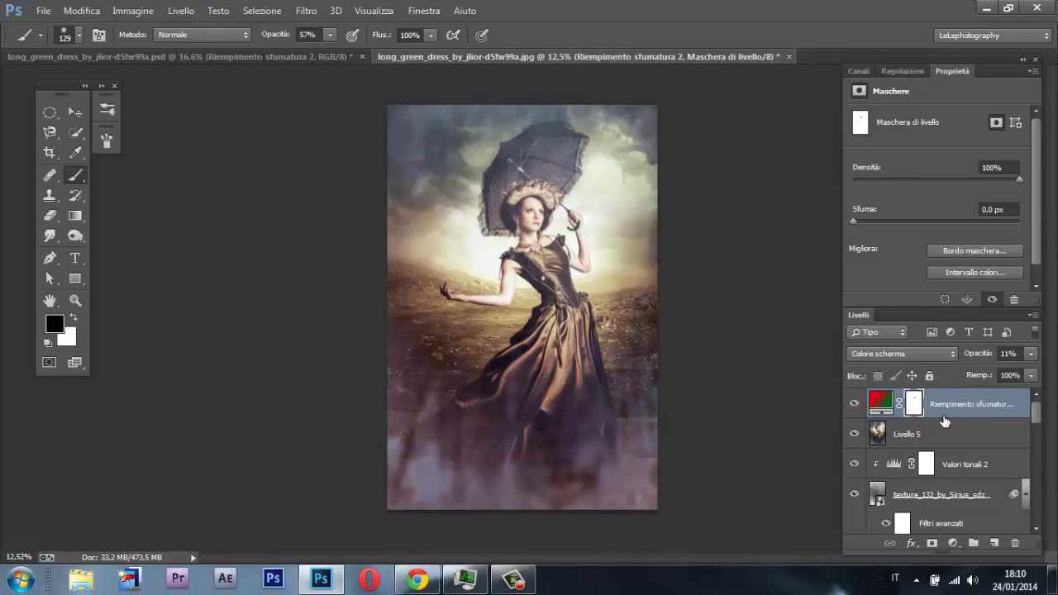
Step: Stamp the visible layers onto a new top layer and add a Camera Raw radial filter around the woman with Esposizione -0,95
key(ctrl+shift+alt+e)
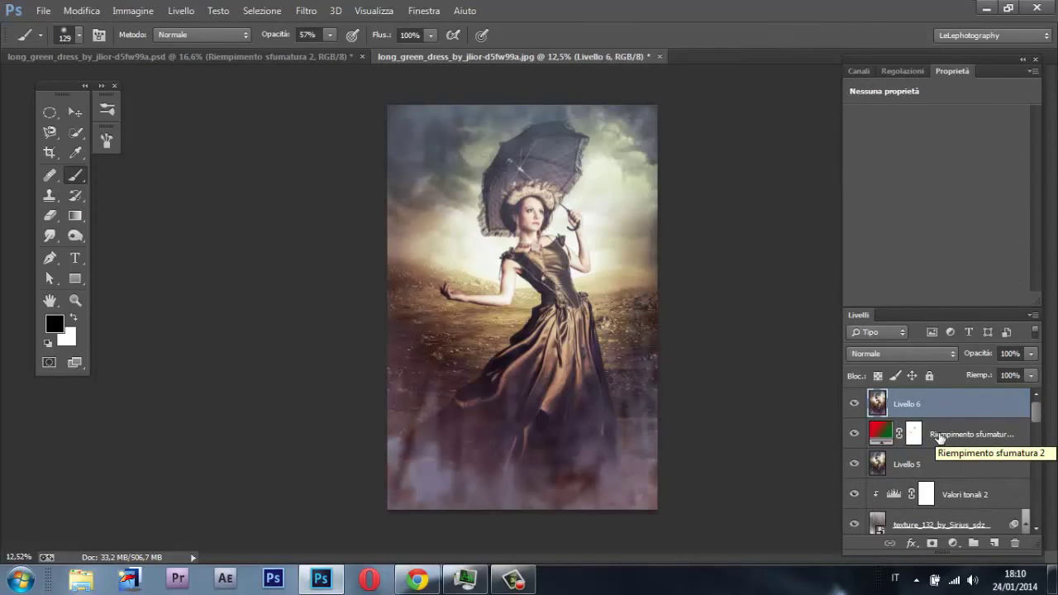
key(ctrl+shift+a)
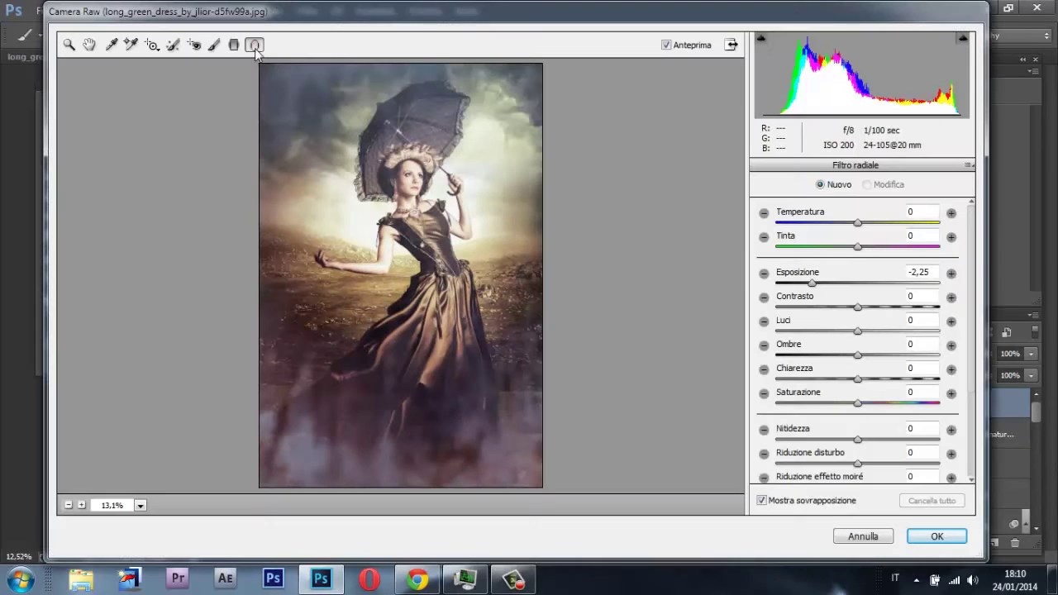
drag(408, 236, 558, 425)
drag(440, 252, 431, 267)
drag(813, 285, 826, 285)
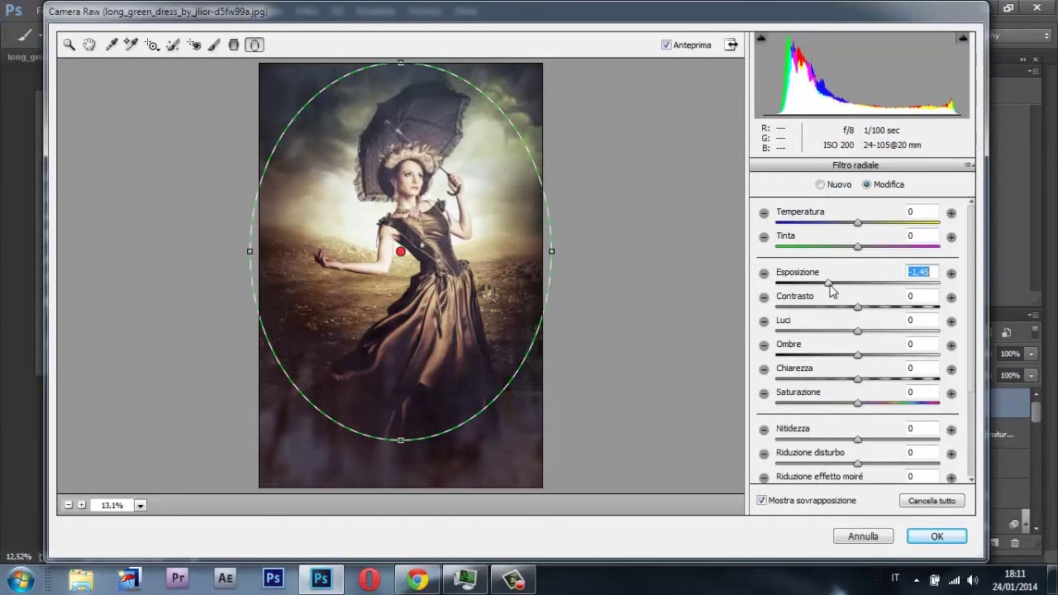
mouse_move(828, 284)
mouse_down()
mouse_move(767, 287)
mouse_move(840, 288)
mouse_up()
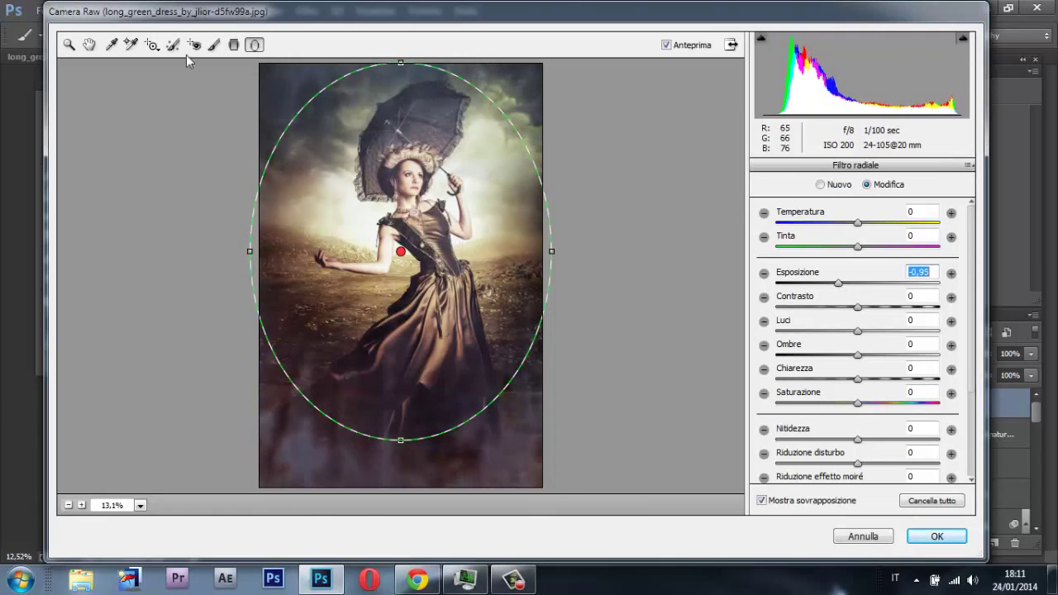
Step: Grade the top layer in Camera Raw with Luci -50, Chiarezza +21, Vividezza +10 and Saturazione about -8
click(89, 45)
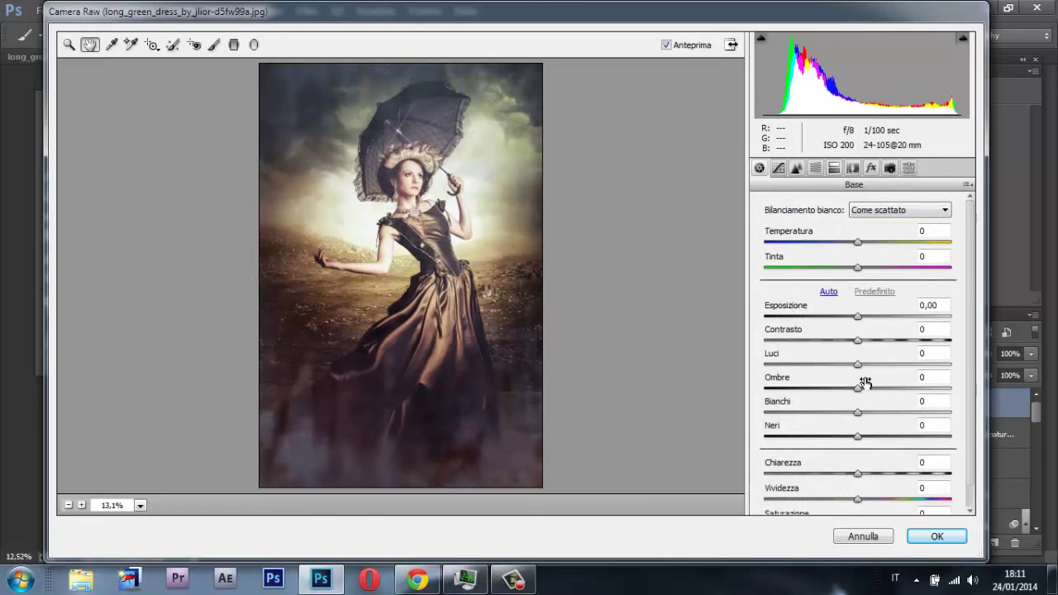
drag(857, 364, 811, 365)
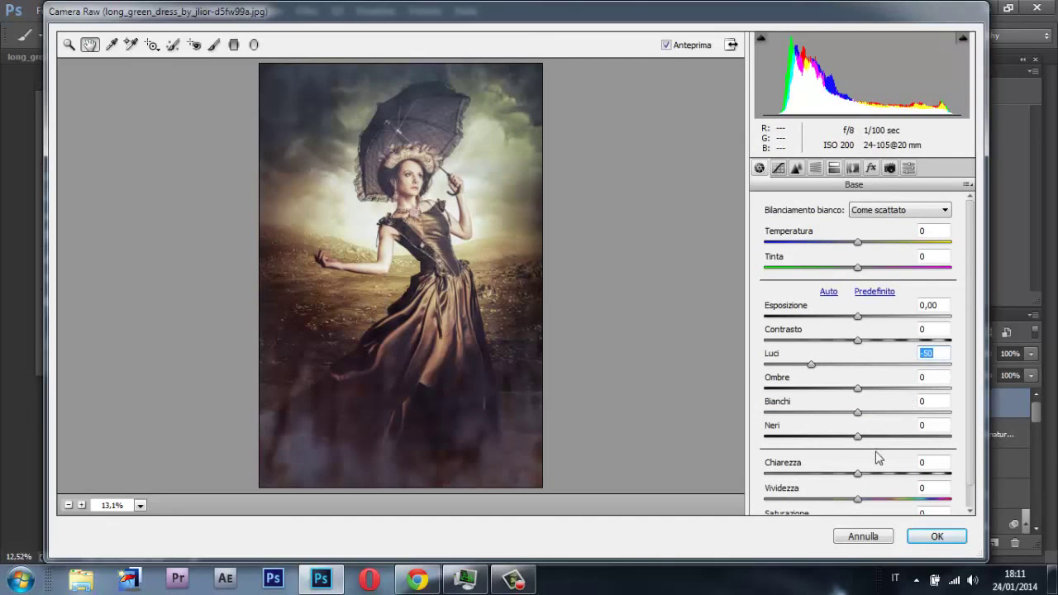
drag(859, 474, 850, 503)
scroll(932, 468, down, 1)
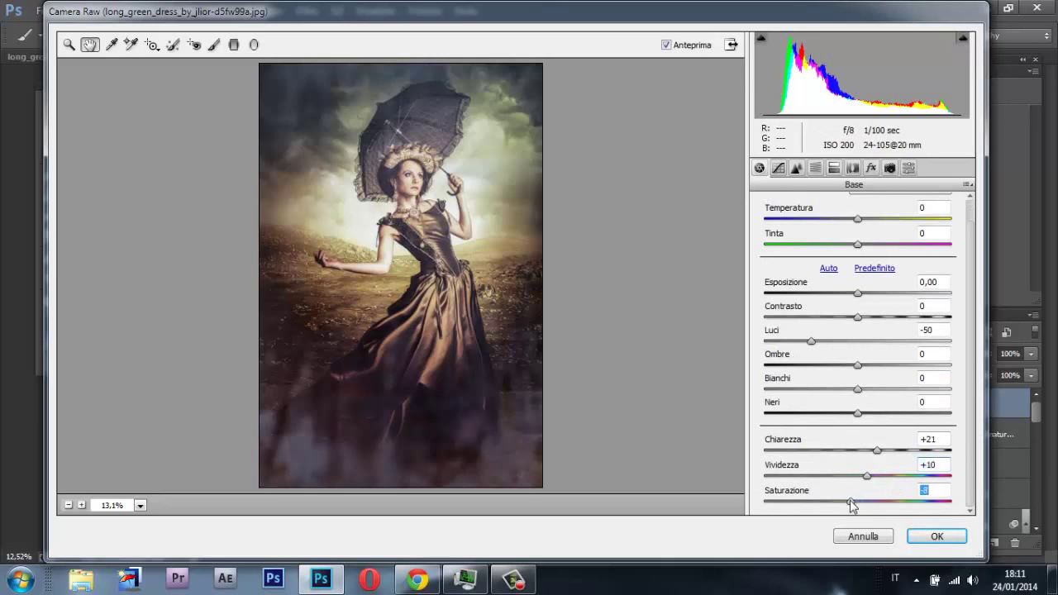
mouse_move(857, 219)
mouse_down()
mouse_move(849, 221)
mouse_move(914, 221)
mouse_move(855, 223)
mouse_up()
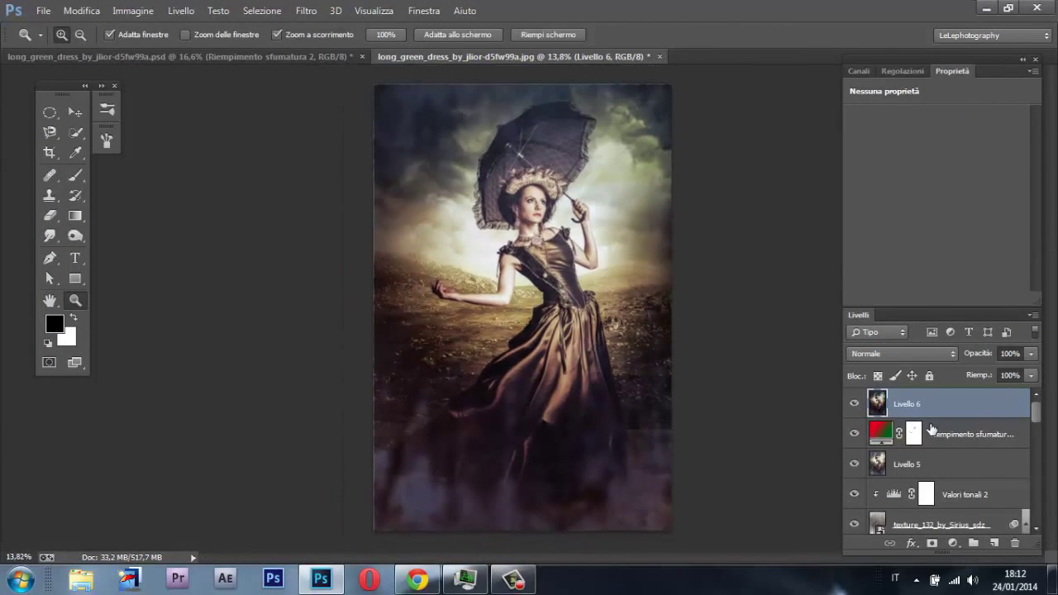
Step: Duplicate the top layer and add a 10 px iris blur, enlarging its ellipse around the woman and moving the focus points outward
key(ctrl+j)
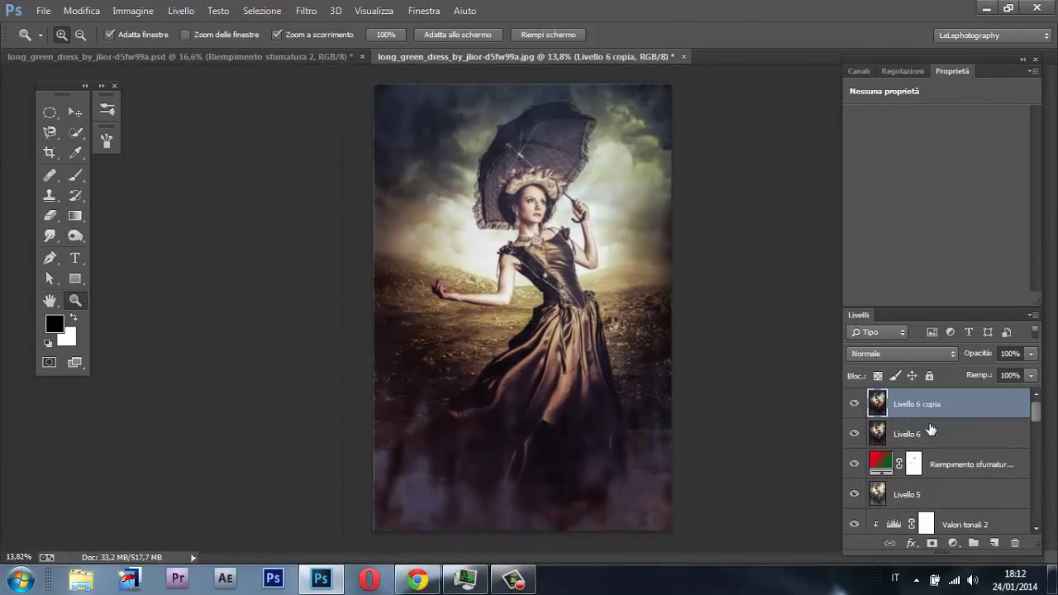
click(294, 15)
mouse_move(386, 262)
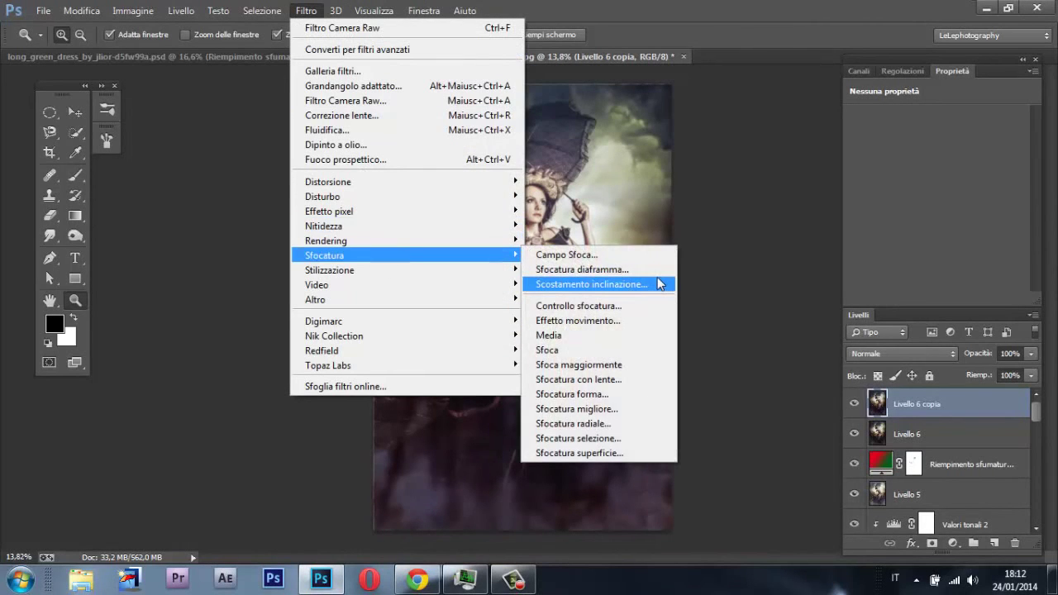
click(618, 284)
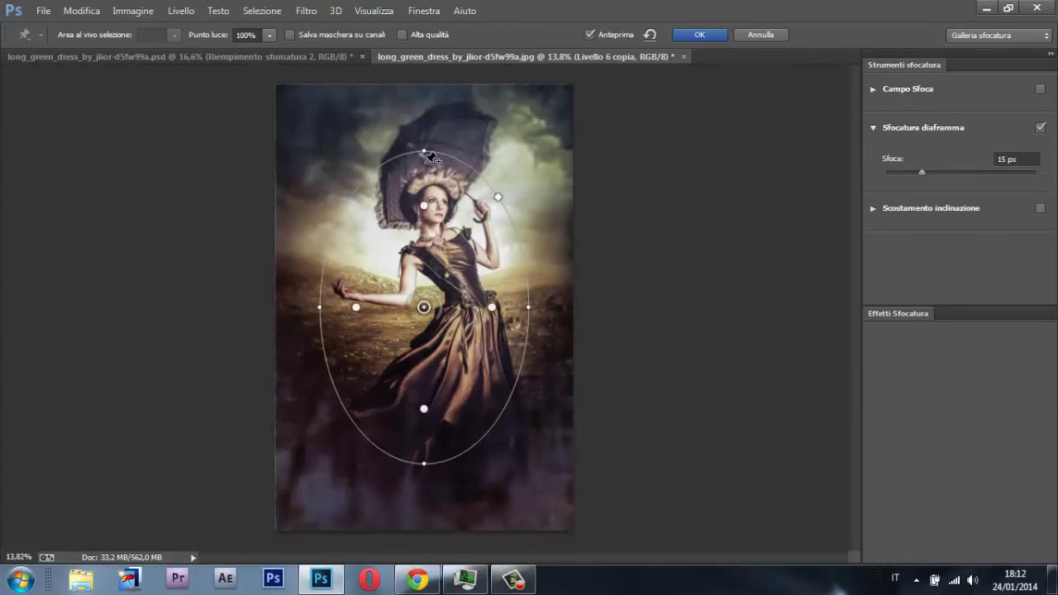
drag(422, 127, 422, 92)
drag(553, 306, 562, 306)
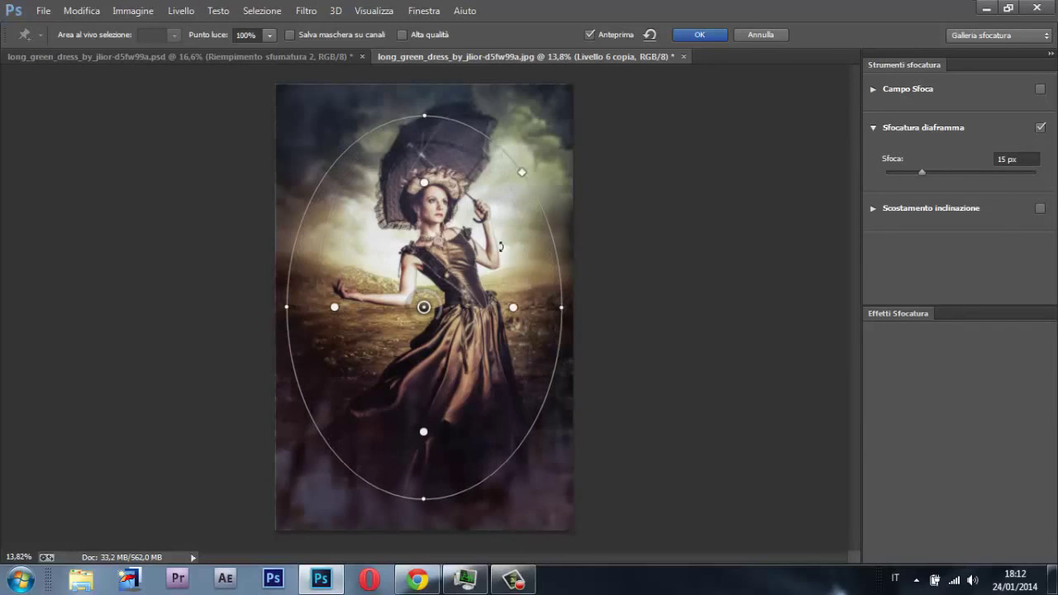
drag(425, 179, 425, 154)
drag(448, 321, 446, 313)
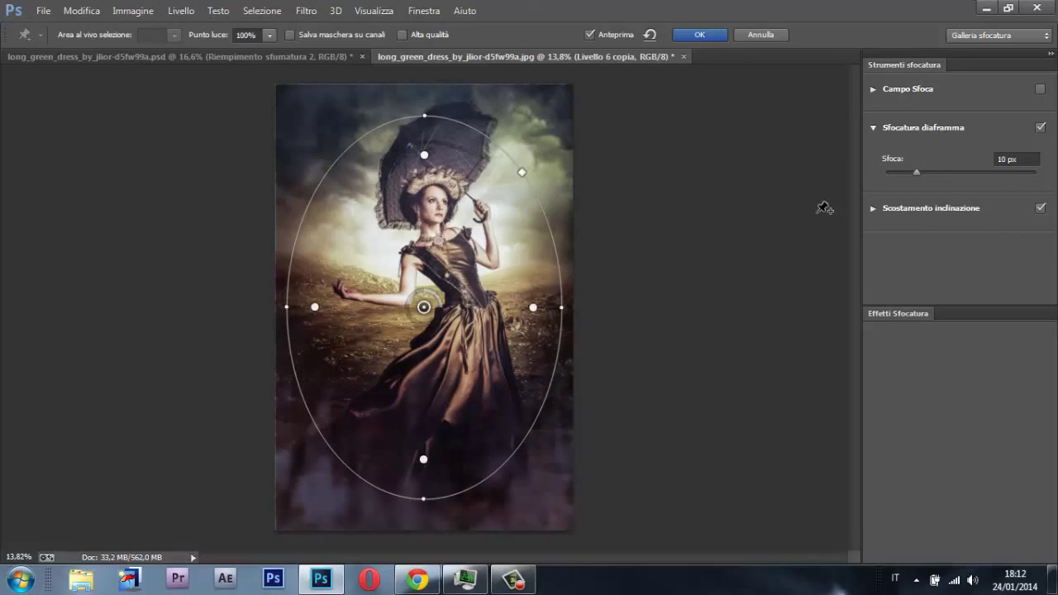
Step: Add a 15 px tilt-shift blur, widen its sharp band from the hat to the lower skirt, rotate it about 14°, and apply the blurs
click(960, 205)
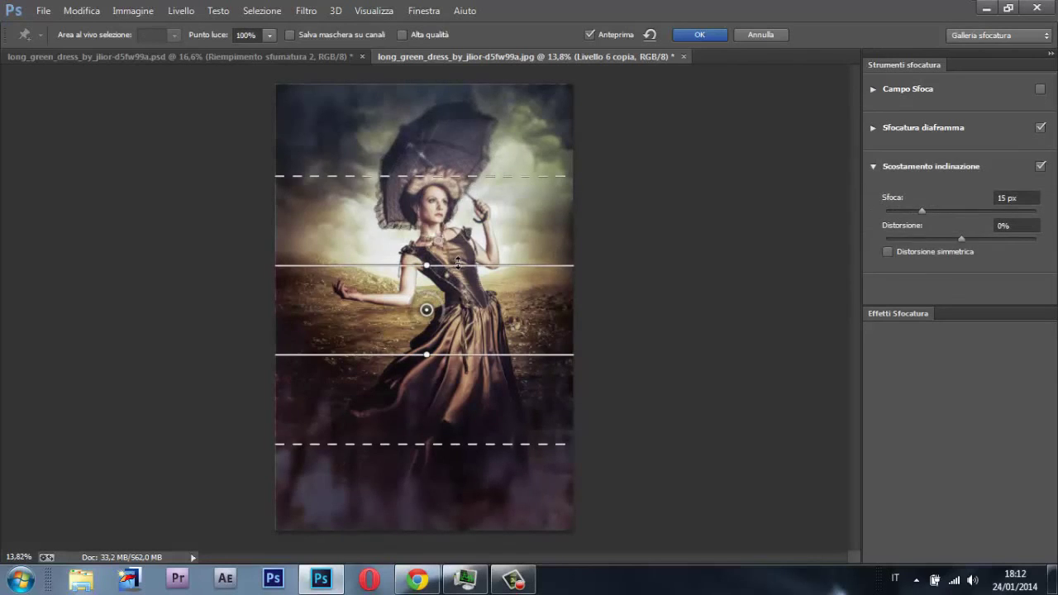
drag(457, 263, 457, 214)
drag(457, 175, 457, 175)
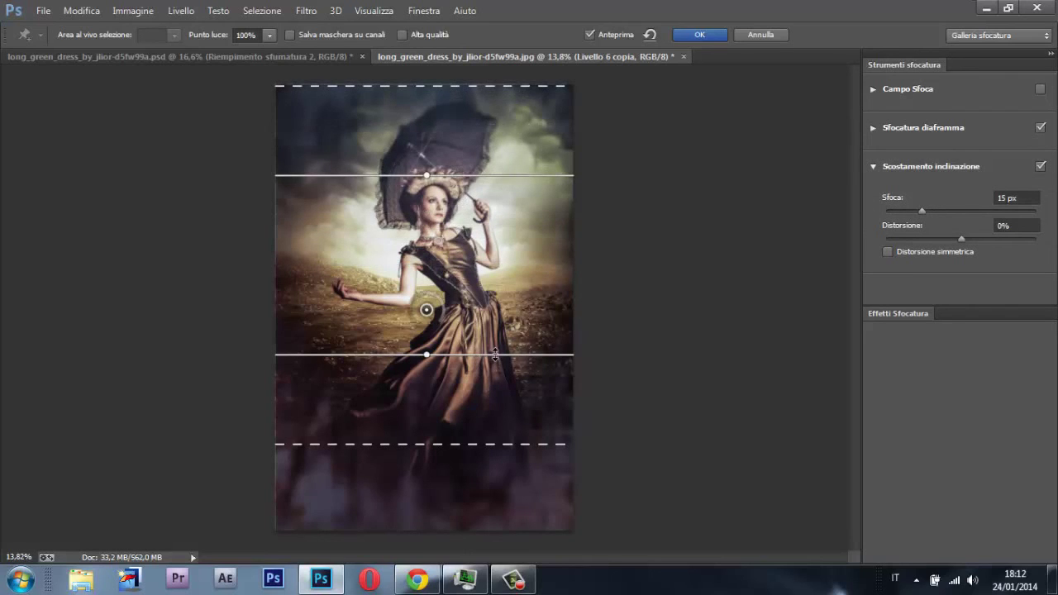
drag(495, 355, 496, 431)
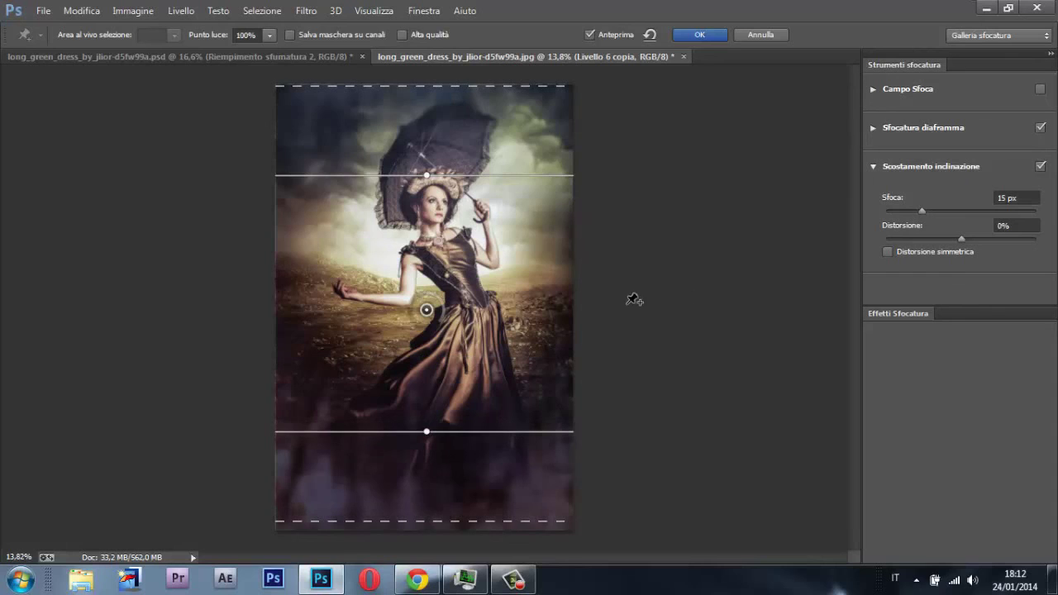
drag(433, 430, 460, 429)
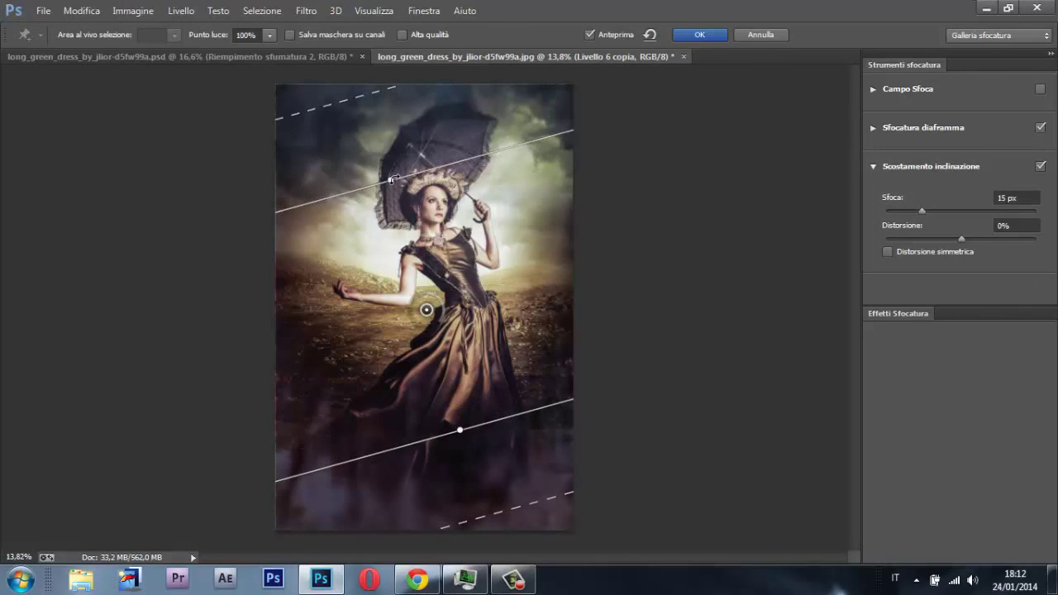
drag(390, 180, 393, 177)
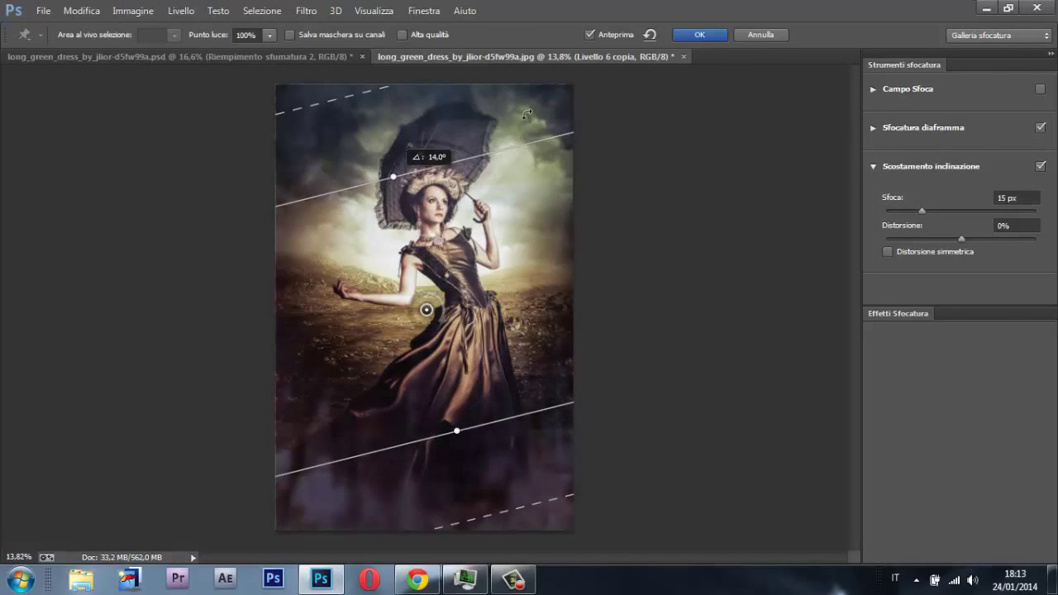
click(699, 35)
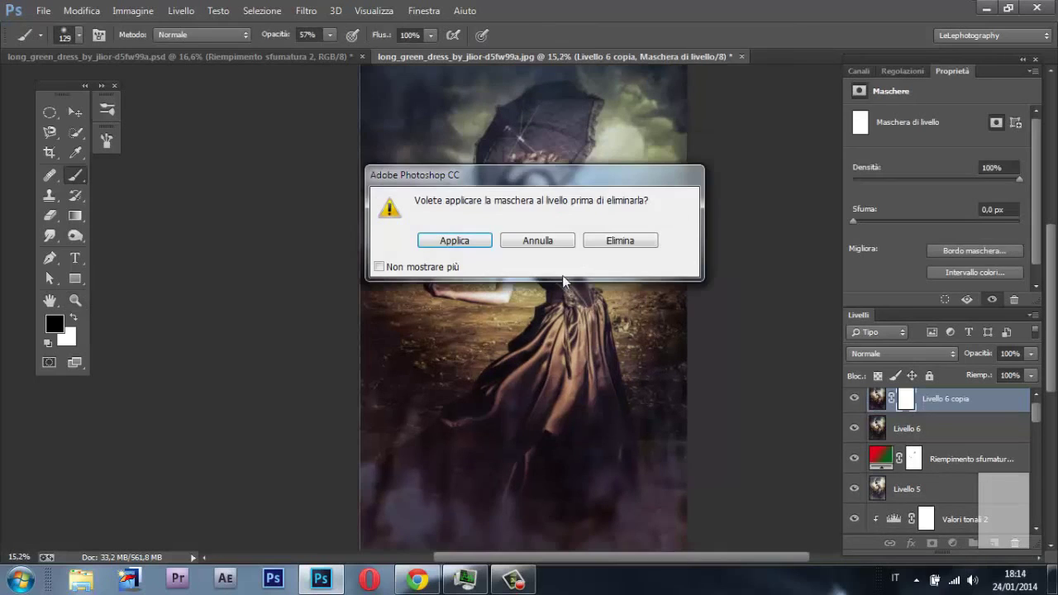
Step: Replace the blurred layer's mask with a new white one and paint black over the parasol, with the brush at 388 px and 57% opacity
click(607, 241)
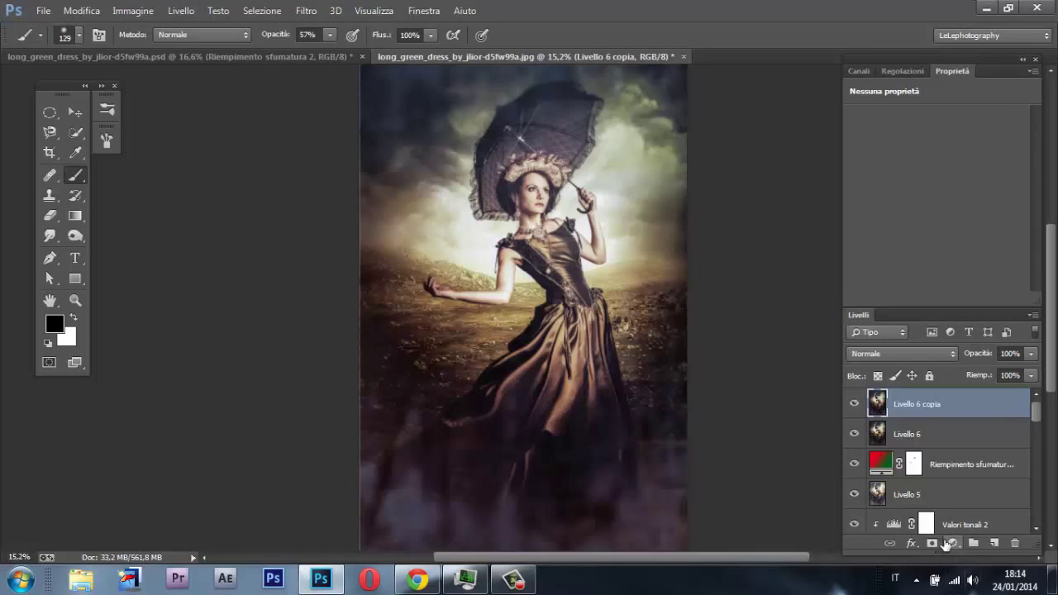
click(932, 543)
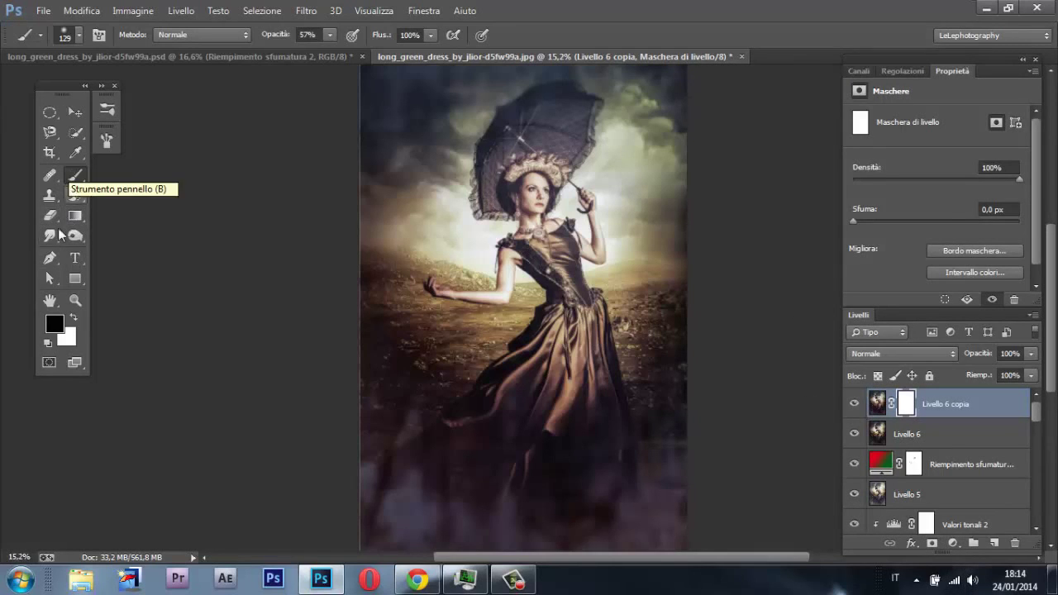
scroll(578, 94, up, 3)
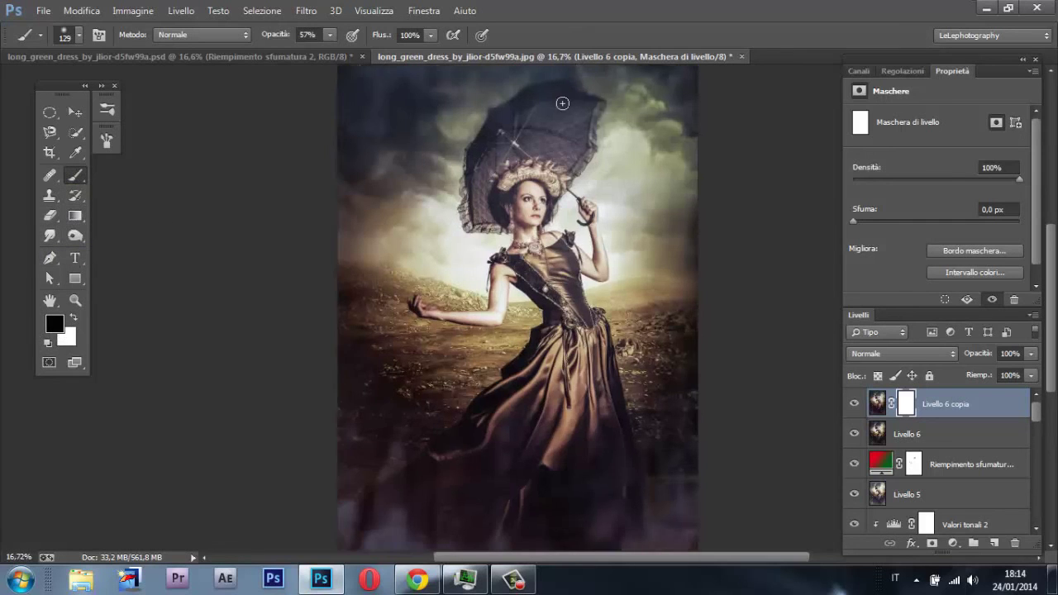
drag(557, 106, 577, 107)
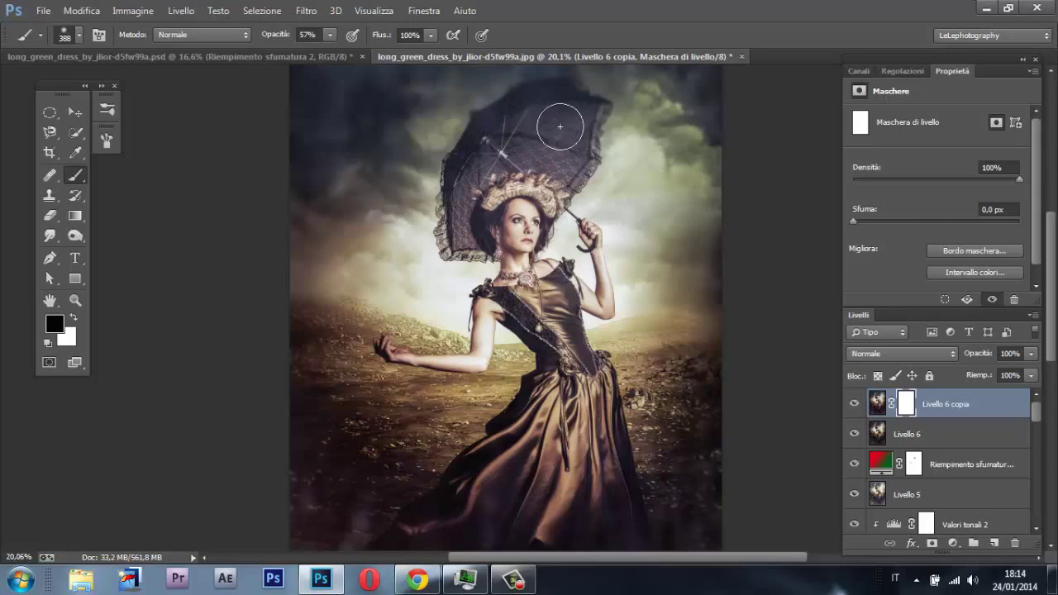
Step: Examine the finished composite full screen on a black background, from the whole image to a closer view of the woman
scroll(560, 124, down, 2)
key(f)
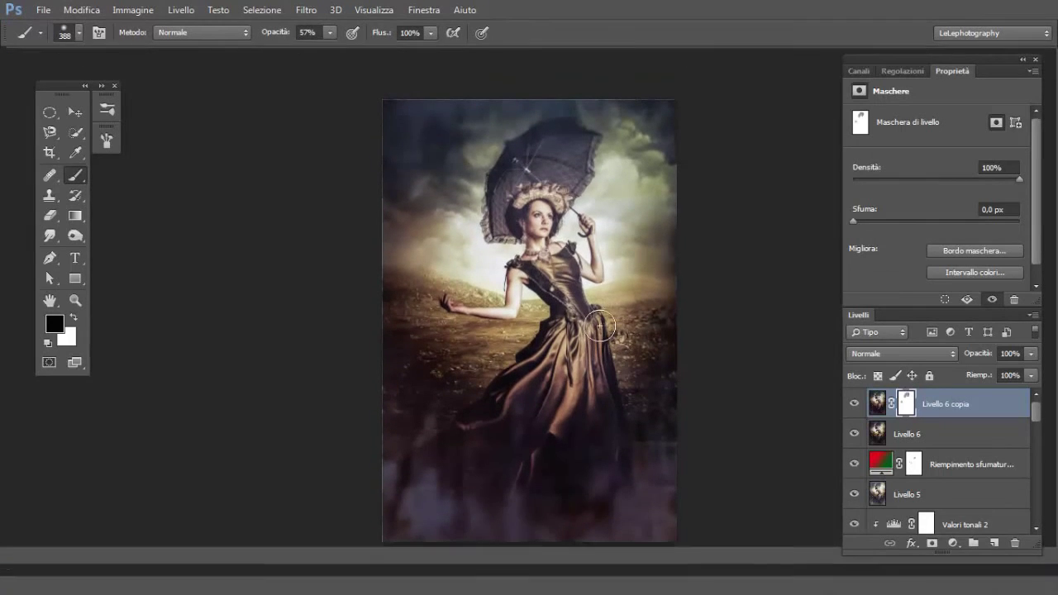
key(f)
key(f)
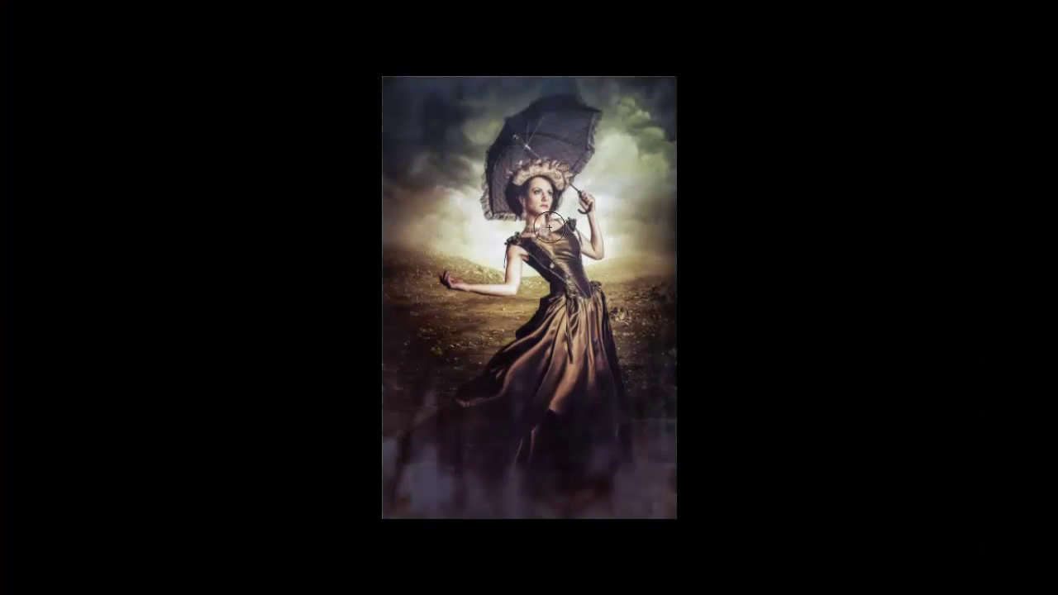
scroll(545, 237, up, 2)
scroll(545, 237, up, 1)
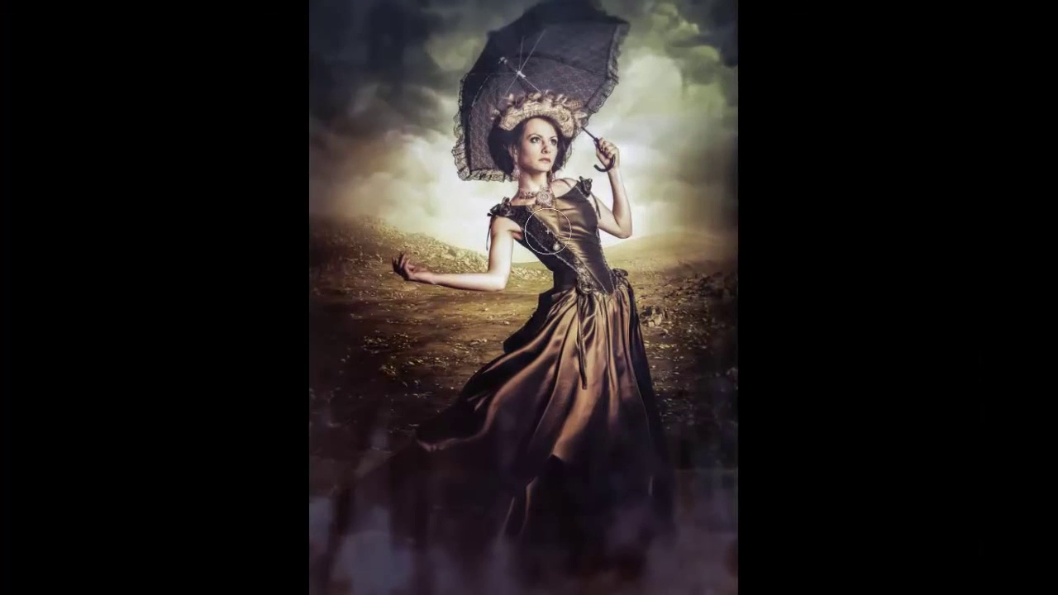